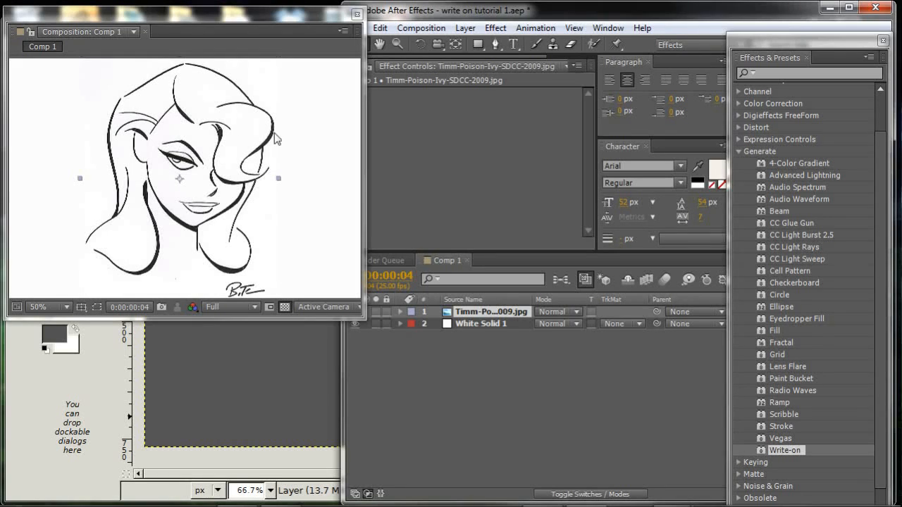
# Apply the Write-on effect to the Timm-Poison-Ivy-SDCC-2009.jpg layer.
pyautogui.click(229, 21)
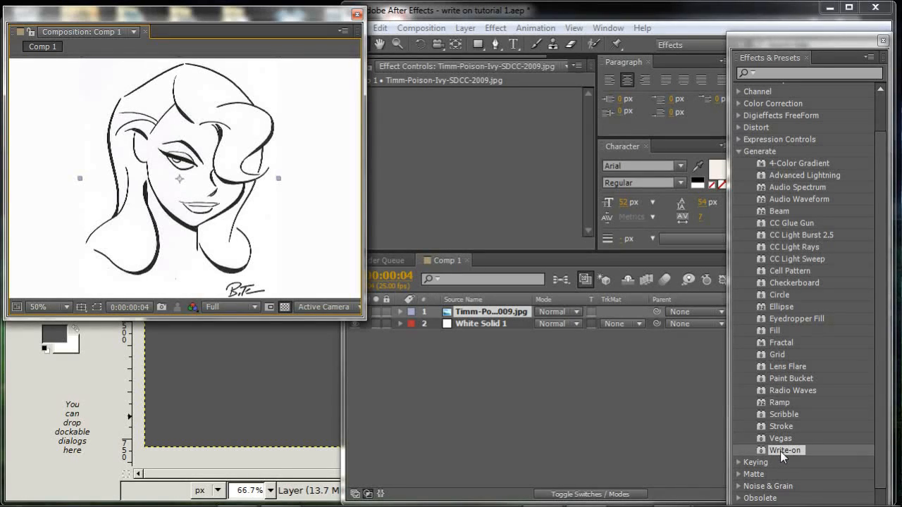
pyautogui.moveTo(781, 451); pyautogui.dragTo(487, 314)
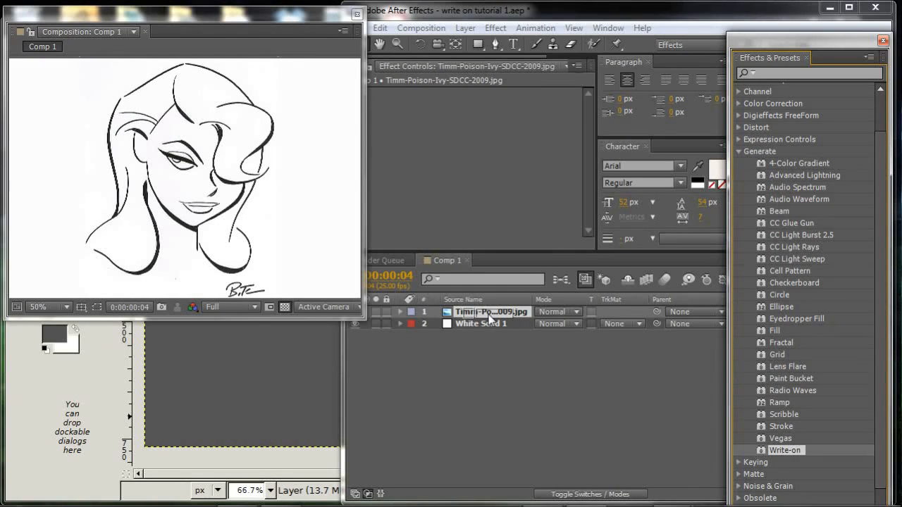
pyautogui.moveTo(489, 314); pyautogui.dragTo(488, 315)
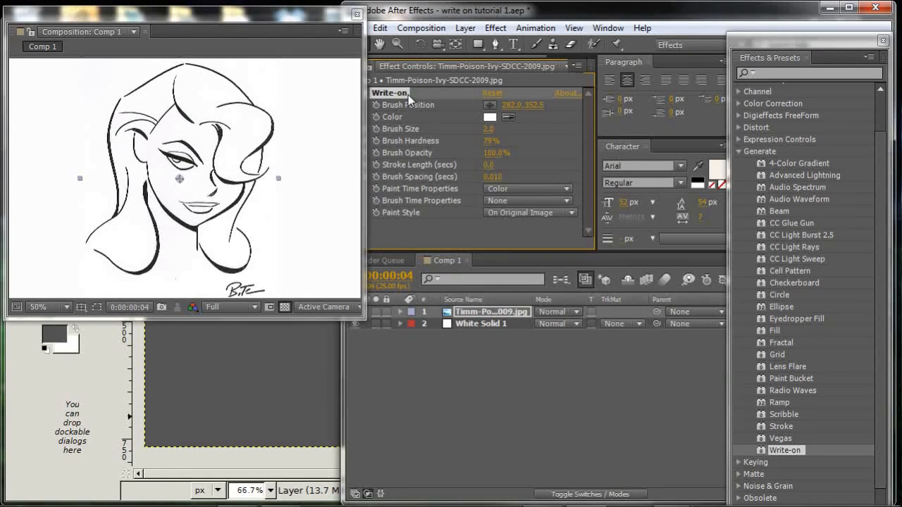
# Set the Write-on brush color to blue, 1616DD.
pyautogui.click(490, 118)
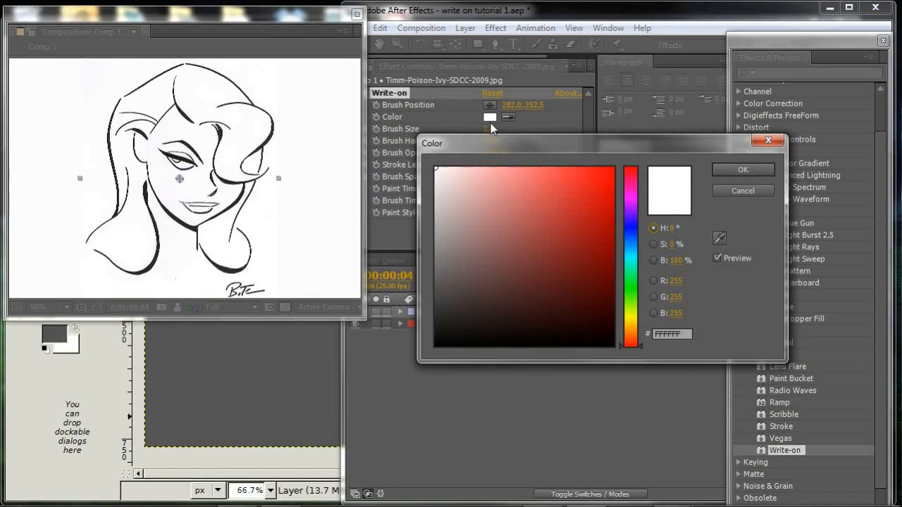
pyautogui.click(631, 228)
pyautogui.click(596, 191)
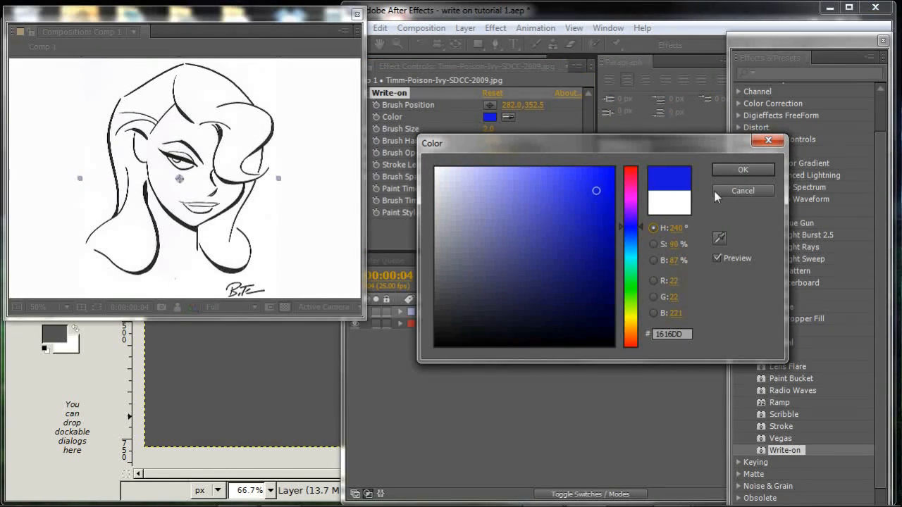
pyautogui.click(733, 174)
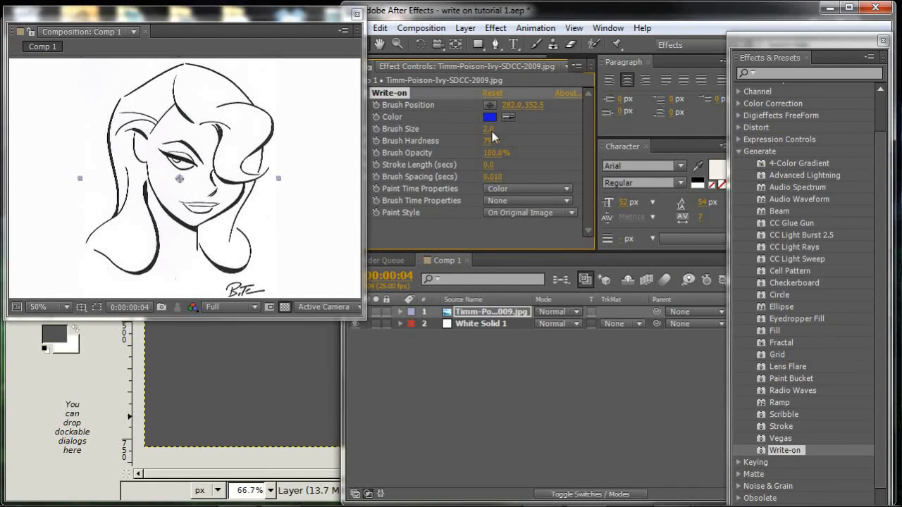
# Set the Write-on brush size to 27.4.
pyautogui.moveTo(489, 130)
pyautogui.mouseDown()
pyautogui.moveTo(648, 149)
pyautogui.moveTo(718, 185)
pyautogui.mouseUp()
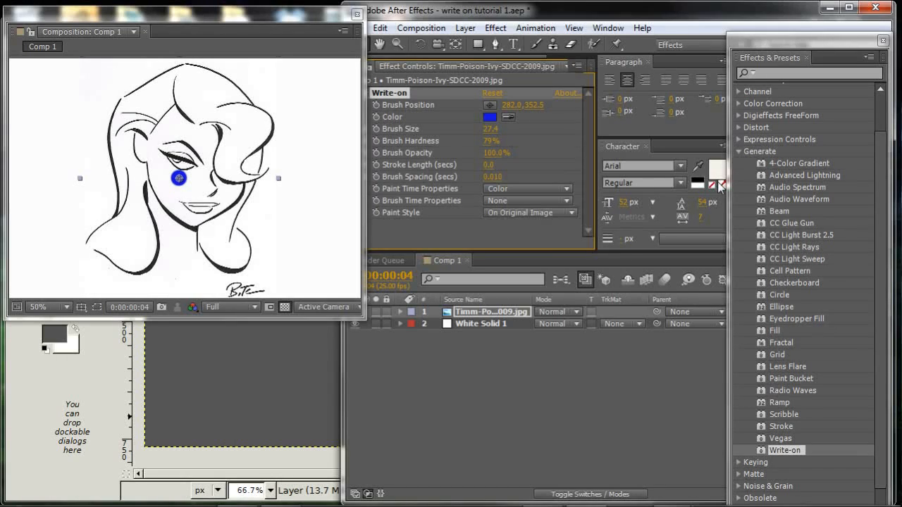
pyautogui.click(717, 175)
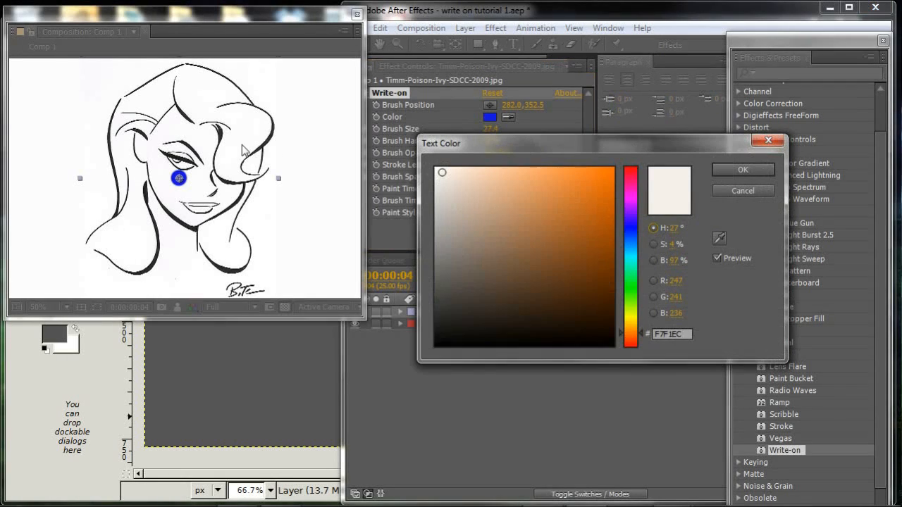
pyautogui.click(742, 191)
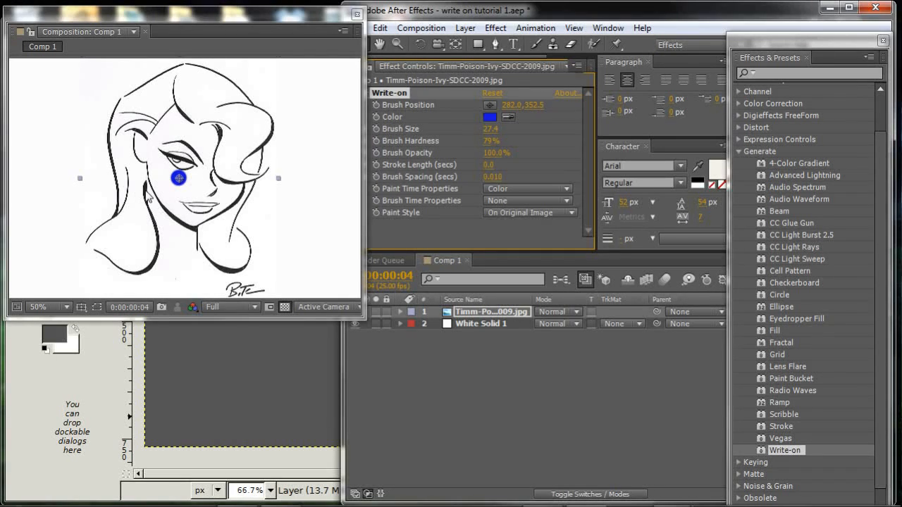
# Enable keyframing for Brush Position and move the brush to the lower-left end of the shoulder line, about 42, 560.
pyautogui.click(376, 104)
pyautogui.moveTo(178, 181); pyautogui.dragTo(91, 249)
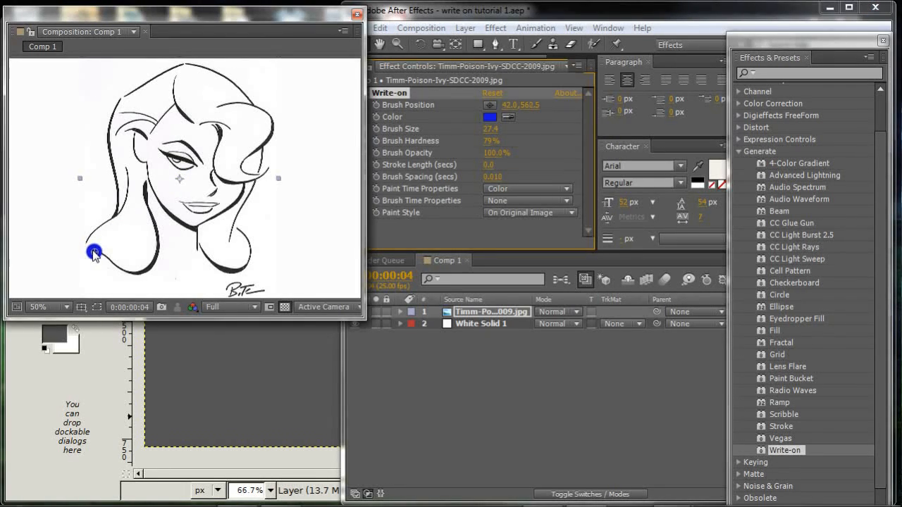
pyautogui.click(376, 105)
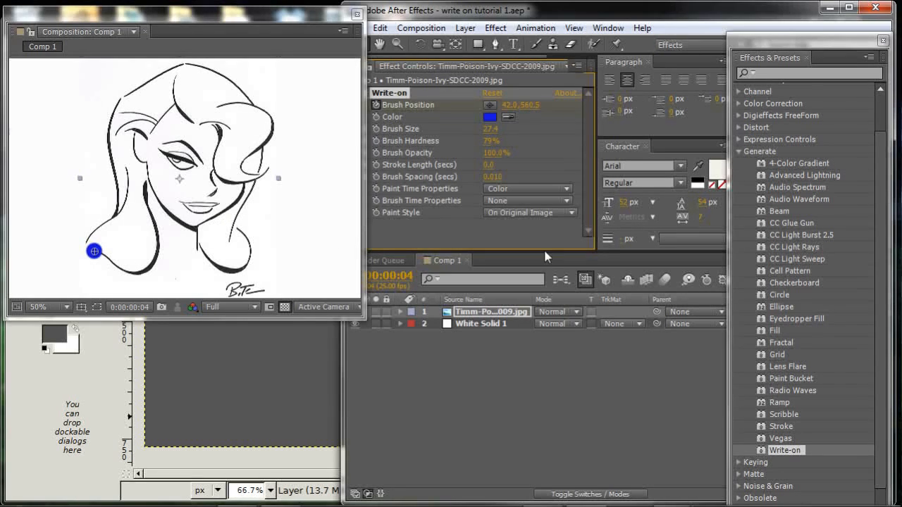
# Move the current time indicator to the start of the composition.
pyautogui.moveTo(766, 43); pyautogui.dragTo(901, 71)
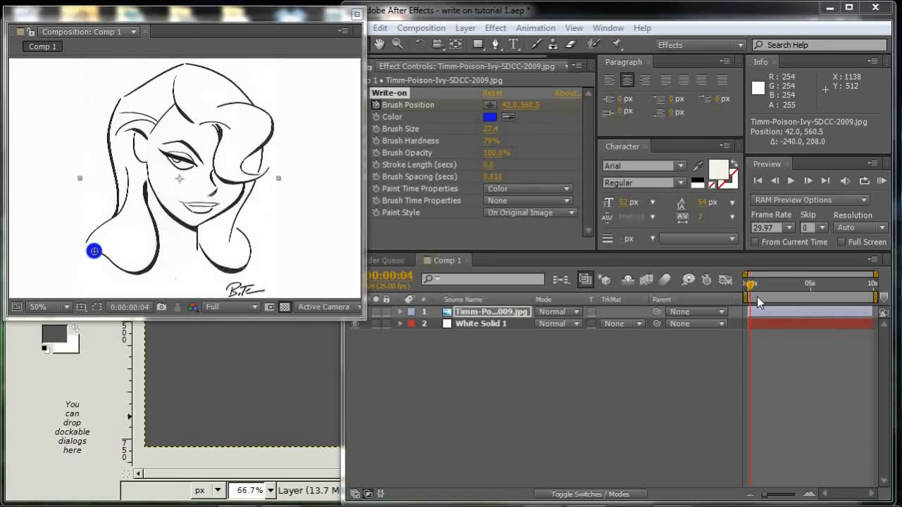
pyautogui.moveTo(753, 284); pyautogui.dragTo(751, 284)
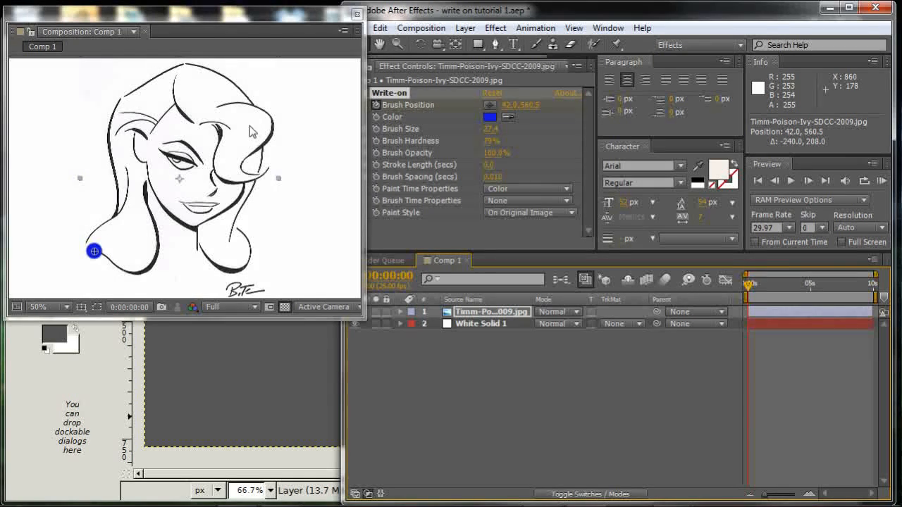
# Animate the brush position frame by frame along the left shoulder line toward the neck.
pyautogui.press('pagedown')
pyautogui.moveTo(100, 257); pyautogui.dragTo(101, 249)
pyautogui.press('pagedown')
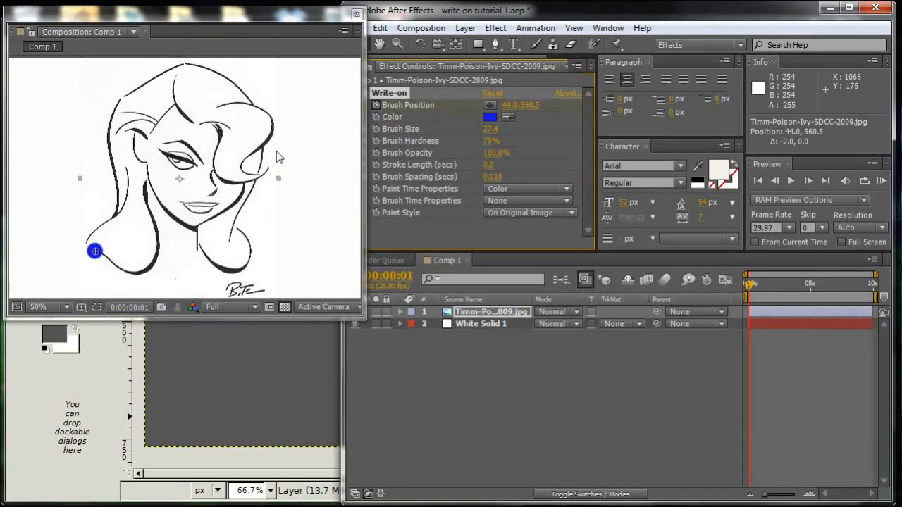
pyautogui.moveTo(95, 251)
pyautogui.mouseDown()
pyautogui.moveTo(129, 275)
pyautogui.moveTo(143, 276)
pyautogui.moveTo(162, 252)
pyautogui.mouseUp()
pyautogui.press('pagedown')
pyautogui.press('pagedown')
pyautogui.press('pagedown')
pyautogui.press('pagedown')
pyautogui.press('pagedown')
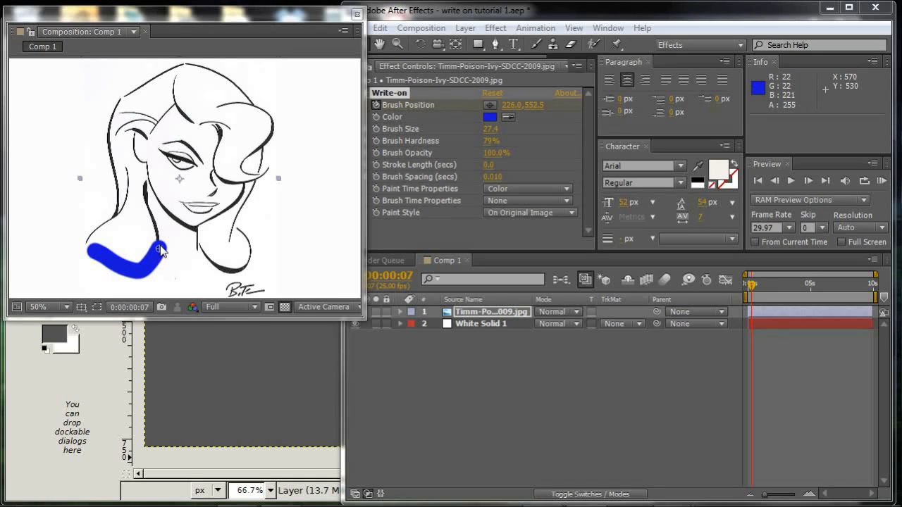
# Continue keyframing the brush frame by frame up the neck, across the chin and down the right side.
pyautogui.hotkey('shift', 'Up')
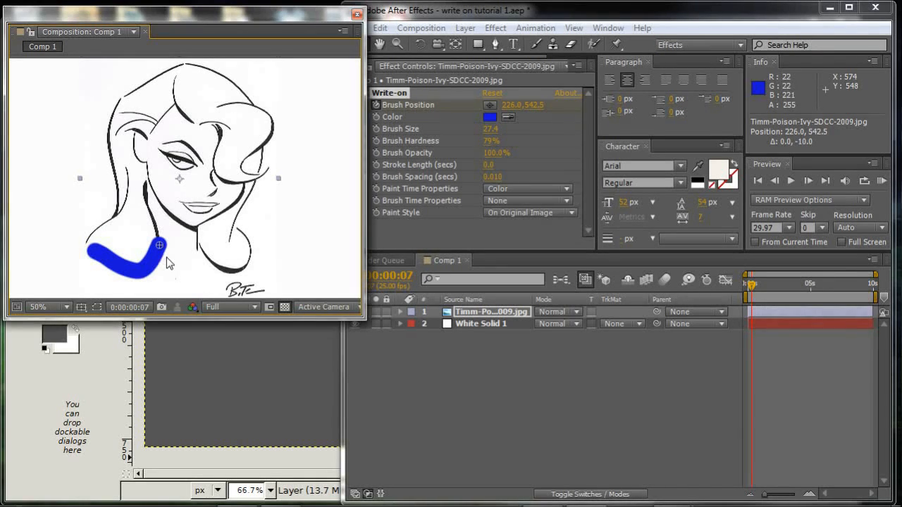
pyautogui.press('pagedown')
pyautogui.moveTo(159, 245); pyautogui.dragTo(152, 222)
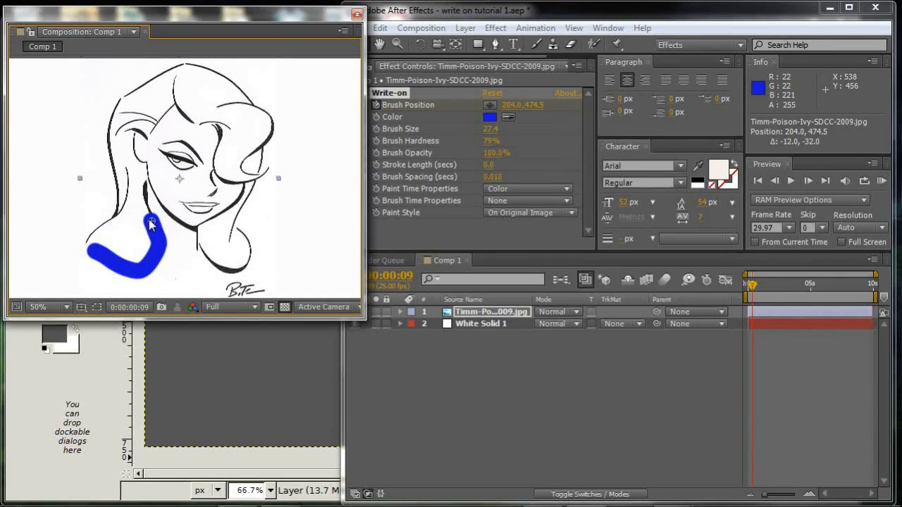
pyautogui.moveTo(151, 221)
pyautogui.mouseDown()
pyautogui.moveTo(151, 183)
pyautogui.moveTo(157, 202)
pyautogui.moveTo(187, 226)
pyautogui.moveTo(229, 212)
pyautogui.moveTo(245, 188)
pyautogui.moveTo(228, 220)
pyautogui.moveTo(230, 238)
pyautogui.moveTo(236, 228)
pyautogui.moveTo(248, 239)
pyautogui.moveTo(249, 261)
pyautogui.moveTo(240, 276)
pyautogui.moveTo(226, 273)
pyautogui.moveTo(238, 291)
pyautogui.moveTo(239, 280)
pyautogui.moveTo(258, 293)
pyautogui.moveTo(273, 290)
pyautogui.moveTo(219, 257)
pyautogui.moveTo(210, 236)
pyautogui.mouseUp()
pyautogui.press('pagedown')
pyautogui.press('pagedown')
pyautogui.press('pagedown')
pyautogui.press('pagedown')
pyautogui.press('pagedown')
pyautogui.press('pagedown')
pyautogui.press('pagedown')
pyautogui.press('pagedown')
pyautogui.press('pagedown')
pyautogui.press('pagedown')
pyautogui.press('pagedown')
pyautogui.press('pagedown')
pyautogui.press('pagedown')
pyautogui.press('pagedown')
pyautogui.press('pagedown')
pyautogui.press('pagedown')
pyautogui.press('pagedown')
pyautogui.press('pagedown')
pyautogui.press('pagedown')
pyautogui.press('pagedown')
pyautogui.press('pagedown')
pyautogui.press('pagedown')
pyautogui.press('pagedown')
pyautogui.press('pagedown')
pyautogui.press('pagedown')
# Continue keyframing the brush frame by frame over the face and up the right side of the hair.
pyautogui.press('pagedown')
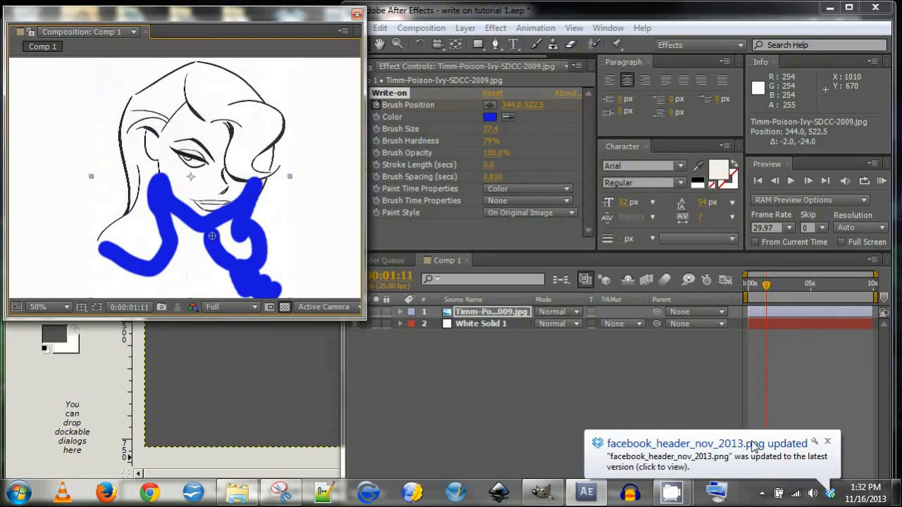
pyautogui.moveTo(213, 237)
pyautogui.mouseDown()
pyautogui.moveTo(277, 176)
pyautogui.moveTo(247, 181)
pyautogui.moveTo(227, 160)
pyautogui.mouseUp()
pyautogui.press('pagedown')
pyautogui.press('pagedown')
pyautogui.press('pagedown')
pyautogui.press('pagedown')
pyautogui.press('pagedown')
pyautogui.press('pagedown')
pyautogui.moveTo(227, 156)
pyautogui.mouseDown()
pyautogui.moveTo(239, 125)
pyautogui.moveTo(206, 124)
pyautogui.moveTo(183, 94)
pyautogui.moveTo(185, 78)
pyautogui.moveTo(181, 108)
pyautogui.moveTo(165, 125)
pyautogui.moveTo(134, 115)
pyautogui.moveTo(148, 122)
pyautogui.moveTo(129, 130)
pyautogui.moveTo(156, 134)
pyautogui.moveTo(147, 155)
pyautogui.moveTo(159, 165)
pyautogui.moveTo(182, 156)
pyautogui.moveTo(202, 164)
pyautogui.moveTo(188, 173)
pyautogui.moveTo(222, 178)
pyautogui.moveTo(229, 201)
pyautogui.moveTo(198, 201)
pyautogui.moveTo(212, 207)
pyautogui.moveTo(235, 199)
pyautogui.moveTo(285, 123)
pyautogui.moveTo(273, 154)
pyautogui.mouseUp()
pyautogui.press('pagedown')
pyautogui.press('pagedown')
pyautogui.press('pagedown')
pyautogui.press('pagedown')
pyautogui.press('pagedown')
pyautogui.press('pagedown')
pyautogui.press('pagedown')
pyautogui.press('pagedown')
pyautogui.press('pagedown')
pyautogui.press('pagedown')
pyautogui.press('pagedown')
pyautogui.press('pagedown')
pyautogui.press('pagedown')
pyautogui.press('pagedown')
pyautogui.press('pagedown')
pyautogui.press('pagedown')
pyautogui.press('pagedown')
pyautogui.press('pagedown')
pyautogui.press('pagedown')
pyautogui.press('pagedown')
pyautogui.press('pagedown')
pyautogui.press('pagedown')
pyautogui.press('pagedown')
pyautogui.press('pagedown')
pyautogui.press('pagedown')
pyautogui.press('pagedown')
pyautogui.press('pagedown')
pyautogui.press('pagedown')
pyautogui.press('pagedown')
pyautogui.press('pagedown')
pyautogui.press('pagedown')
pyautogui.press('pagedown')
pyautogui.press('pagedown')
pyautogui.press('pagedown')
pyautogui.moveTo(277, 123)
pyautogui.mouseDown()
pyautogui.moveTo(274, 97)
pyautogui.moveTo(243, 93)
pyautogui.moveTo(261, 85)
pyautogui.mouseUp()
pyautogui.press('pagedown')
pyautogui.press('pagedown')
pyautogui.press('pagedown')
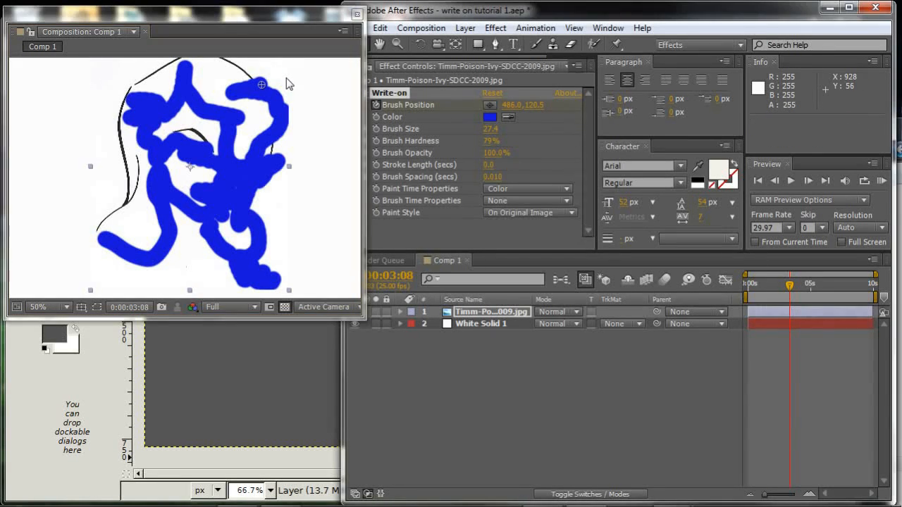
# Continue keyframing the brush frame by frame across the top of the hair and down its right edge.
pyautogui.moveTo(262, 86)
pyautogui.mouseDown()
pyautogui.moveTo(141, 67)
pyautogui.moveTo(229, 88)
pyautogui.moveTo(222, 95)
pyautogui.moveTo(268, 84)
pyautogui.moveTo(219, 62)
pyautogui.moveTo(185, 60)
pyautogui.mouseUp()
pyautogui.press('pagedown')
pyautogui.press('pagedown')
pyautogui.press('pagedown')
pyautogui.press('pagedown')
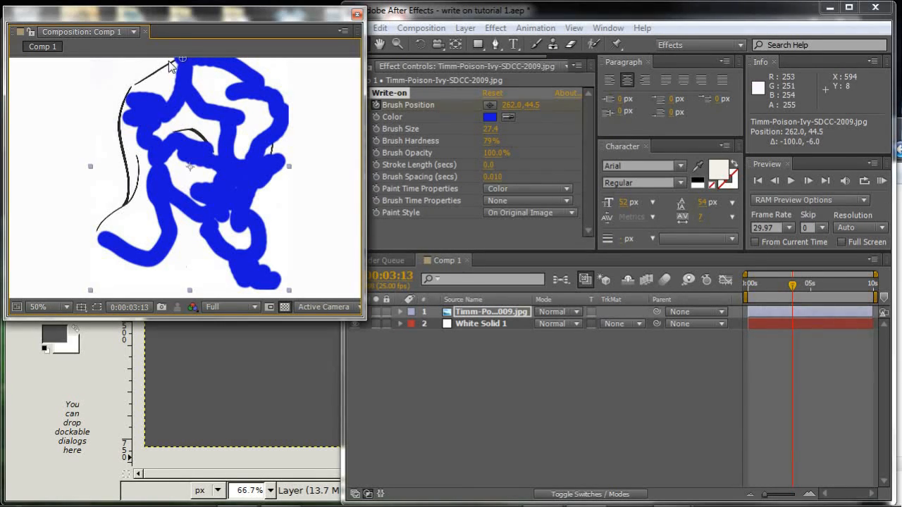
pyautogui.moveTo(181, 64)
pyautogui.mouseDown()
pyautogui.moveTo(138, 79)
pyautogui.moveTo(116, 116)
pyautogui.moveTo(128, 203)
pyautogui.moveTo(144, 162)
pyautogui.moveTo(121, 210)
pyautogui.moveTo(101, 227)
pyautogui.moveTo(187, 141)
pyautogui.moveTo(182, 135)
pyautogui.moveTo(213, 154)
pyautogui.moveTo(275, 161)
pyautogui.moveTo(276, 145)
pyautogui.mouseUp()
pyautogui.press('pagedown')
pyautogui.press('pagedown')
pyautogui.press('pagedown')
pyautogui.press('pagedown')
pyautogui.press('pagedown')
pyautogui.press('pagedown')
pyautogui.press('pagedown')
pyautogui.press('pagedown')
pyautogui.press('pagedown')
pyautogui.press('pagedown')
pyautogui.press('pagedown')
pyautogui.press('pagedown')
pyautogui.press('pagedown')
pyautogui.press('pagedown')
pyautogui.press('pagedown')
pyautogui.press('pagedown')
pyautogui.press('pagedown')
pyautogui.press('pagedown')
pyautogui.press('pagedown')
pyautogui.press('pagedown')
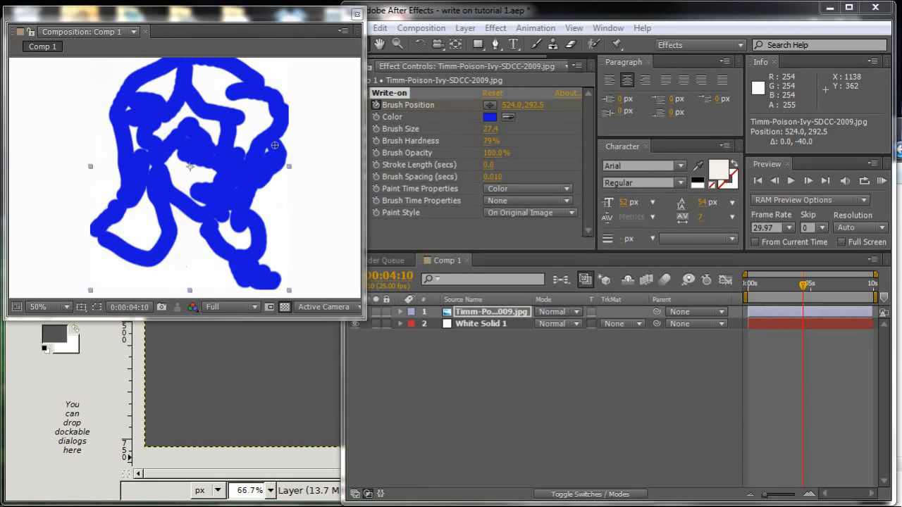
# Set the Write-on Paint Style to Reveal Original Image and scrub the timeline to preview it.
pyautogui.click(477, 45)
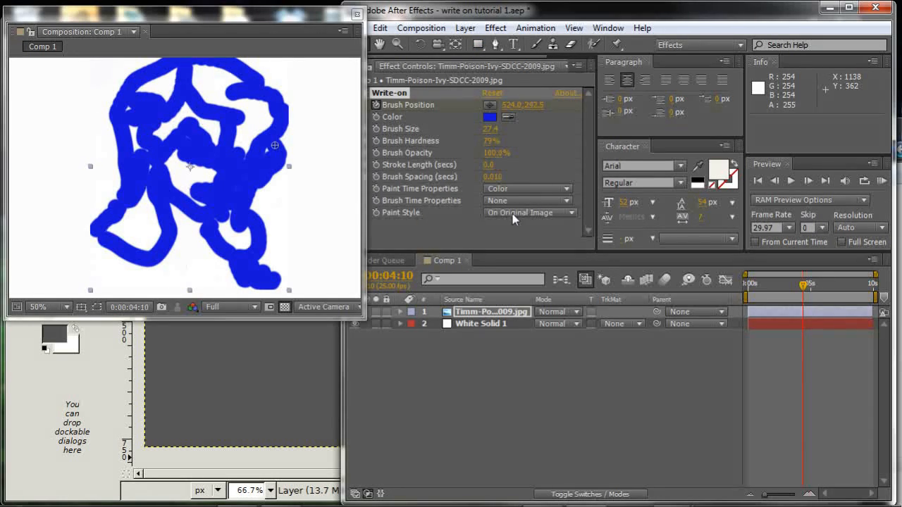
pyautogui.click(571, 212)
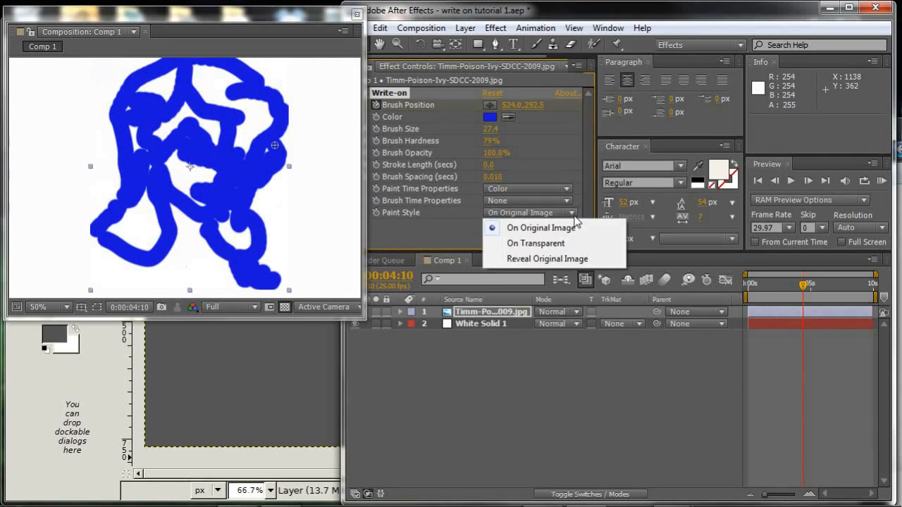
pyautogui.click(530, 259)
pyautogui.moveTo(804, 291)
pyautogui.mouseDown()
pyautogui.moveTo(747, 302)
pyautogui.moveTo(770, 297)
pyautogui.moveTo(813, 318)
pyautogui.moveTo(745, 309)
pyautogui.moveTo(801, 314)
pyautogui.mouseUp()
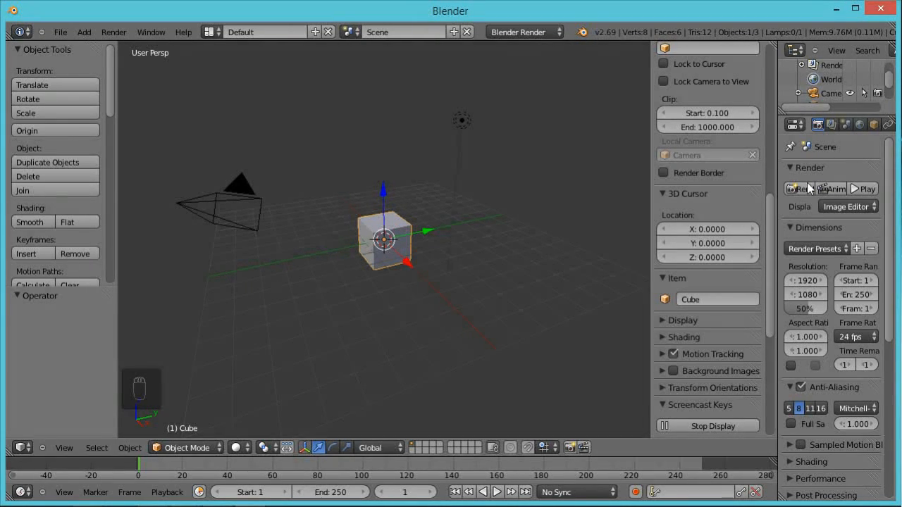
# Switch to Blender, apply the HDTV 720p render preset, and change the 3D view area to the Movie Clip Editor.
pyautogui.click(843, 249)
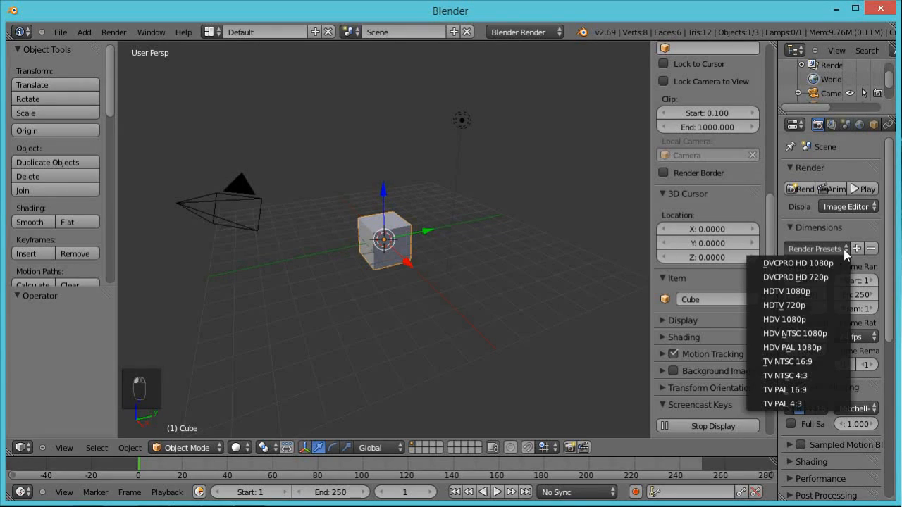
pyautogui.click(792, 307)
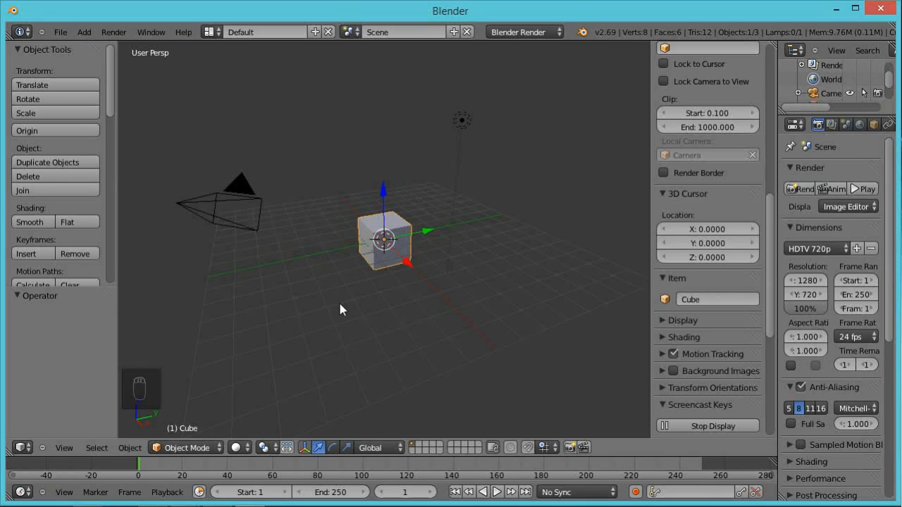
pyautogui.click(22, 448)
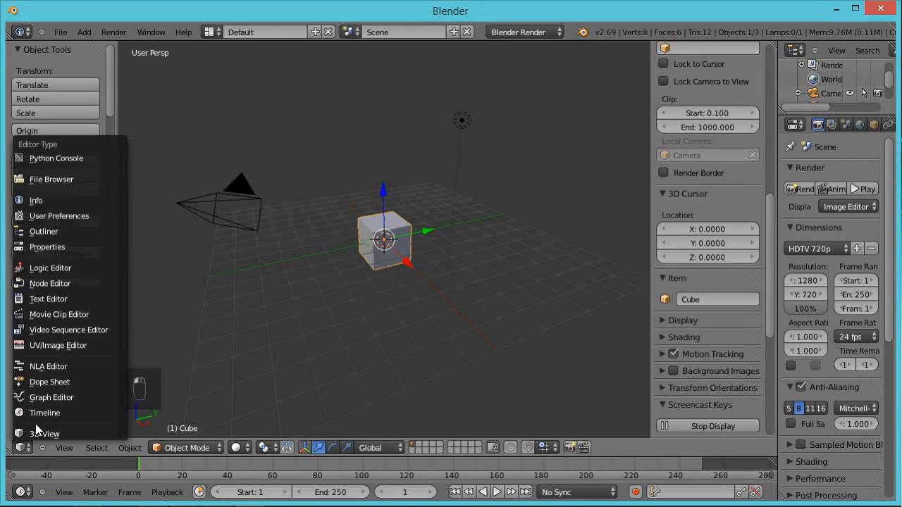
pyautogui.click(55, 314)
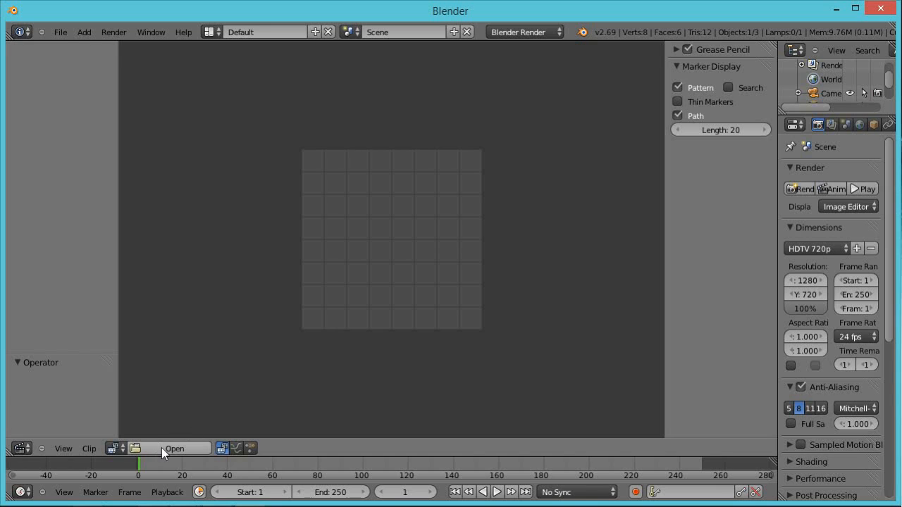
# Open white_bg bruce art.jpg from the write on folder as a movie clip.
pyautogui.click(162, 448)
pyautogui.click(53, 286)
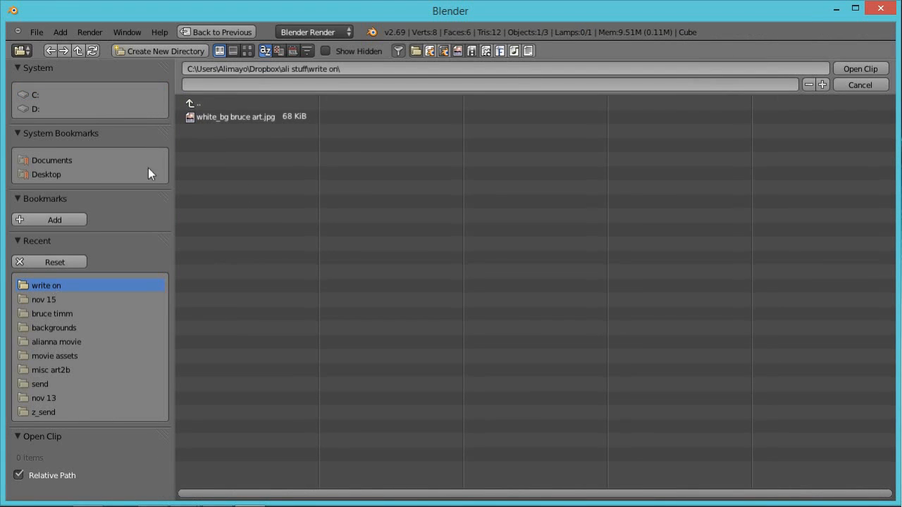
pyautogui.click(248, 51)
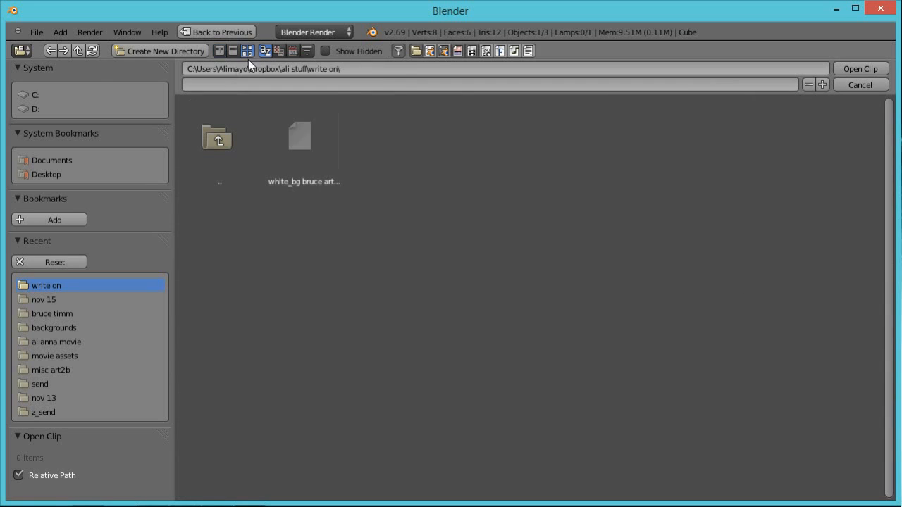
pyautogui.click(308, 138)
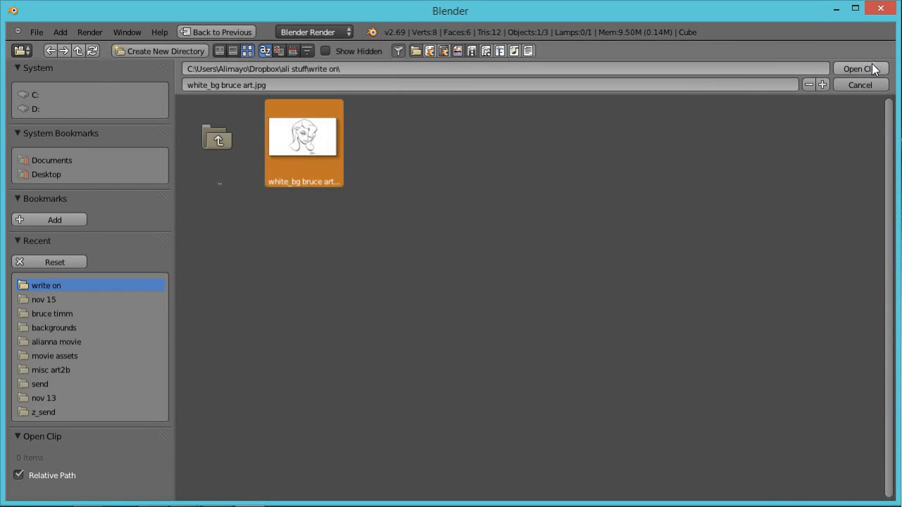
pyautogui.click(872, 65)
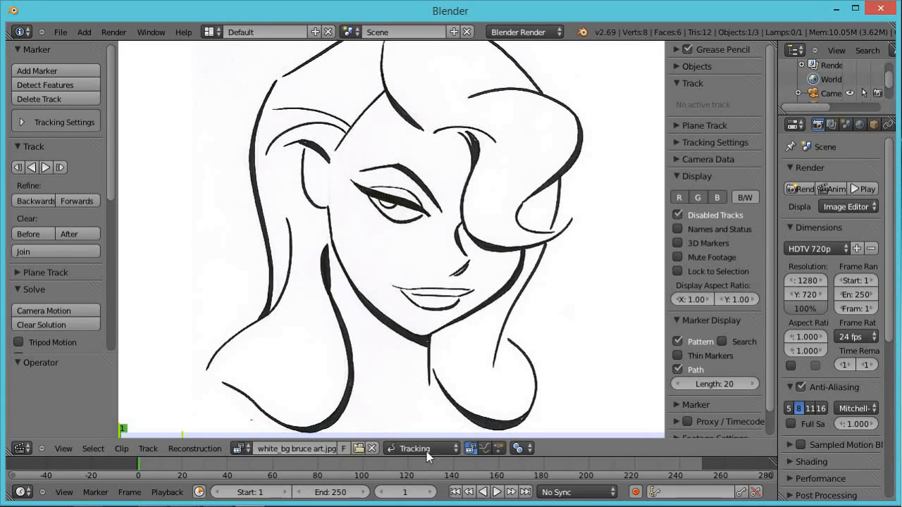
# Switch the clip editor to Mask mode and create a new mask.
pyautogui.click(456, 450)
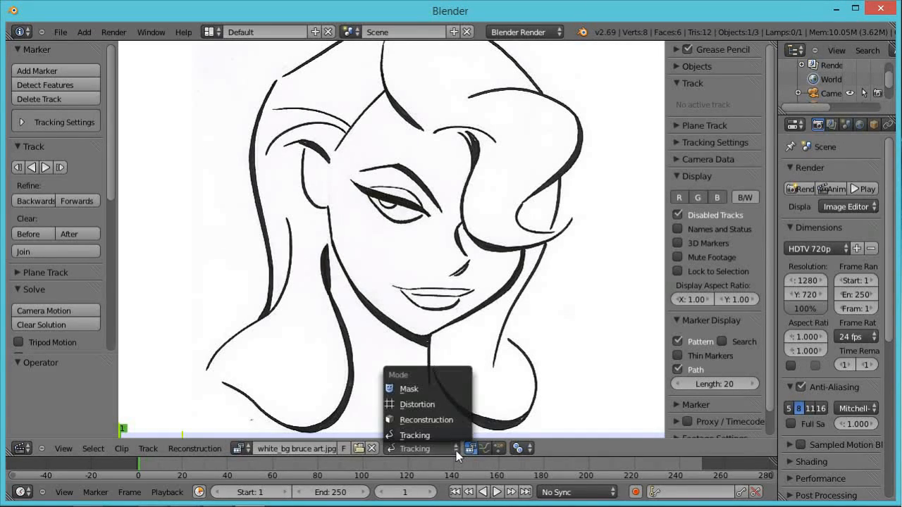
pyautogui.click(452, 390)
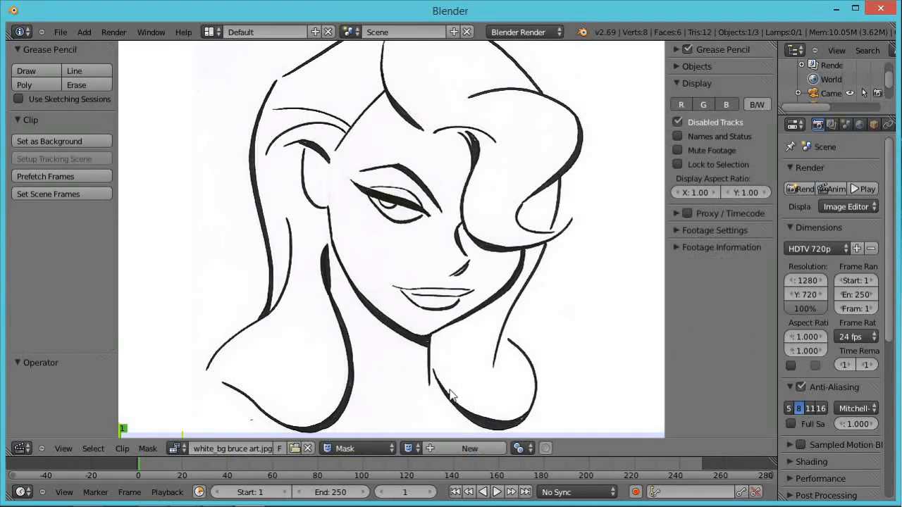
pyautogui.click(450, 448)
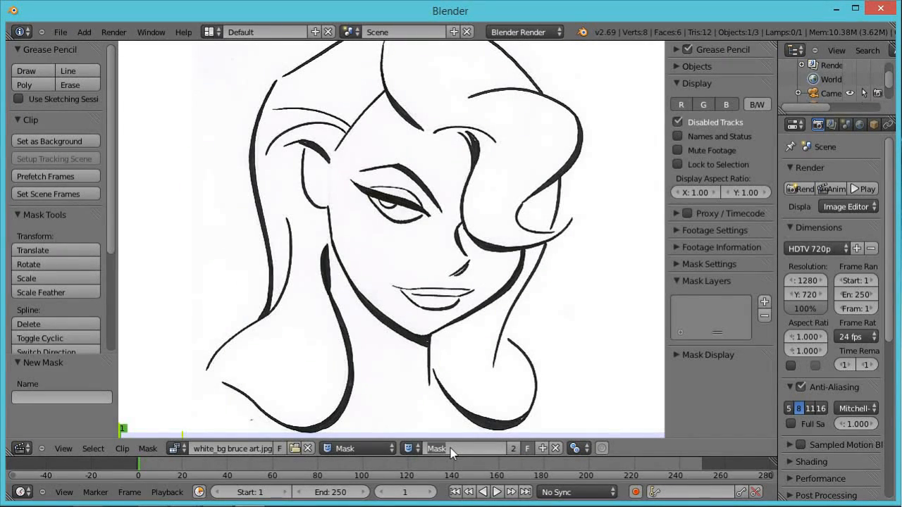
# Name the new mask write on.
pyautogui.write('rite mn')
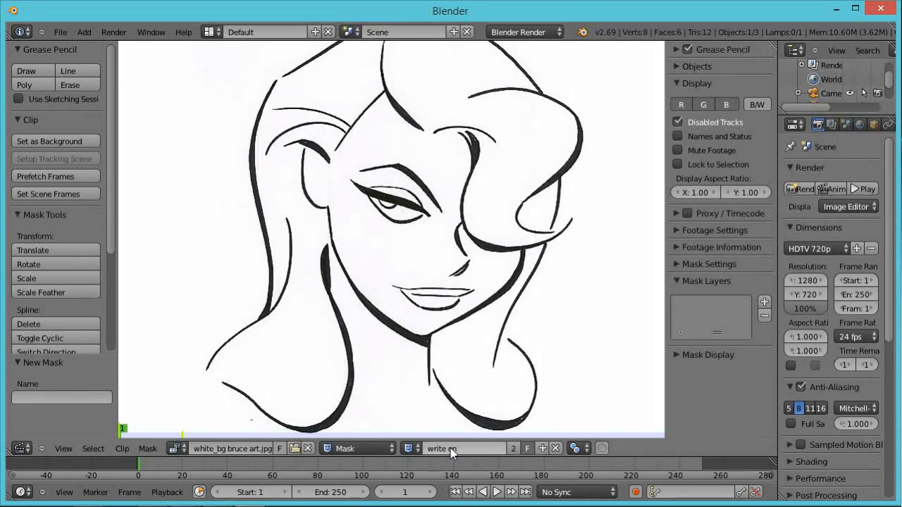
pyautogui.press('Return')
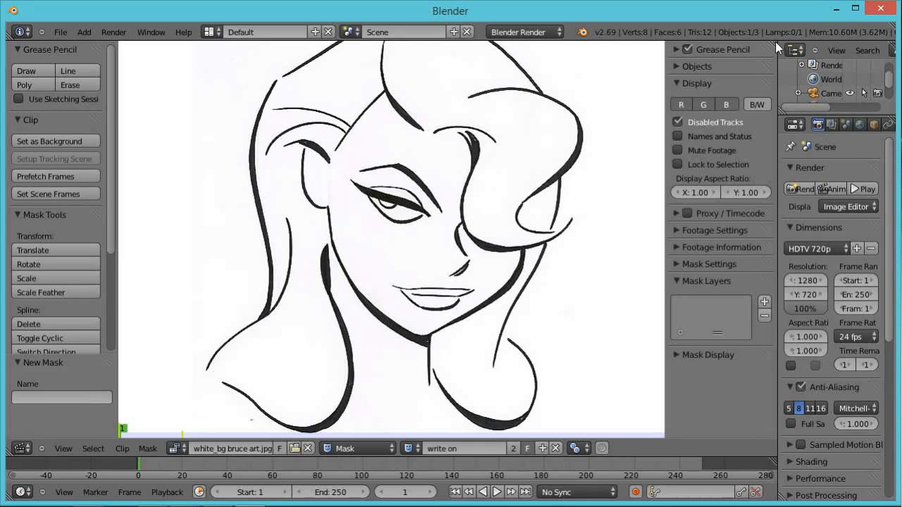
# Split the clip editor area and turn the upper half into the Node Editor.
pyautogui.moveTo(774, 42); pyautogui.dragTo(753, 220)
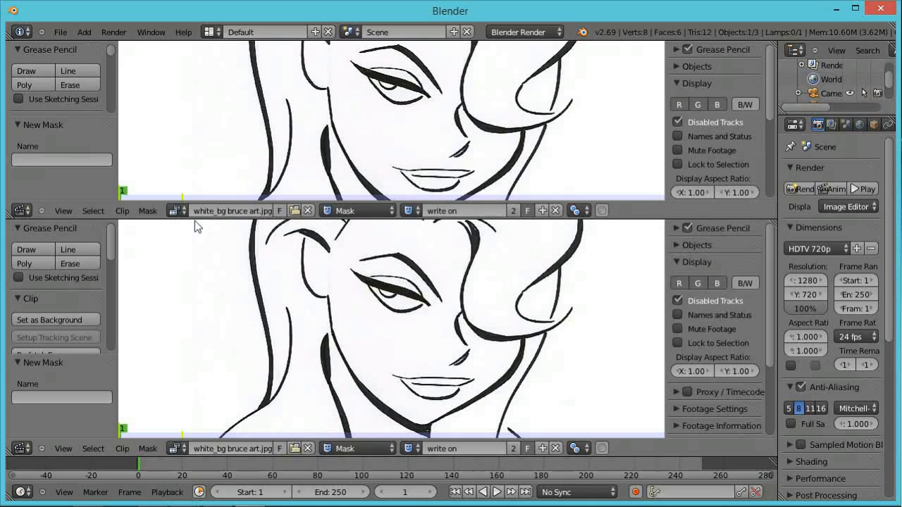
pyautogui.click(28, 211)
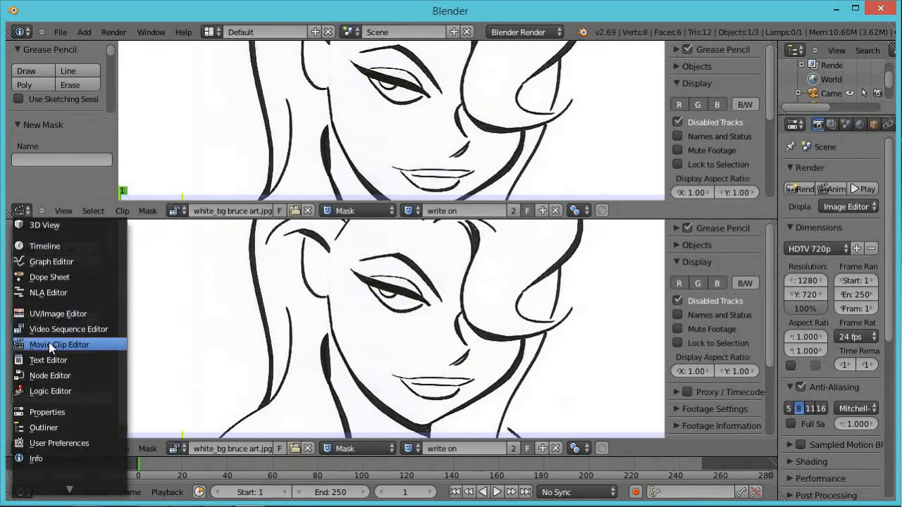
pyautogui.click(61, 373)
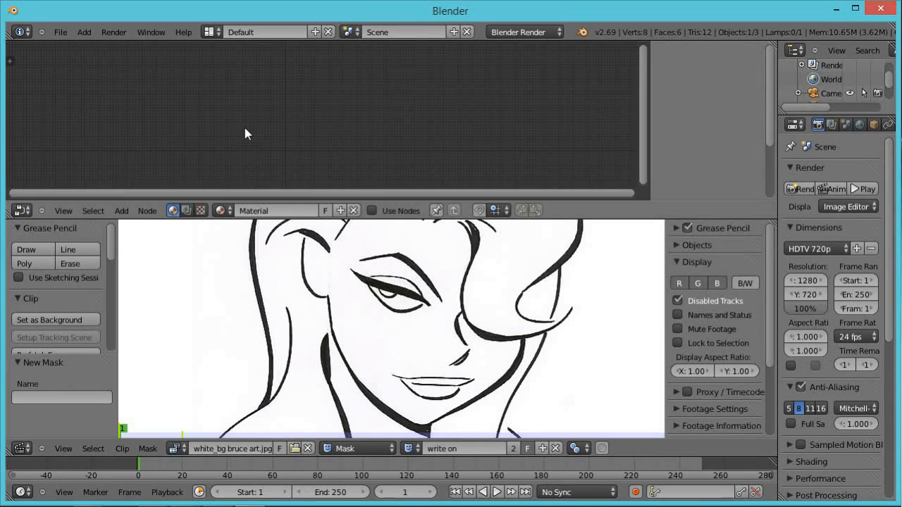
# Switch the node editor to compositing nodes and enable Use Nodes.
pyautogui.click(186, 211)
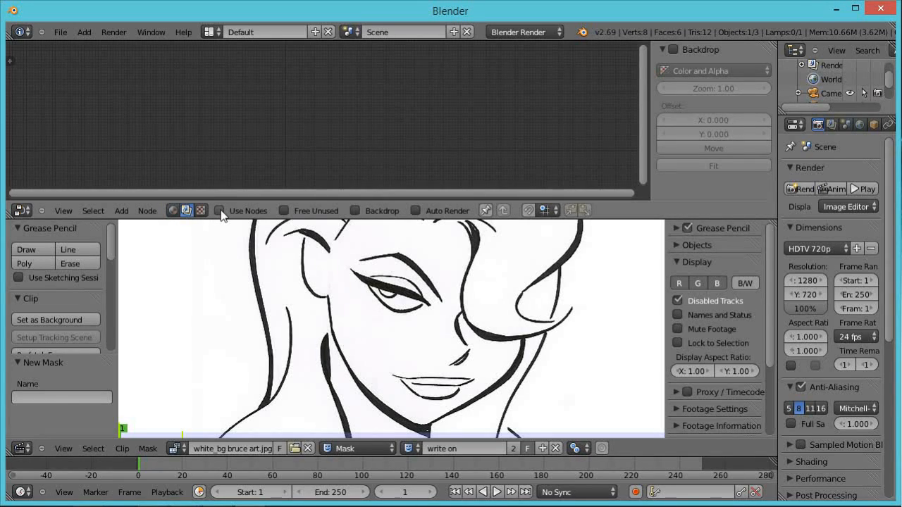
pyautogui.click(219, 211)
pyautogui.scroll(5, 352, 122)
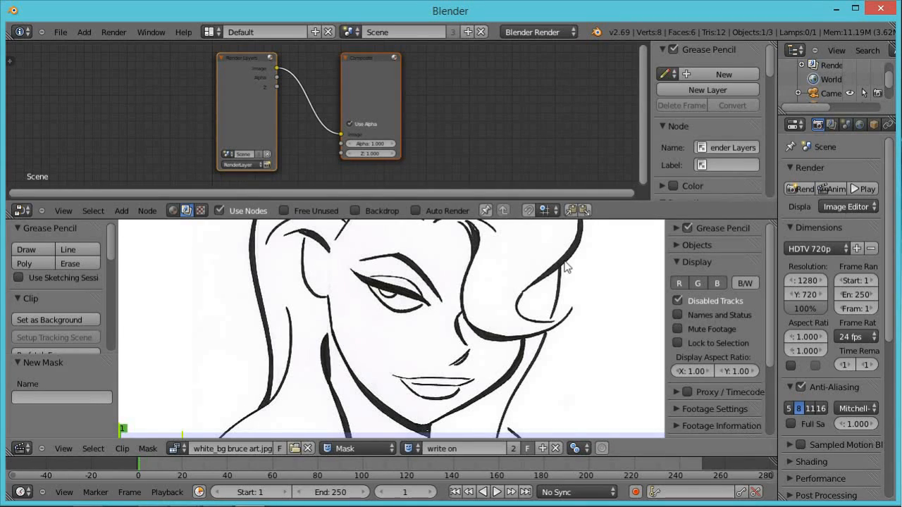
# Turn on the Backdrop option and enlarge the node editor area.
pyautogui.click(355, 211)
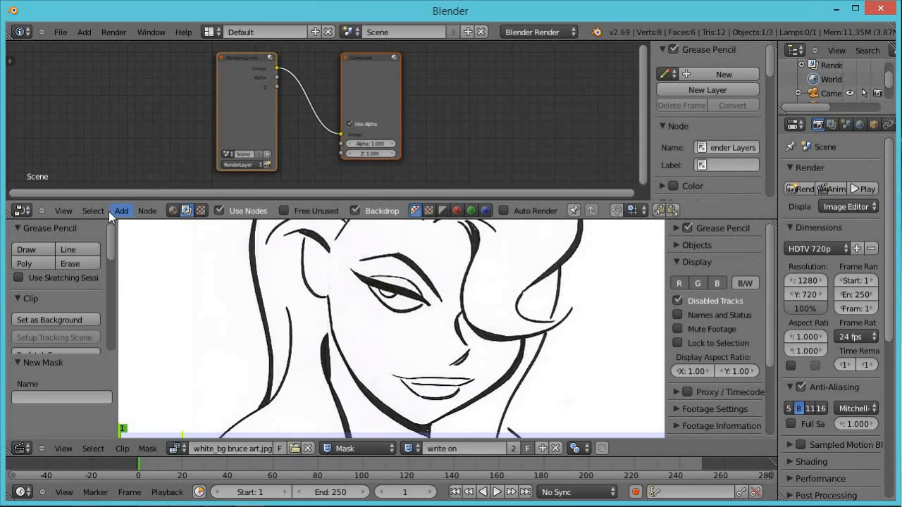
pyautogui.click(355, 210)
pyautogui.moveTo(369, 227); pyautogui.dragTo(370, 386)
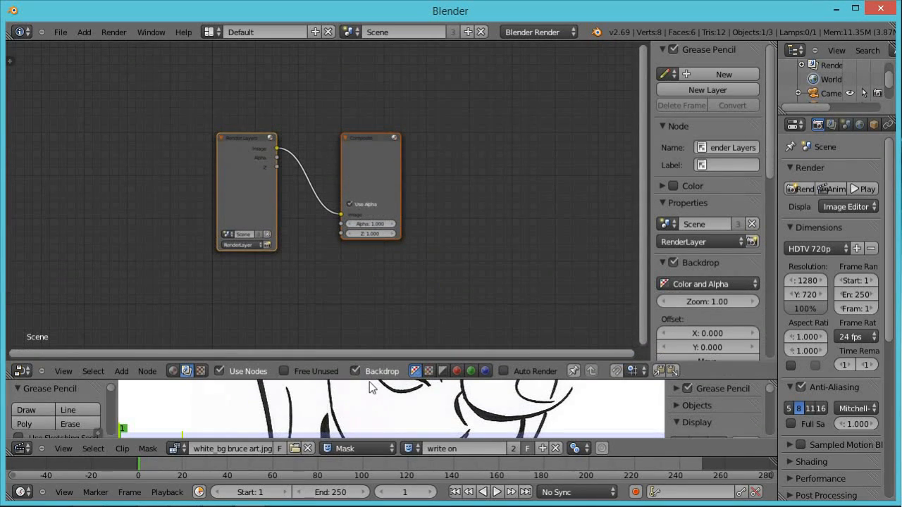
# Move the Composite node to the right and delete the Render Layers node.
pyautogui.click(367, 175)
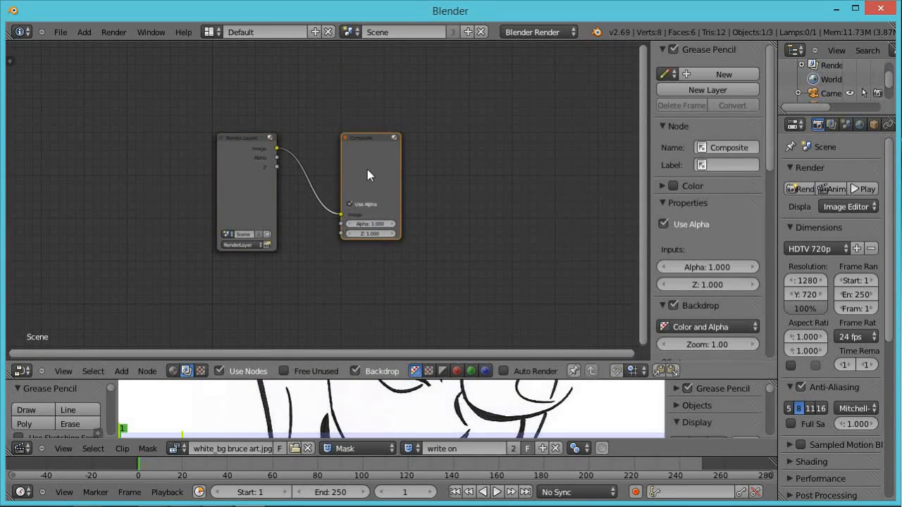
pyautogui.moveTo(367, 169); pyautogui.dragTo(573, 132)
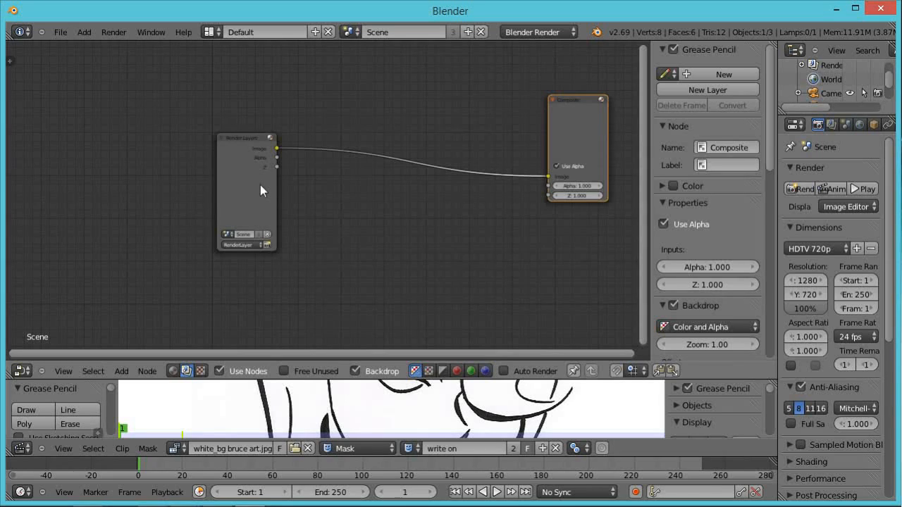
pyautogui.click(255, 190)
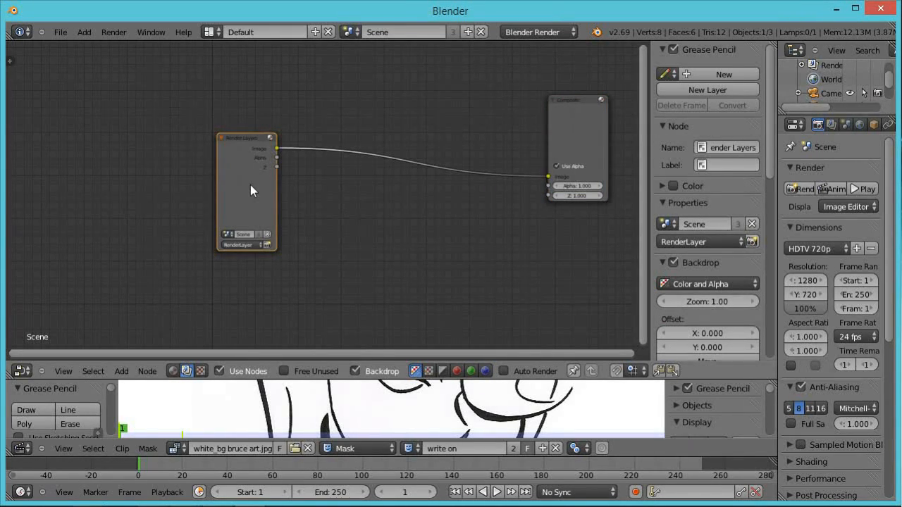
pyautogui.press('x')
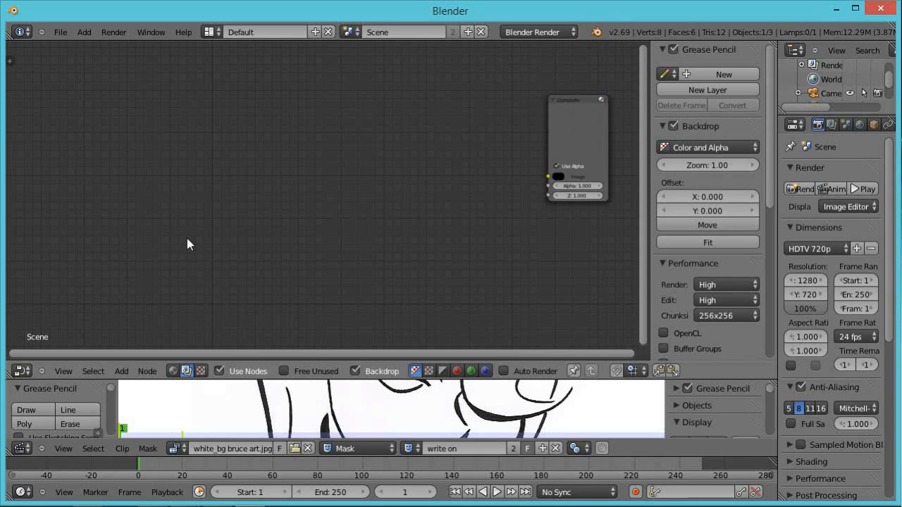
# Add a Viewer output node below the Composite node.
pyautogui.click(121, 371)
pyautogui.moveTo(147, 334)
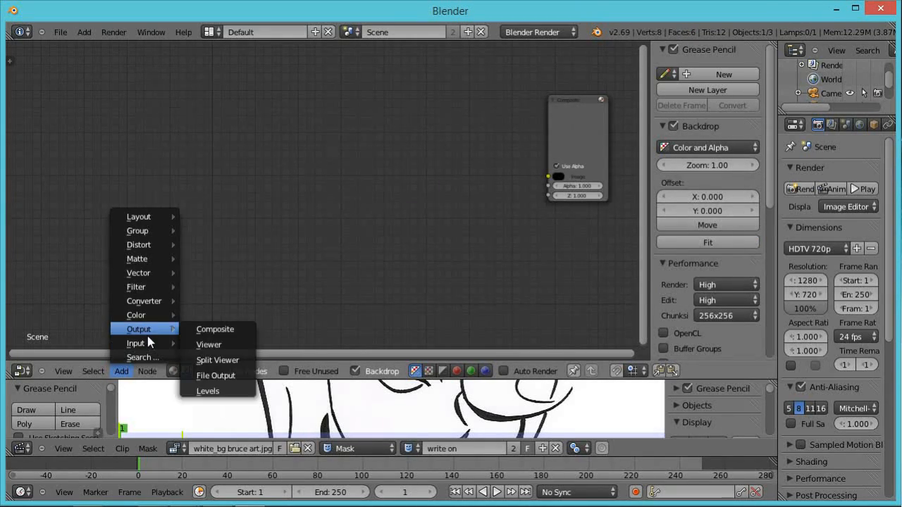
pyautogui.click(205, 345)
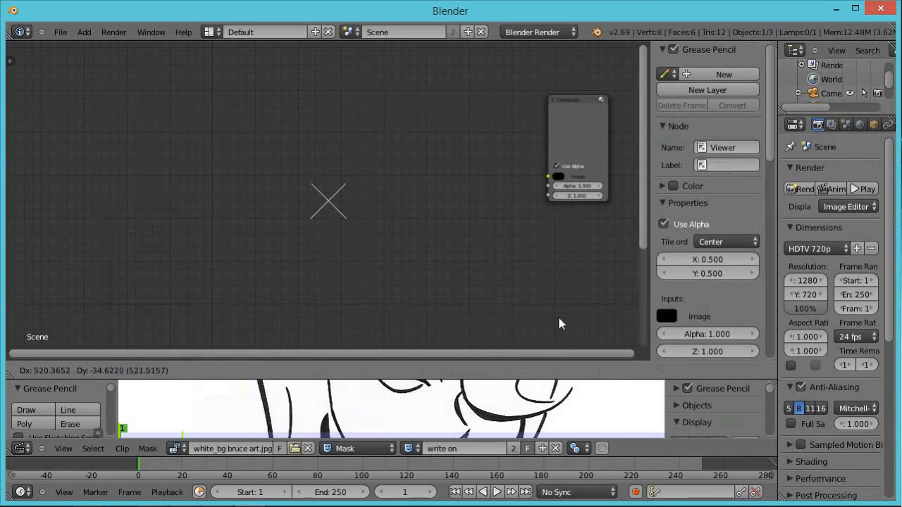
pyautogui.click(549, 226)
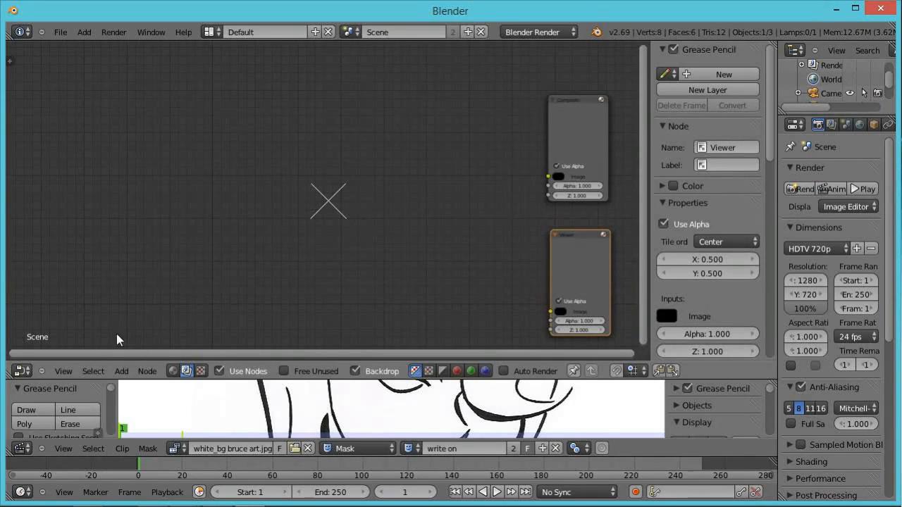
# Add a Movie Clip input node in the top-left of the node tree.
pyautogui.click(122, 371)
pyautogui.moveTo(131, 343)
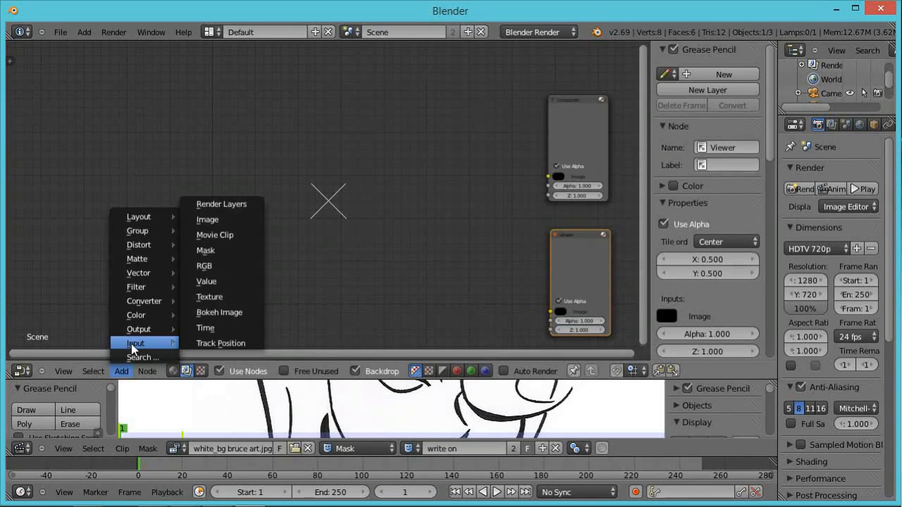
pyautogui.click(224, 233)
pyautogui.click(65, 62)
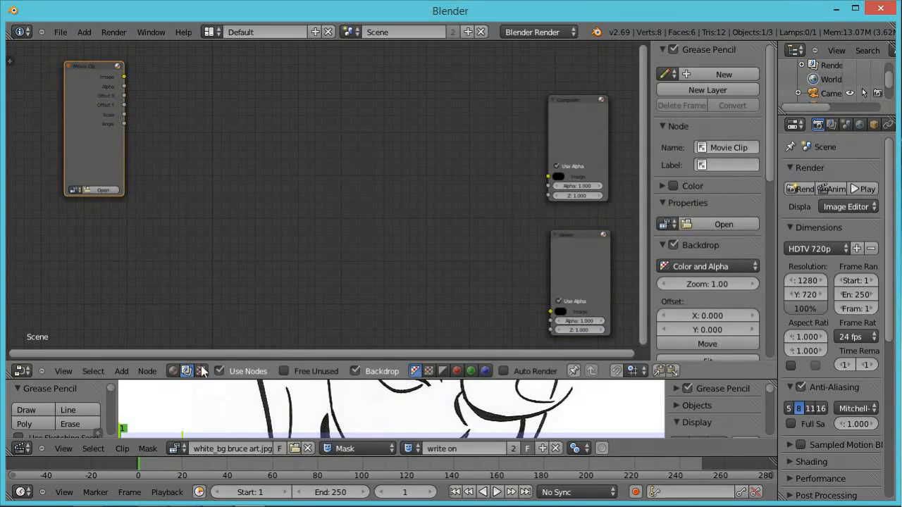
# Add a Mix color node in the middle of the node tree.
pyautogui.click(121, 372)
pyautogui.moveTo(143, 344)
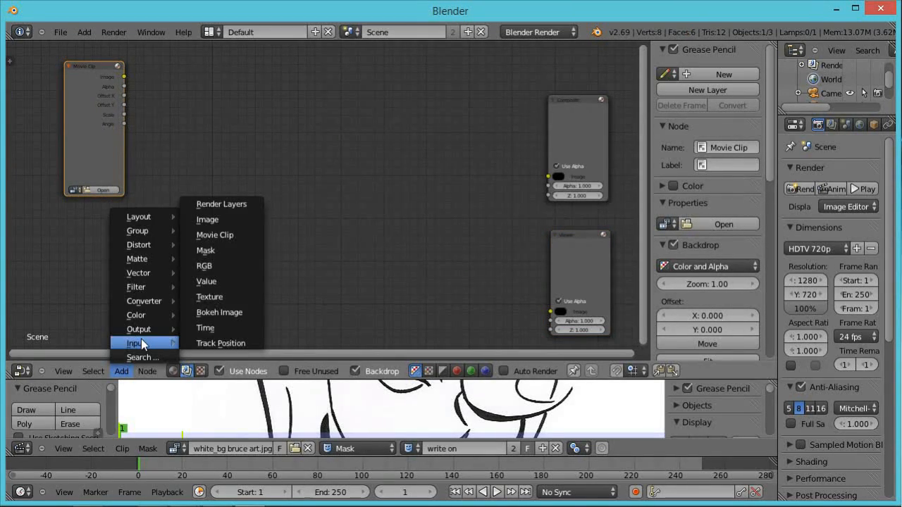
pyautogui.moveTo(143, 320)
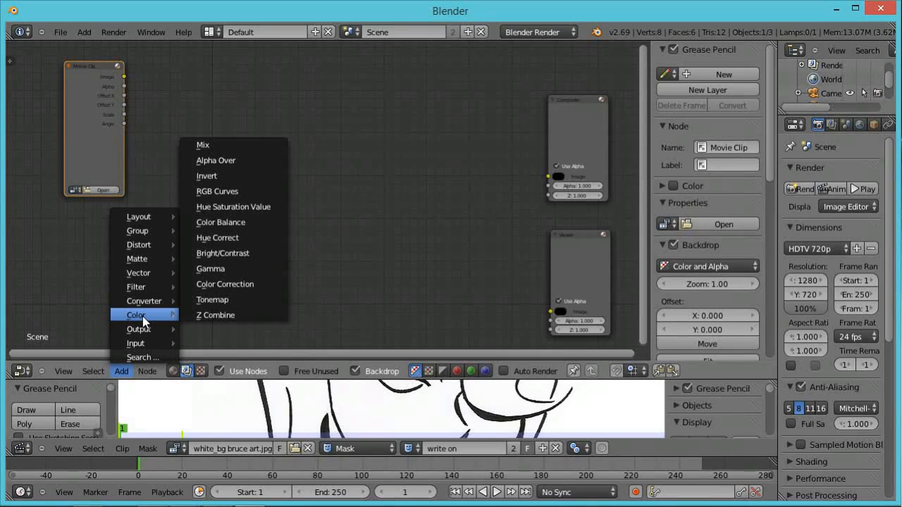
pyautogui.click(201, 146)
pyautogui.click(210, 142)
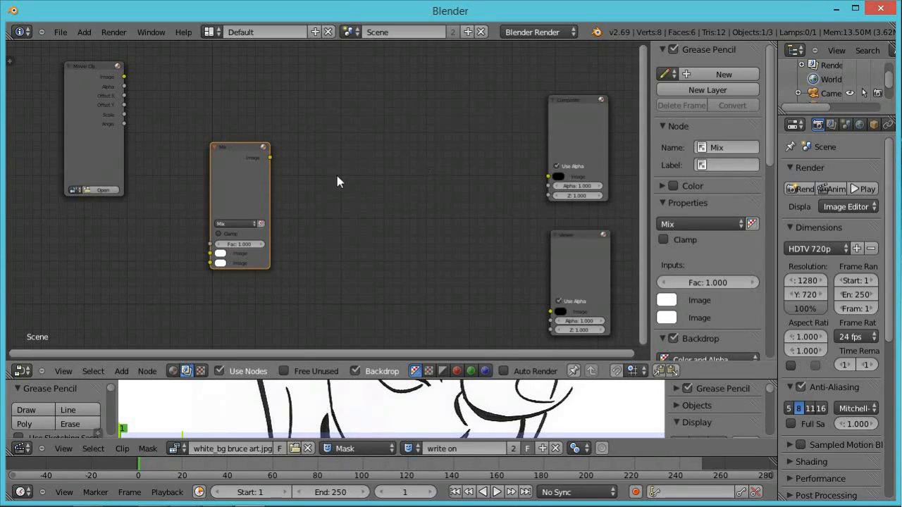
# Add a Mask input node below the Movie Clip node.
pyautogui.click(121, 371)
pyautogui.moveTo(129, 345)
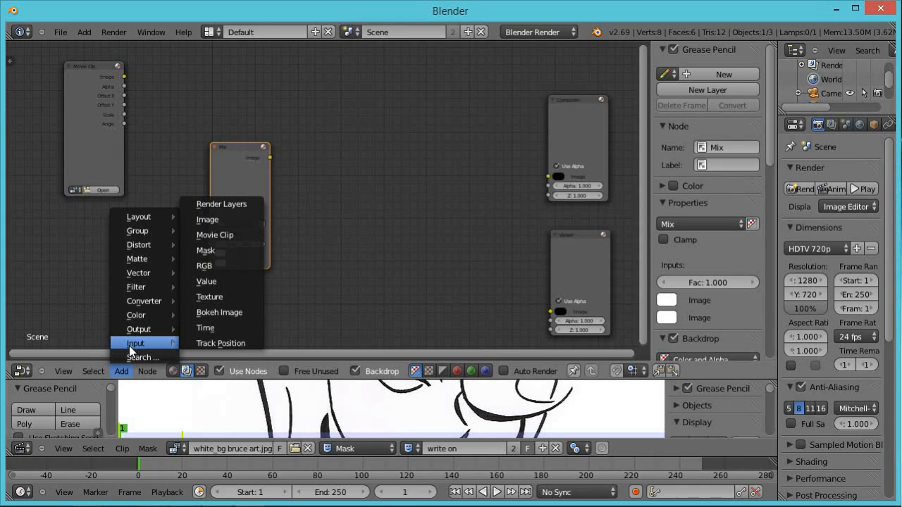
pyautogui.click(236, 251)
pyautogui.click(99, 242)
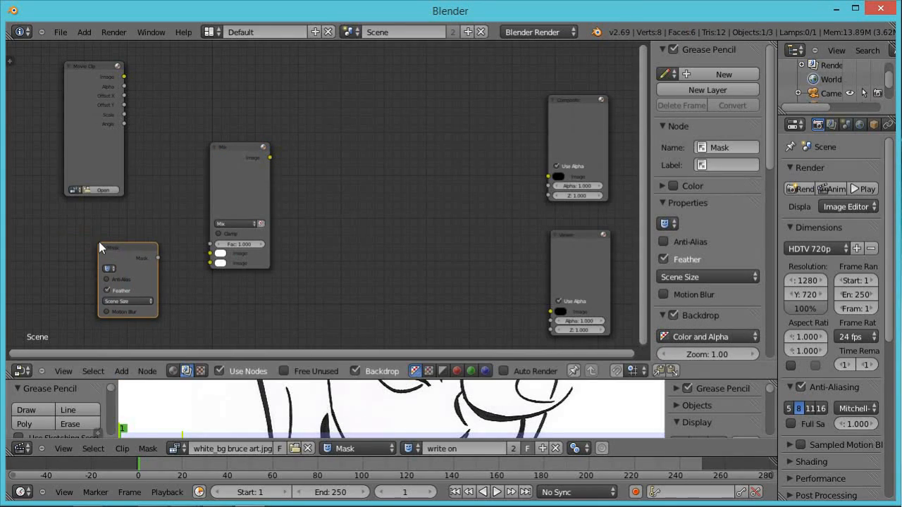
# Add a Scale distort node next to the Movie Clip node and shift the Mix node down.
pyautogui.click(127, 373)
pyautogui.moveTo(137, 246)
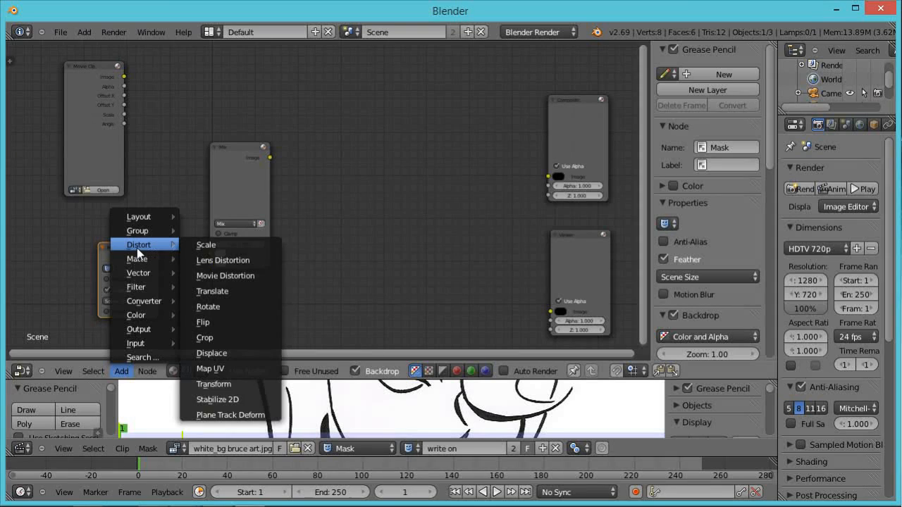
pyautogui.click(206, 245)
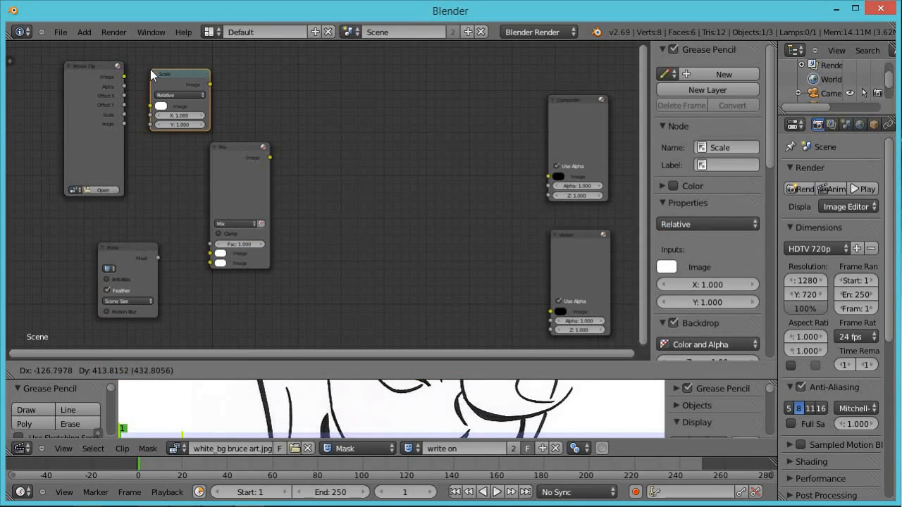
pyautogui.click(150, 69)
pyautogui.moveTo(224, 175); pyautogui.dragTo(244, 207)
# Duplicate the Scale node and place the copy below the original.
pyautogui.click(173, 74)
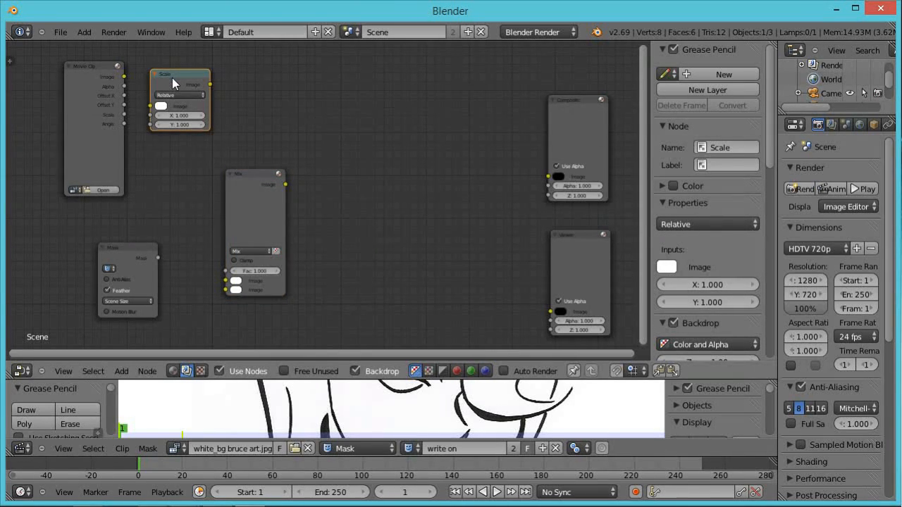
pyautogui.hotkey('shift', 'd')
pyautogui.click(170, 166)
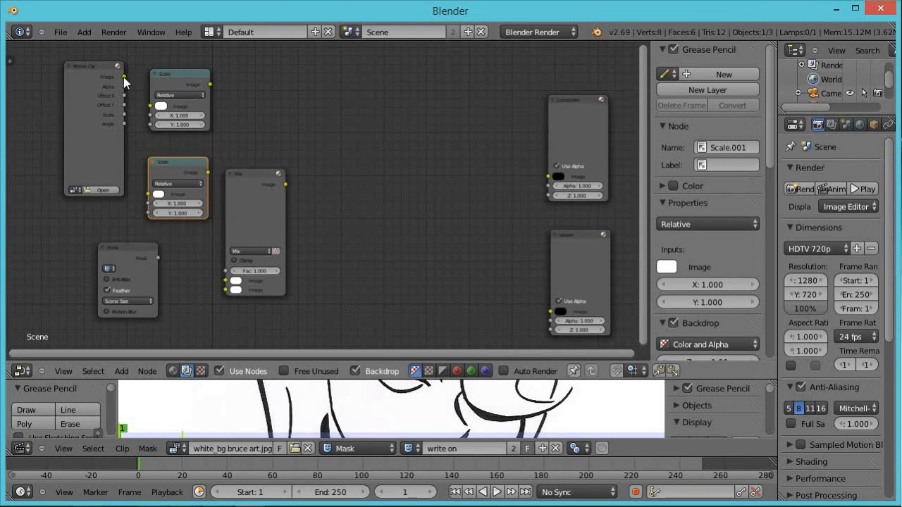
# Load white_bg bruce art.jpg into the Movie Clip node.
pyautogui.scroll(2, 81, 116)
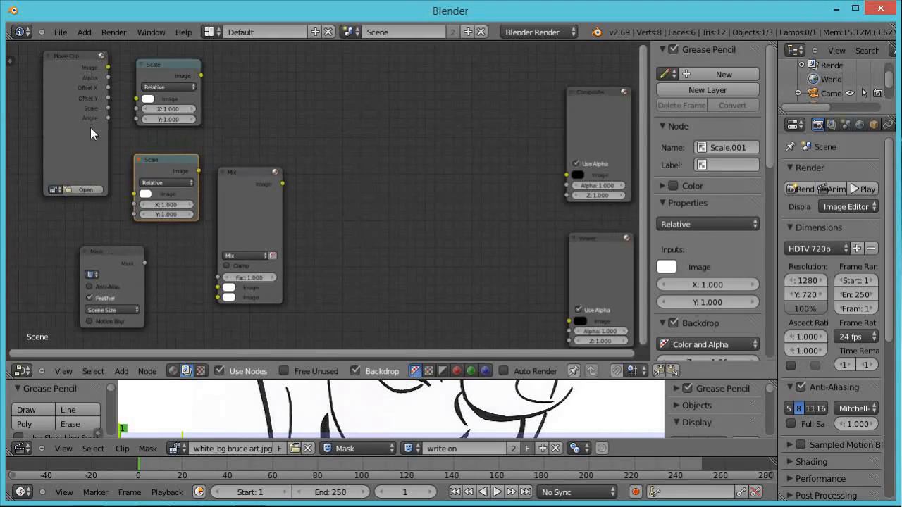
pyautogui.moveTo(63, 110); pyautogui.dragTo(71, 133, button='middle')
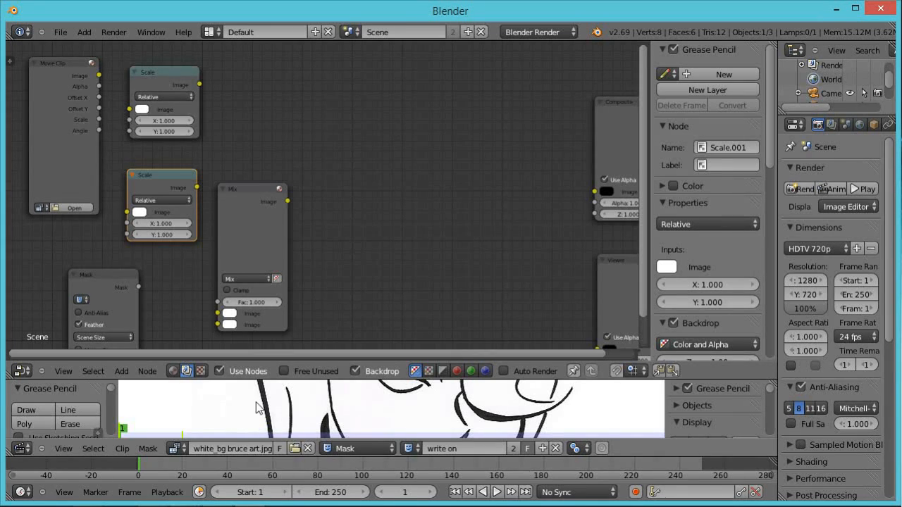
pyautogui.click(47, 209)
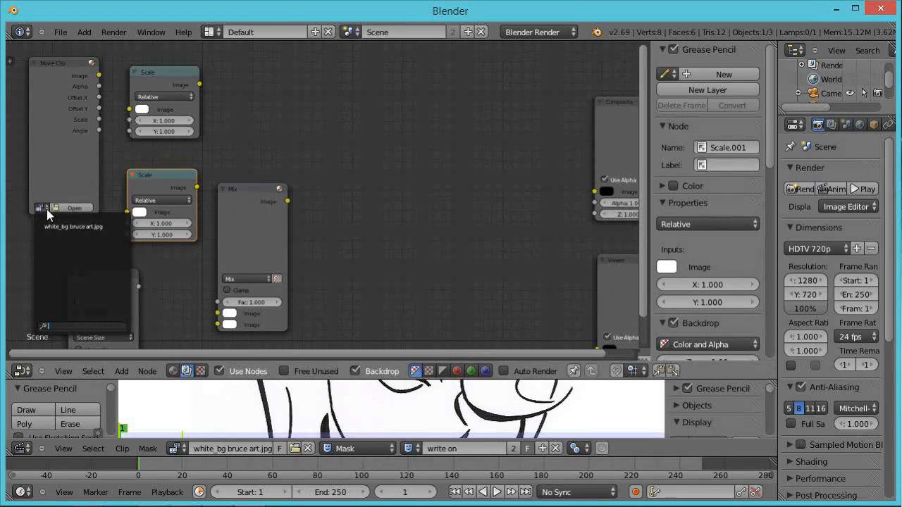
pyautogui.click(78, 227)
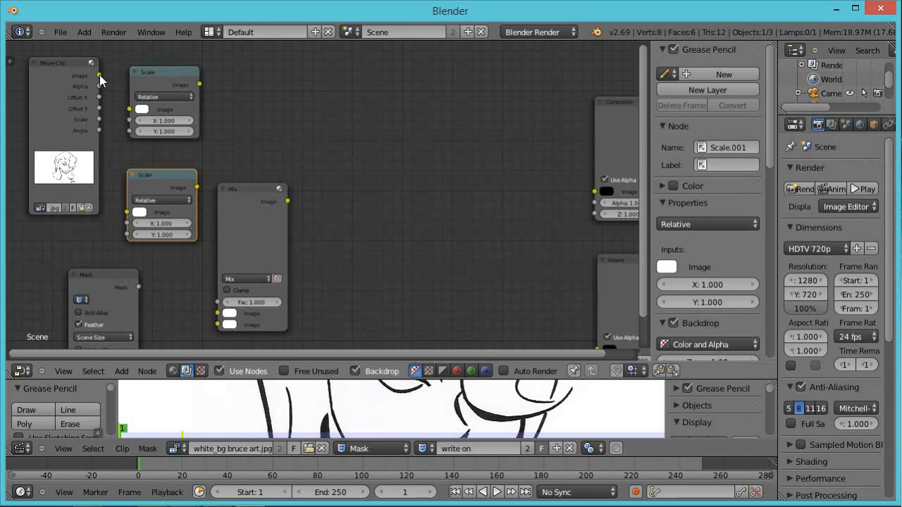
# Connect the Movie Clip node's Image output to the Viewer node's Image input.
pyautogui.moveTo(100, 74); pyautogui.dragTo(600, 347)
pyautogui.scroll(-1, 569, 315)
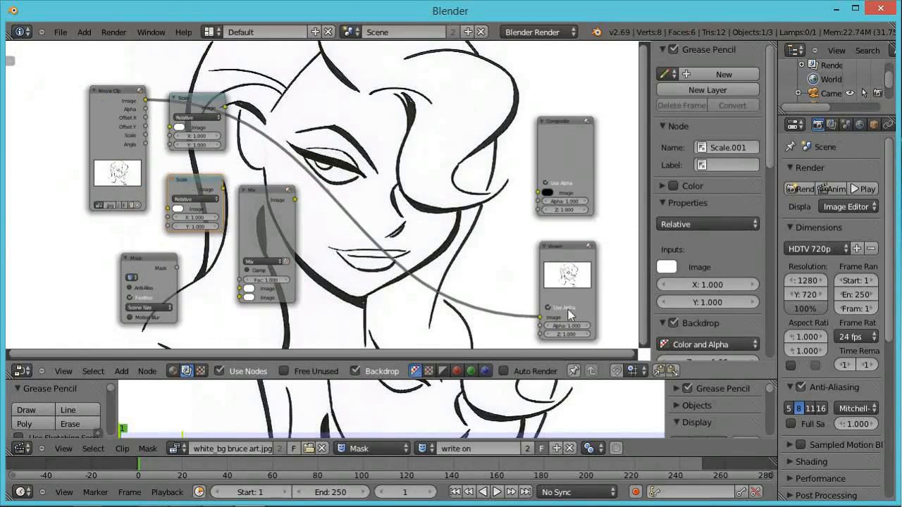
pyautogui.scroll(-1, 521, 281)
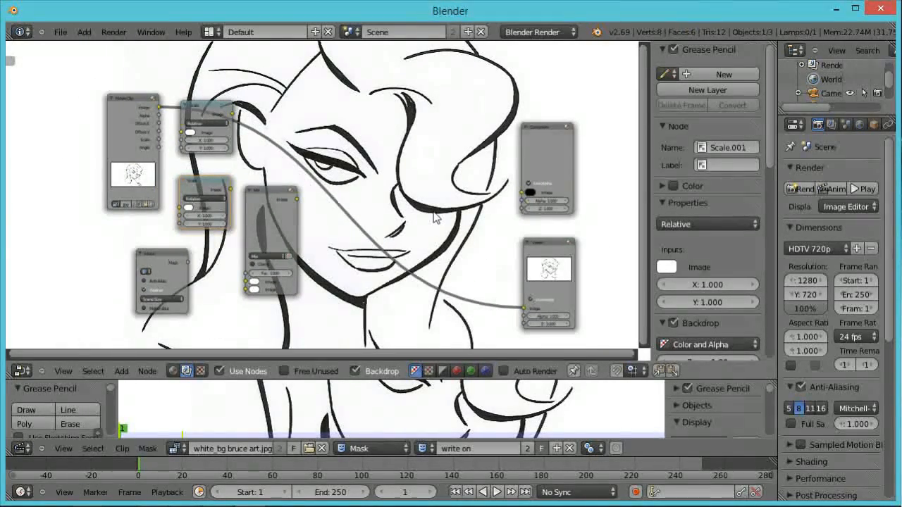
# Shrink the backdrop preview and move the Movie Clip node further left.
pyautogui.press('v')
pyautogui.press('v')
pyautogui.press('v')
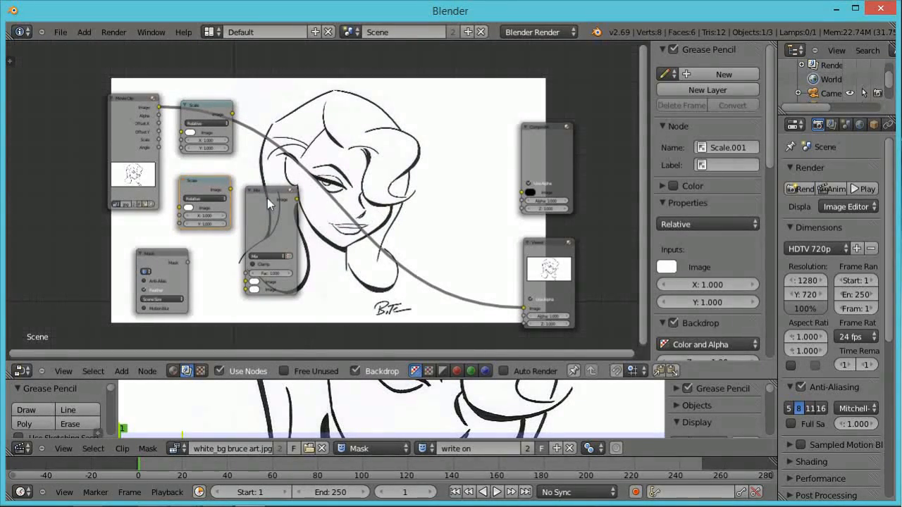
pyautogui.moveTo(123, 114); pyautogui.dragTo(58, 138)
pyautogui.click(212, 104)
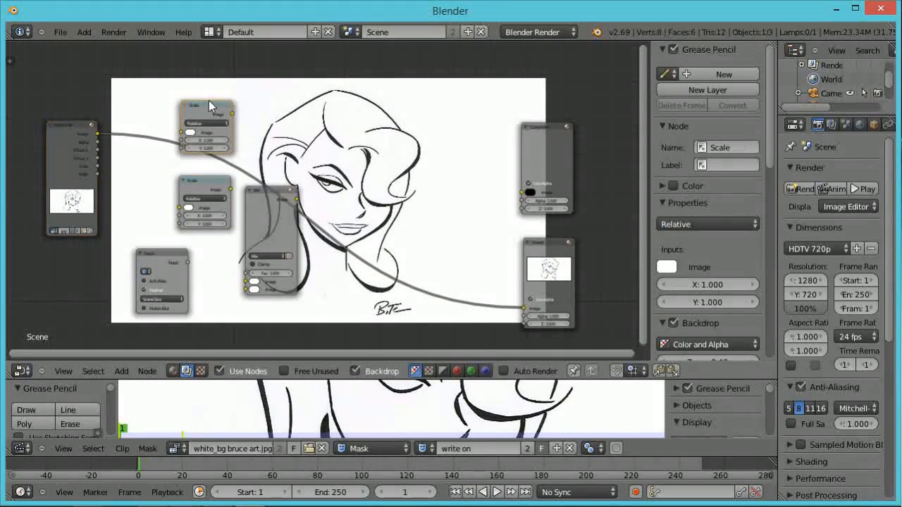
# Move the first Scale node next to the Movie Clip node and set its space to Render Size.
pyautogui.moveTo(210, 112); pyautogui.dragTo(156, 122)
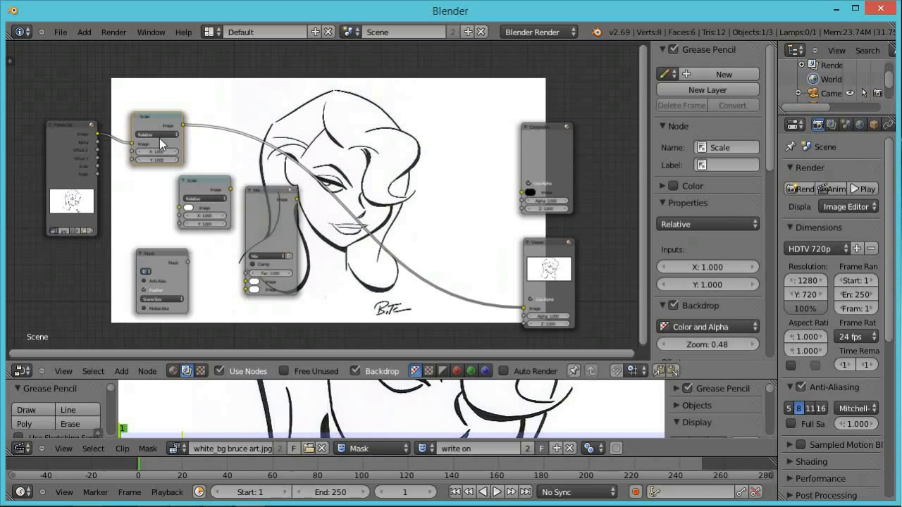
pyautogui.scroll(2, 163, 132)
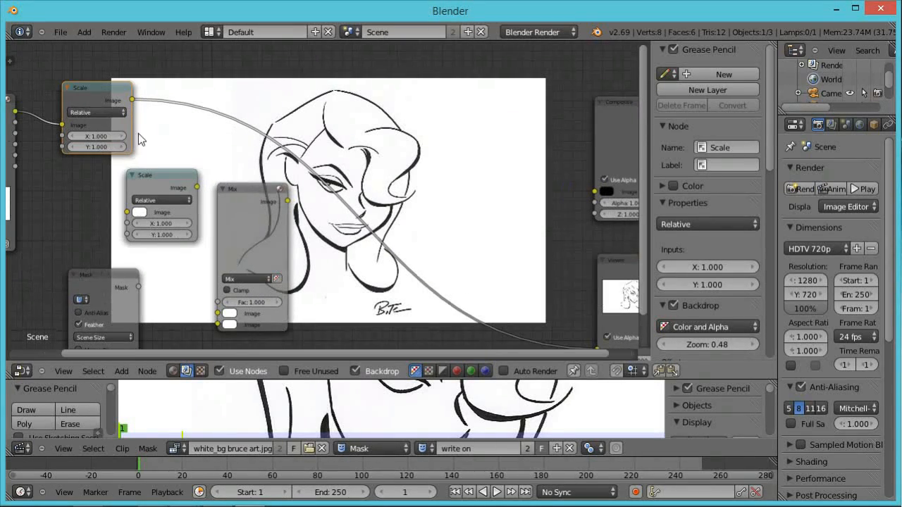
pyautogui.click(110, 117)
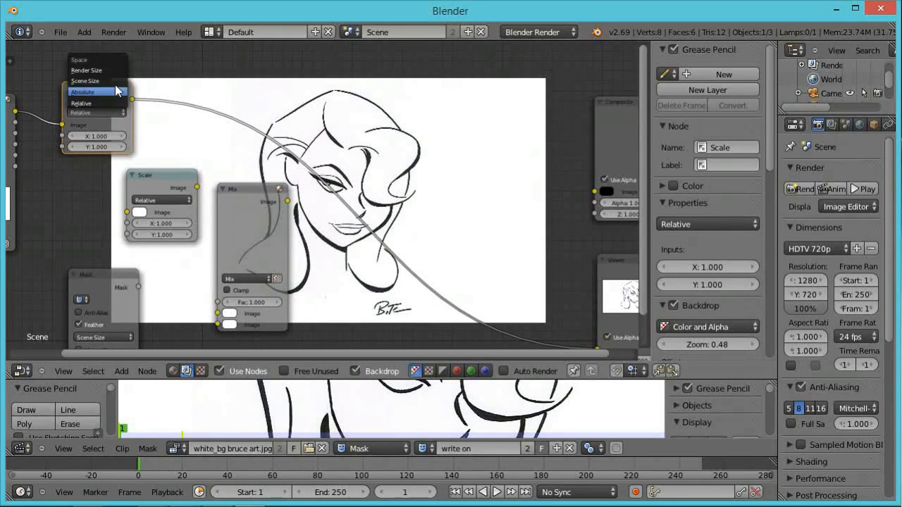
pyautogui.click(105, 70)
pyautogui.scroll(-2, 175, 129)
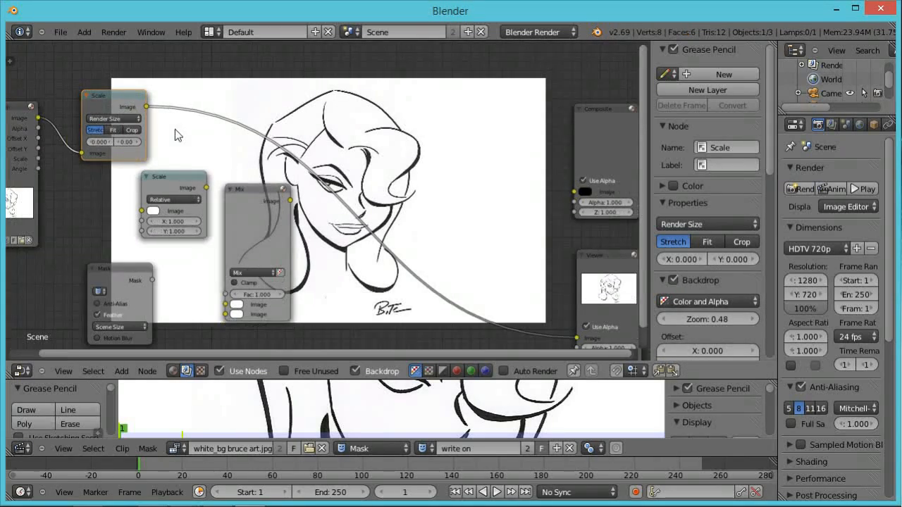
# Move the Mask node and assign the write on mask to it.
pyautogui.moveTo(148, 256); pyautogui.dragTo(113, 233)
pyautogui.scroll(2, 114, 233)
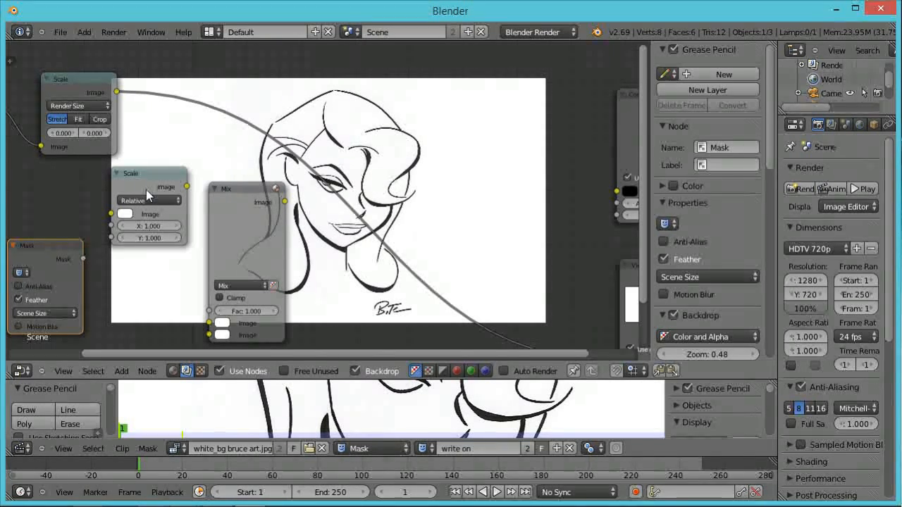
pyautogui.click(26, 272)
pyautogui.click(34, 295)
pyautogui.click(74, 312)
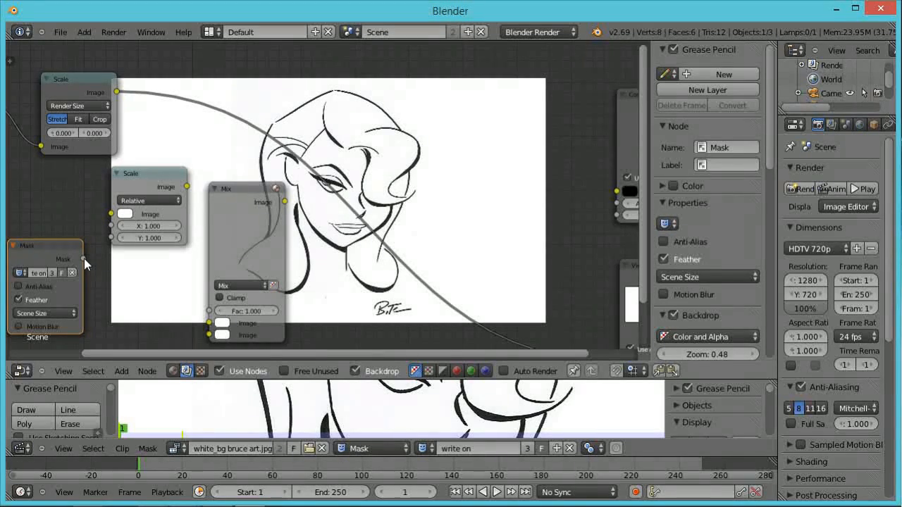
# Connect the Mask node's output to the second Scale node's input and set that Scale node's space to Render Size.
pyautogui.moveTo(96, 235); pyautogui.dragTo(82, 256)
pyautogui.moveTo(101, 212); pyautogui.dragTo(111, 214)
pyautogui.click(141, 200)
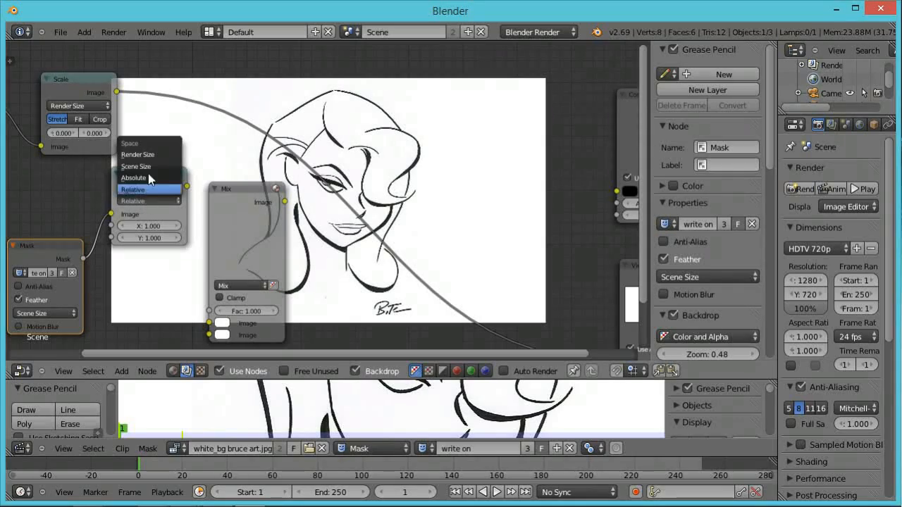
pyautogui.click(146, 154)
pyautogui.press('Home')
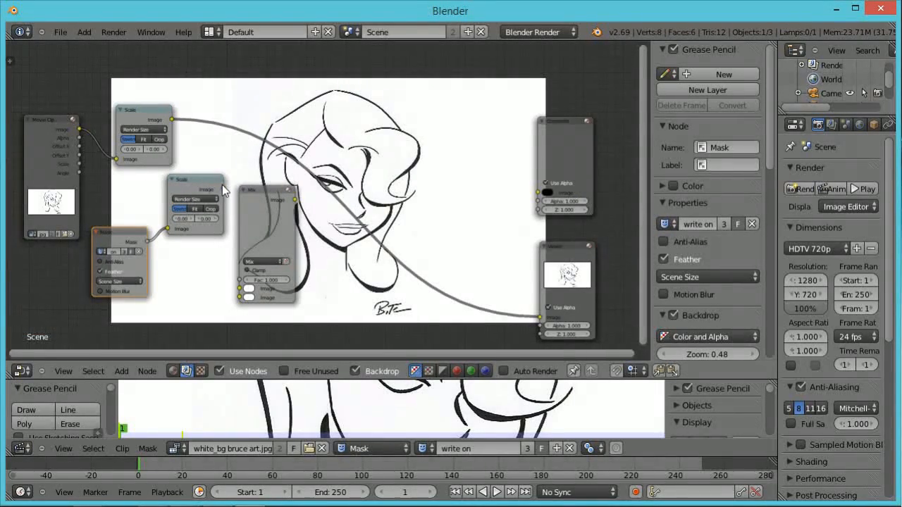
# Connect both Scale nodes' outputs into the Mix node's inputs and move the Mix node lower.
pyautogui.moveTo(249, 202); pyautogui.dragTo(281, 151)
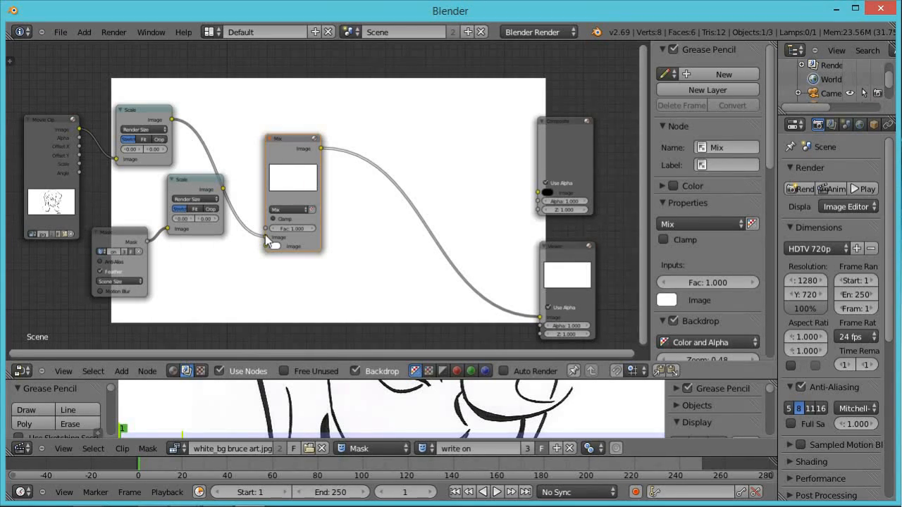
pyautogui.moveTo(266, 236)
pyautogui.mouseDown()
pyautogui.moveTo(254, 243)
pyautogui.moveTo(265, 247)
pyautogui.mouseUp()
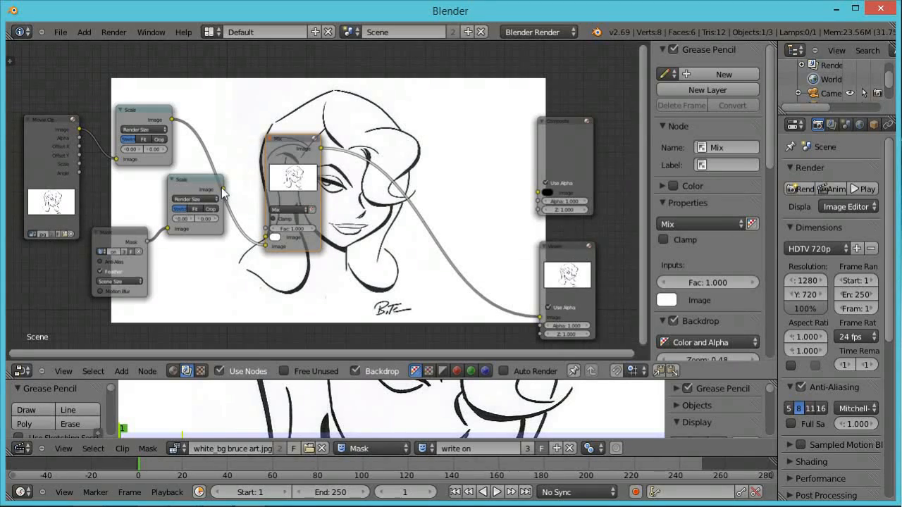
pyautogui.moveTo(227, 196); pyautogui.dragTo(268, 235)
pyautogui.moveTo(285, 167); pyautogui.dragTo(308, 309)
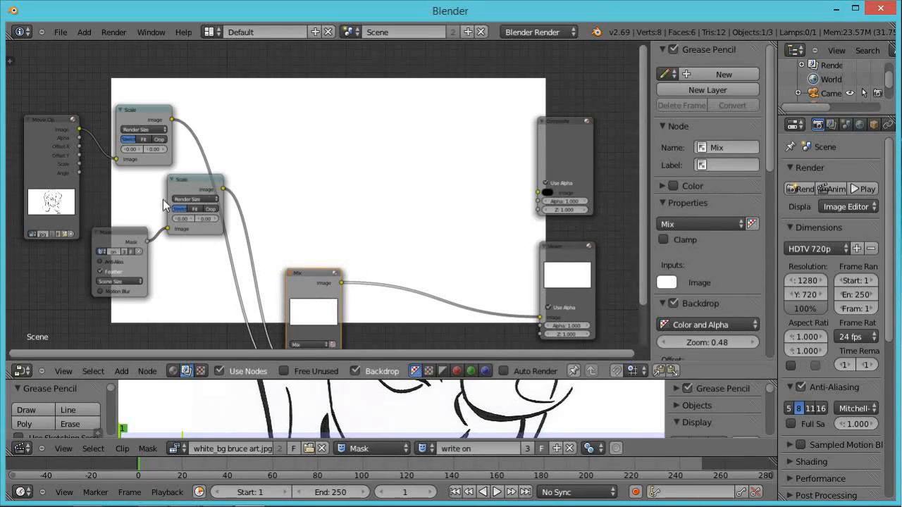
# Rearrange the Mask node and both Scale nodes into a tidier layout.
pyautogui.moveTo(132, 236); pyautogui.dragTo(78, 274)
pyautogui.moveTo(182, 190); pyautogui.dragTo(117, 278)
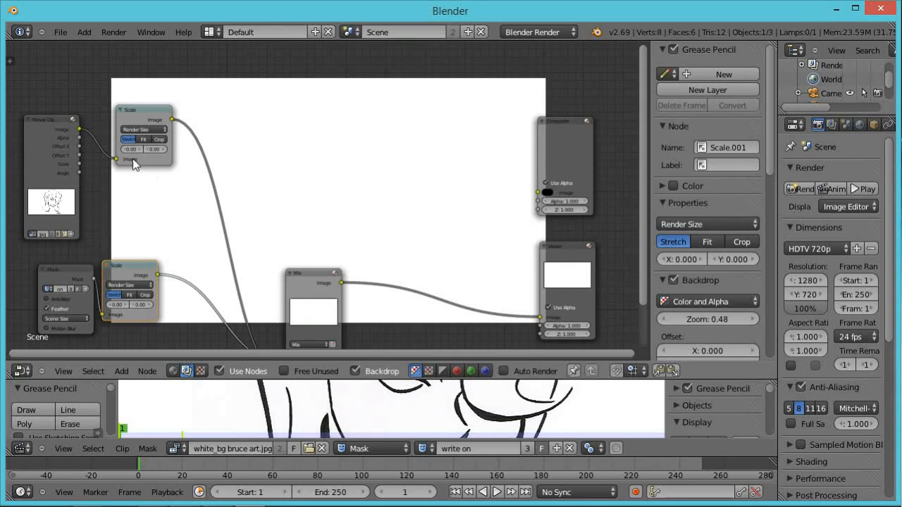
pyautogui.moveTo(139, 113); pyautogui.dragTo(89, 79)
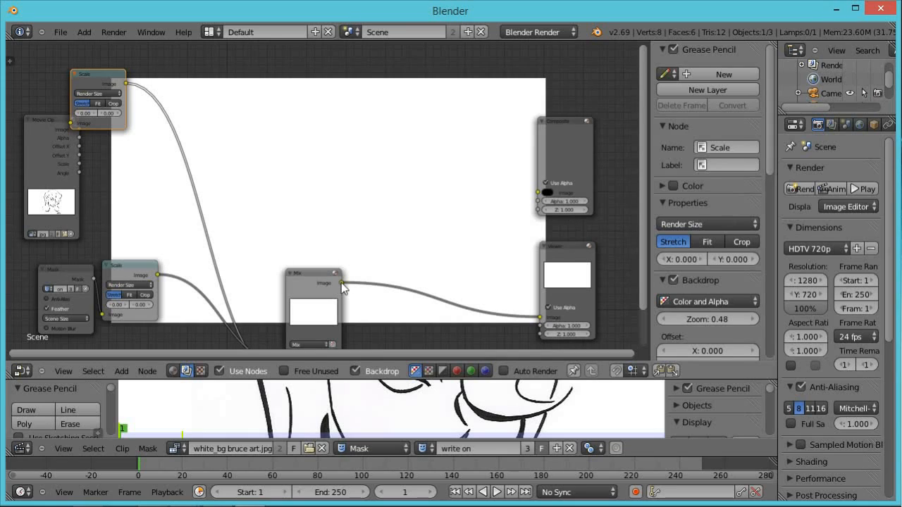
# Connect the Mix node's output to the Composite node's Image input and move the Composite node up.
pyautogui.moveTo(341, 282); pyautogui.dragTo(538, 191)
pyautogui.click(567, 130)
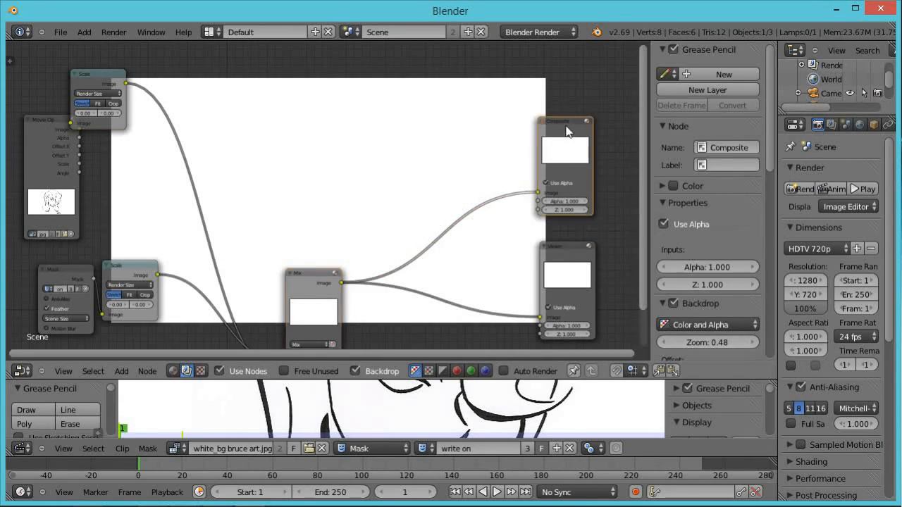
pyautogui.moveTo(568, 130); pyautogui.dragTo(593, 110)
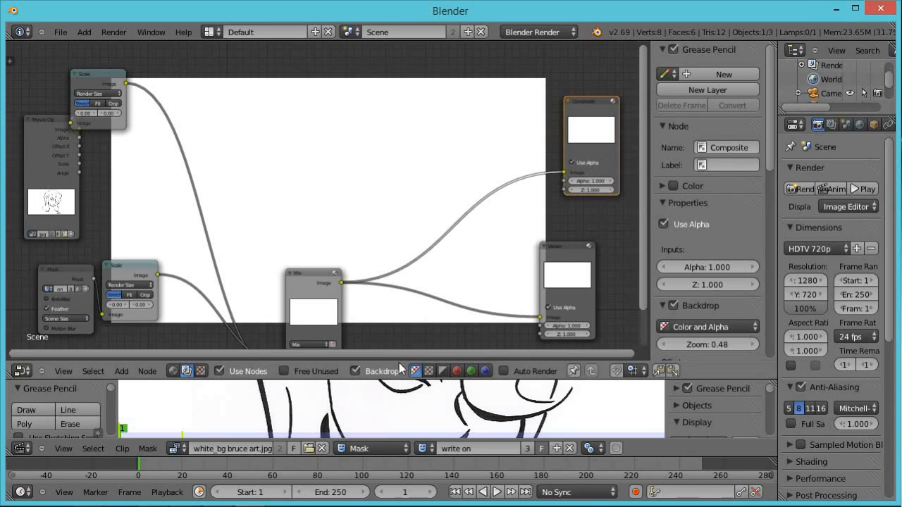
# Enlarge the movie clip editor area so the whole drawing fits in view.
pyautogui.moveTo(389, 378); pyautogui.dragTo(354, 147)
pyautogui.scroll(-2, 398, 238)
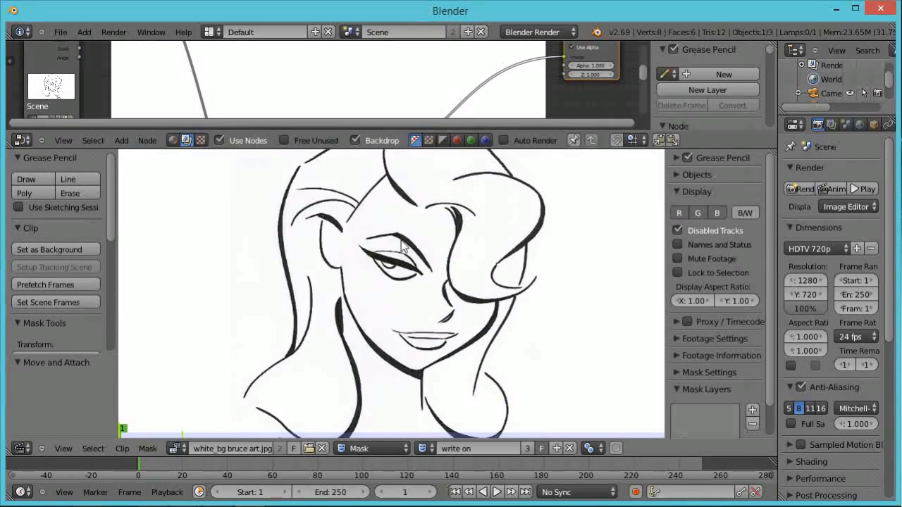
pyautogui.scroll(-1, 396, 237)
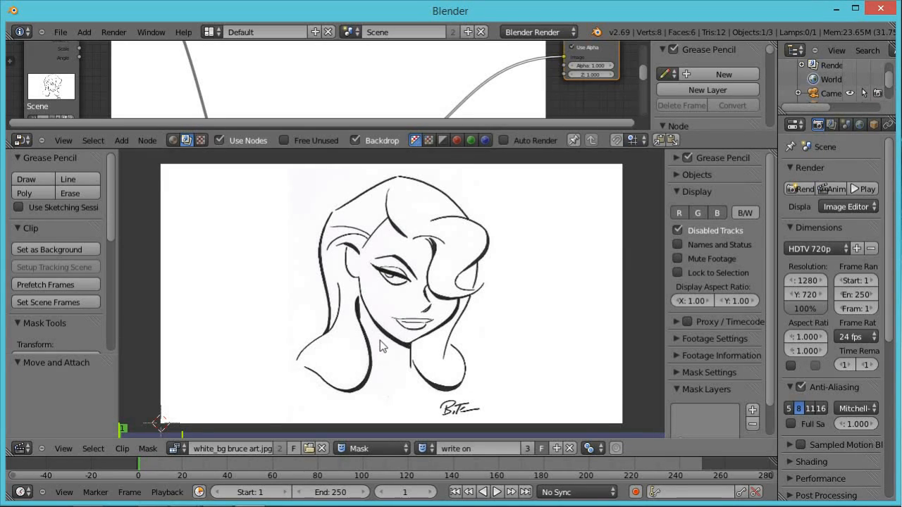
# Open User Preferences, review the Input settings, and close the window.
pyautogui.click(66, 30)
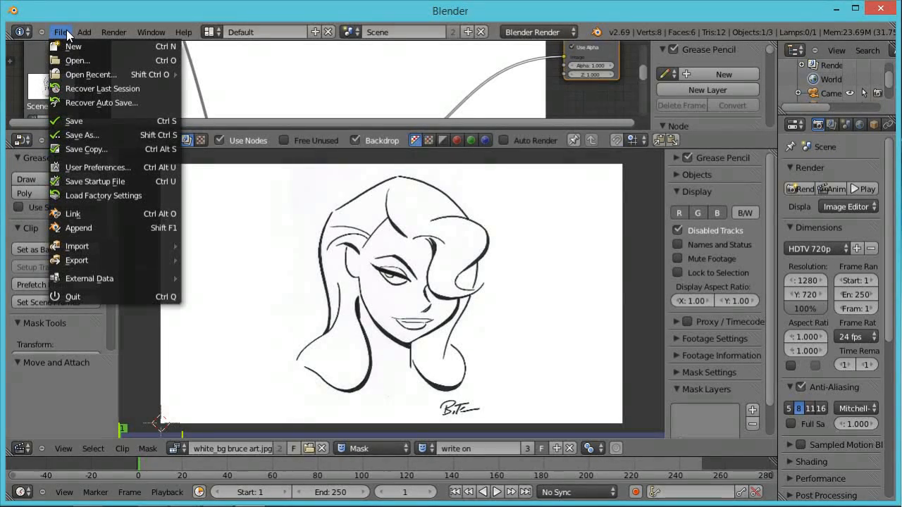
pyautogui.click(98, 167)
pyautogui.click(218, 35)
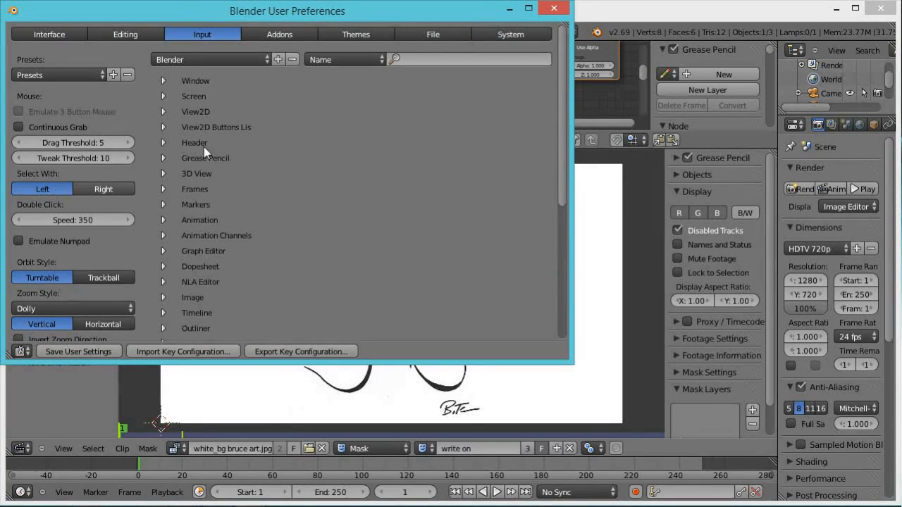
pyautogui.click(554, 11)
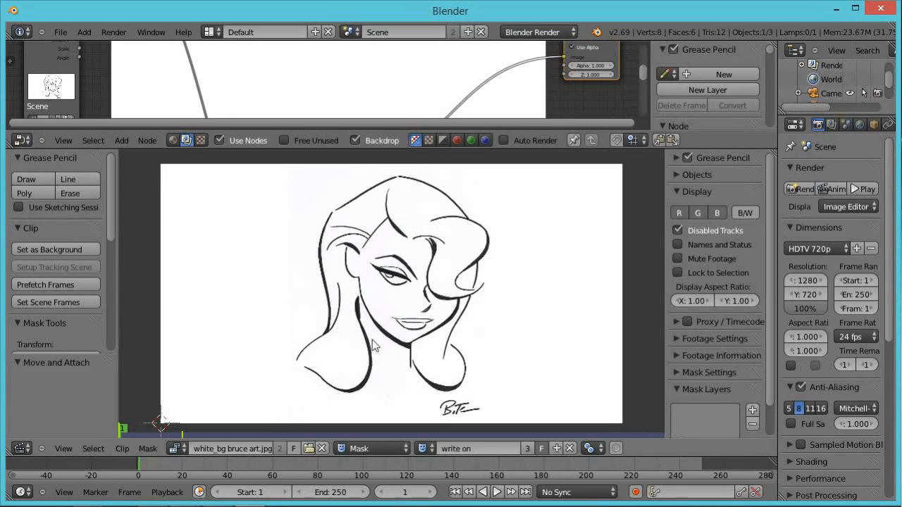
# Draw a small mask spline at the start of the hair stroke near the lower left and make it cyclic.
pyautogui.moveTo(294, 376)
pyautogui.keyDown('ctrl'); pyautogui.mouseDown()
pyautogui.moveTo(307, 367)
pyautogui.moveTo(297, 363)
pyautogui.mouseUp(); pyautogui.keyUp('ctrl')
pyautogui.keyDown('ctrl'); pyautogui.click(283, 364); pyautogui.keyUp('ctrl')
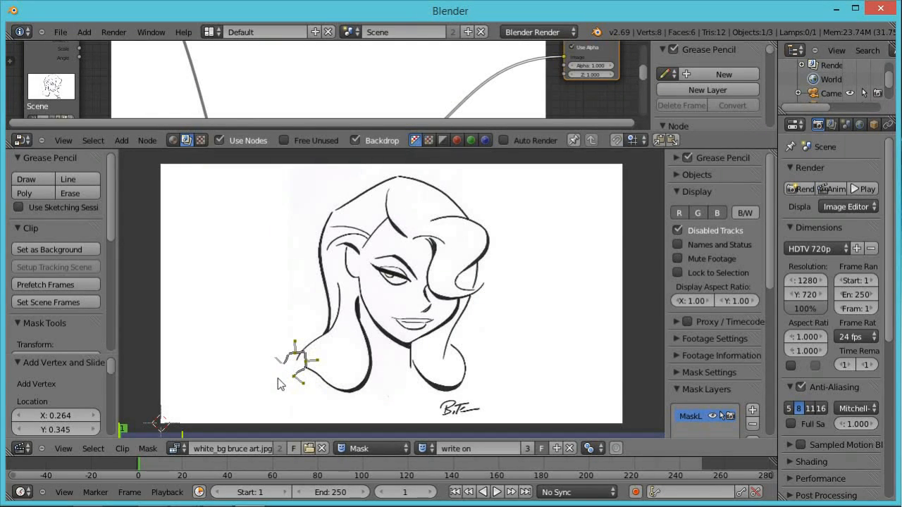
pyautogui.hotkey('alt', 'c')
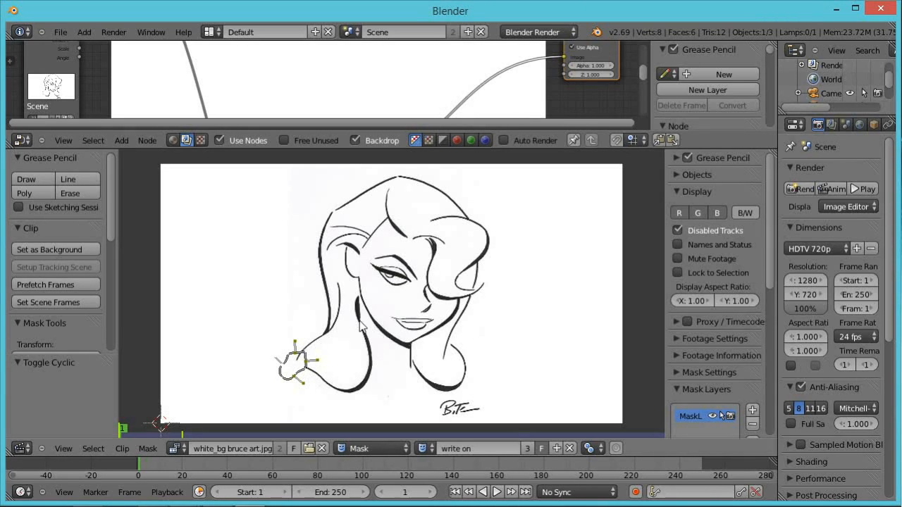
# Turn on automatic keyframing and resize the editors to focus on the mask area.
pyautogui.click(638, 491)
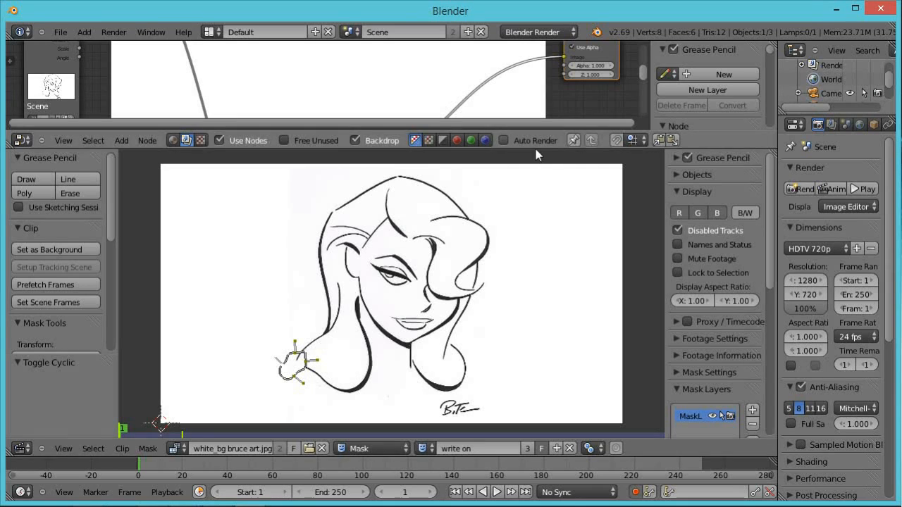
pyautogui.moveTo(537, 155); pyautogui.dragTo(541, 280)
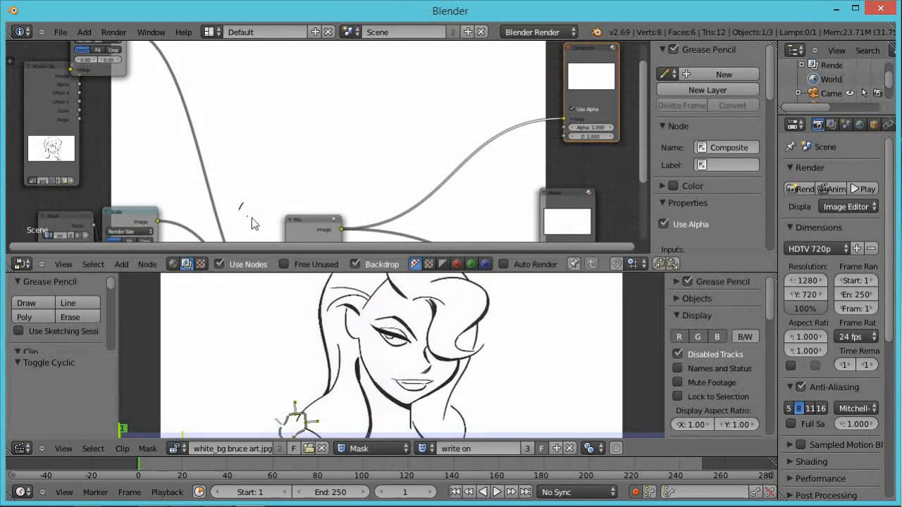
pyautogui.moveTo(387, 381); pyautogui.dragTo(380, 347, button='middle')
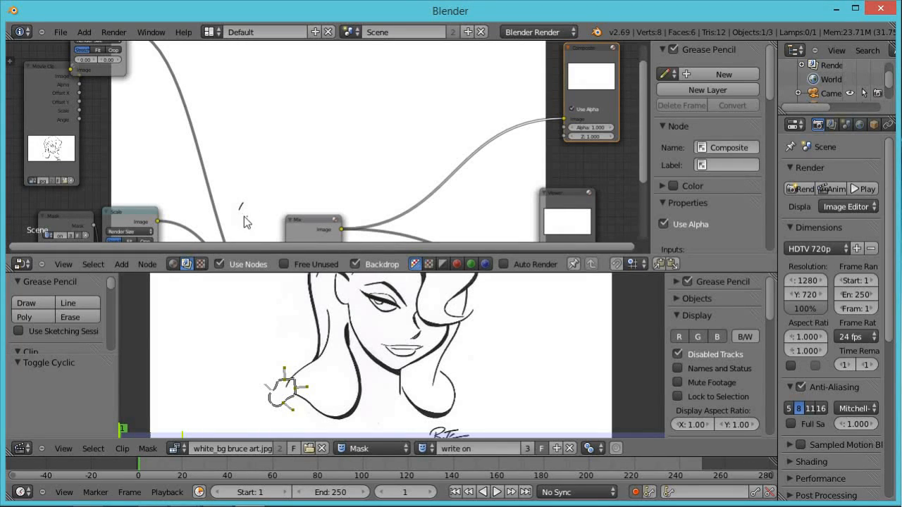
# On frame 2, move the mask's leading point along the hair stroke.
pyautogui.rightClick(298, 388)
pyautogui.click(144, 466)
pyautogui.press('g')
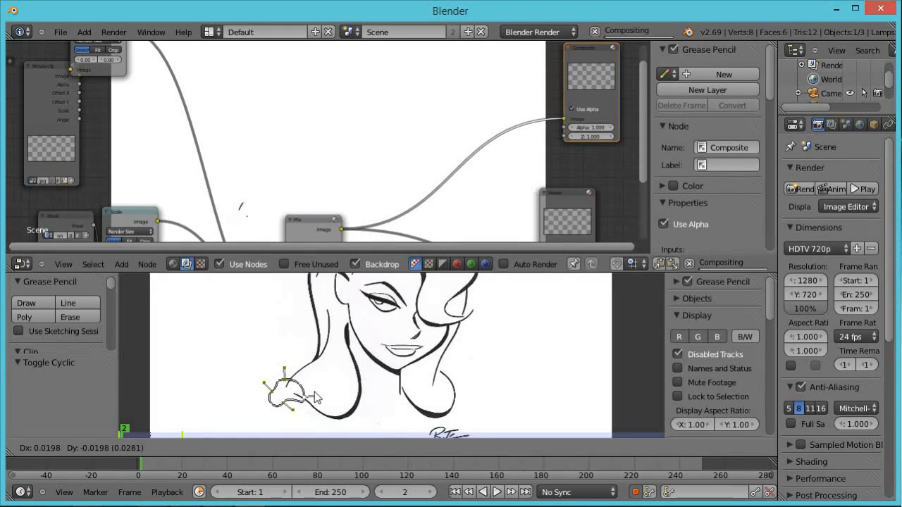
pyautogui.click(319, 401)
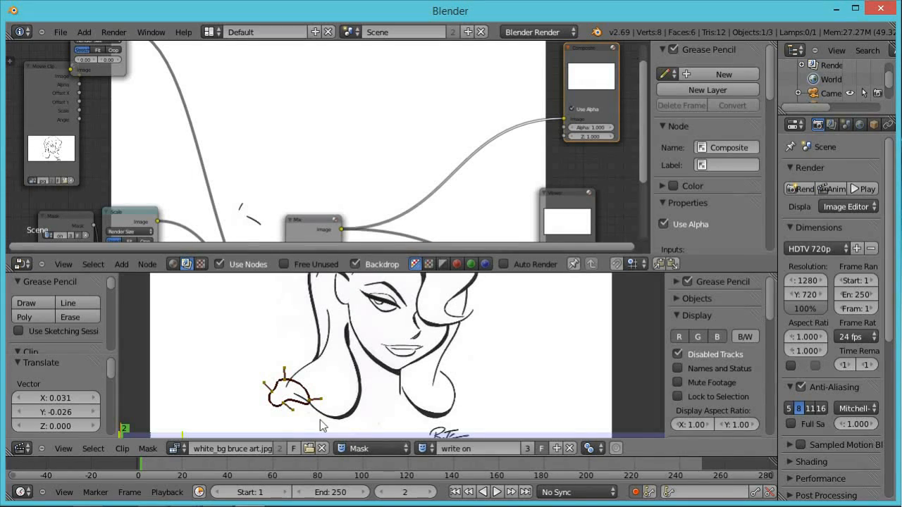
# Advance through frames 3 and 4, moving the leading mask point further along the stroke each frame.
pyautogui.rightClick(309, 400)
pyautogui.press('Right')
pyautogui.press('g')
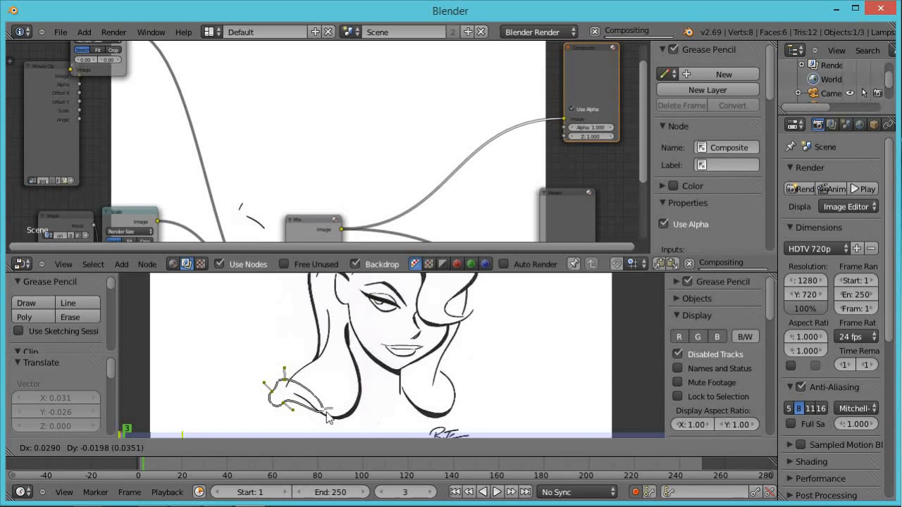
pyautogui.click(332, 421)
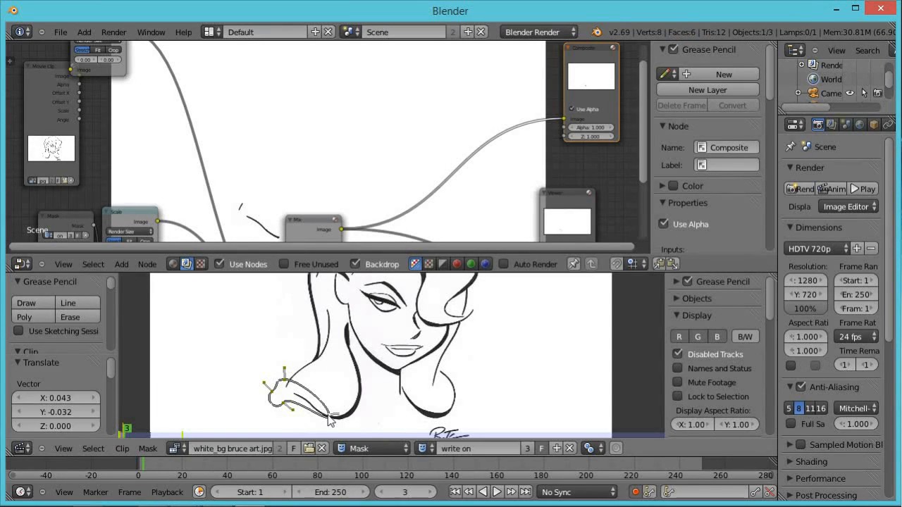
pyautogui.press('Right')
pyautogui.press('g')
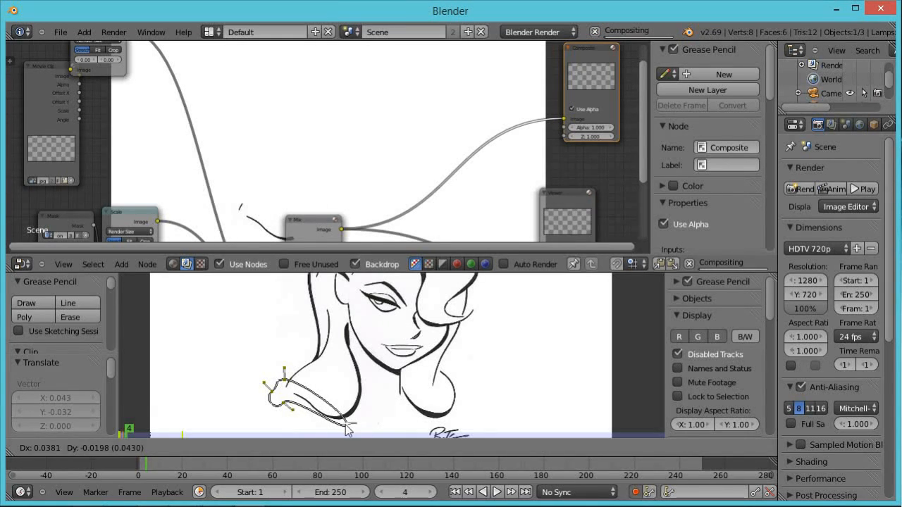
pyautogui.click(345, 427)
# On frame 5, move the mask's leading point further along the hair stroke.
pyautogui.press('Right')
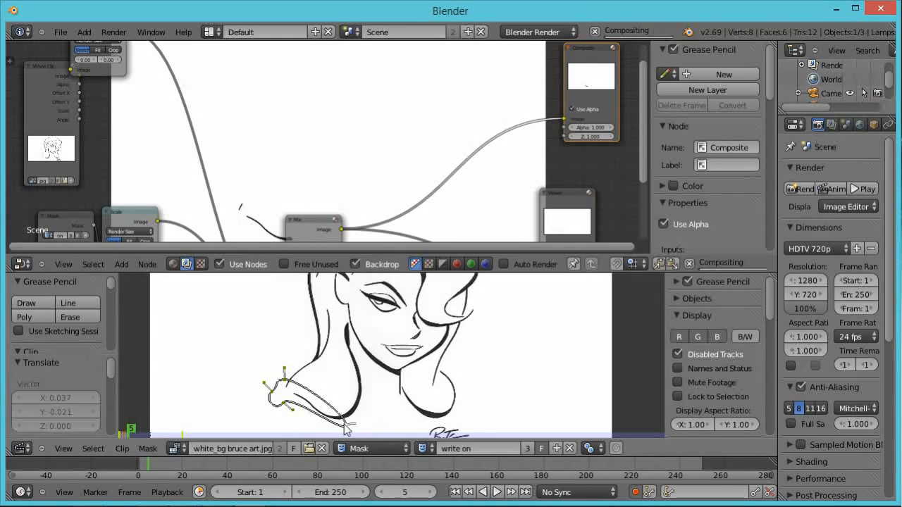
pyautogui.press('g')
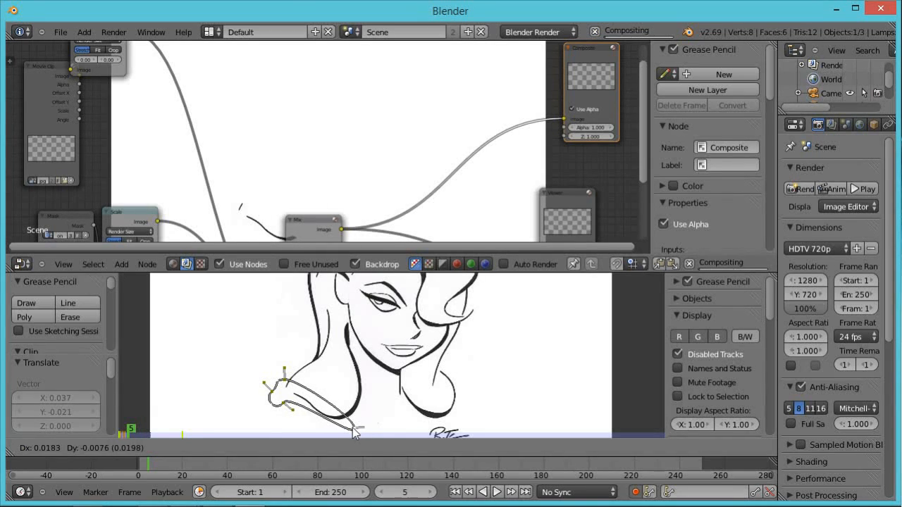
pyautogui.click(353, 421)
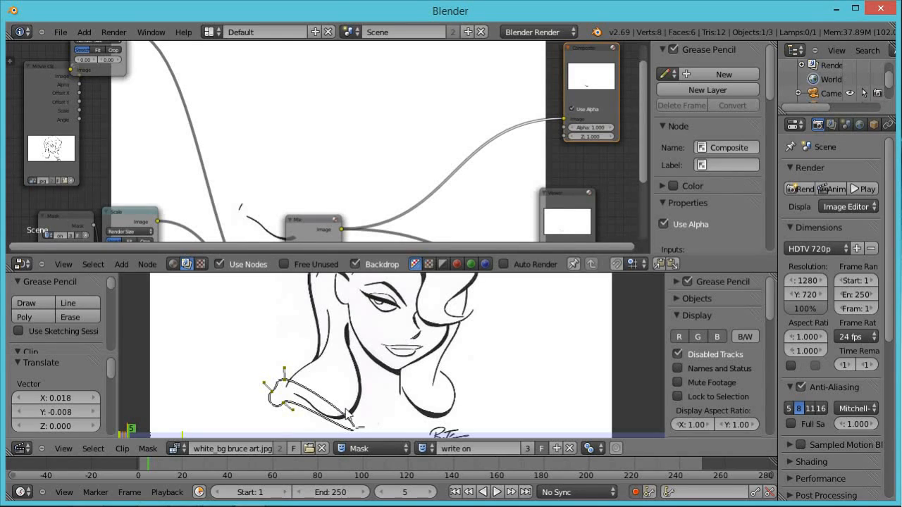
# Add a new vertex to the mask spline near the stroke's lower bend and reposition it along the stroke.
pyautogui.keyDown('ctrl'); pyautogui.click(341, 415); pyautogui.keyUp('ctrl')
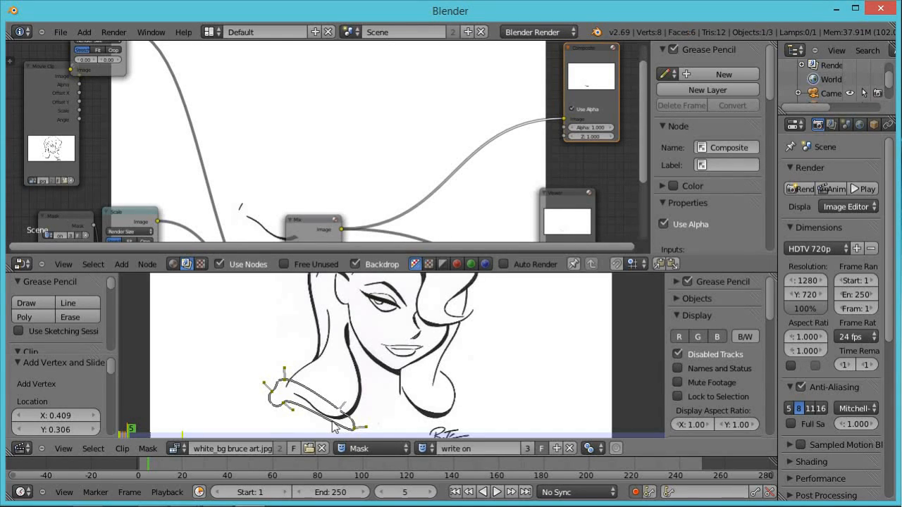
pyautogui.keyDown('ctrl'); pyautogui.click(332, 421); pyautogui.keyUp('ctrl')
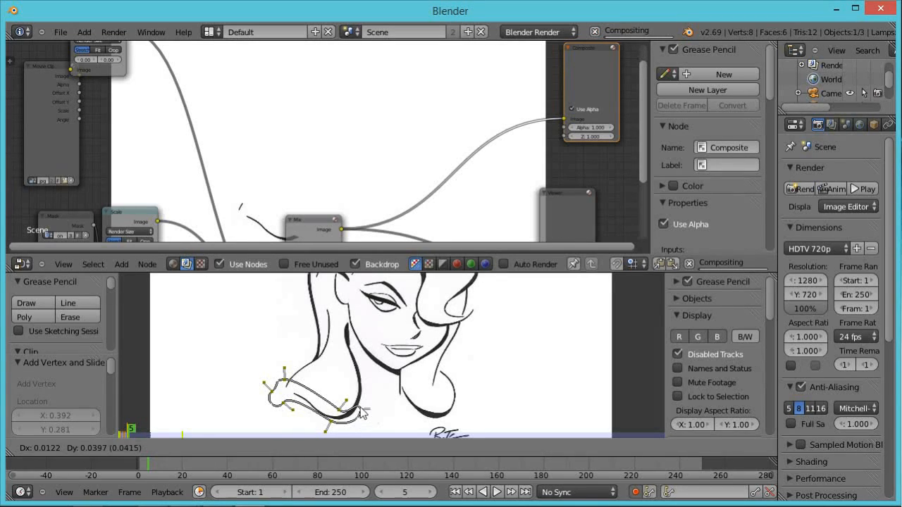
pyautogui.moveTo(356, 431); pyautogui.dragTo(362, 409)
# On frame 6, move the mask's leading points further up along the hair stroke.
pyautogui.press('Right')
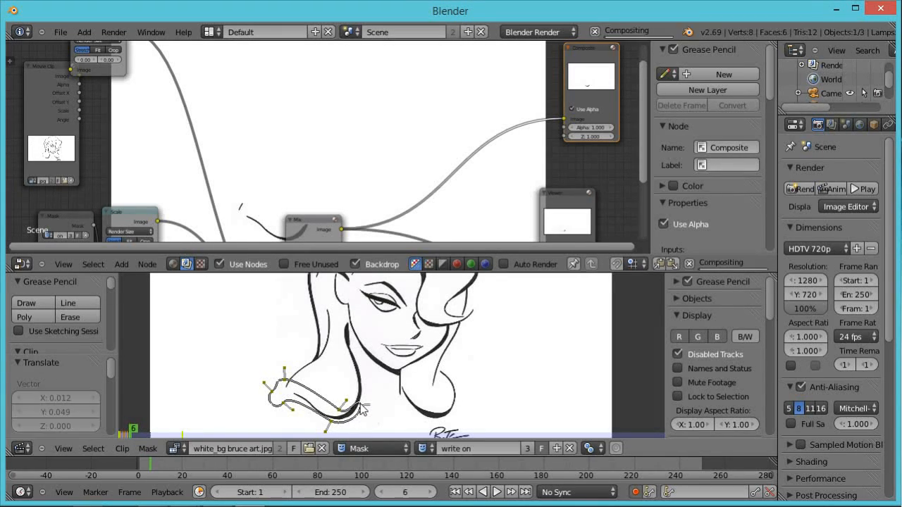
pyautogui.press('g')
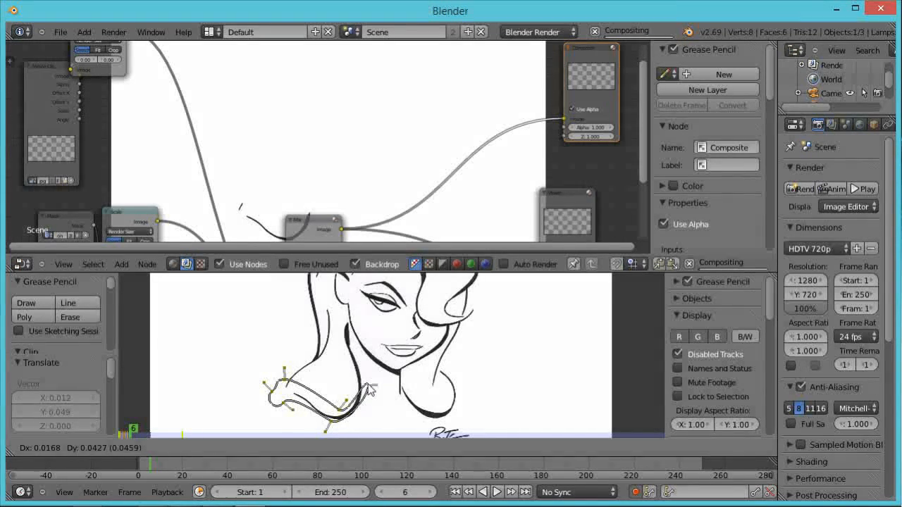
pyautogui.click(365, 391)
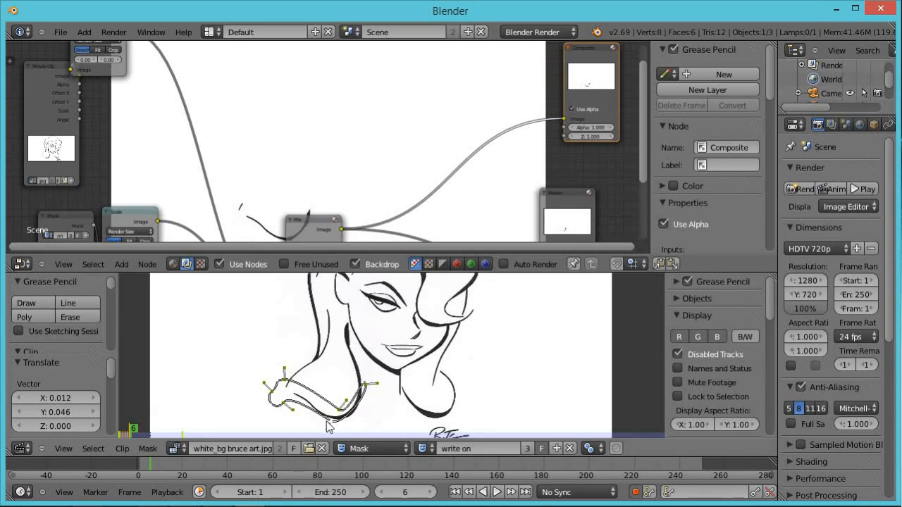
pyautogui.press('g')
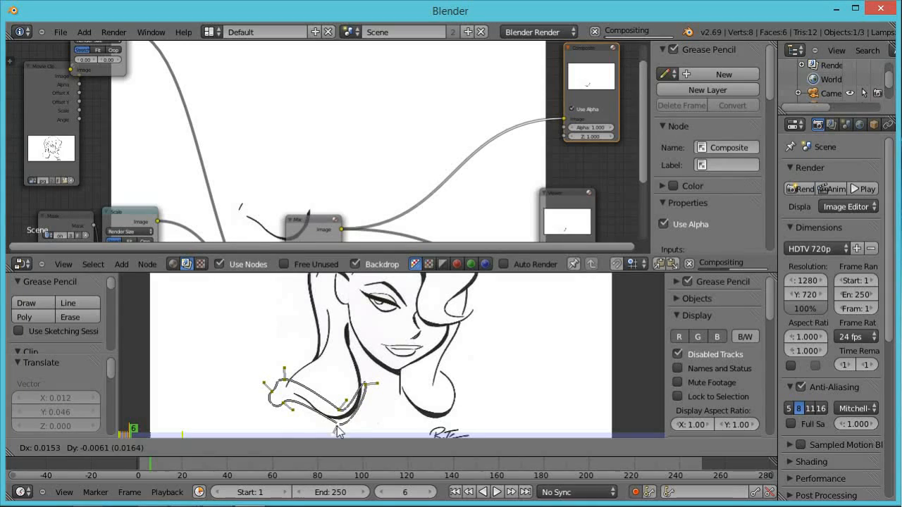
pyautogui.click(344, 440)
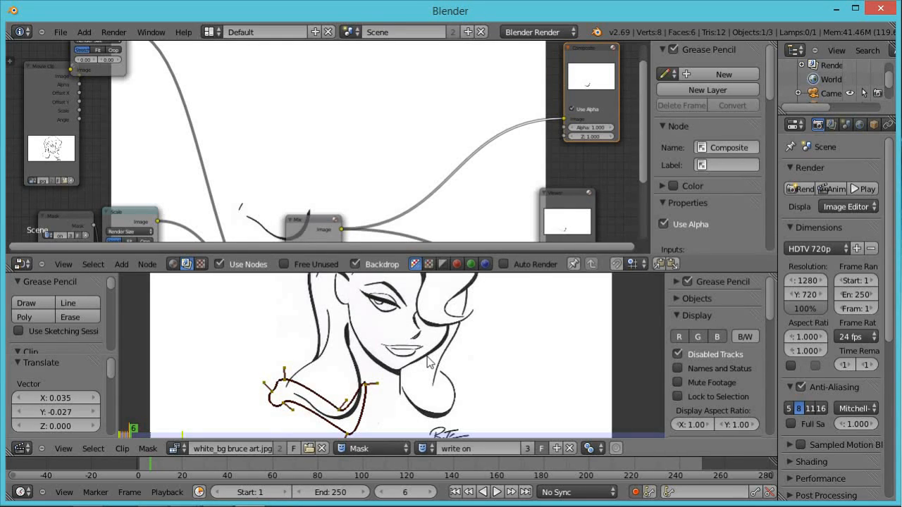
# Maximize the mask editor and, on frame 7, move the leading mask point up the stroke toward the face.
pyautogui.hotkey('ctrl', 'Up')
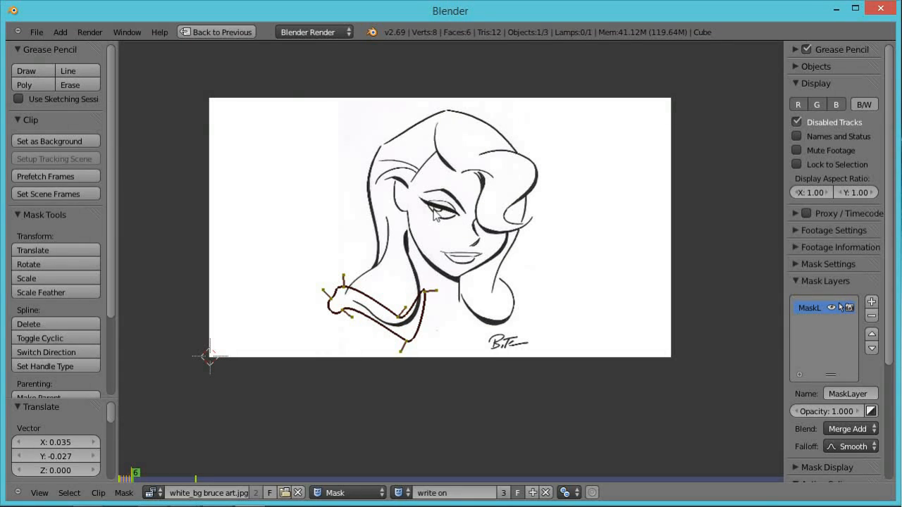
pyautogui.hotkey('ctrl', 'Up')
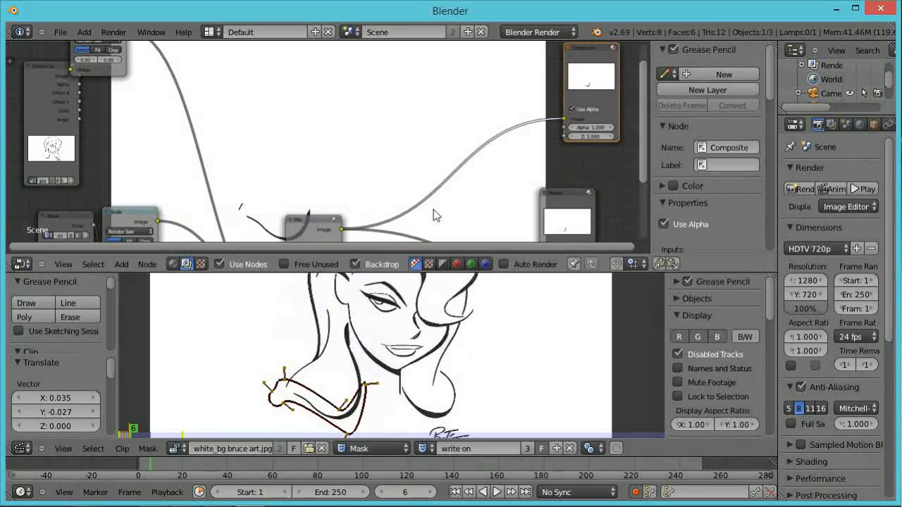
pyautogui.hotkey('ctrl', 'Up')
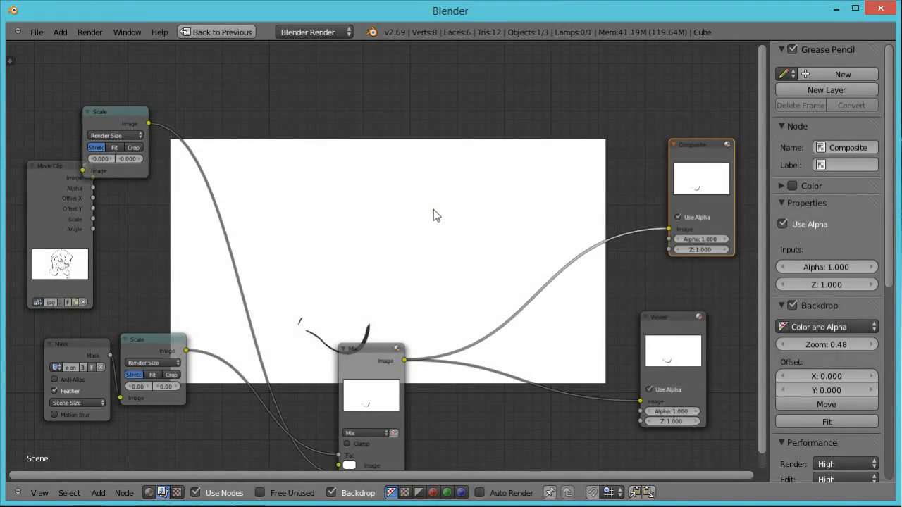
pyautogui.hotkey('ctrl', 'Up')
pyautogui.hotkey('ctrl', 'Up')
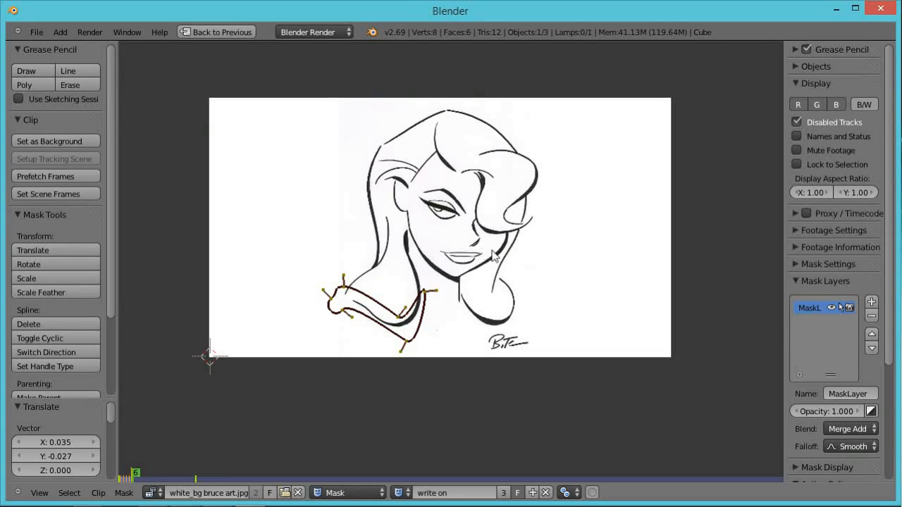
pyautogui.rightClick(426, 294)
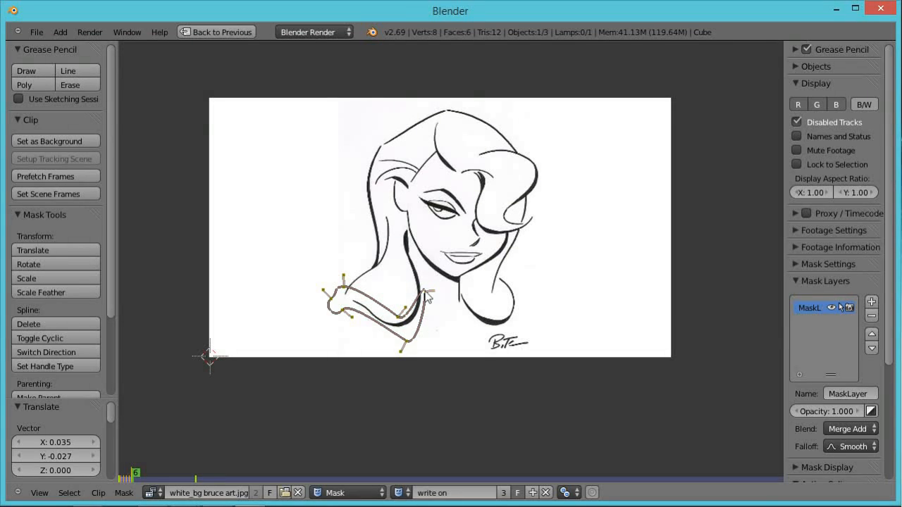
pyautogui.press('Right')
pyautogui.press('g')
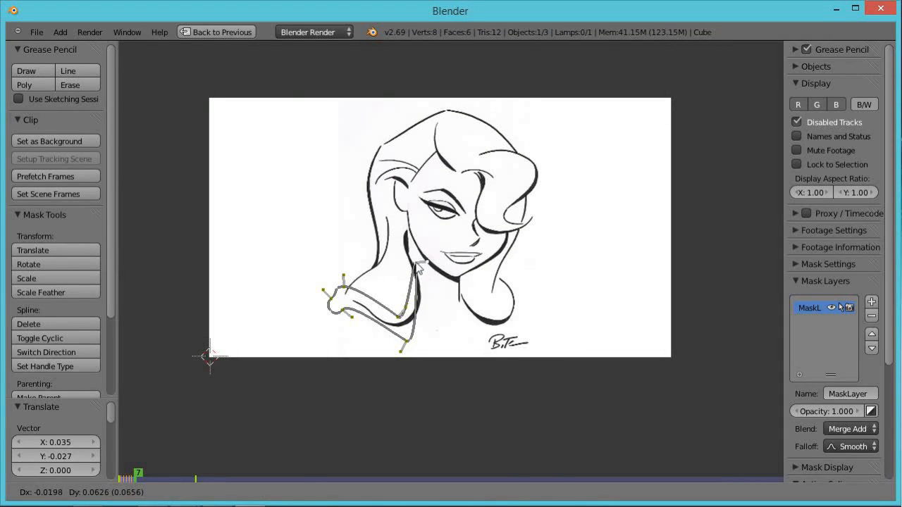
pyautogui.click(420, 266)
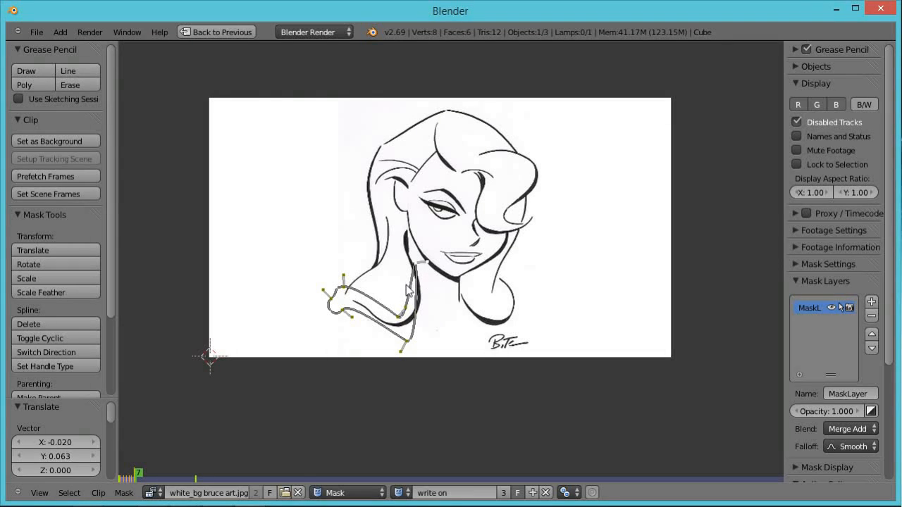
# Add a vertex to the mask and reshape its points so the spline follows the neck stroke upward.
pyautogui.keyDown('ctrl'); pyautogui.click(409, 287); pyautogui.keyUp('ctrl')
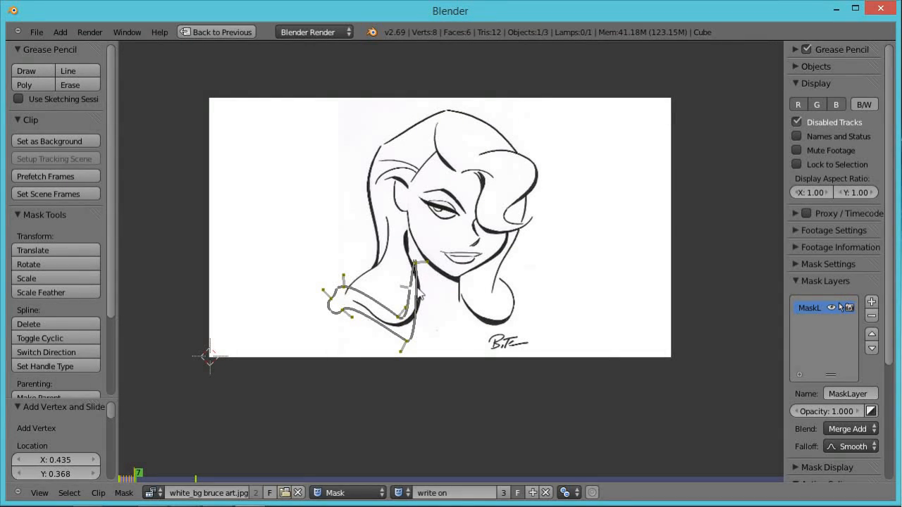
pyautogui.press('g')
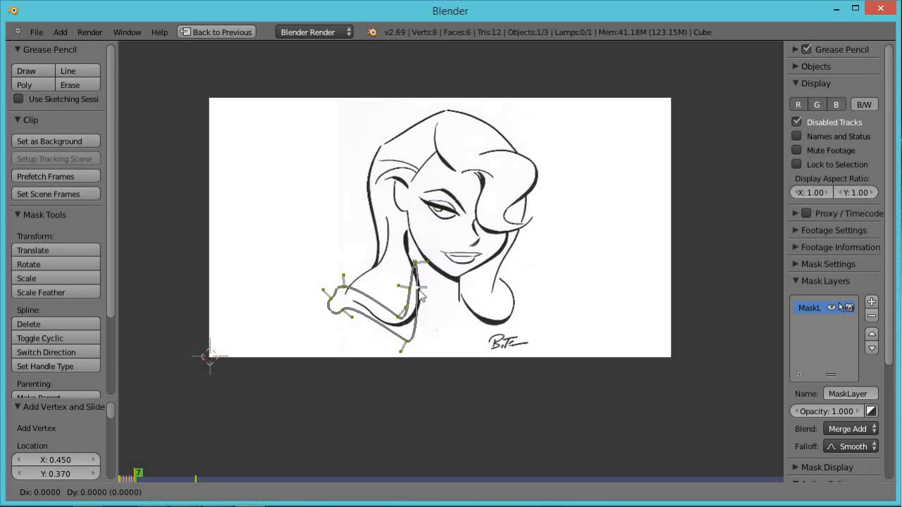
pyautogui.click(428, 291)
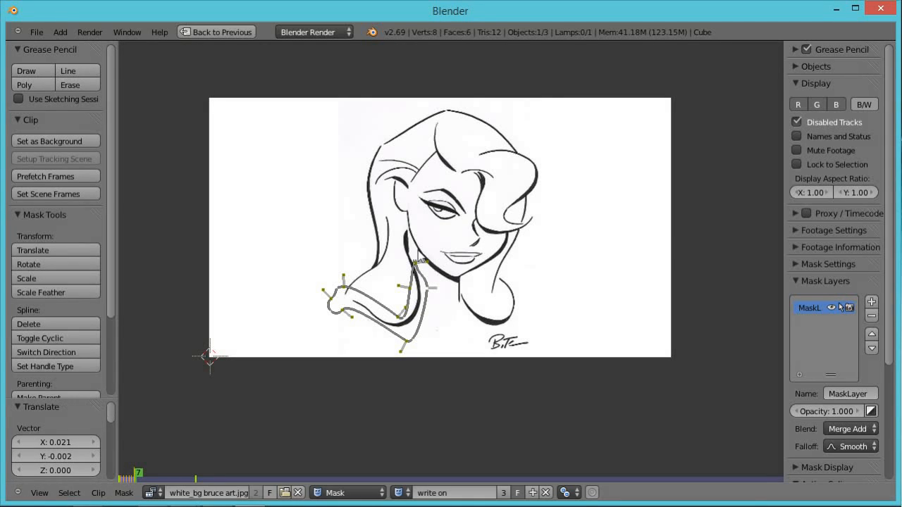
pyautogui.press('g')
pyautogui.click(410, 243)
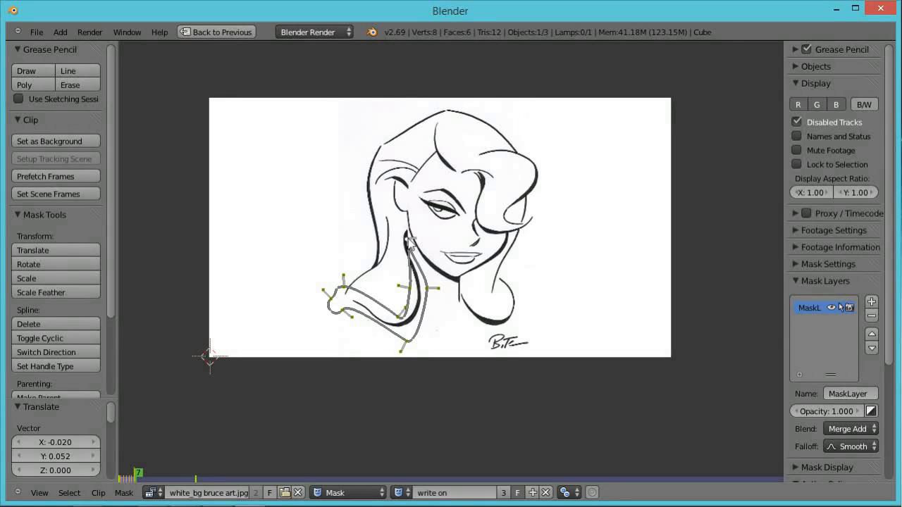
pyautogui.press('g')
pyautogui.click(393, 276)
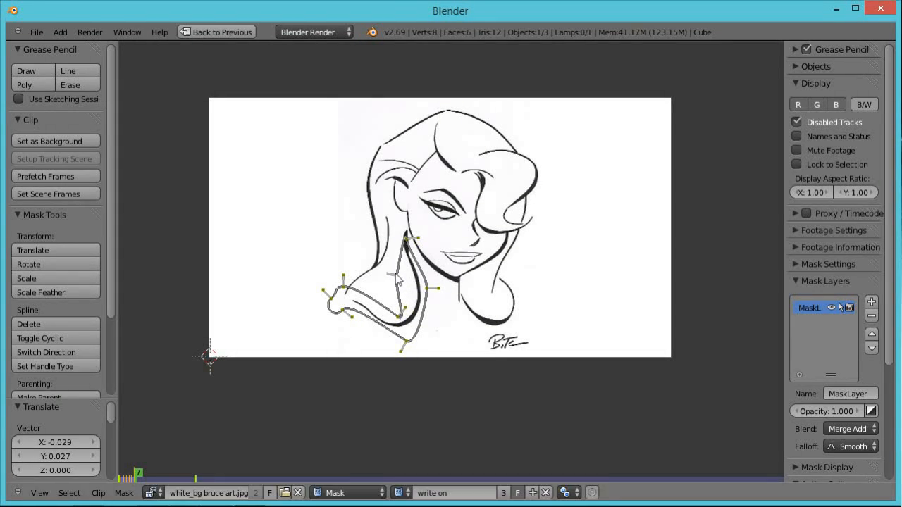
pyautogui.press('g')
pyautogui.click(412, 230)
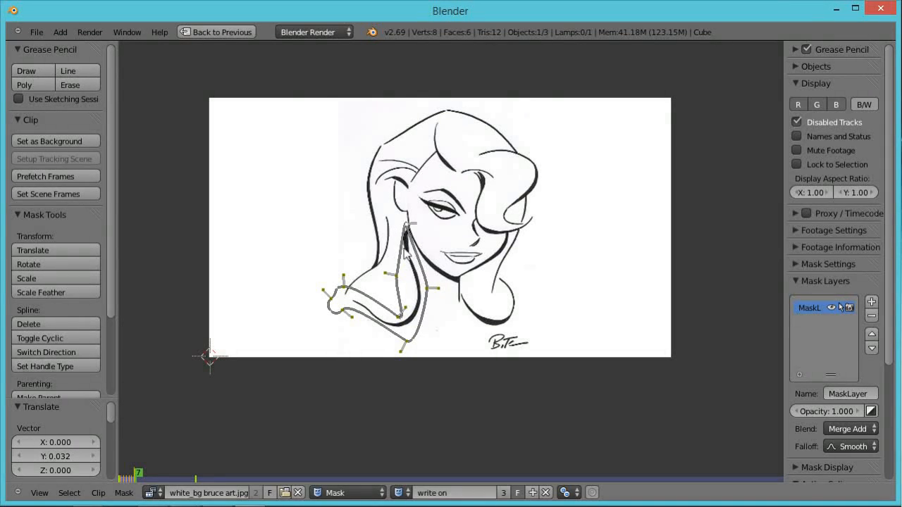
pyautogui.press('g')
pyautogui.click(396, 256)
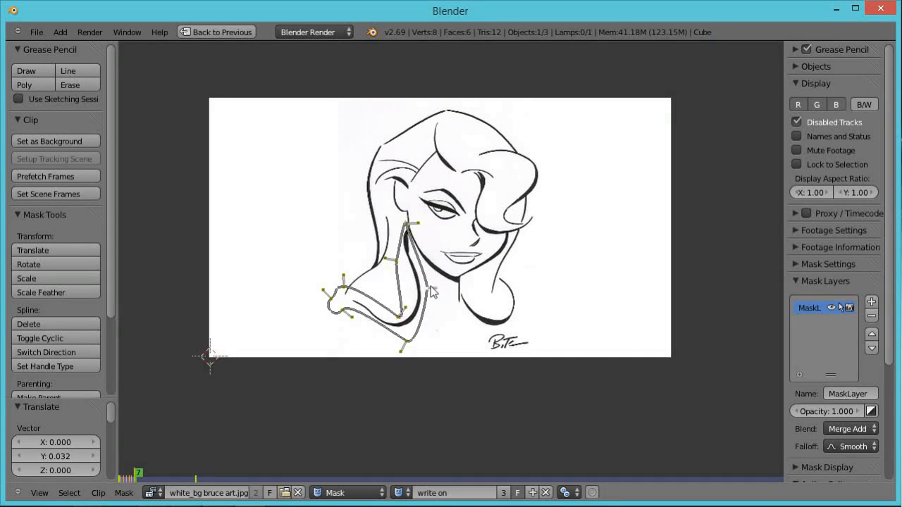
# Add another vertex near the top of the stroke and adjust the points so the mask hugs the stroke toward the chin.
pyautogui.press('g')
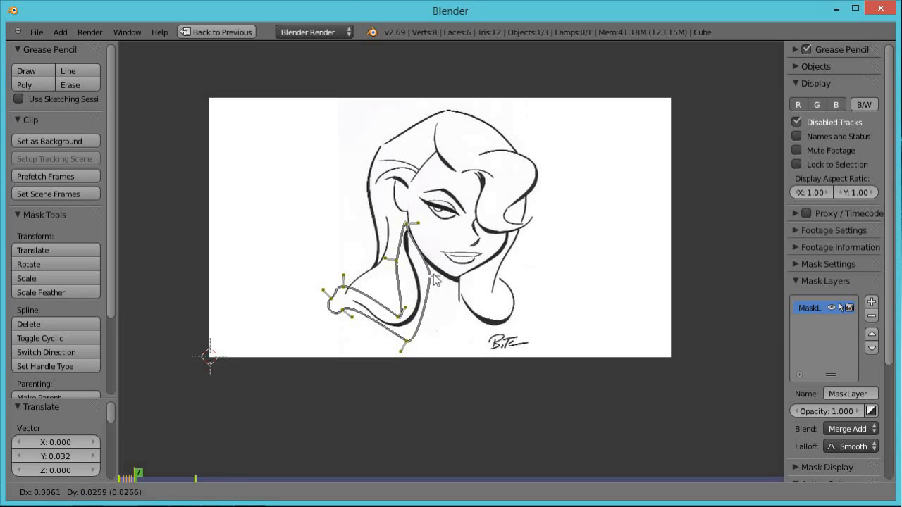
pyautogui.click(432, 275)
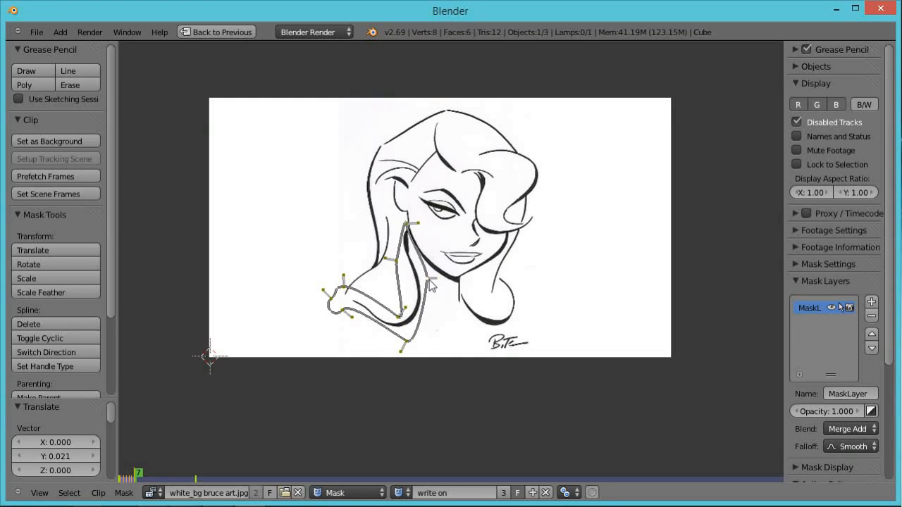
pyautogui.press('g')
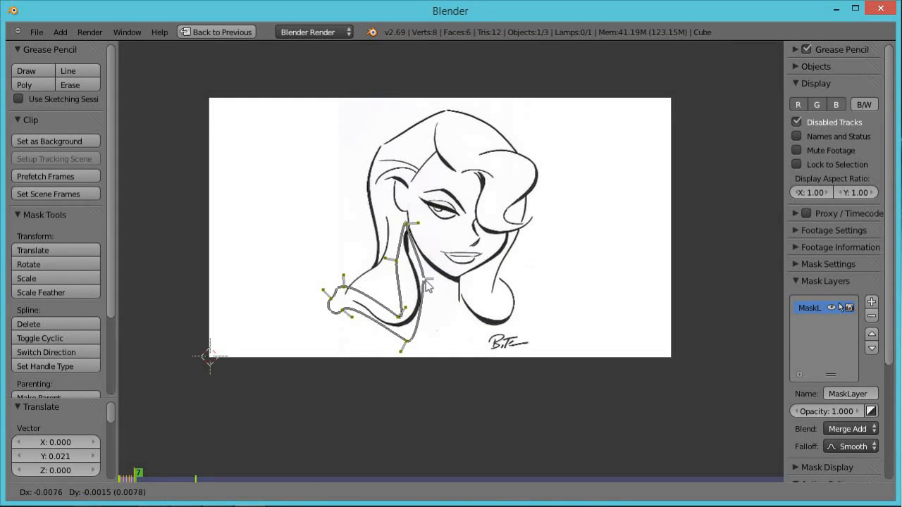
pyautogui.click(407, 241)
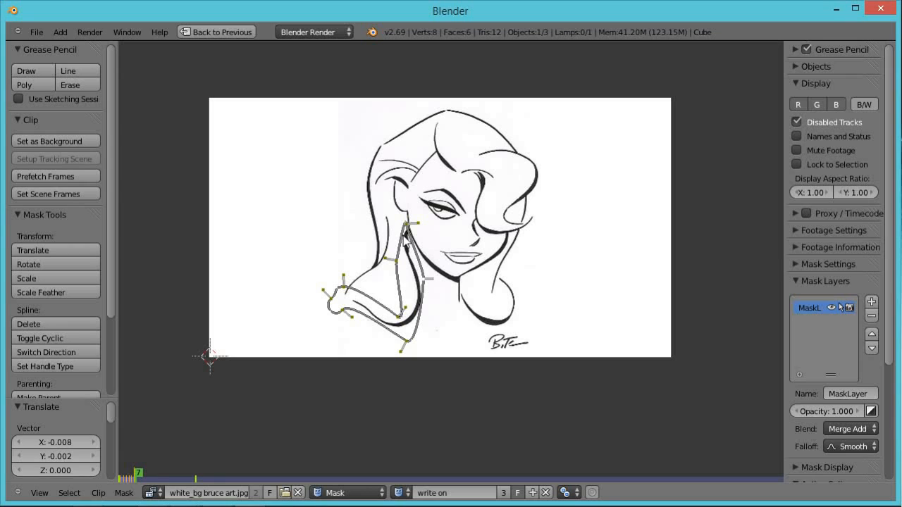
pyautogui.keyDown('ctrl'); pyautogui.click(406, 237); pyautogui.keyUp('ctrl')
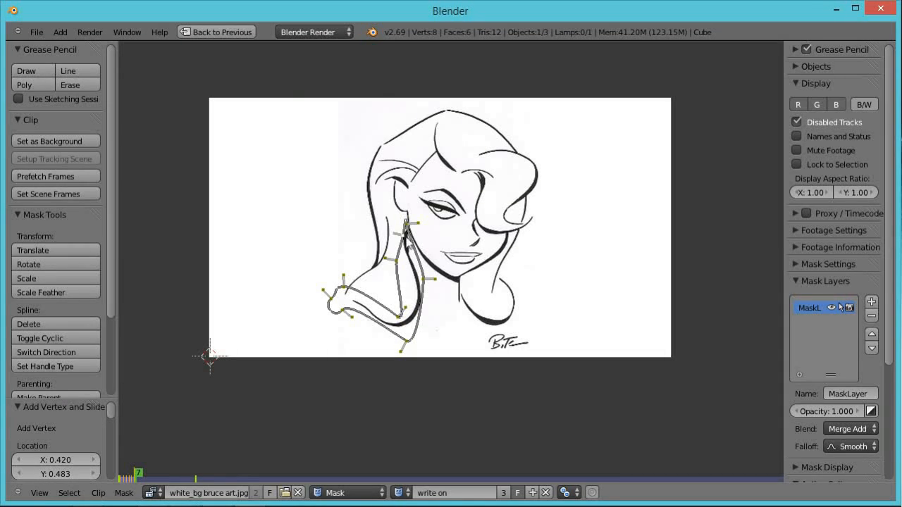
pyautogui.keyDown('ctrl'); pyautogui.click(410, 237); pyautogui.keyUp('ctrl')
pyautogui.press('g')
pyautogui.click(419, 241)
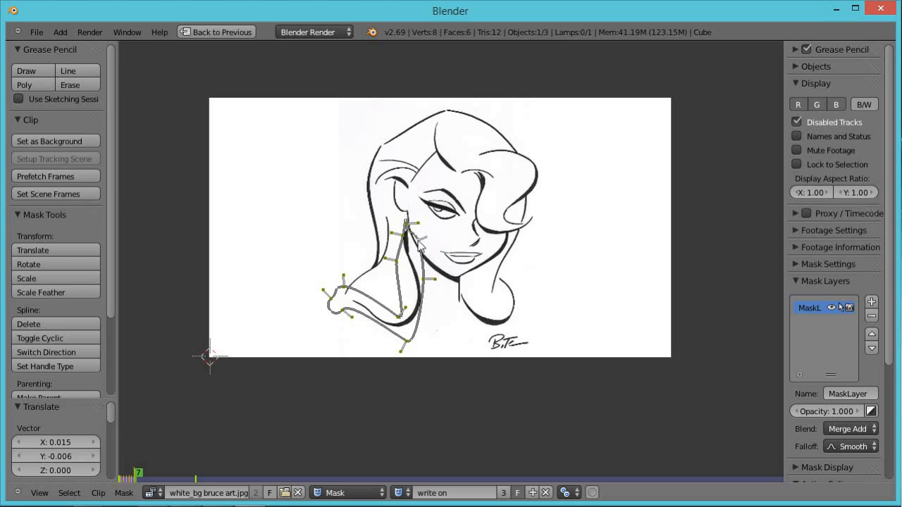
pyautogui.press('g')
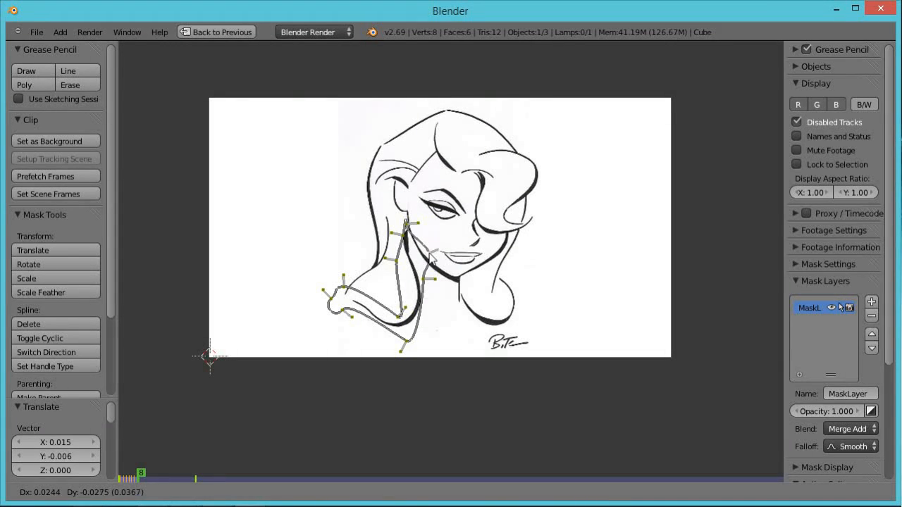
pyautogui.click(840, 307)
# Advance through frames 9 to 12, moving the leading mask point along the jawline stroke each frame.
pyautogui.press('Right')
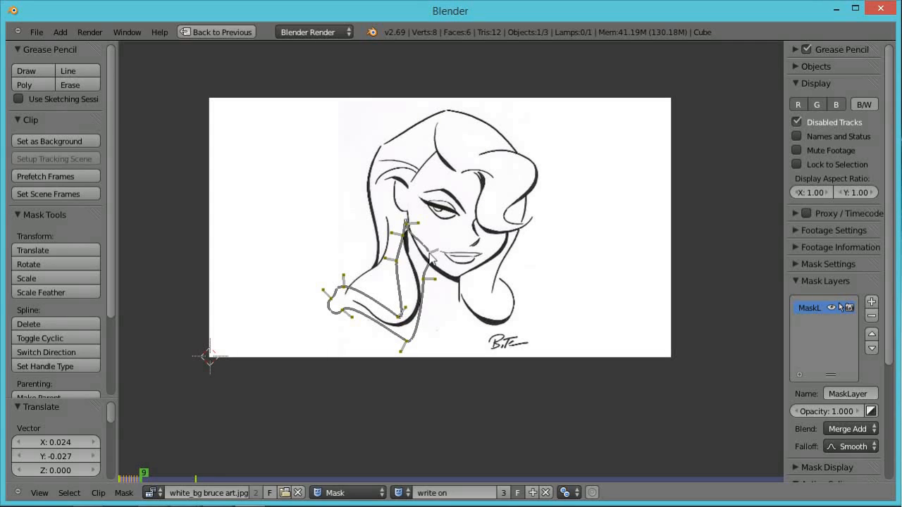
pyautogui.press('g')
pyautogui.click(446, 277)
pyautogui.press('Right')
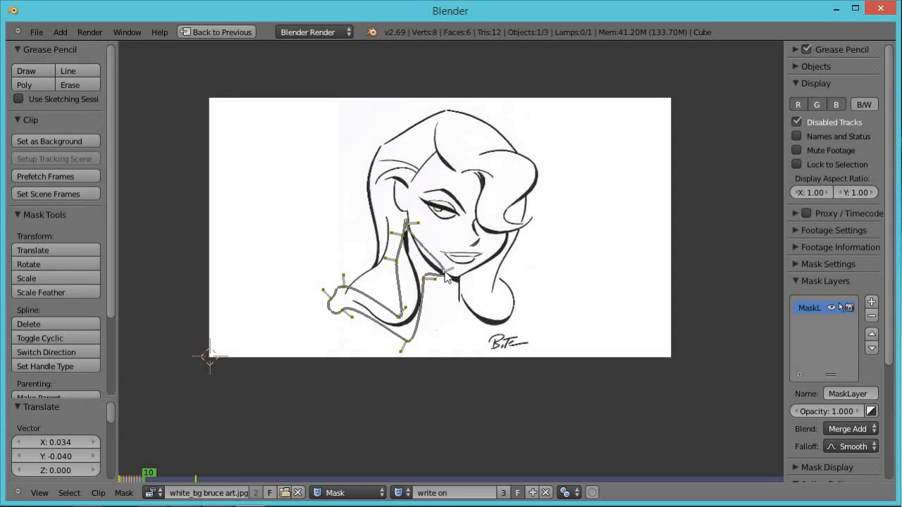
pyautogui.press('g')
pyautogui.click(455, 282)
pyautogui.press('Right')
pyautogui.press('g')
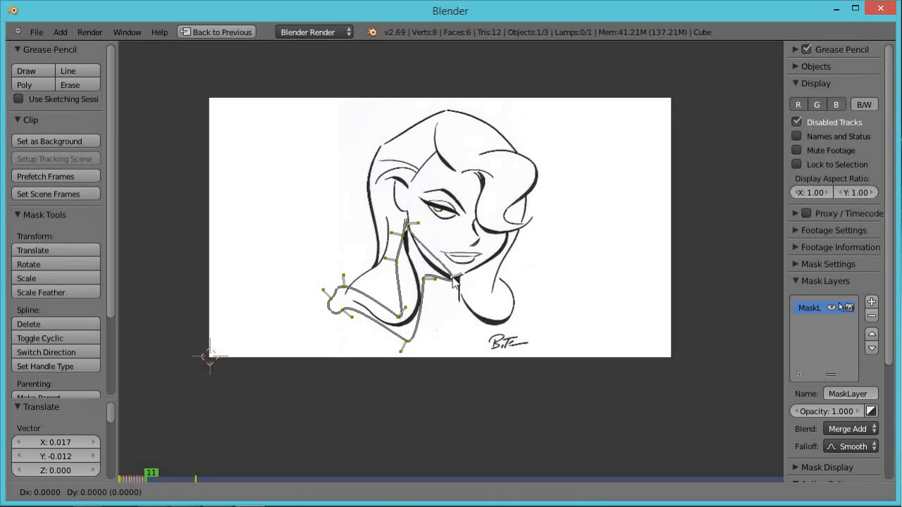
pyautogui.click(463, 283)
pyautogui.press('Right')
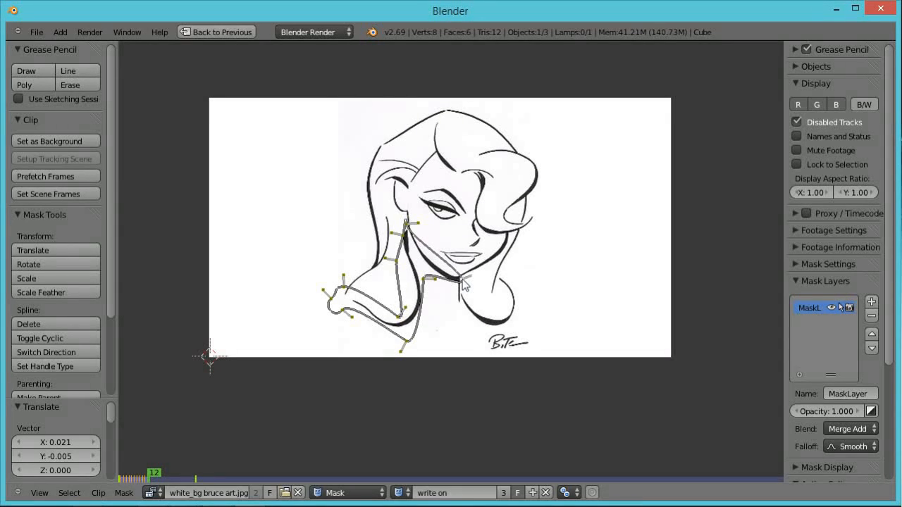
# On frame 12, move the leading mask point along the jawline and add a vertex near the chin.
pyautogui.press('g')
pyautogui.click(465, 281)
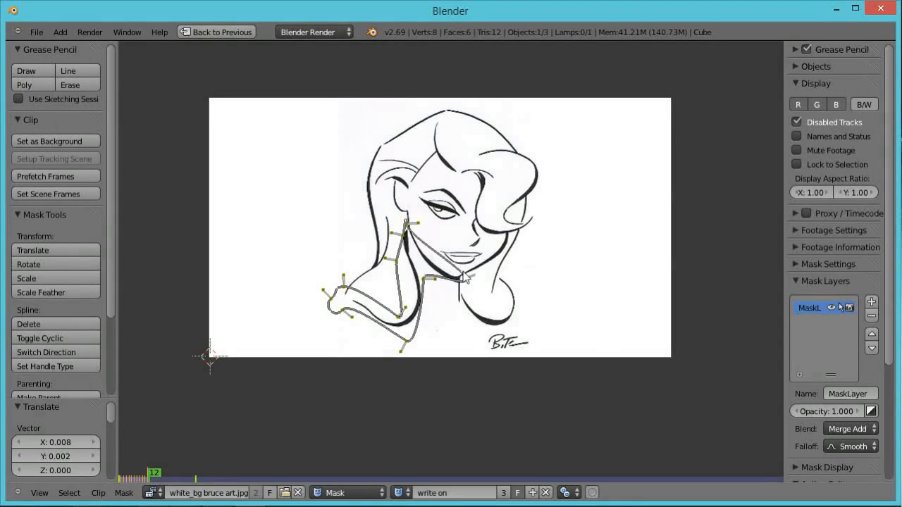
pyautogui.keyDown('ctrl'); pyautogui.click(463, 278); pyautogui.keyUp('ctrl')
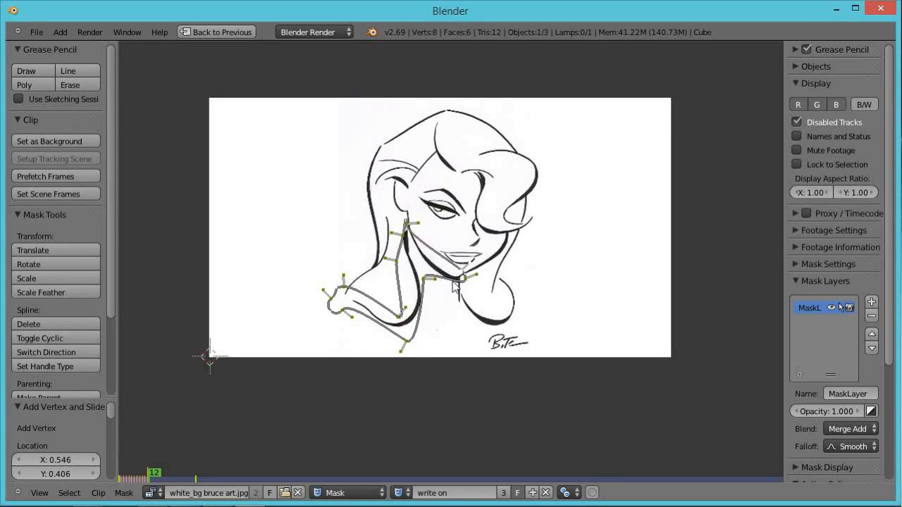
pyautogui.keyDown('ctrl'); pyautogui.click(455, 285); pyautogui.keyUp('ctrl')
pyautogui.rightClick(466, 279)
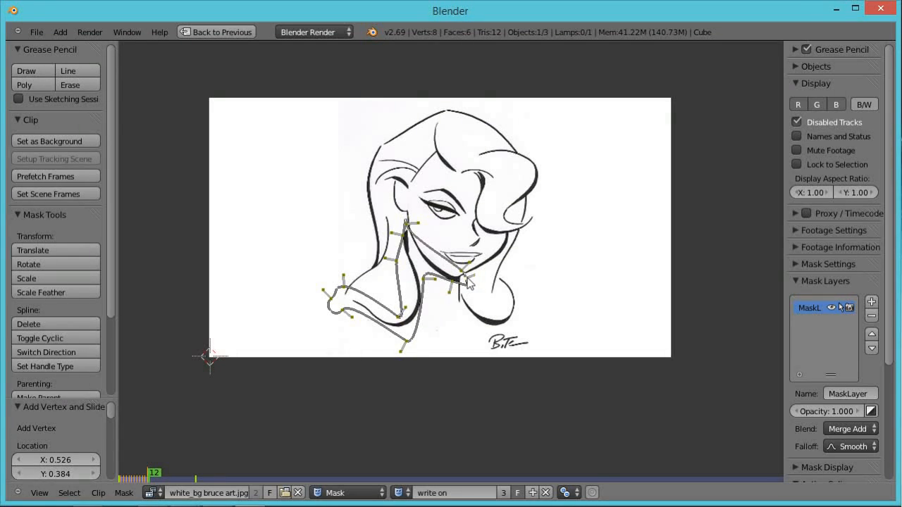
# Advance through frames 13 to 15, moving the leading mask point up the jaw stroke toward the cheek each frame.
pyautogui.press('Right')
pyautogui.press('g')
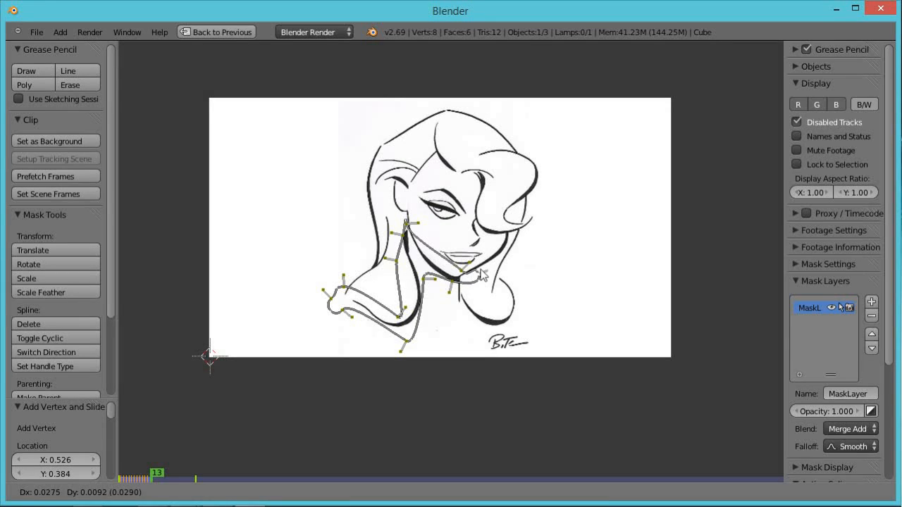
pyautogui.click(484, 265)
pyautogui.press('Right')
pyautogui.press('g')
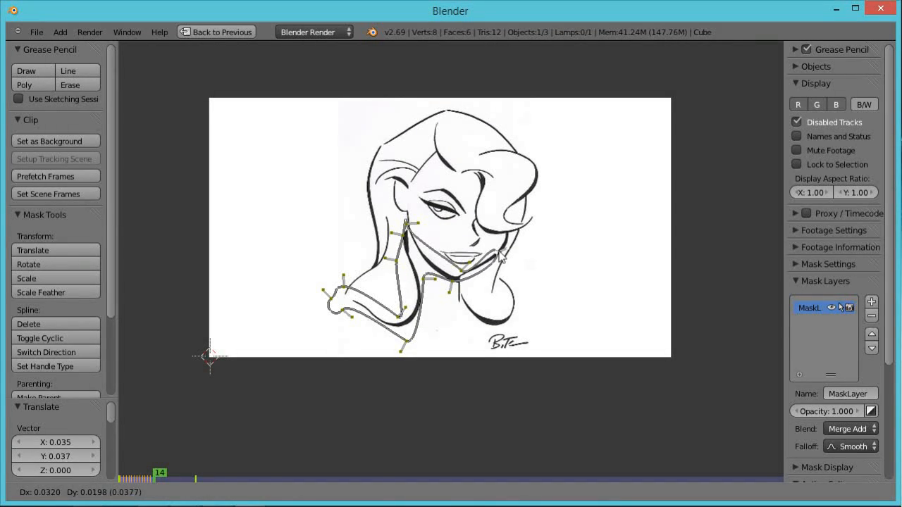
pyautogui.click(504, 247)
pyautogui.press('Right')
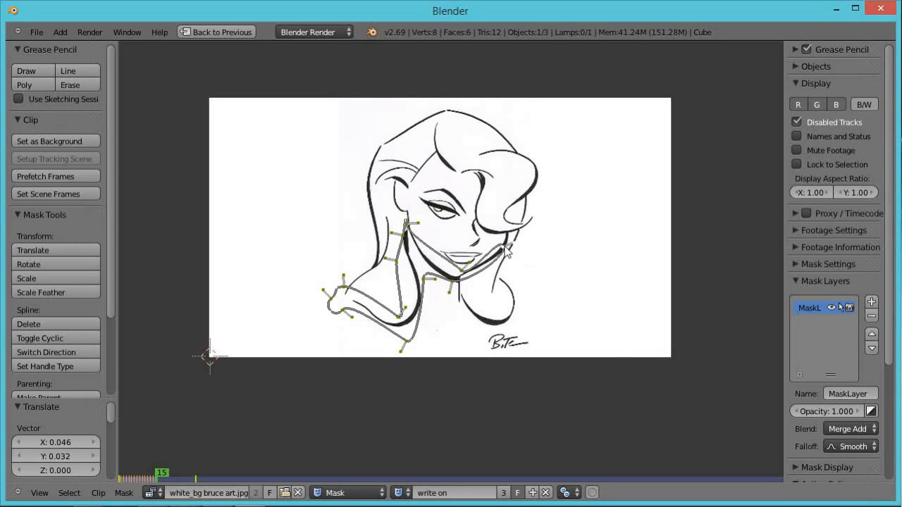
pyautogui.press('g')
pyautogui.click(510, 241)
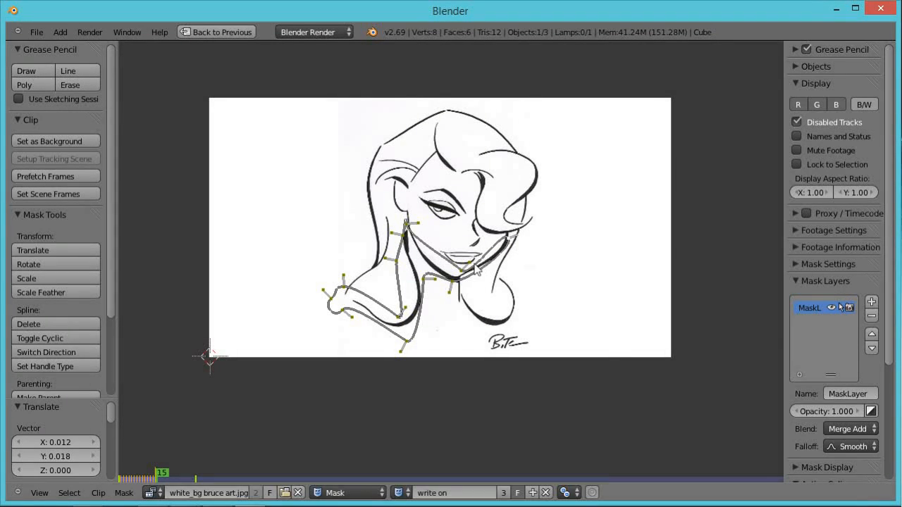
pyautogui.press('g')
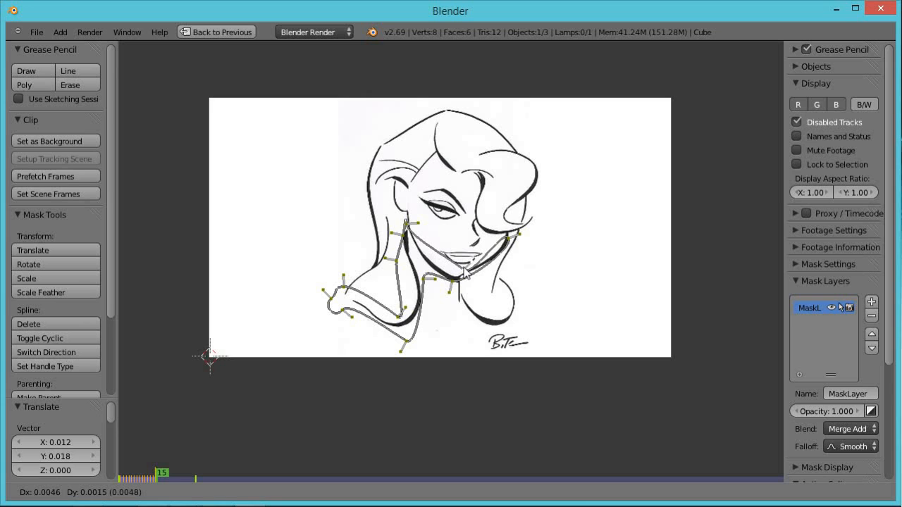
pyautogui.click(465, 272)
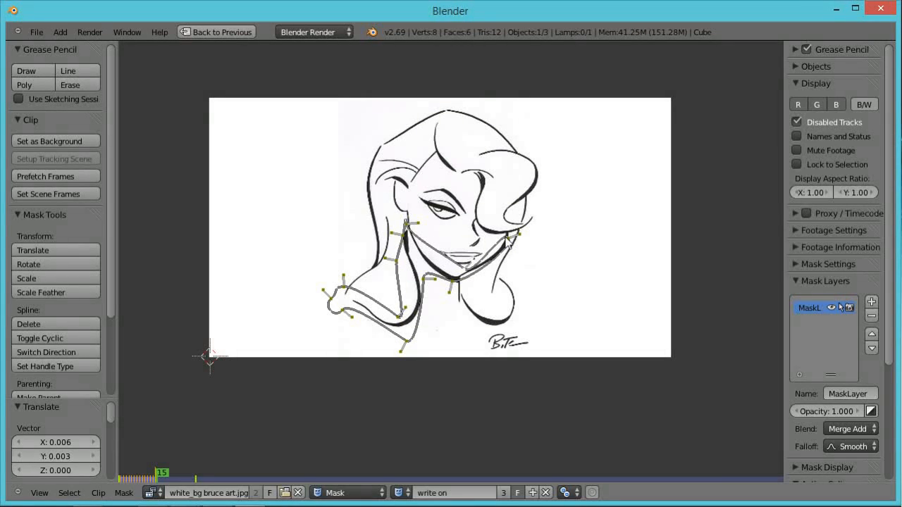
# On frame 16, move the leading mask point further up the cheek stroke and rotate its handles to follow the curve.
pyautogui.press('Right')
pyautogui.press('g')
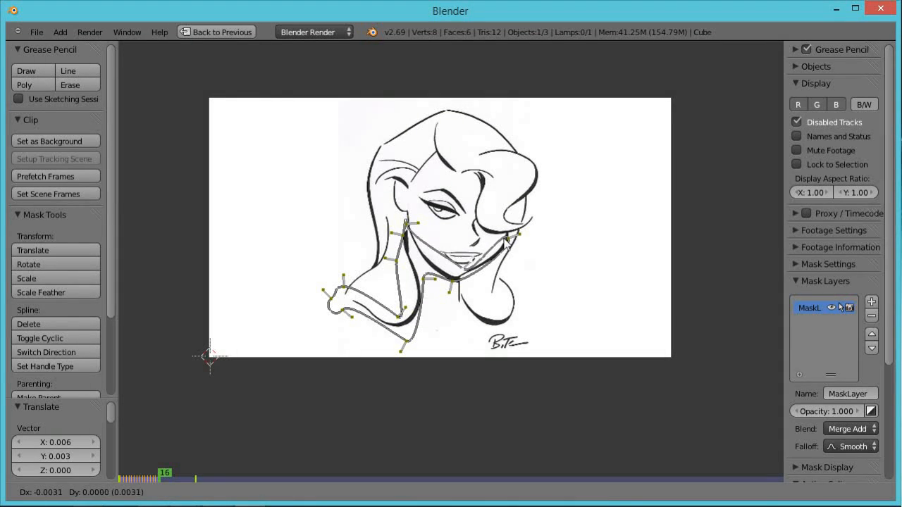
pyautogui.click(510, 242)
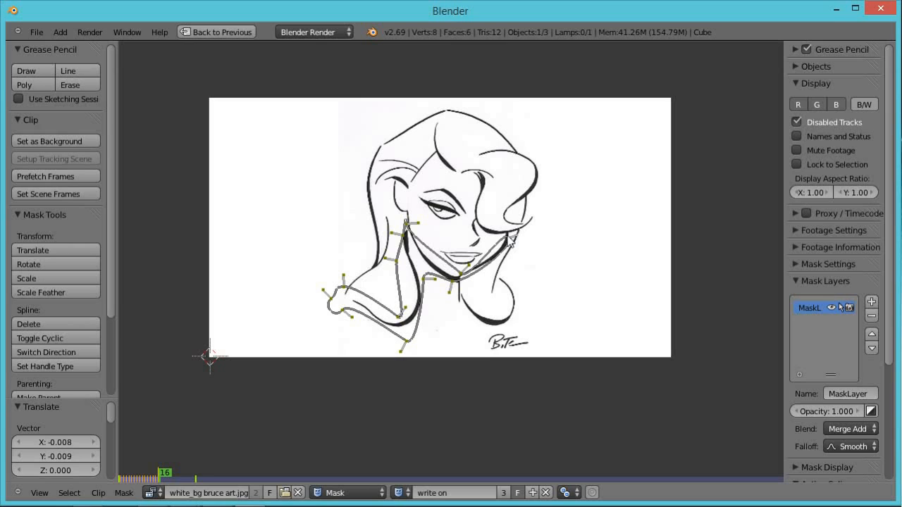
pyautogui.write('r-90')
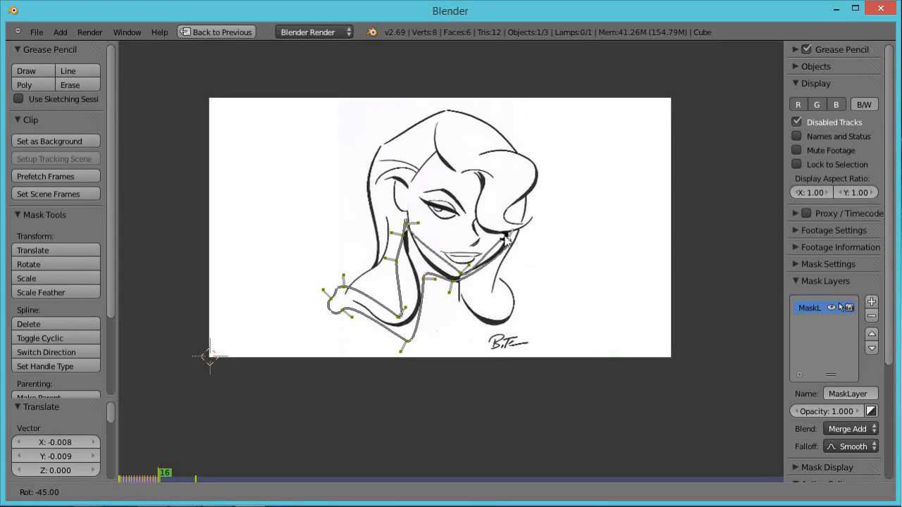
pyautogui.click(505, 235)
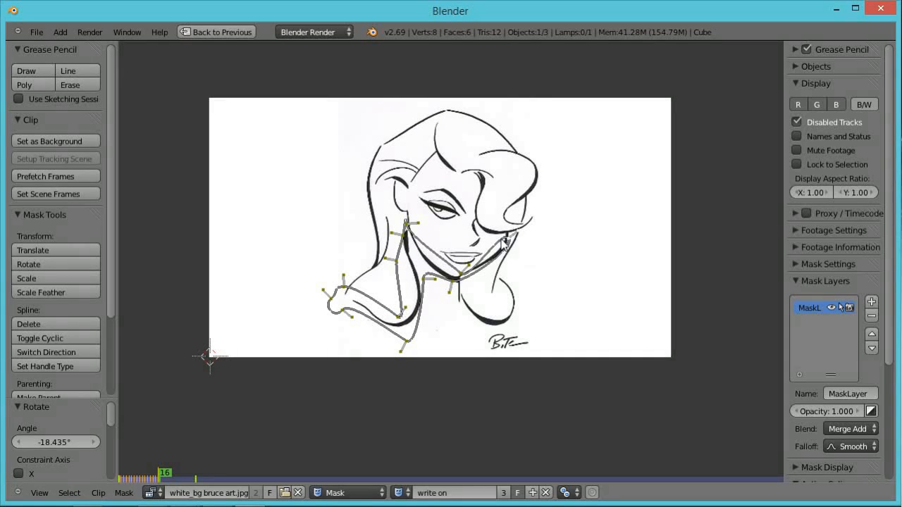
# Add a vertex at the end of the mask on frame 16, then move it up the cheek stroke on frame 17.
pyautogui.keyDown('ctrl'); pyautogui.click(504, 240); pyautogui.keyUp('ctrl')
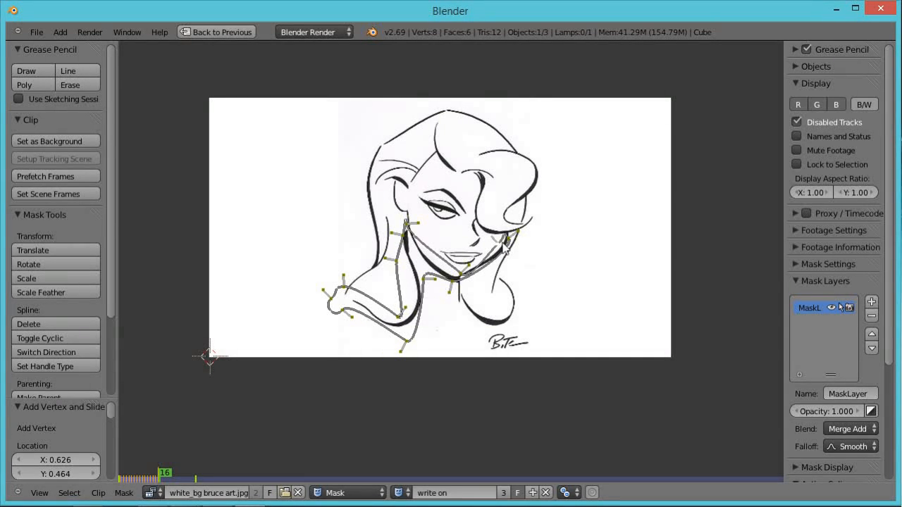
pyautogui.keyDown('ctrl'); pyautogui.click(506, 232); pyautogui.keyUp('ctrl')
pyautogui.press('g')
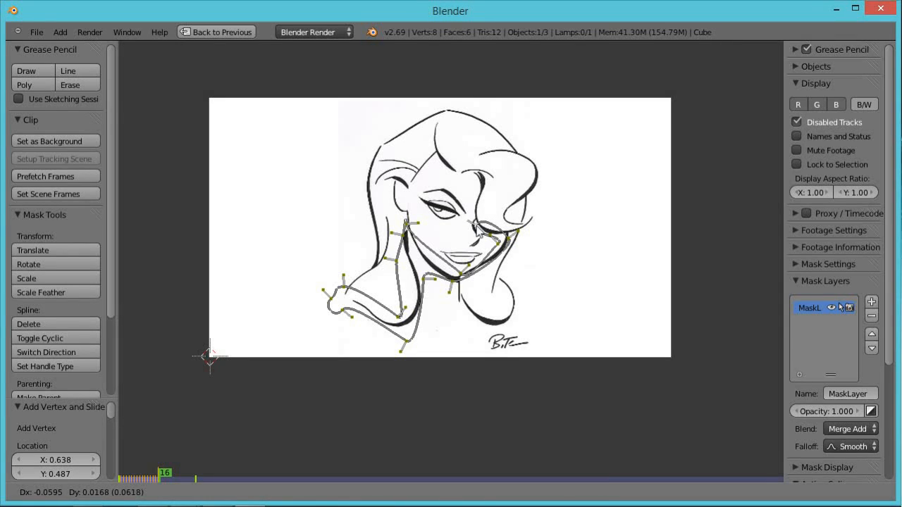
pyautogui.click(477, 231)
pyautogui.press('Right')
pyautogui.press('g')
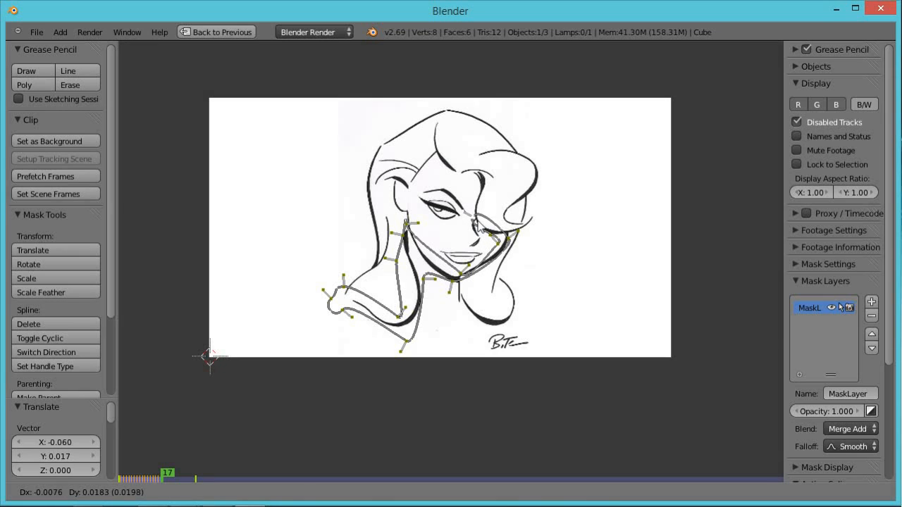
pyautogui.click(477, 225)
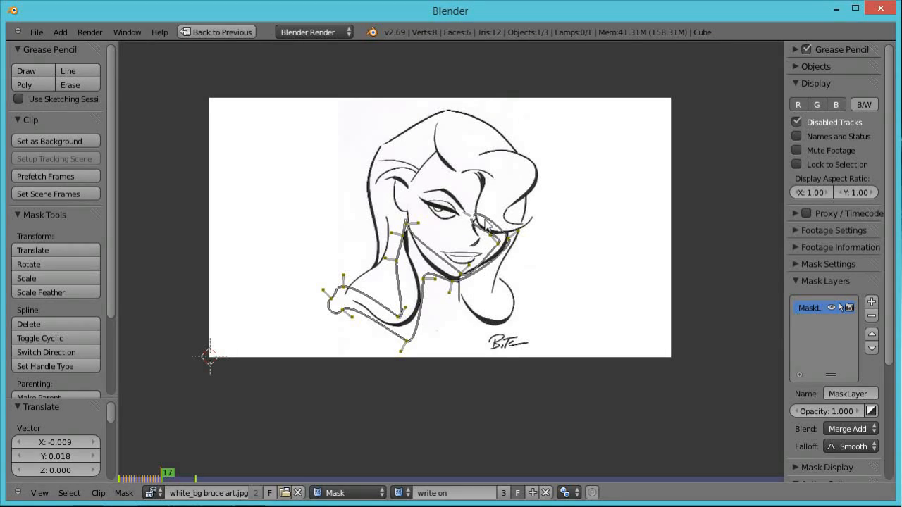
# Add another vertex near the eye and move it upward along the hair stroke.
pyautogui.scroll(2, 486, 224)
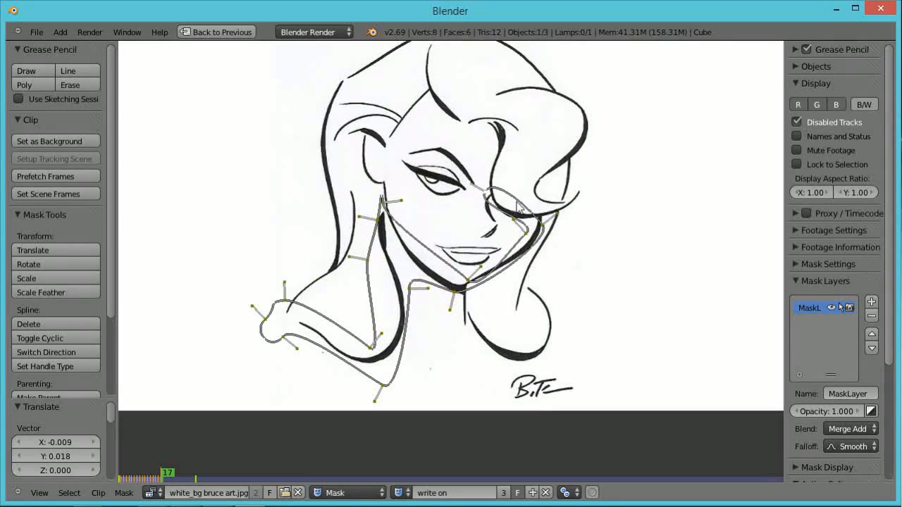
pyautogui.keyDown('ctrl'); pyautogui.click(502, 190); pyautogui.keyUp('ctrl')
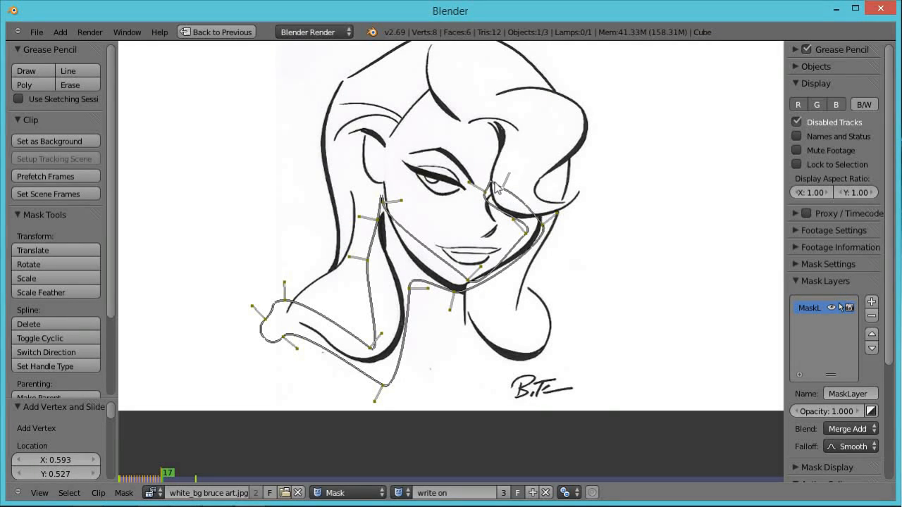
pyautogui.keyDown('ctrl'); pyautogui.click(491, 179); pyautogui.keyUp('ctrl')
pyautogui.moveTo(492, 181); pyautogui.dragTo(500, 157)
# Advance through frames 18 to 20, moving the leading mask point up the hair stroke each frame.
pyautogui.press('Right')
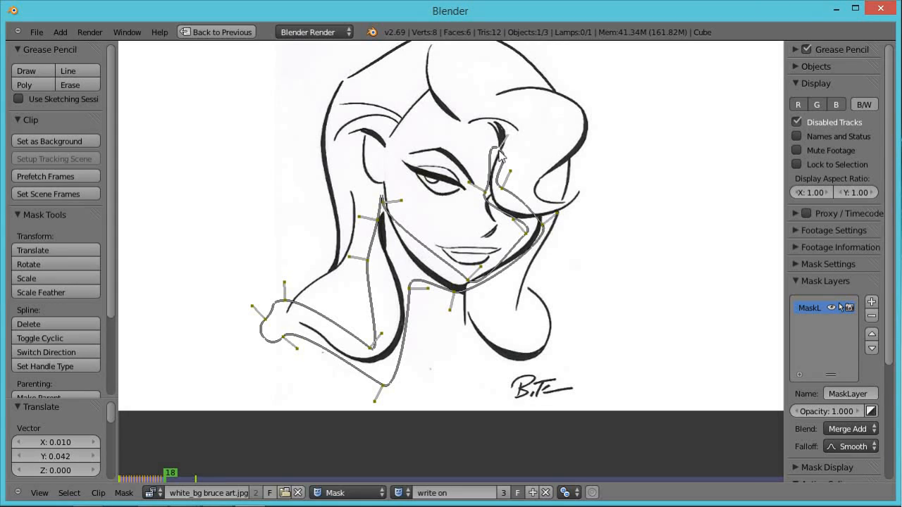
pyautogui.moveTo(499, 152); pyautogui.dragTo(505, 120)
pyautogui.press('Right')
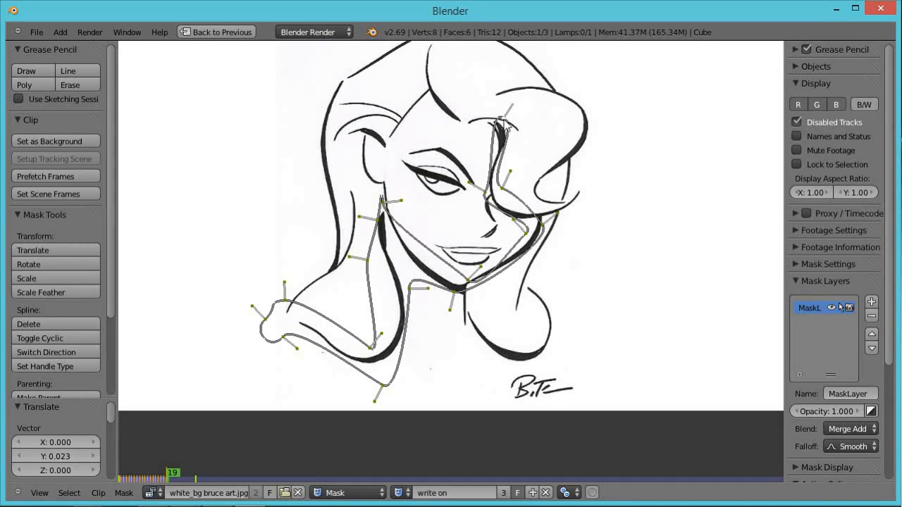
pyautogui.press('Right')
pyautogui.press('g')
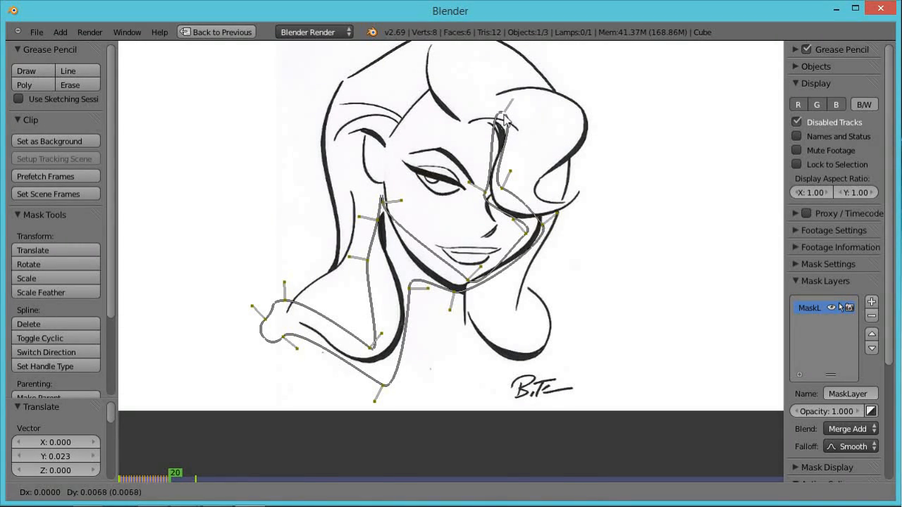
pyautogui.click(503, 115)
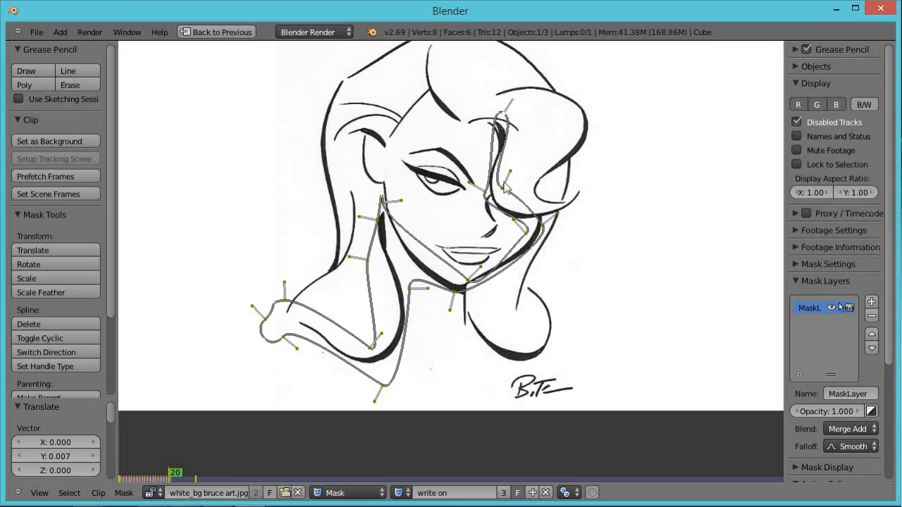
# Add a vertex at the top of the hair stroke on frame 20, then reposition it on frame 21.
pyautogui.keyDown('ctrl'); pyautogui.click(510, 127); pyautogui.keyUp('ctrl')
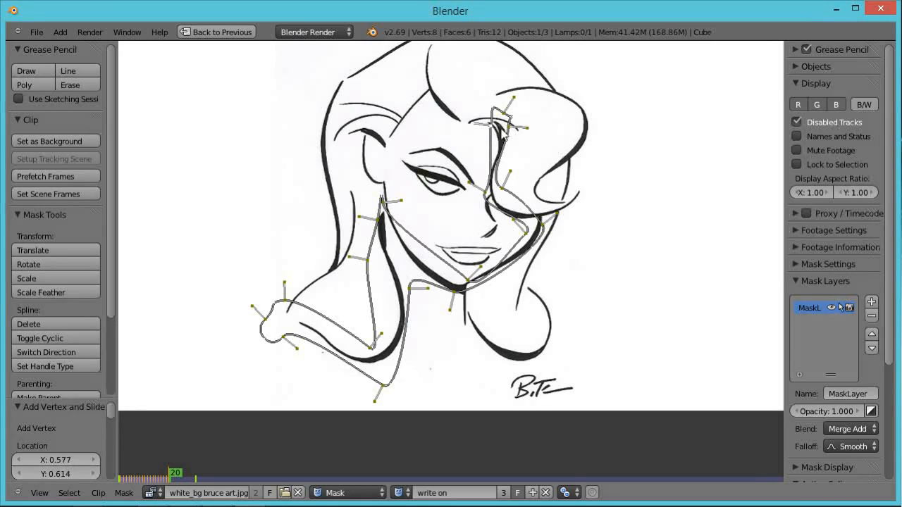
pyautogui.press('Right')
pyautogui.press('g')
pyautogui.click(523, 127)
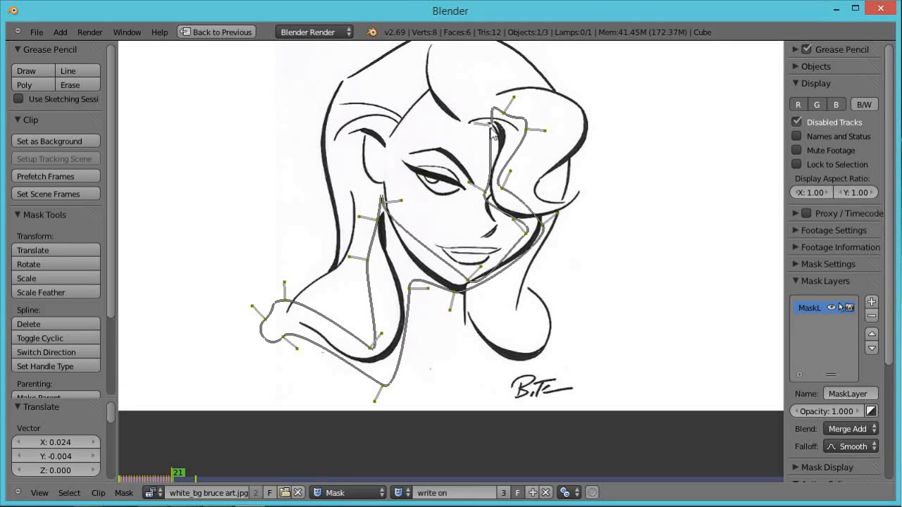
# On frame 21, adjust the top mask points and rotate the leading point so it curves along the hairline.
pyautogui.press('g')
pyautogui.click(505, 121)
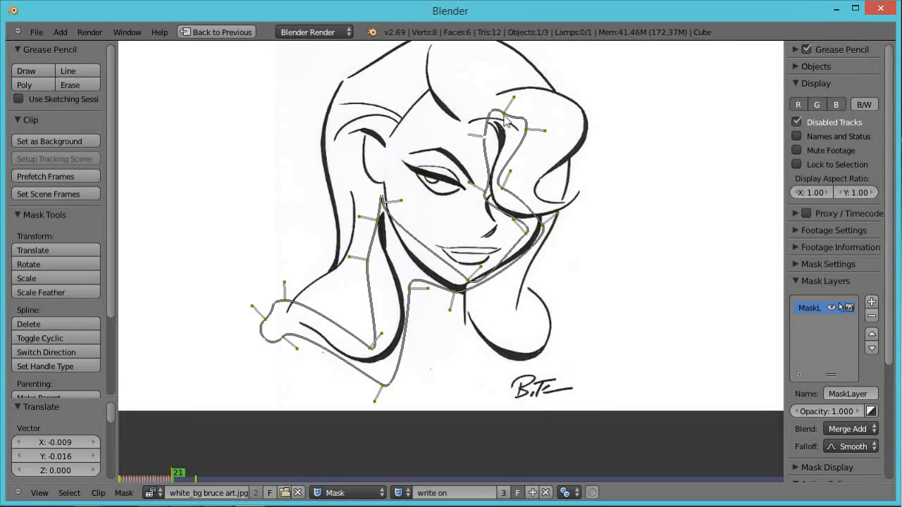
pyautogui.press('g')
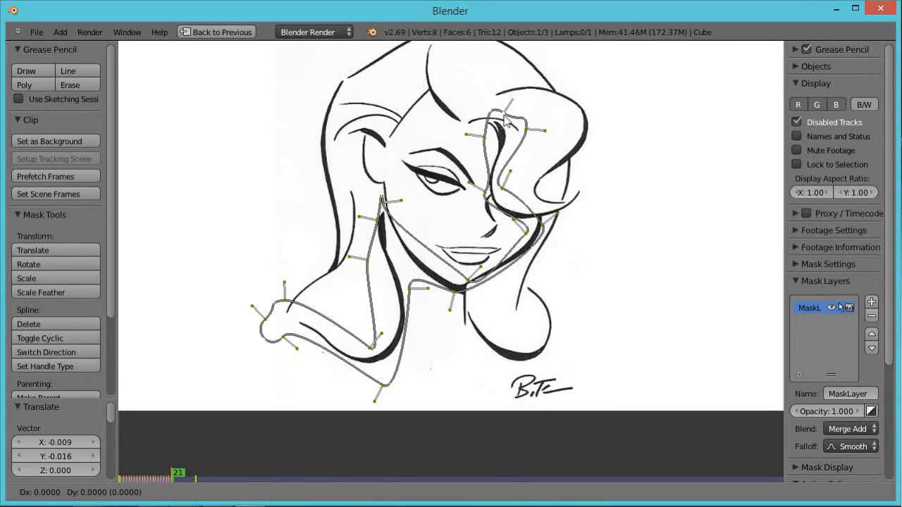
pyautogui.click(476, 108)
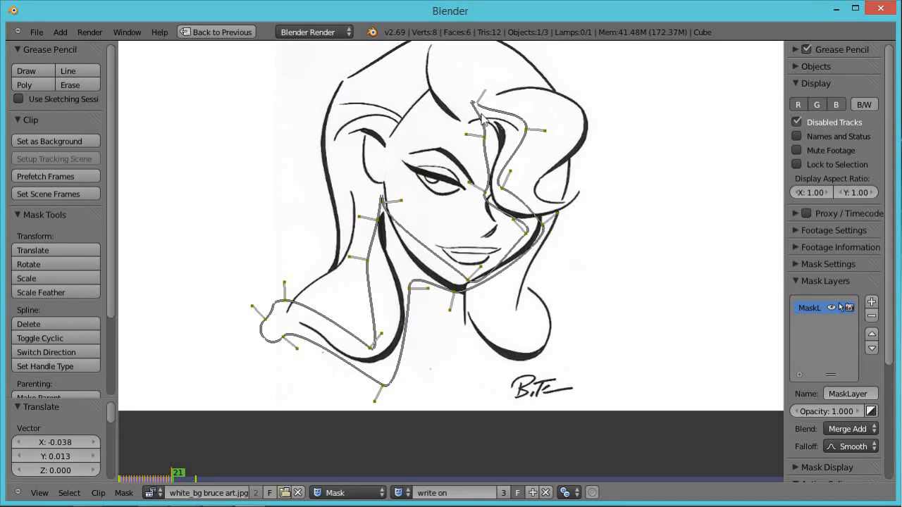
pyautogui.press('r')
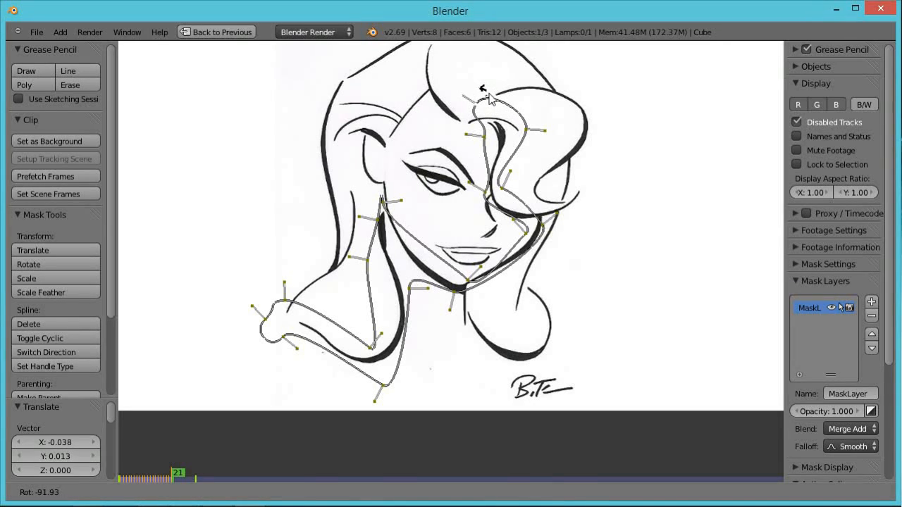
pyautogui.click(480, 106)
# Advance through frames 22 and 23, moving the leading mask point left along the hairline stroke and adjusting the neighbouring point.
pyautogui.press('Right')
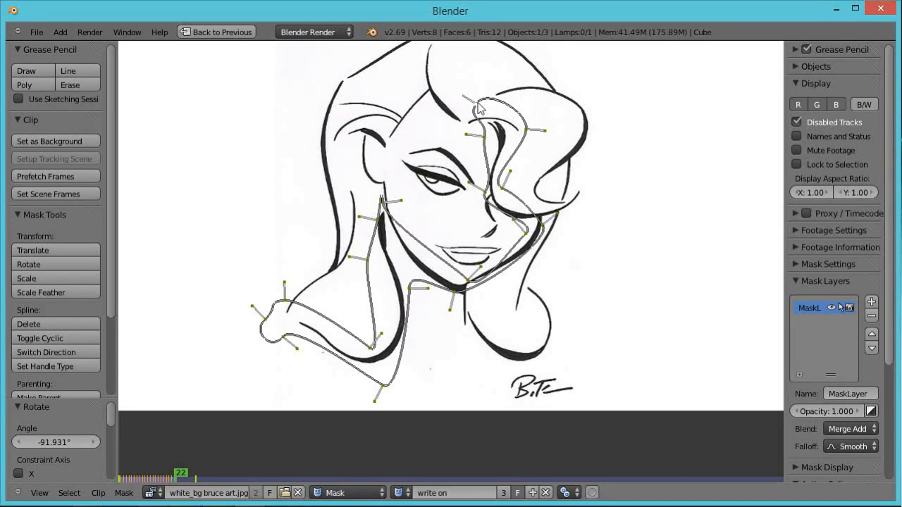
pyautogui.press('g')
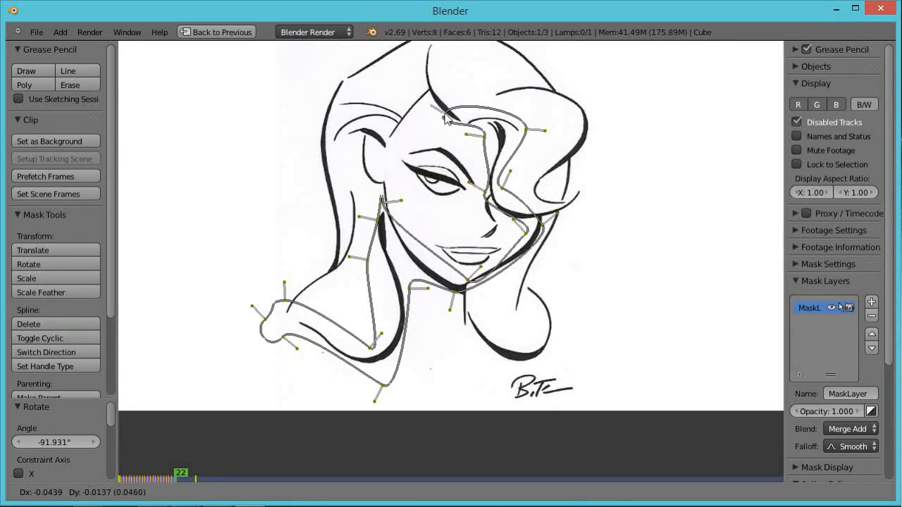
pyautogui.click(441, 117)
pyautogui.press('Right')
pyautogui.press('g')
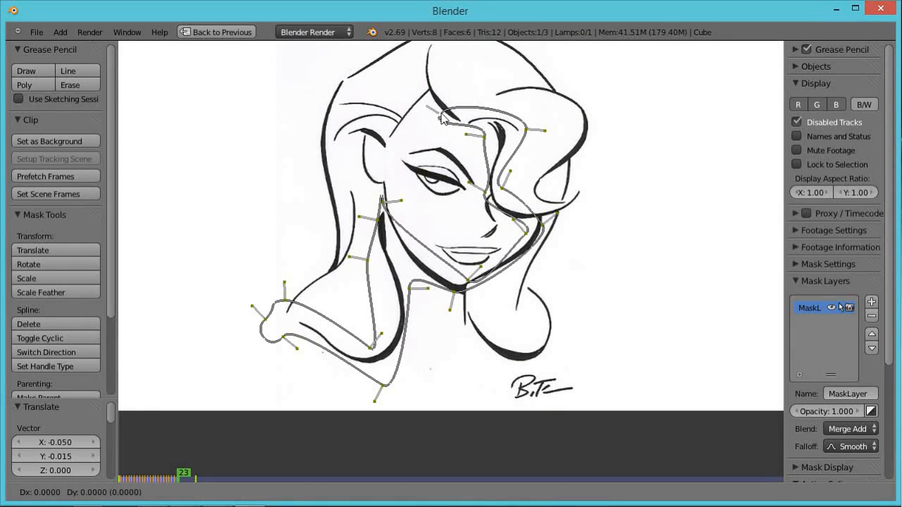
pyautogui.click(425, 104)
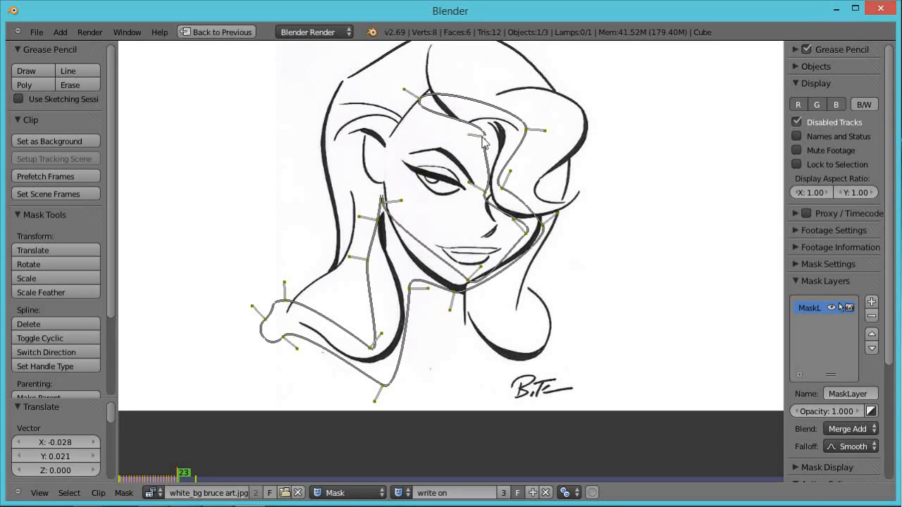
pyautogui.press('g')
pyautogui.click(463, 135)
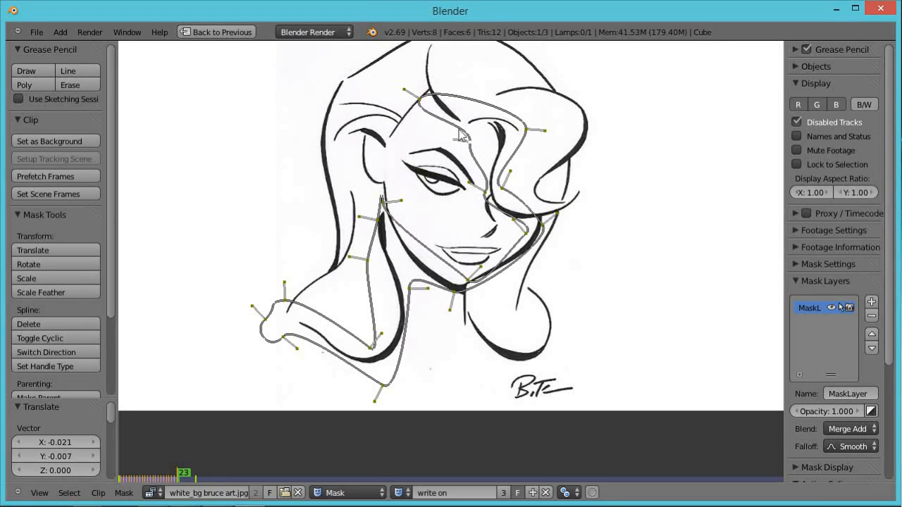
pyautogui.scroll(-1, 437, 104)
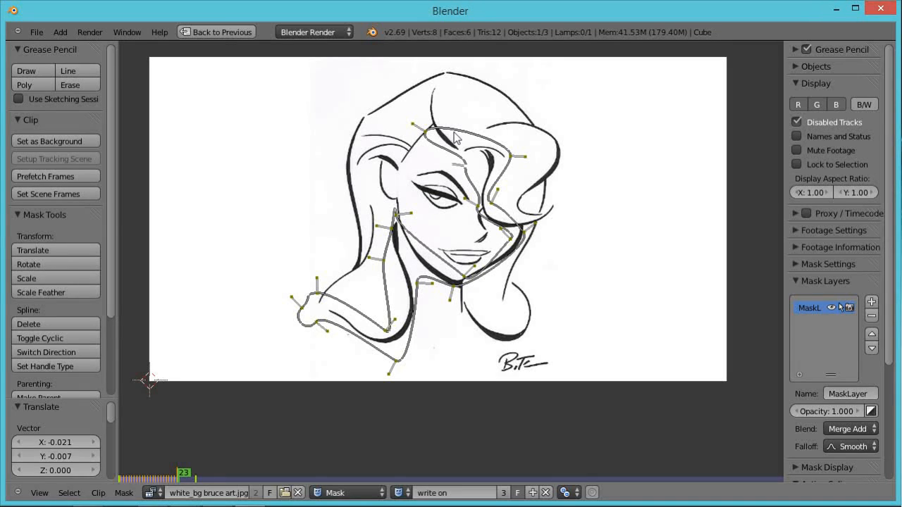
# Advance through frames 24 and 25, moving the leading mask point up the hair stroke each frame.
pyautogui.keyDown('ctrl'); pyautogui.click(449, 130); pyautogui.keyUp('ctrl')
pyautogui.keyDown('ctrl'); pyautogui.click(433, 125); pyautogui.keyUp('ctrl')
pyautogui.press('Right')
pyautogui.moveTo(434, 125); pyautogui.dragTo(433, 101, button='right')
pyautogui.press('Right')
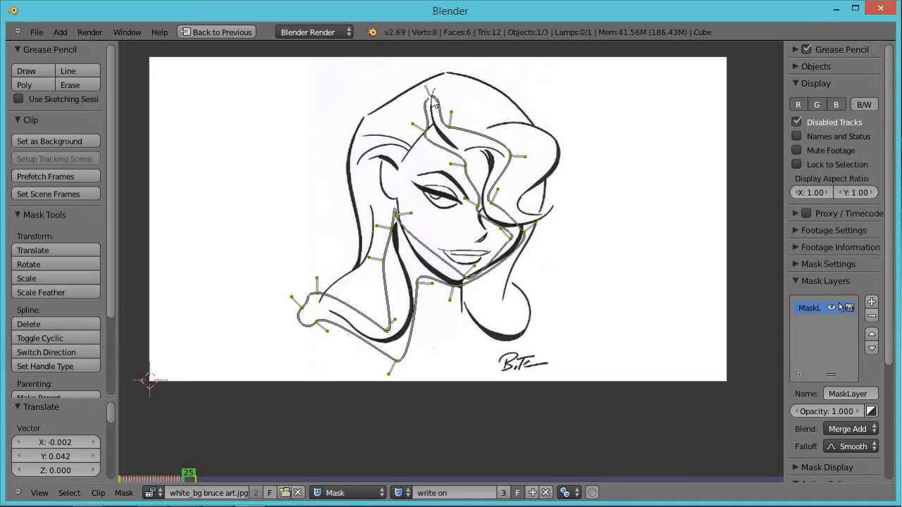
pyautogui.press('g')
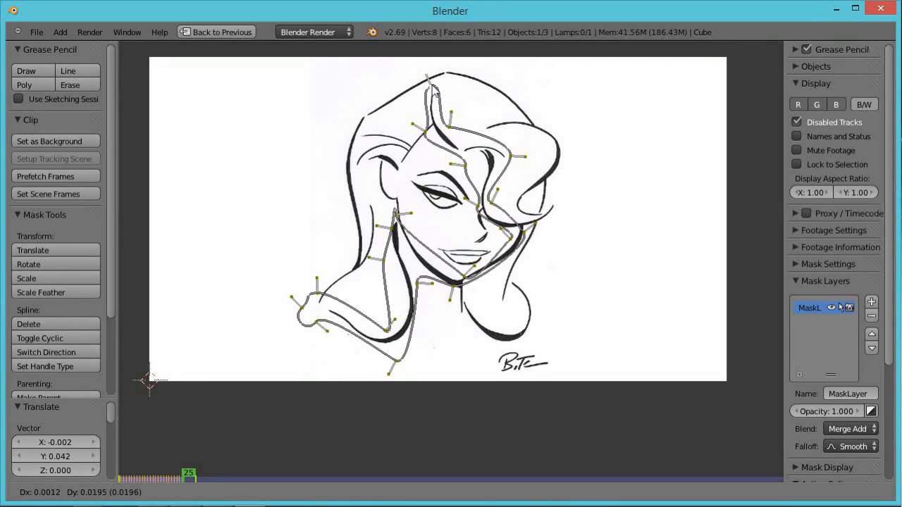
pyautogui.click(434, 88)
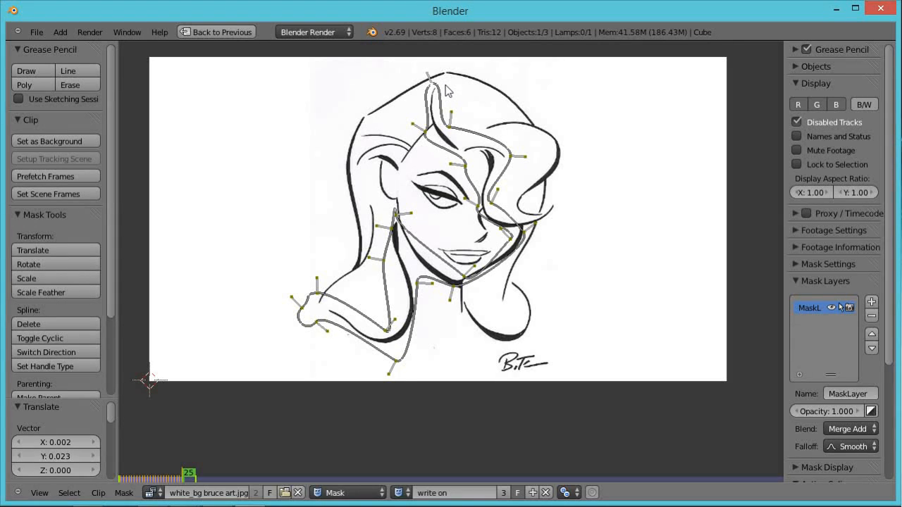
# On frame 26, move the leading point higher and add a new vertex at the top of the hair stroke.
pyautogui.press('Right')
pyautogui.press('g')
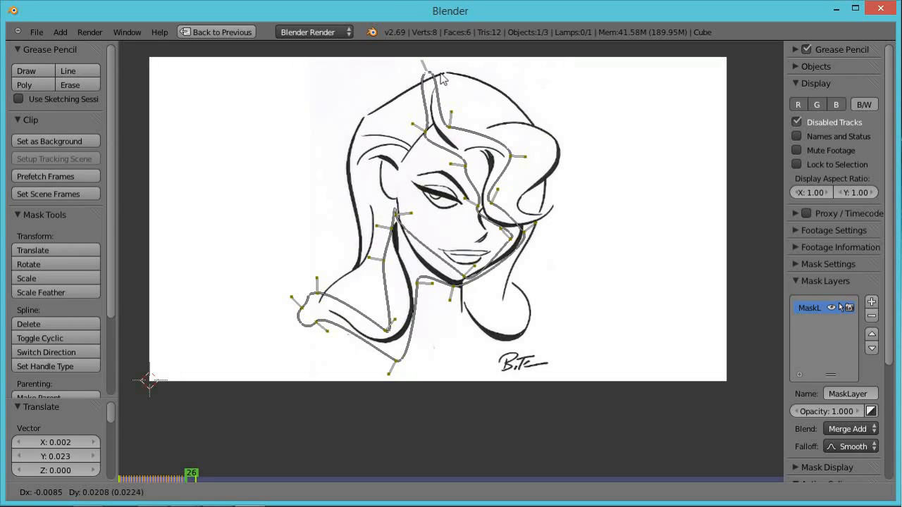
pyautogui.click(439, 73)
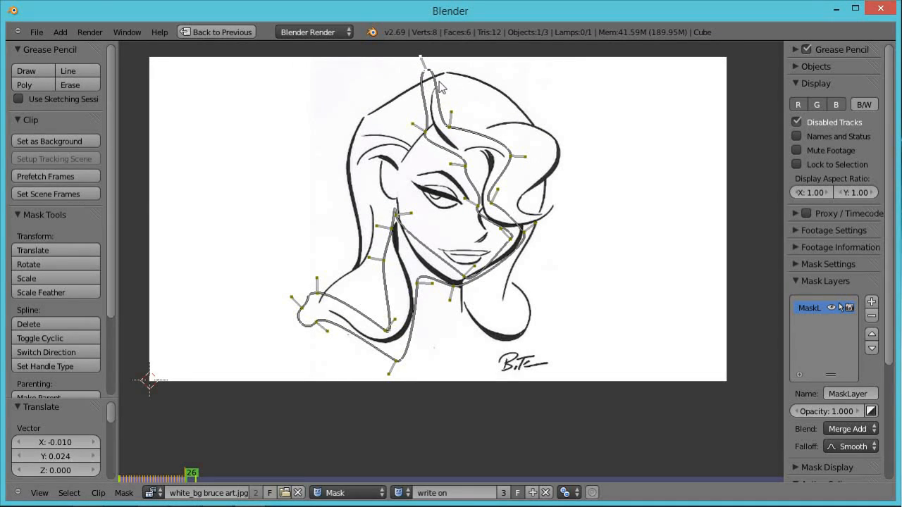
pyautogui.keyDown('ctrl'); pyautogui.click(440, 87); pyautogui.keyUp('ctrl')
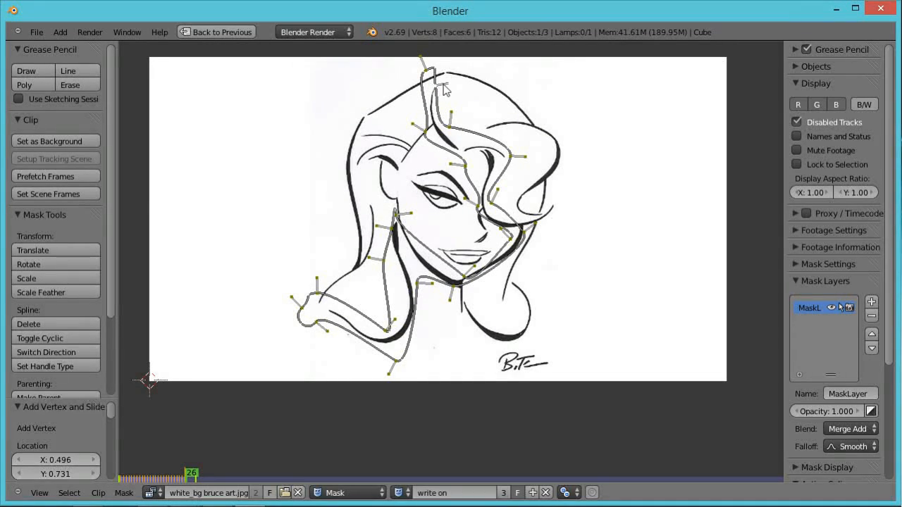
pyautogui.keyDown('ctrl'); pyautogui.click(437, 70); pyautogui.keyUp('ctrl')
# Advance through frames 27 to 30, moving the leading mask point right along the top hairline each frame.
pyautogui.press('Right')
pyautogui.press('g')
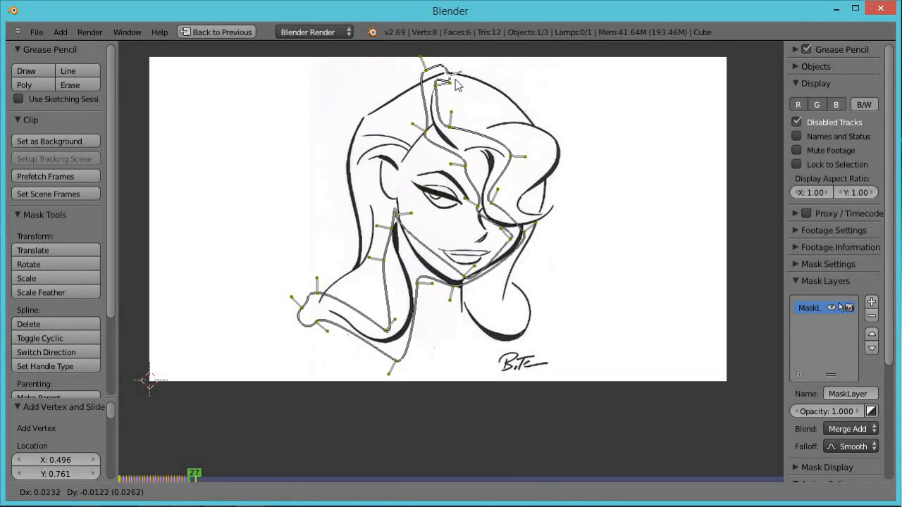
pyautogui.click(463, 83)
pyautogui.press('Right')
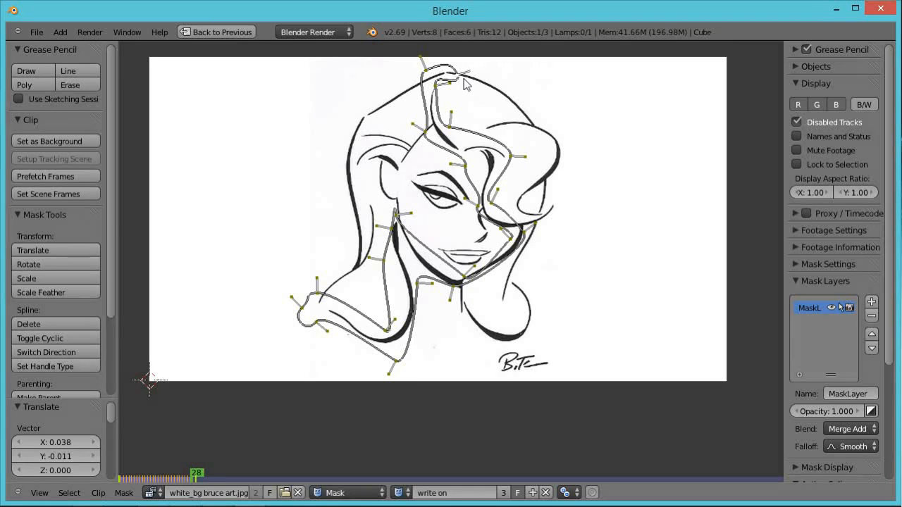
pyautogui.press('g')
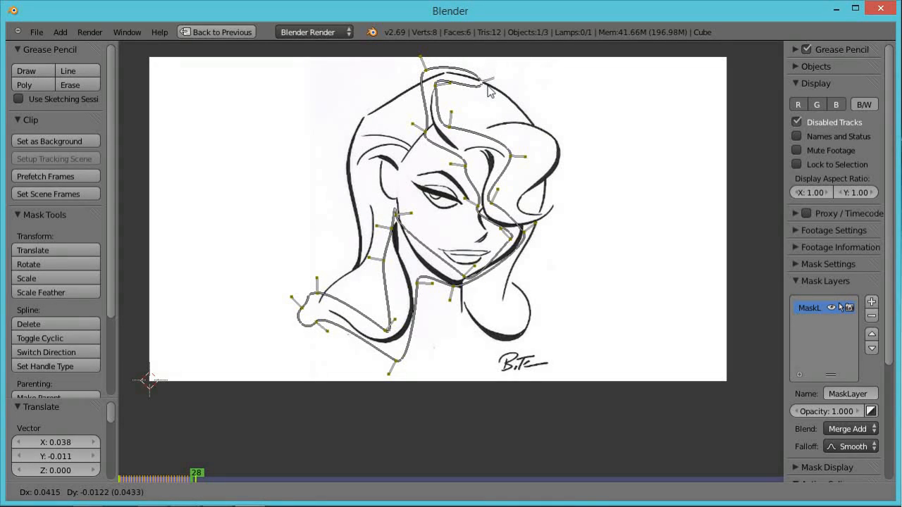
pyautogui.click(493, 90)
pyautogui.press('Right')
pyautogui.press('g')
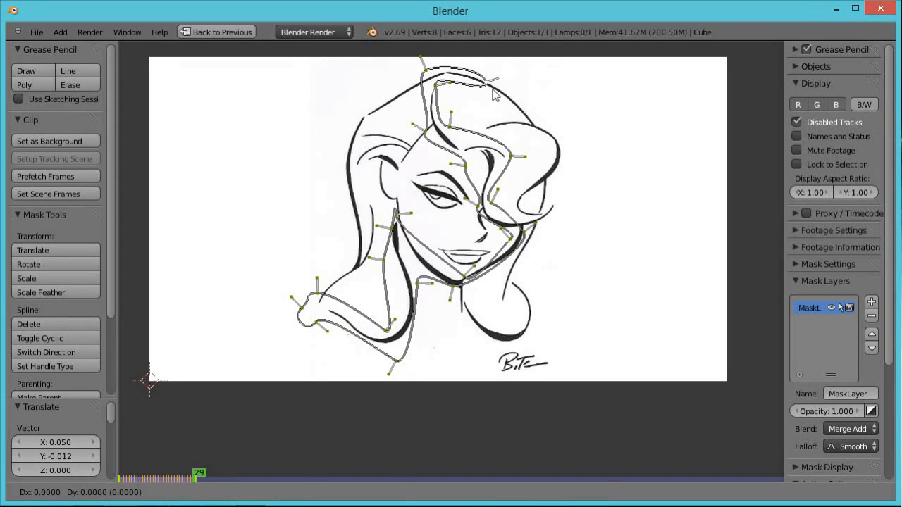
pyautogui.click(518, 107)
pyautogui.press('Right')
pyautogui.press('g')
pyautogui.click(533, 116)
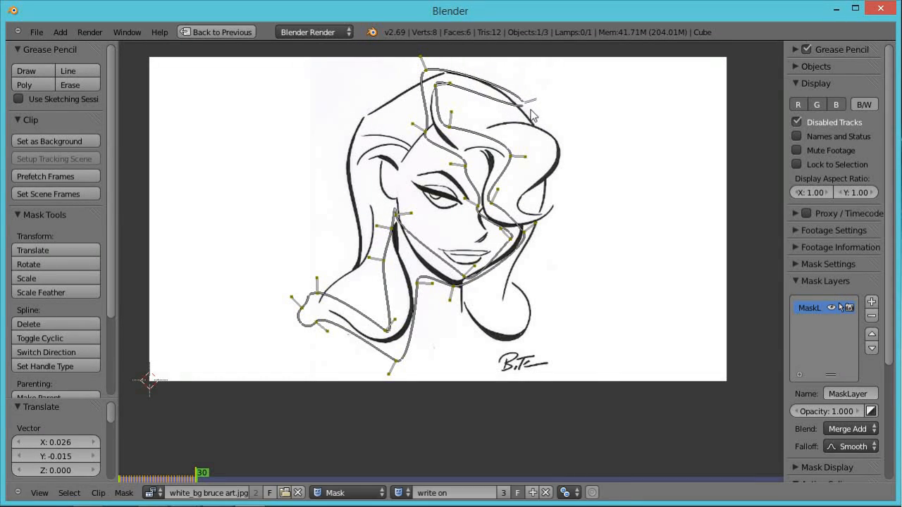
# On frame 30, add a vertex along the top hairline, adjust its handle and reposition the end point.
pyautogui.keyDown('ctrl'); pyautogui.click(486, 89); pyautogui.keyUp('ctrl')
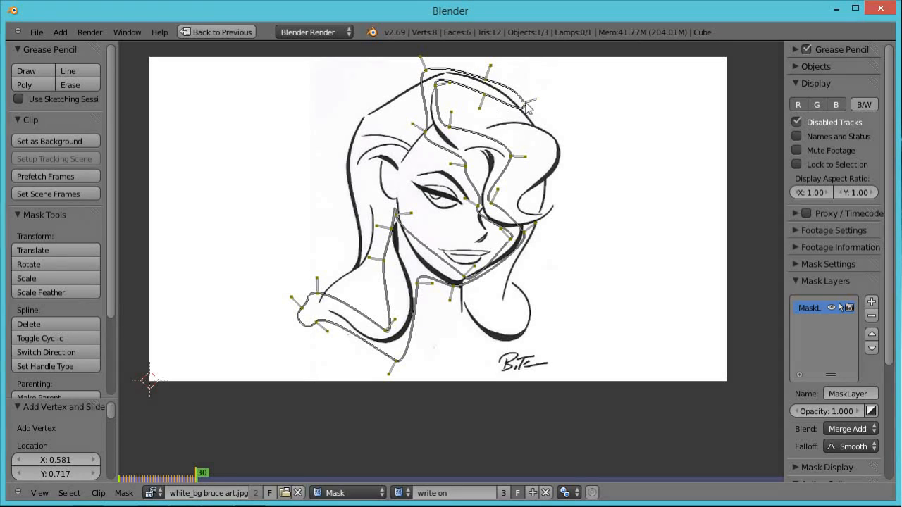
pyautogui.moveTo(528, 105); pyautogui.dragTo(541, 119)
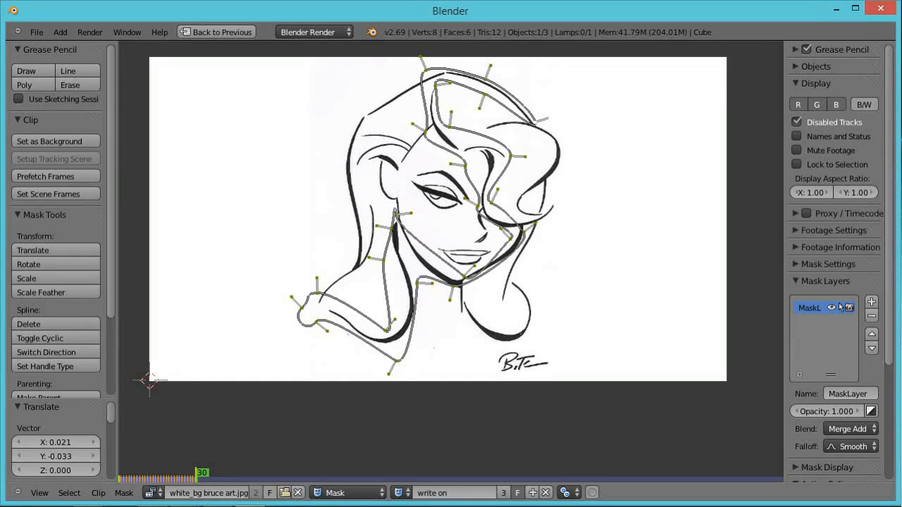
pyautogui.press('a')
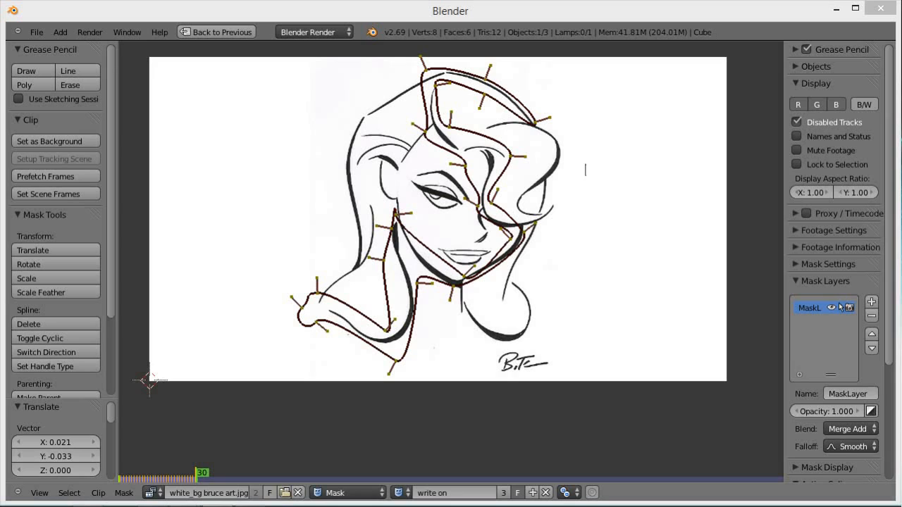
pyautogui.rightClick(535, 124)
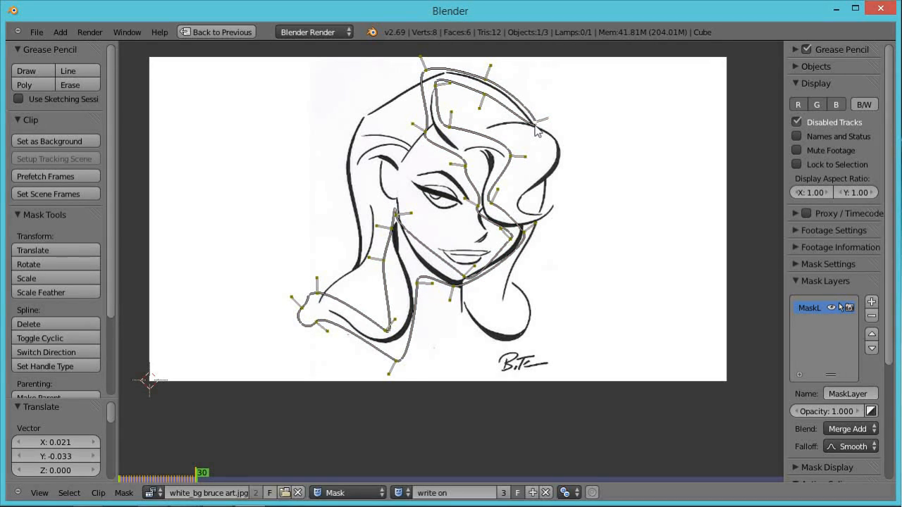
pyautogui.press('g')
pyautogui.click(543, 134)
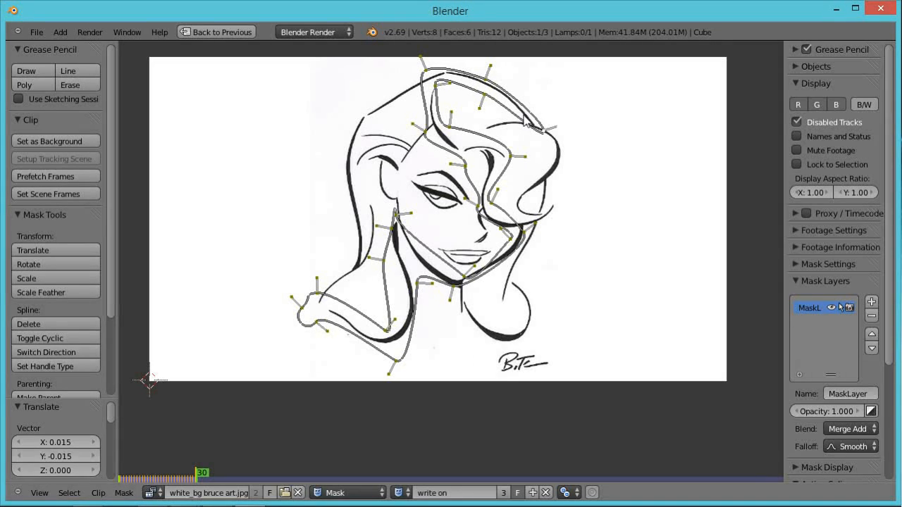
# Add another vertex on the hairline, reposition it and rotate it 36.87° to follow the hair curve.
pyautogui.keyDown('ctrl'); pyautogui.click(523, 118); pyautogui.keyUp('ctrl')
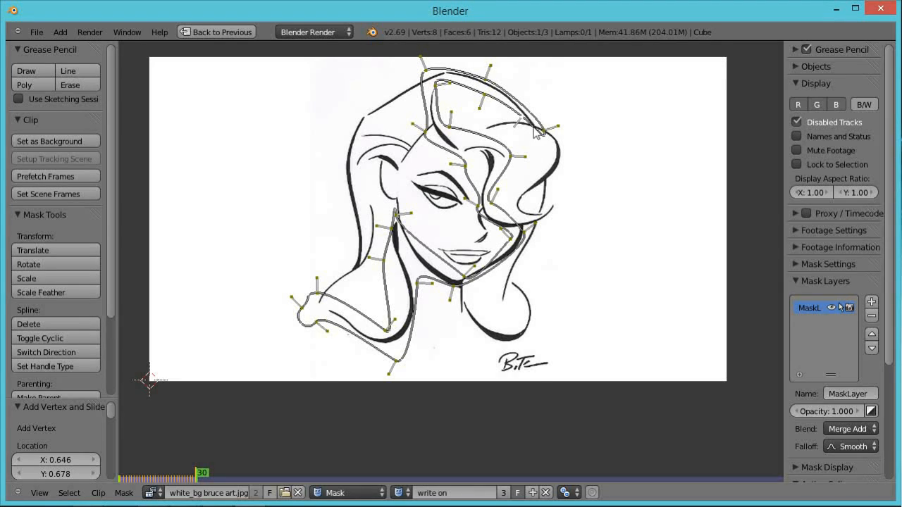
pyautogui.press('g')
pyautogui.click(533, 129)
pyautogui.press('g')
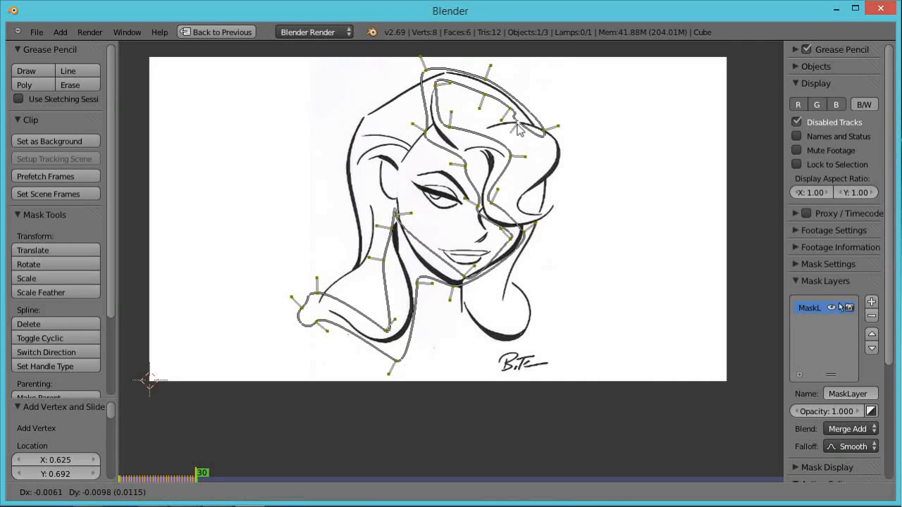
pyautogui.click(510, 134)
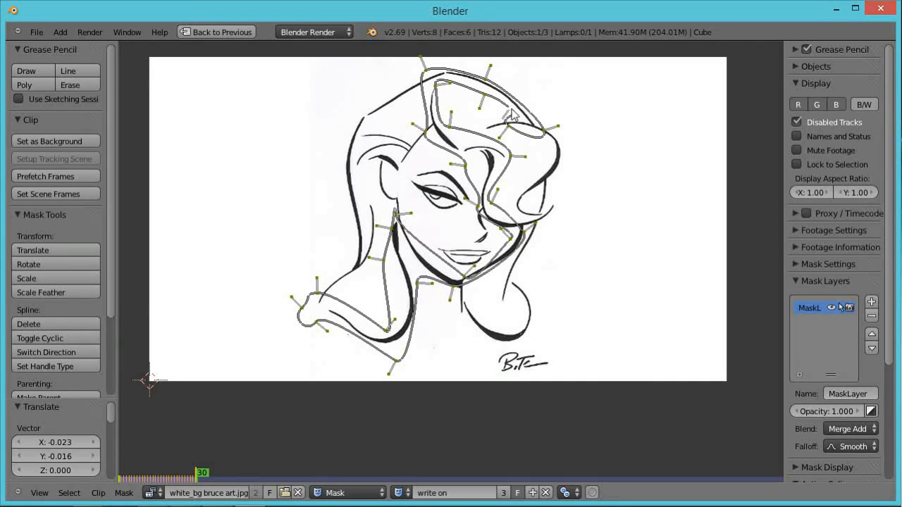
pyautogui.press('r')
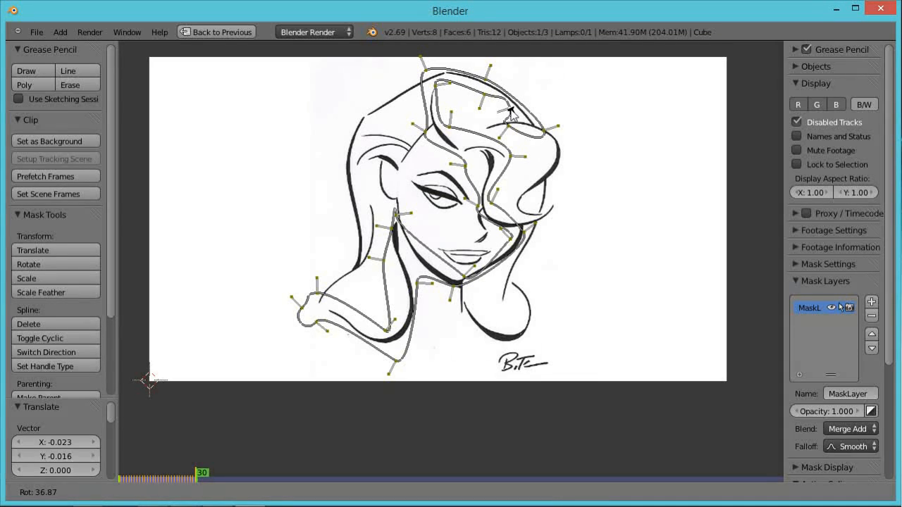
pyautogui.click(510, 112)
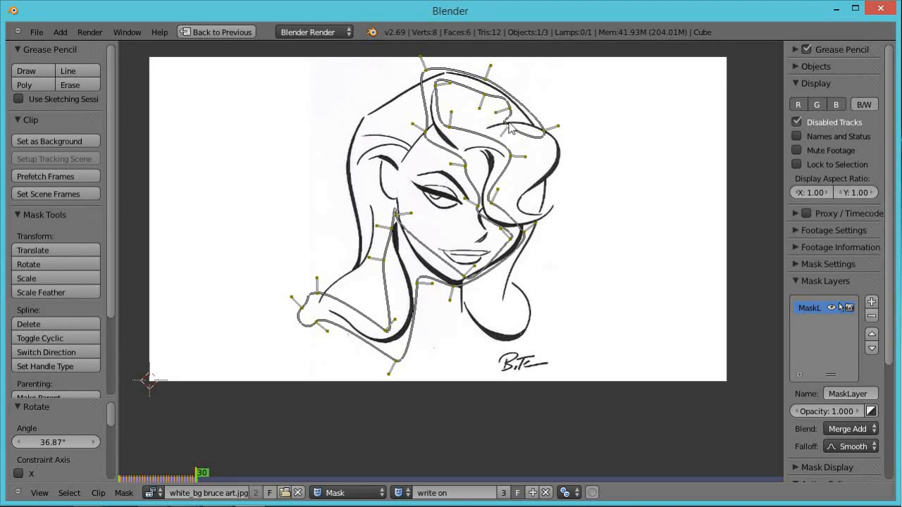
pyautogui.press('g')
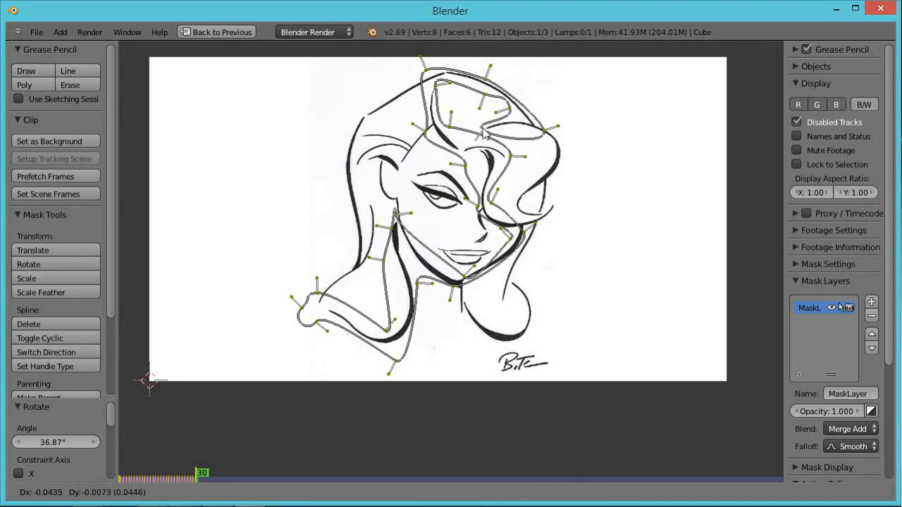
pyautogui.click(485, 134)
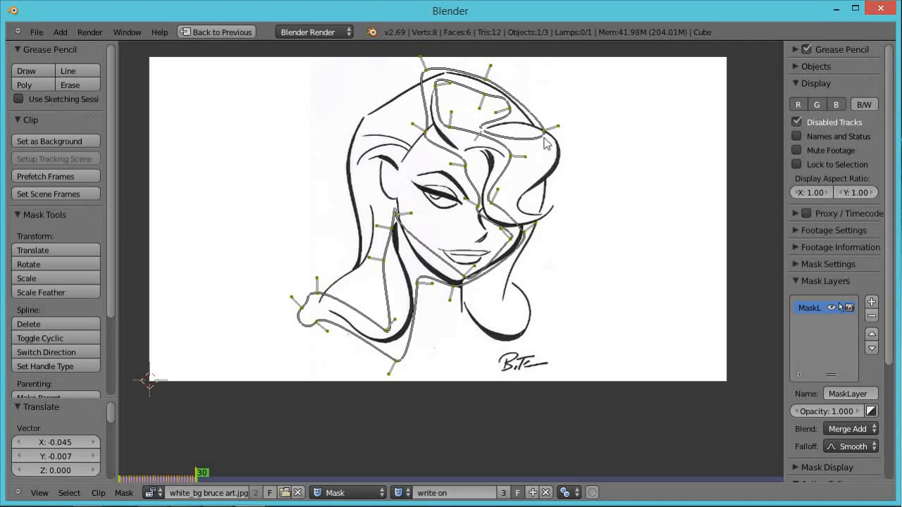
# Advance through frames 31 and 32, adding a vertex and moving the leading point along the right side of the hair.
pyautogui.press('Right')
pyautogui.press('g')
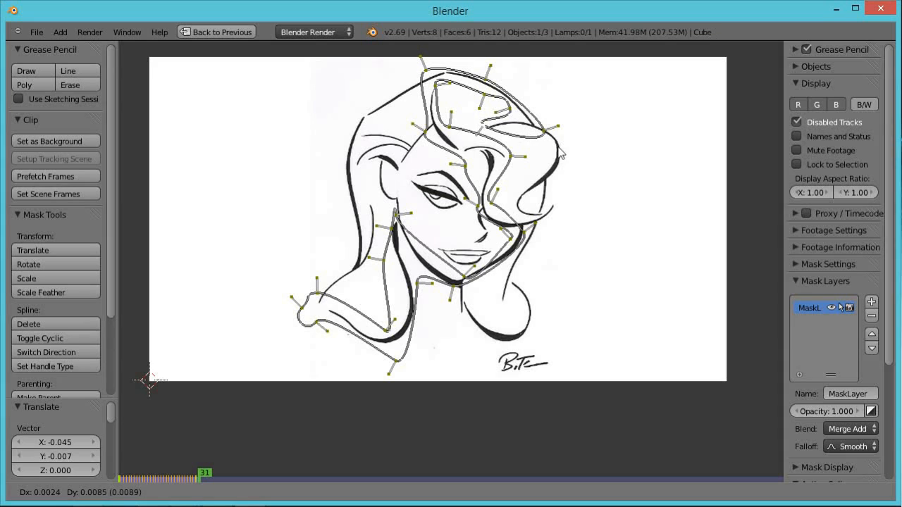
pyautogui.click(562, 152)
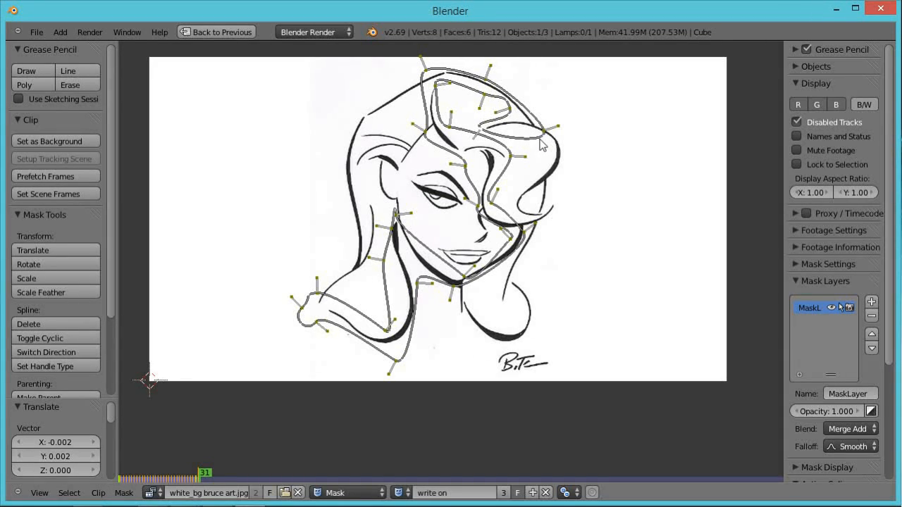
pyautogui.keyDown('ctrl'); pyautogui.click(537, 139); pyautogui.keyUp('ctrl')
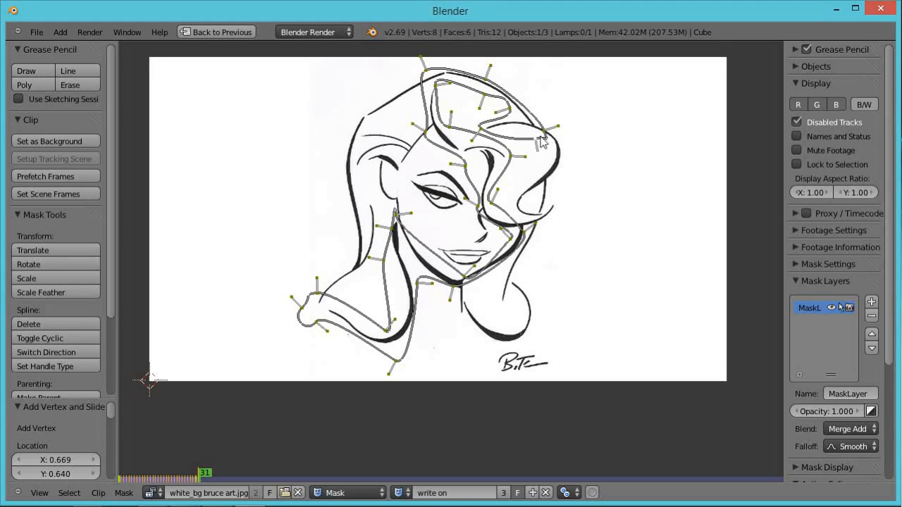
pyautogui.keyDown('ctrl'); pyautogui.click(547, 137); pyautogui.keyUp('ctrl')
pyautogui.press('Right')
pyautogui.press('g')
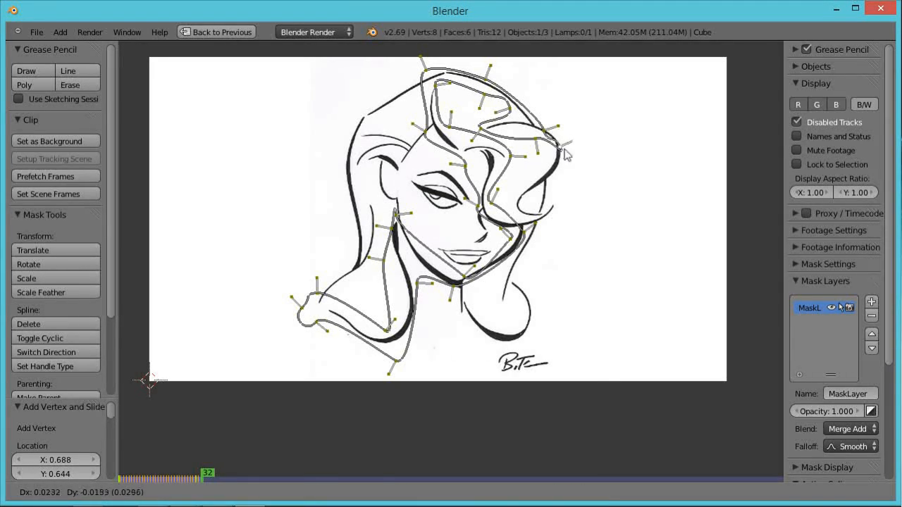
pyautogui.click(565, 147)
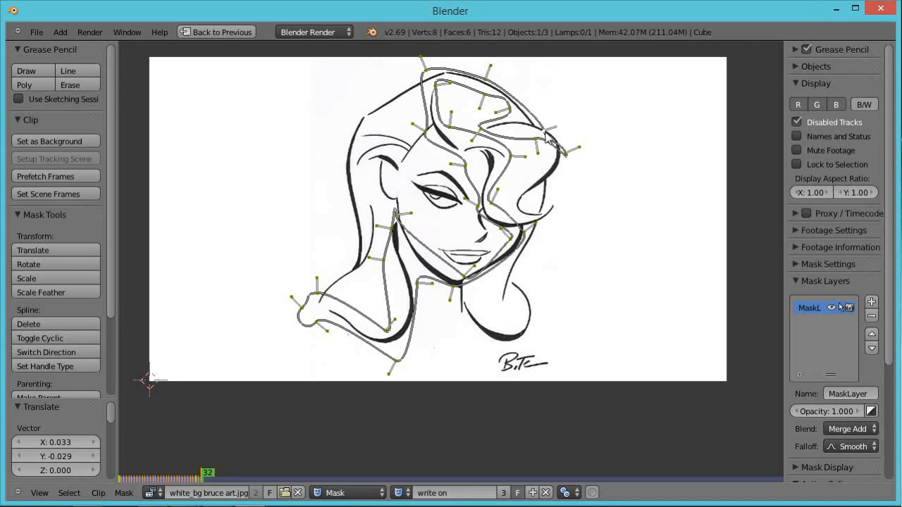
pyautogui.press('g')
pyautogui.click(567, 137)
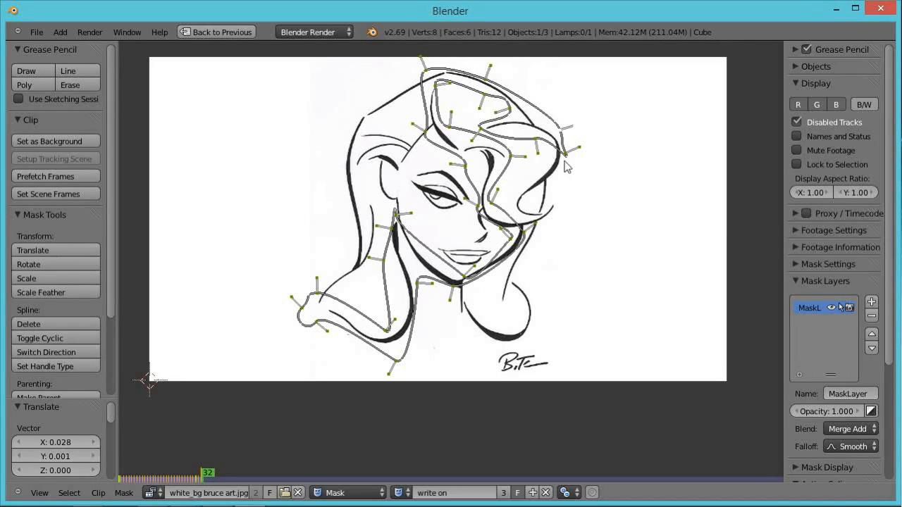
# On frame 33, move the leading mask point along the hair curl and rotate it 127.73°.
pyautogui.press('Right')
pyautogui.press('g')
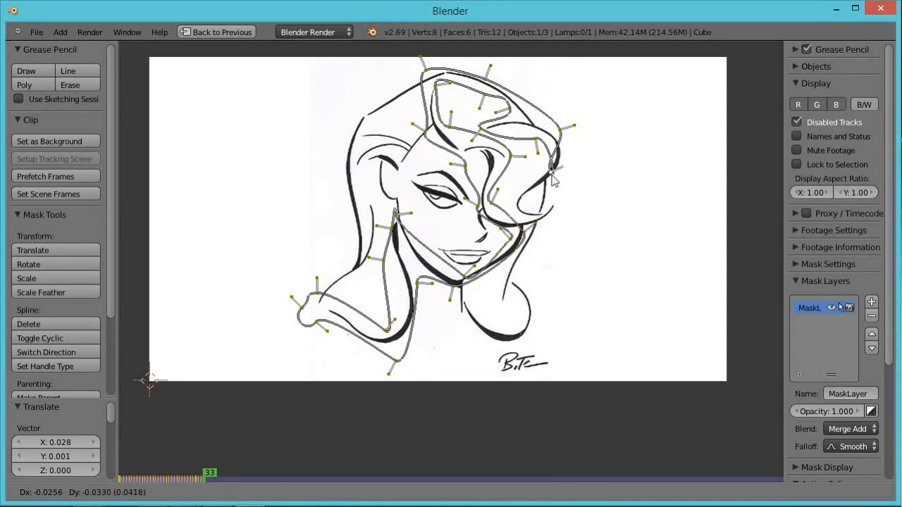
pyautogui.click(550, 179)
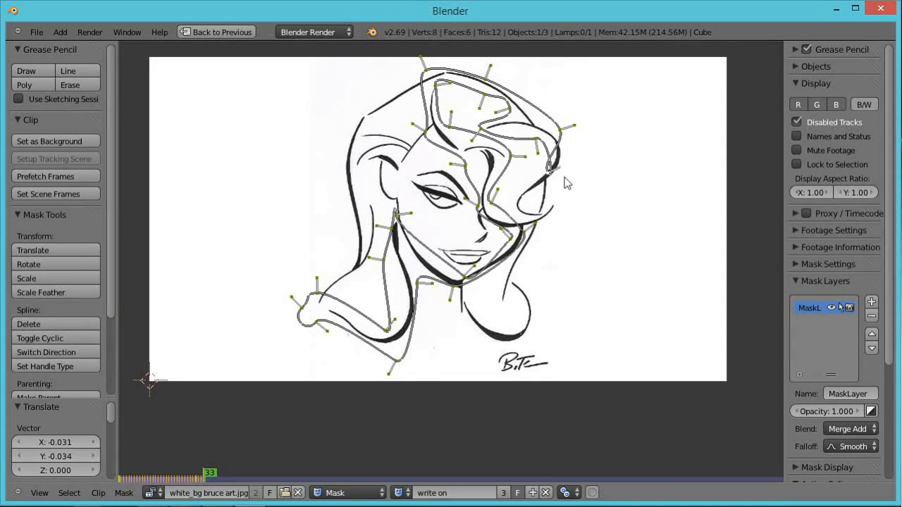
pyautogui.press('r')
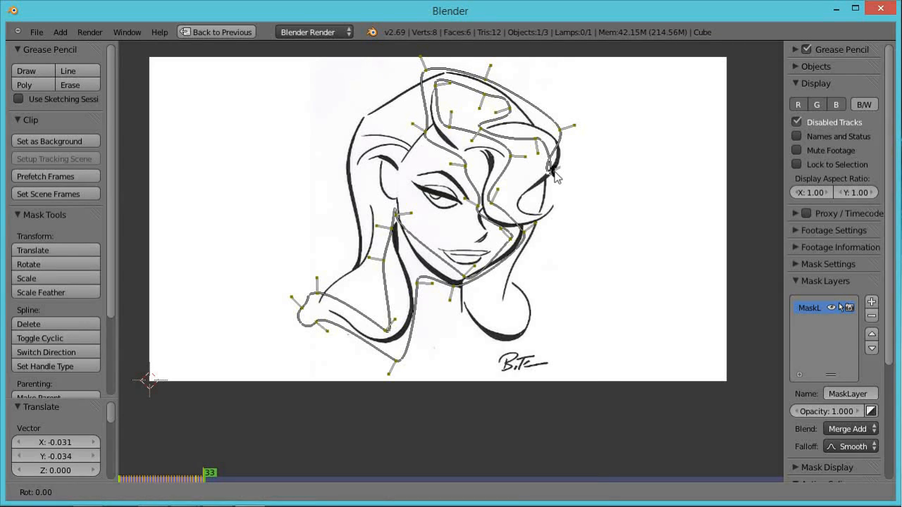
pyautogui.click(544, 184)
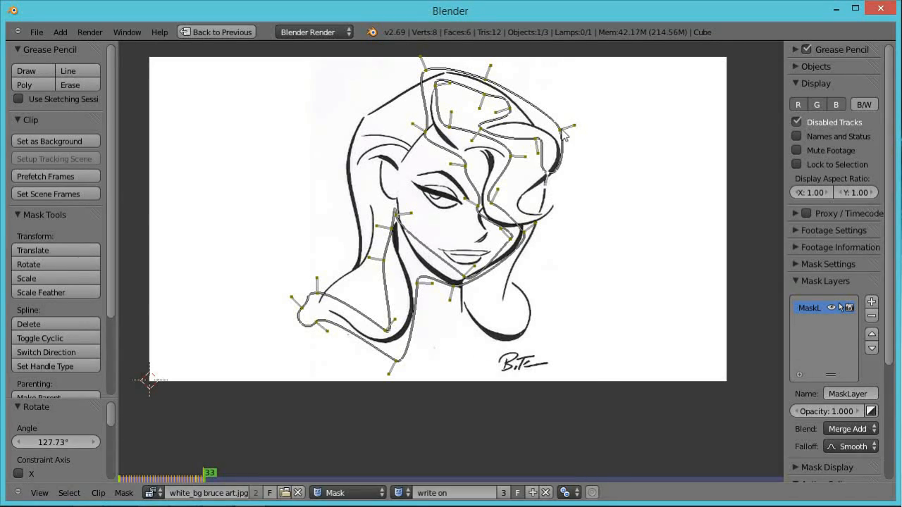
# Reposition the leading mask point several times so it follows the inner curl of the hair.
pyautogui.press('g')
pyautogui.click(580, 140)
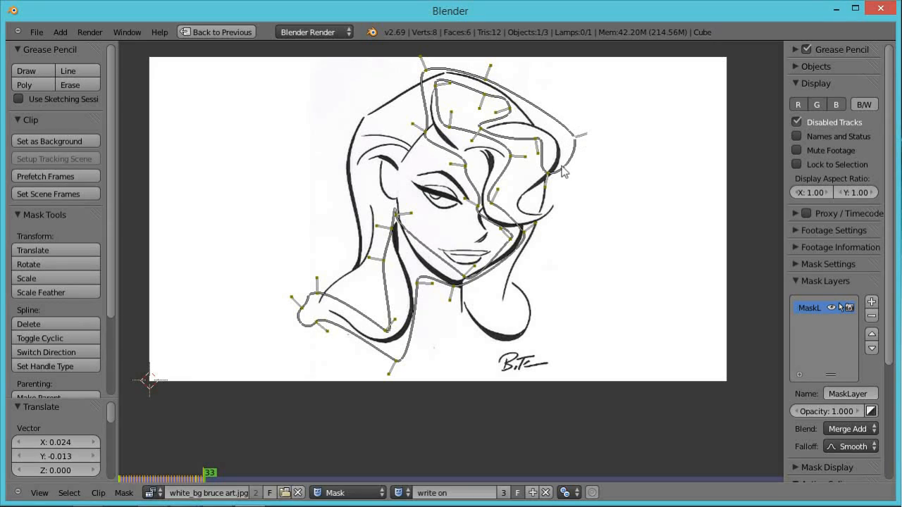
pyautogui.press('g')
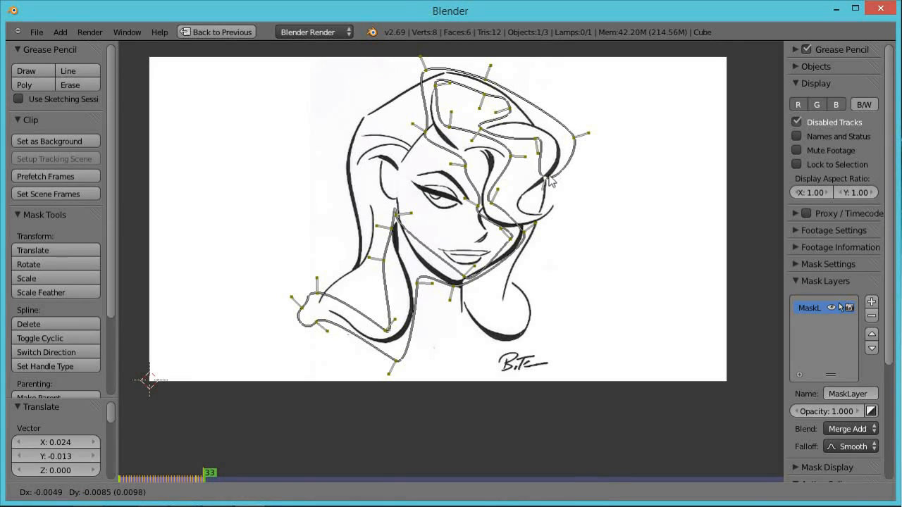
pyautogui.click(543, 185)
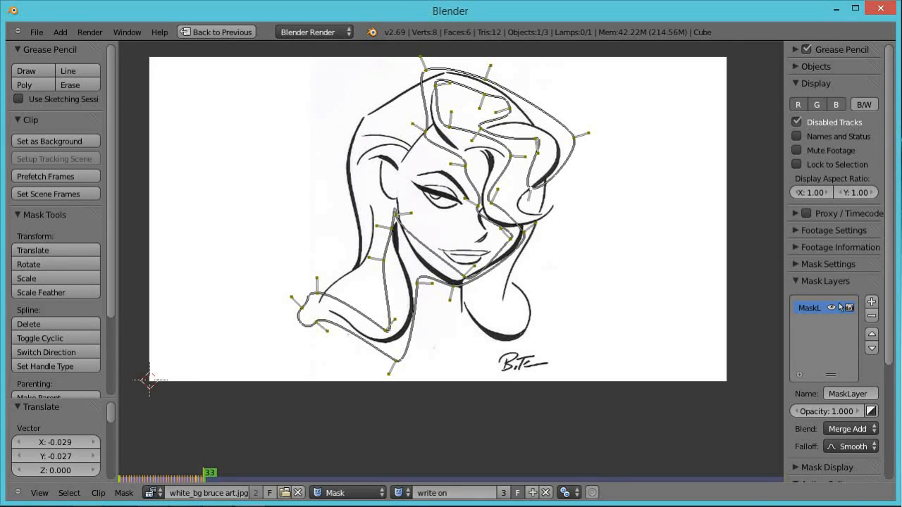
pyautogui.press('a')
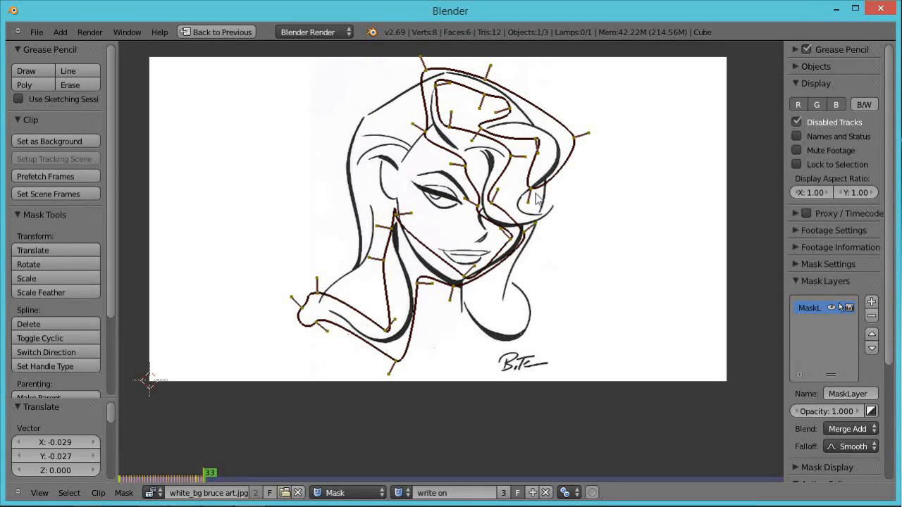
pyautogui.press('a')
pyautogui.press('g')
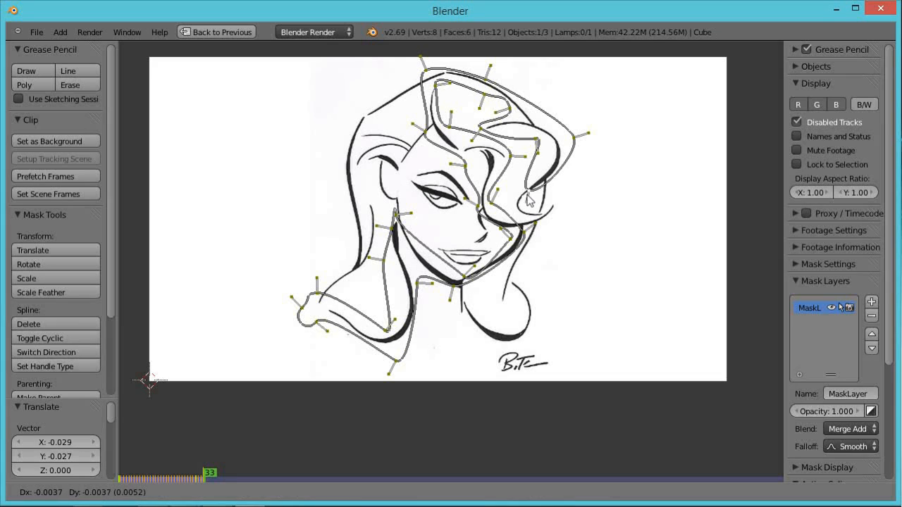
pyautogui.click(519, 213)
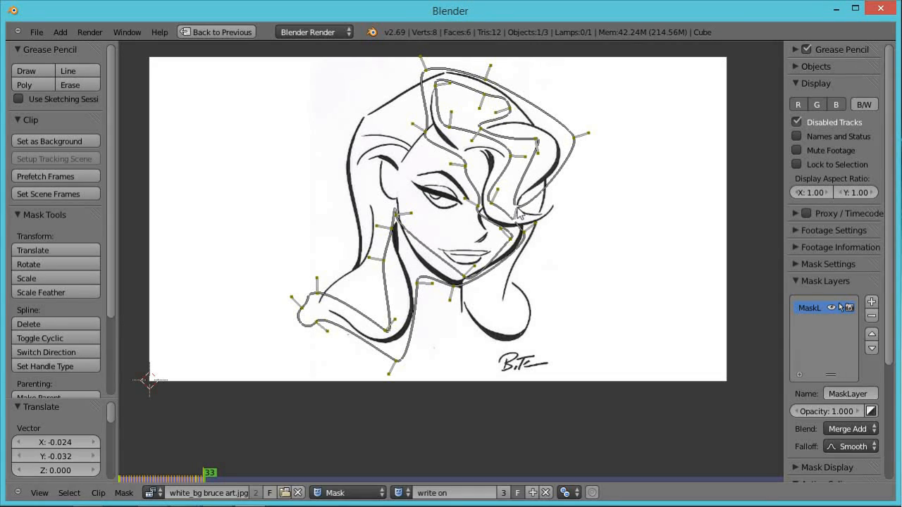
# On frame 34, move the leading point, then add a vertex along the curl and reposition it.
pyautogui.press('Right')
pyautogui.press('g')
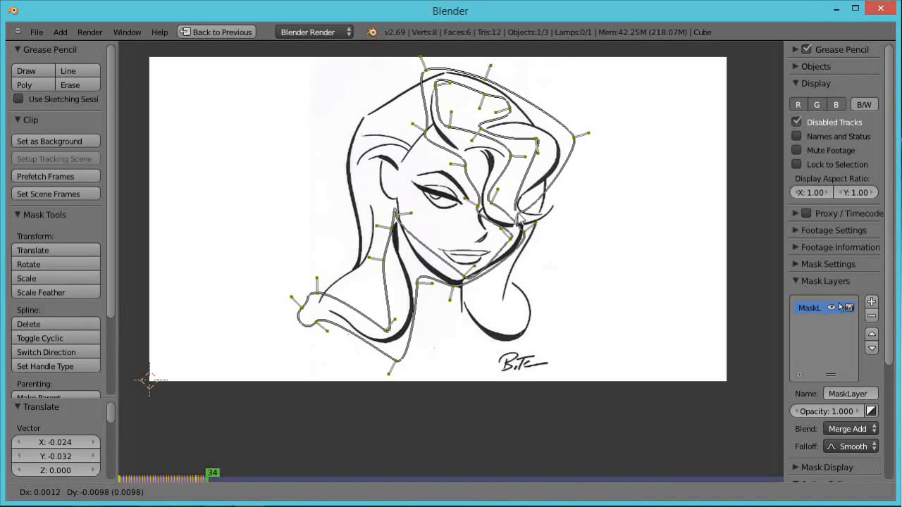
pyautogui.click(520, 215)
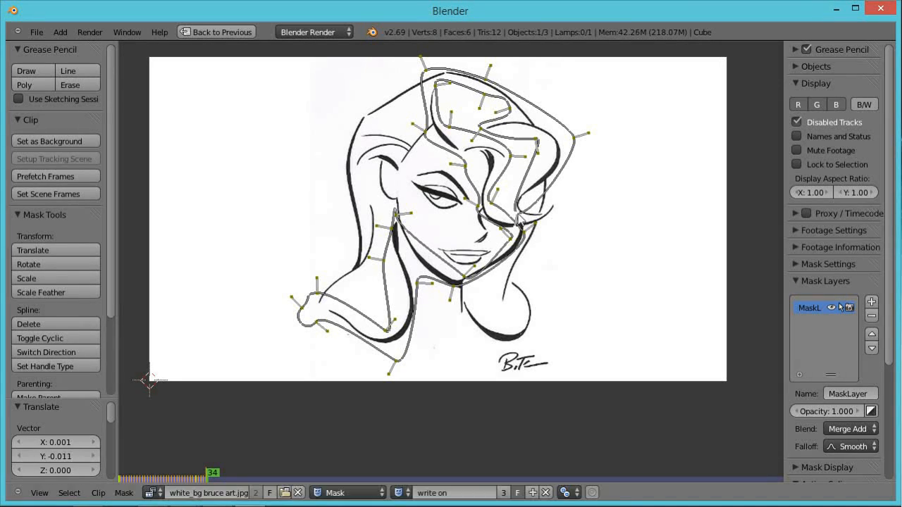
pyautogui.keyDown('ctrl'); pyautogui.click(537, 209); pyautogui.keyUp('ctrl')
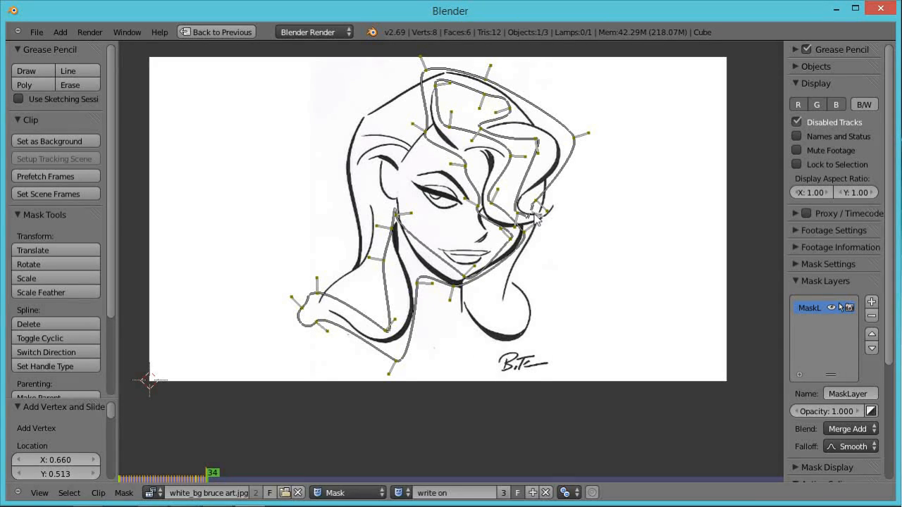
pyautogui.press('g')
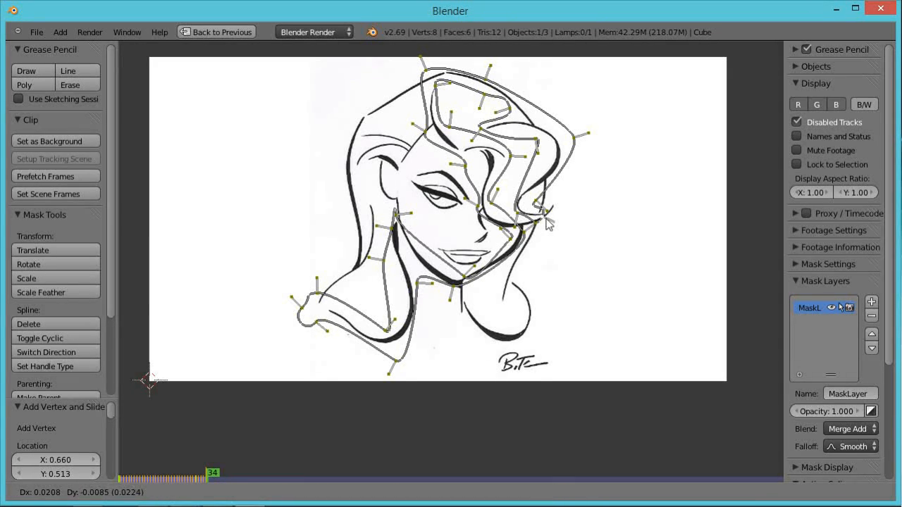
pyautogui.click(549, 222)
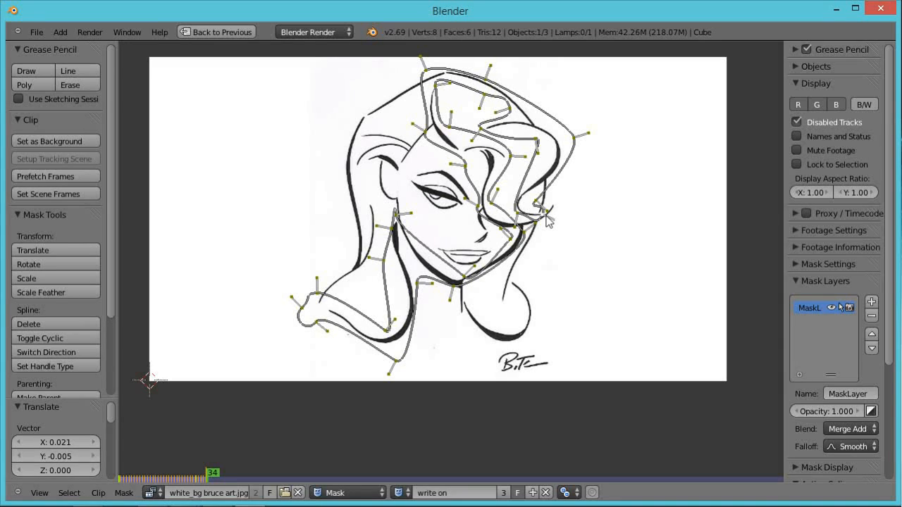
# Advance through frames 35 and 36, adding a vertex and moving the leading point down the curl.
pyautogui.press('Right')
pyautogui.press('g')
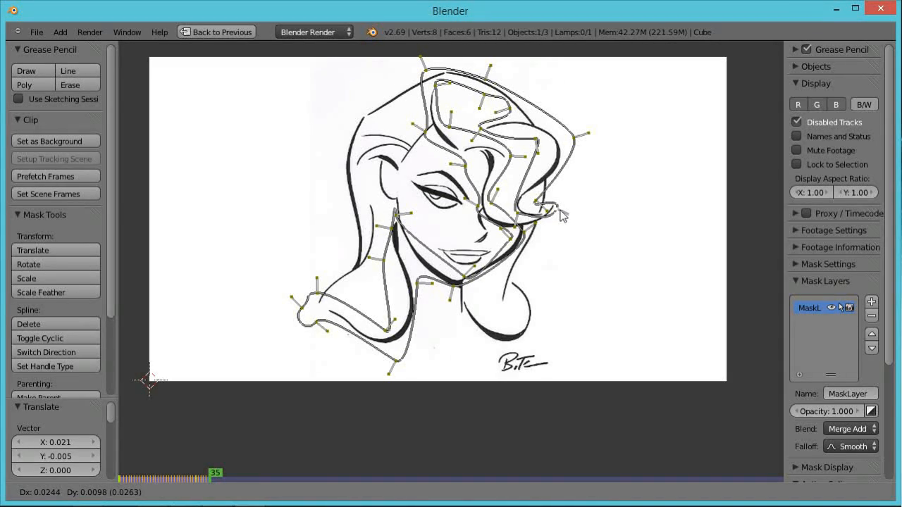
pyautogui.click(561, 215)
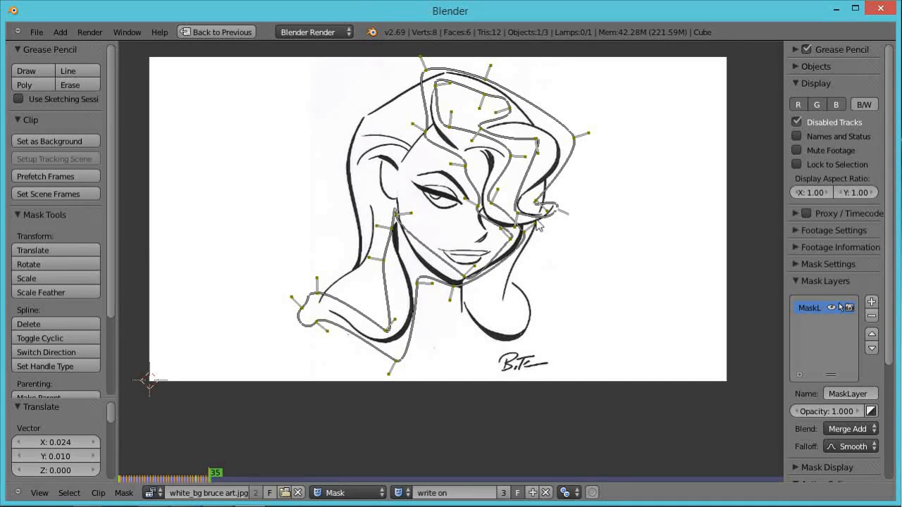
pyautogui.keyDown('ctrl'); pyautogui.click(533, 217); pyautogui.keyUp('ctrl')
pyautogui.press('Right')
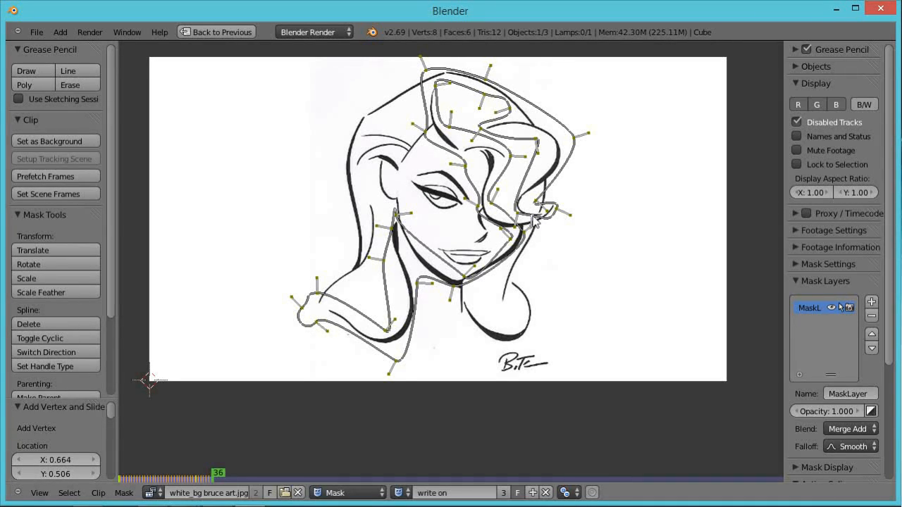
pyautogui.press('g')
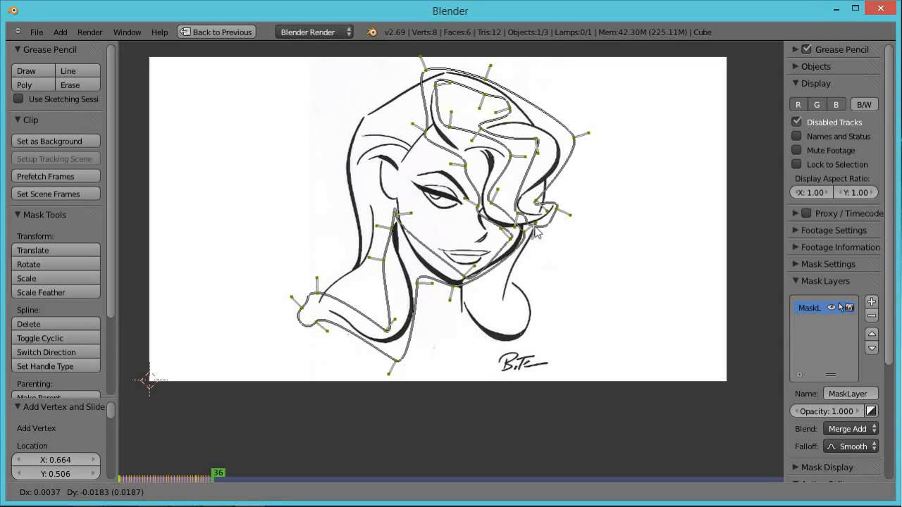
pyautogui.click(536, 231)
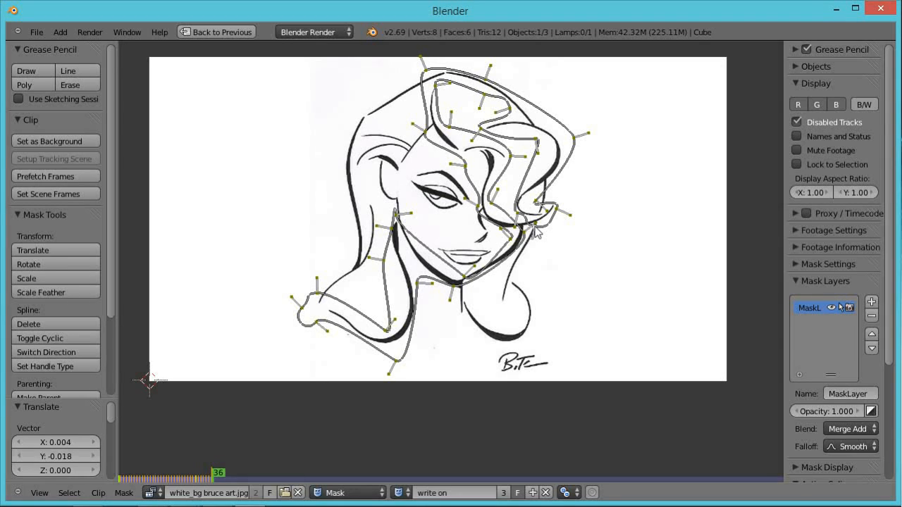
# Advance through frames 37 and 38, moving the leading point down the hair strand beside the cheek.
pyautogui.press('Right')
pyautogui.press('g')
pyautogui.click(532, 248)
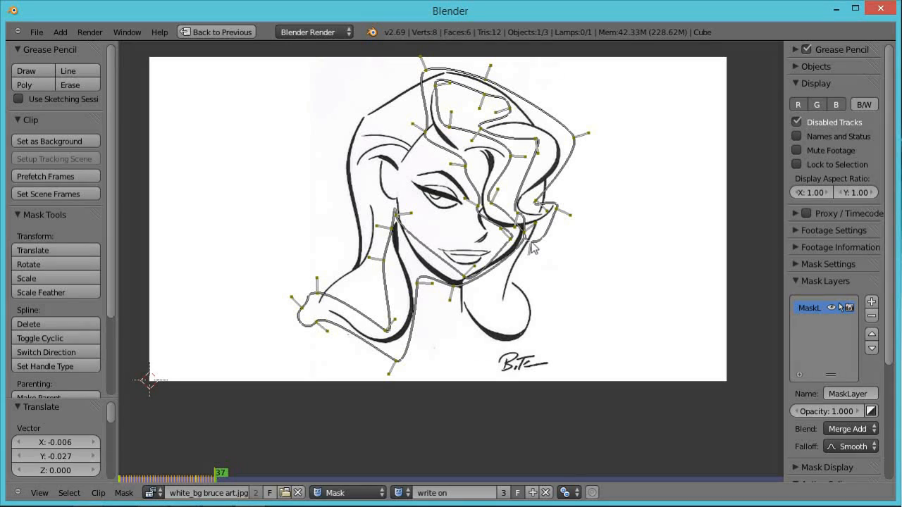
pyautogui.press('Right')
pyautogui.press('g')
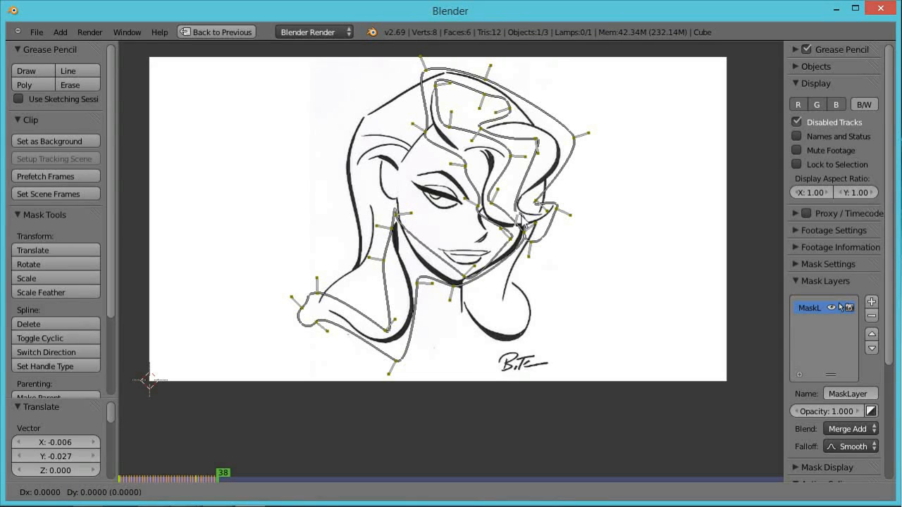
pyautogui.click(530, 227)
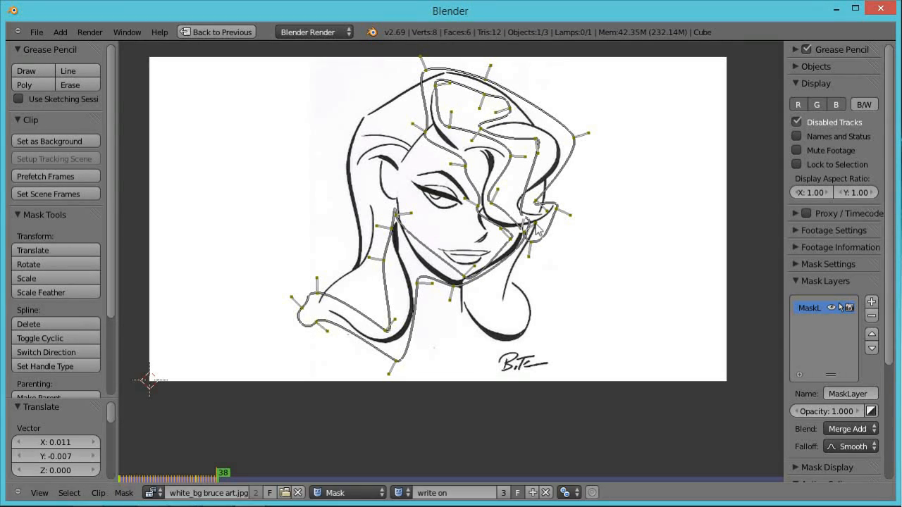
pyautogui.scroll(2, 532, 229)
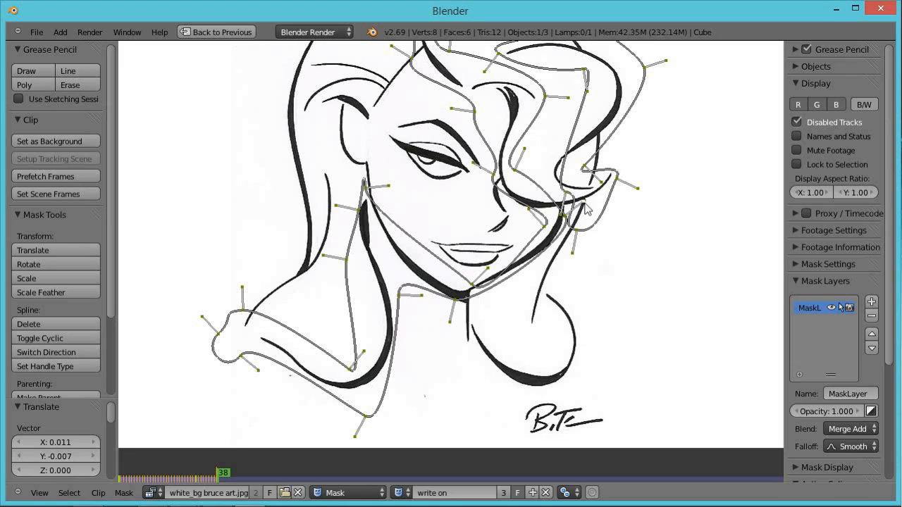
pyautogui.press('g')
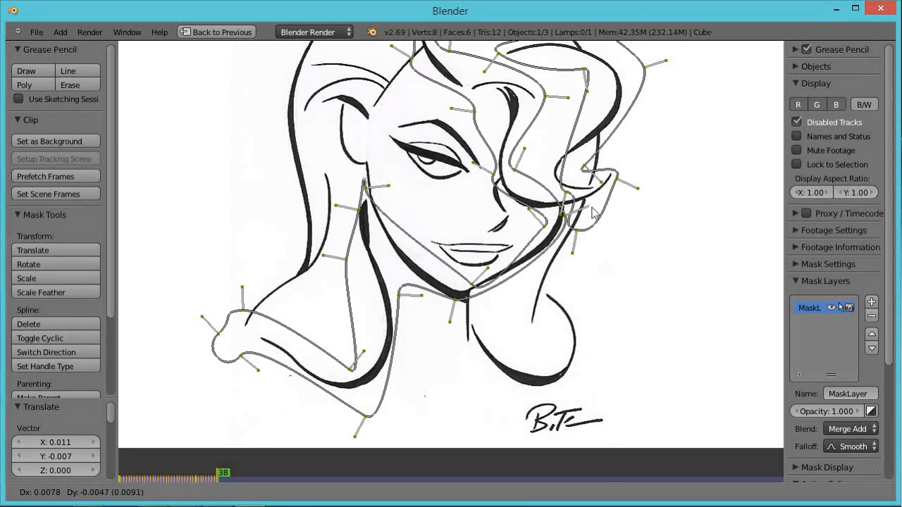
pyautogui.click(597, 215)
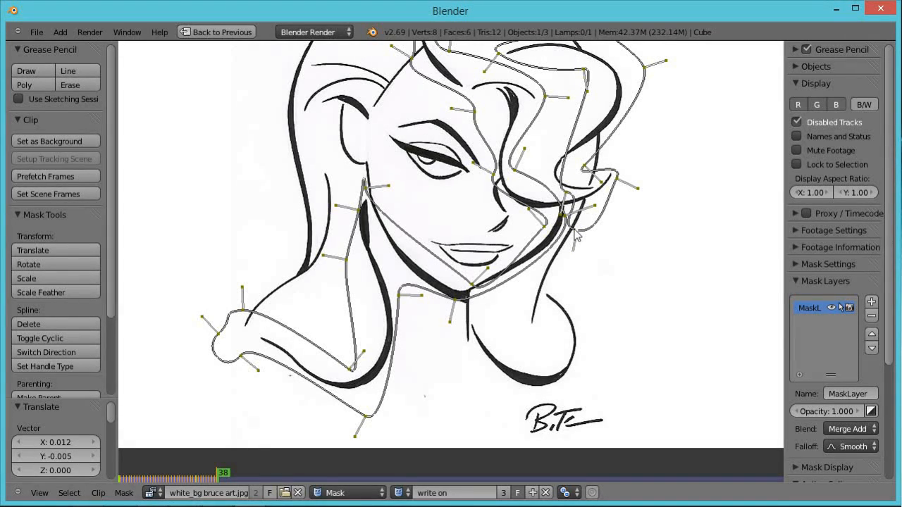
pyautogui.press('g')
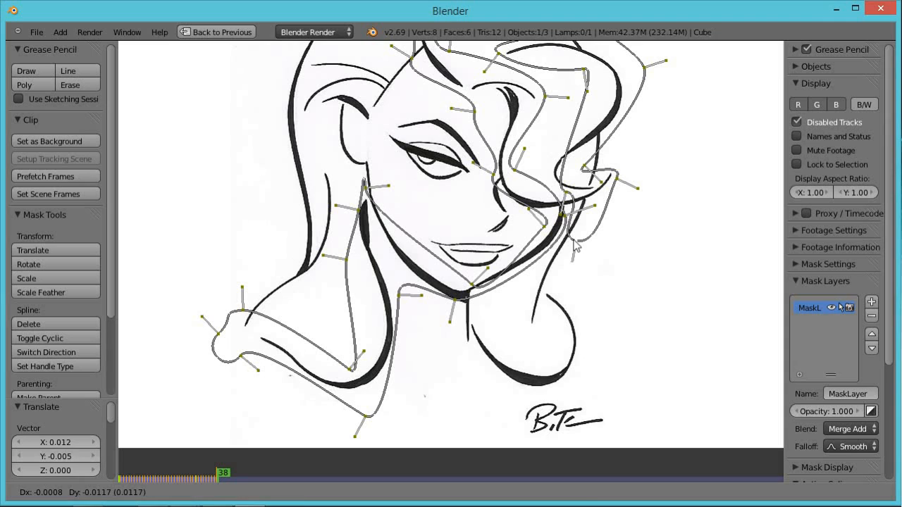
pyautogui.click(580, 247)
# On frame 39, add vertices along the strand, adjust a handle and reposition the leading point.
pyautogui.press('Right')
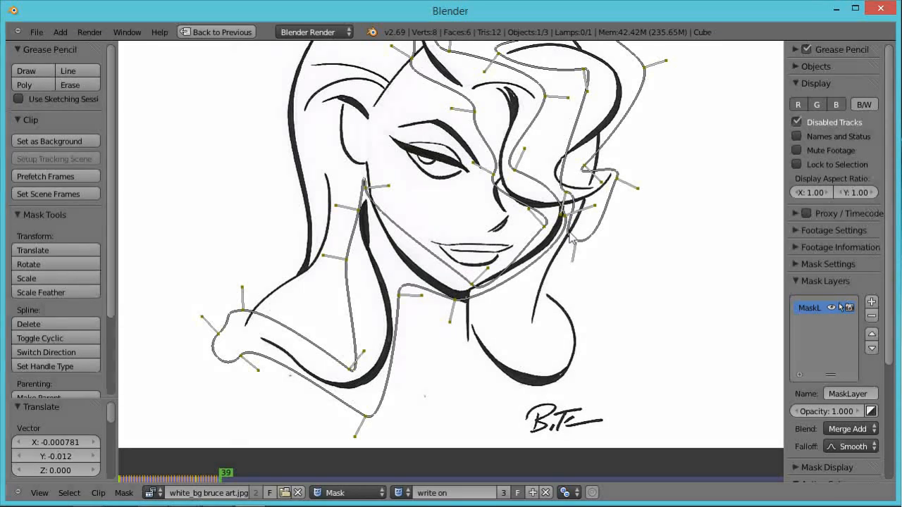
pyautogui.keyDown('ctrl'); pyautogui.click(567, 234); pyautogui.keyUp('ctrl')
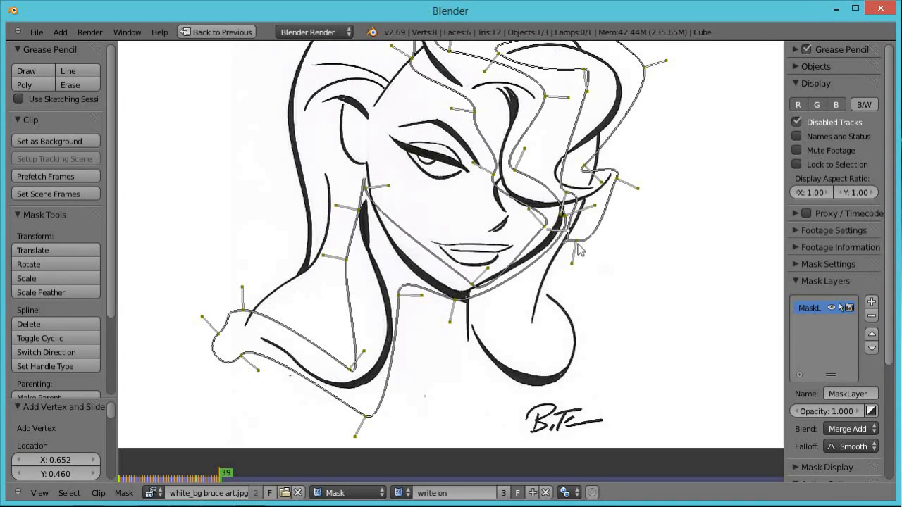
pyautogui.moveTo(577, 247); pyautogui.dragTo(588, 261)
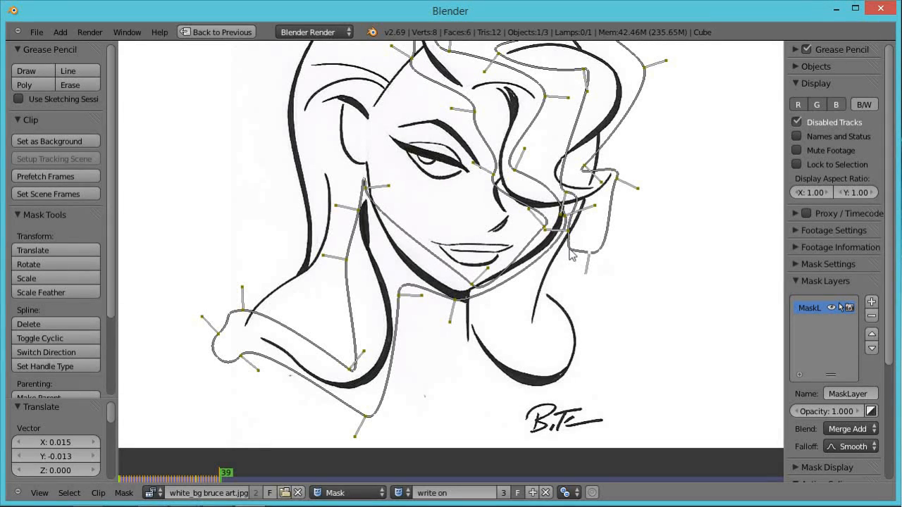
pyautogui.press('g')
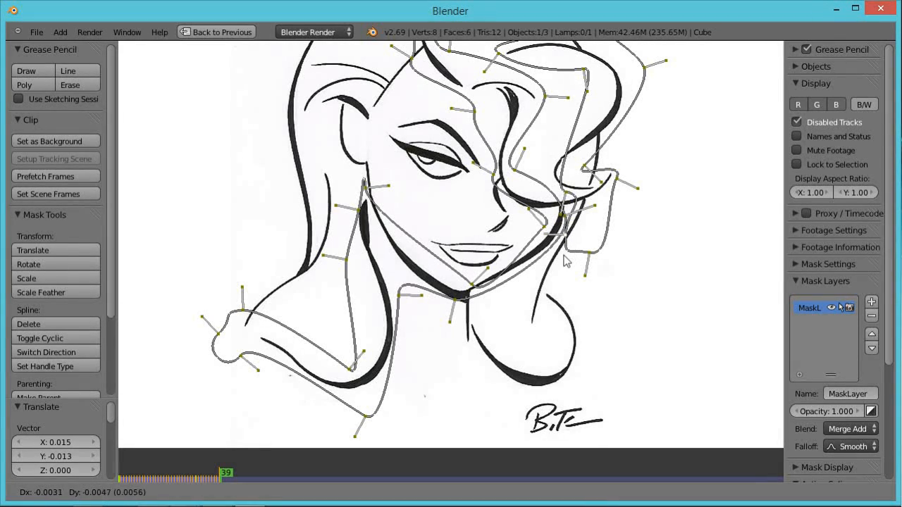
pyautogui.click(569, 257)
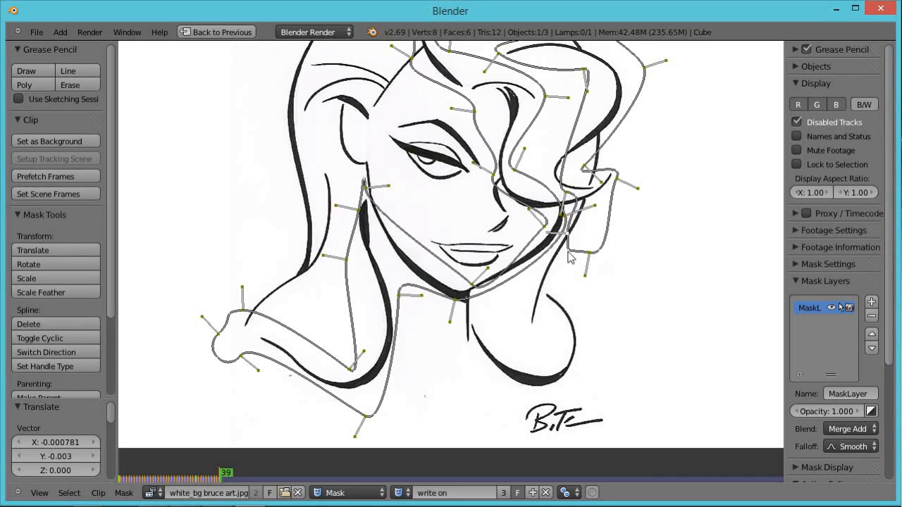
pyautogui.keyDown('ctrl'); pyautogui.click(569, 257); pyautogui.keyUp('ctrl')
pyautogui.press('g')
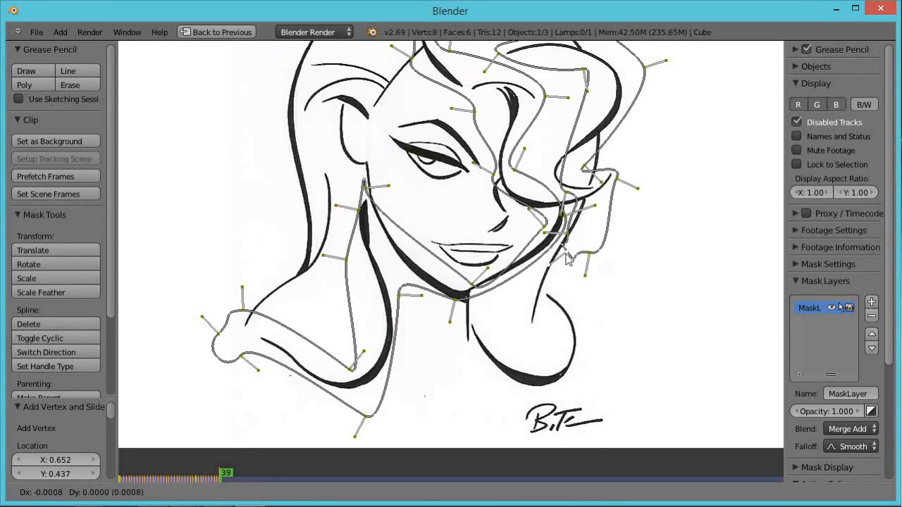
pyautogui.click(559, 262)
# Advance through frames 40 and 41, moving the leading point further down the hair strand beside the cheek.
pyautogui.press('Right')
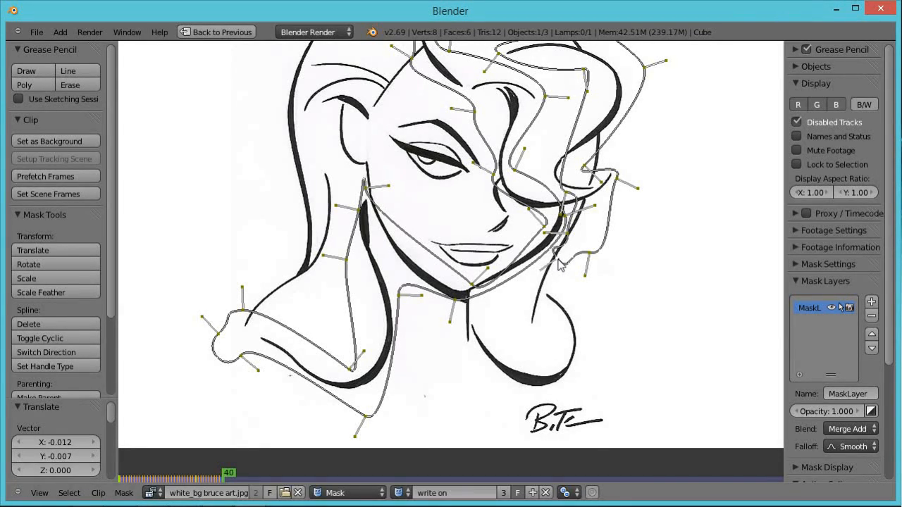
pyautogui.press('g')
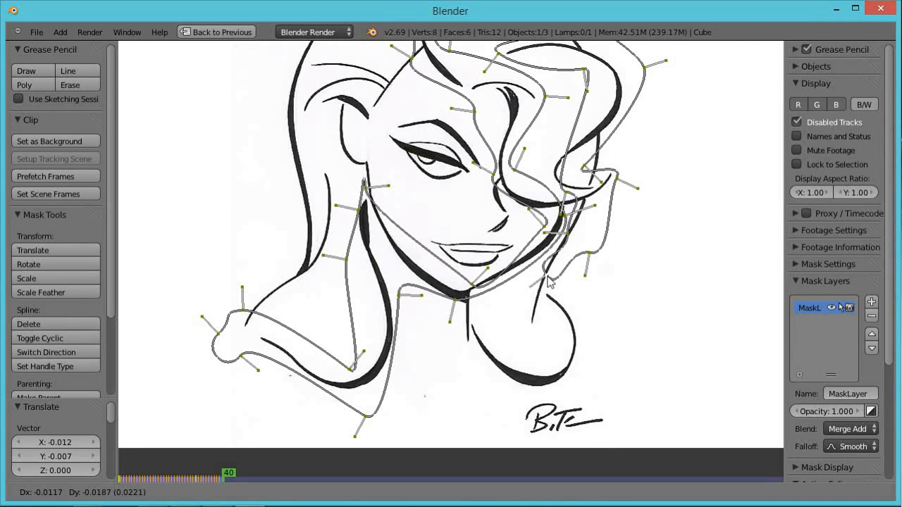
pyautogui.click(549, 280)
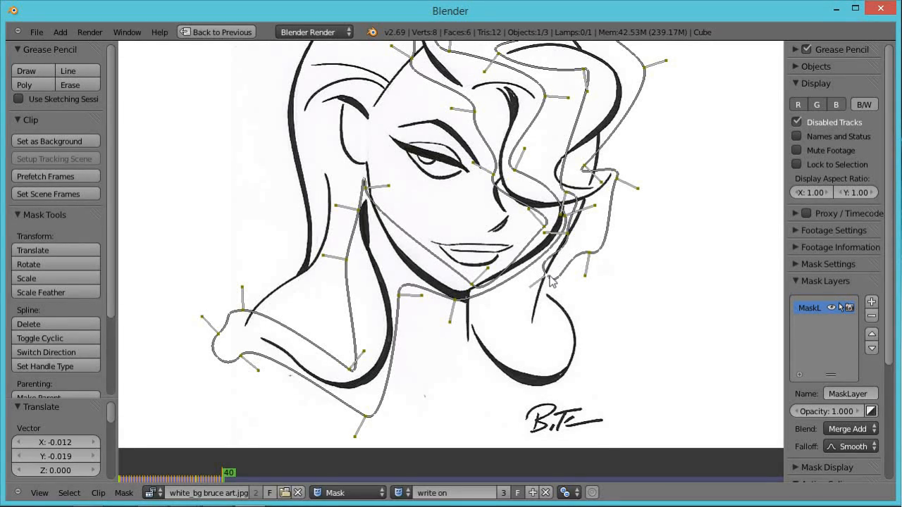
pyautogui.press('Right')
pyautogui.press('g')
pyautogui.click(551, 279)
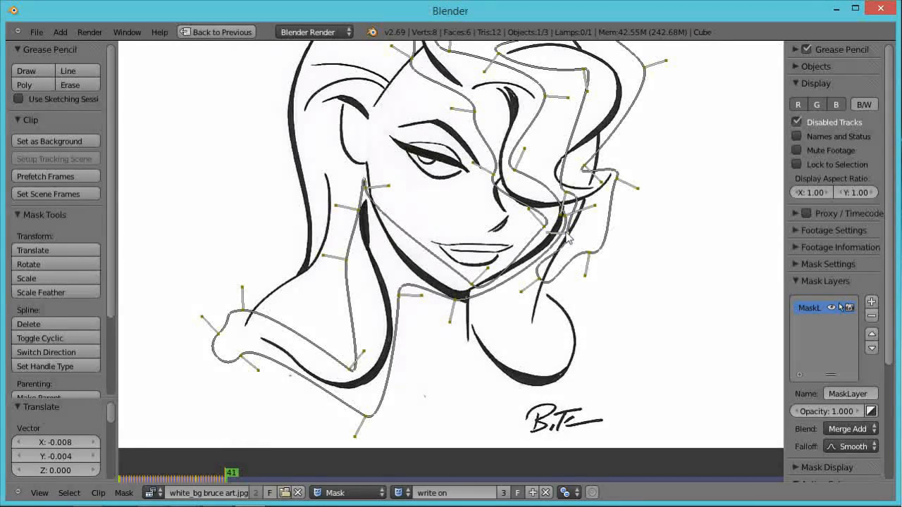
# Reposition the leading point on frame 41, then advance to frame 42 and move it down toward the neck.
pyautogui.press('g')
pyautogui.click(568, 243)
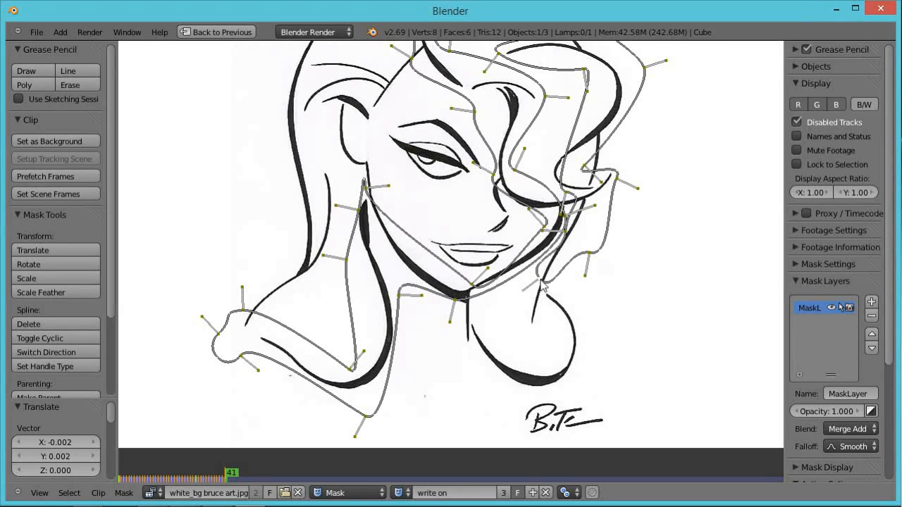
pyautogui.press('Right')
pyautogui.press('g')
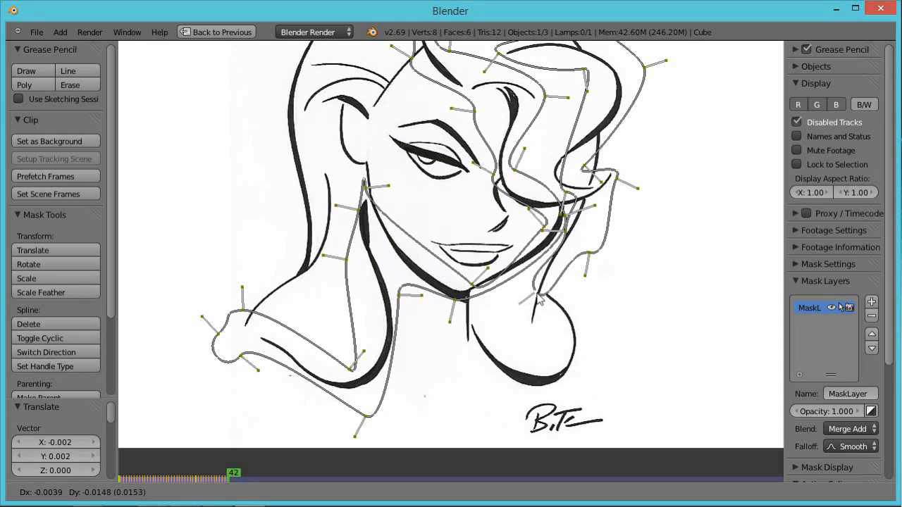
pyautogui.click(539, 301)
# Advance through frames 43 and 44, moving the leading point down the neck line toward the shoulder.
pyautogui.press('Right')
pyautogui.press('g')
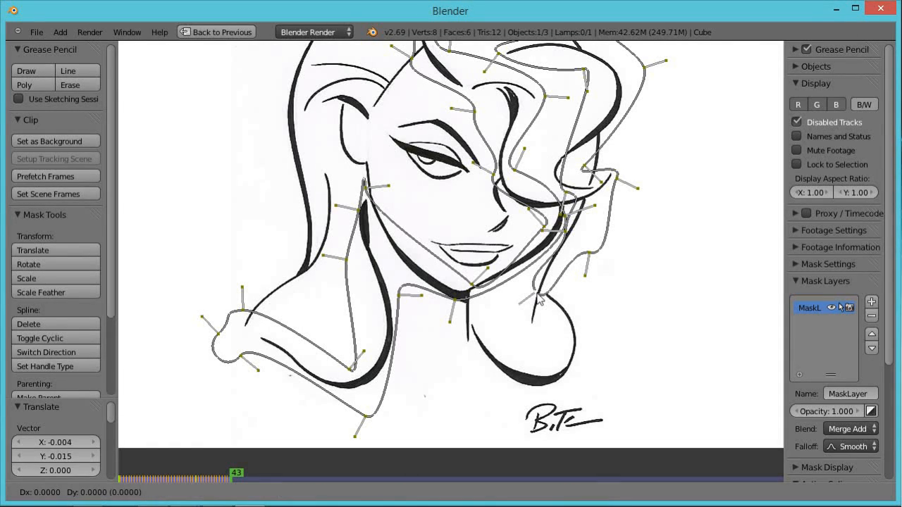
pyautogui.click(533, 317)
pyautogui.press('Right')
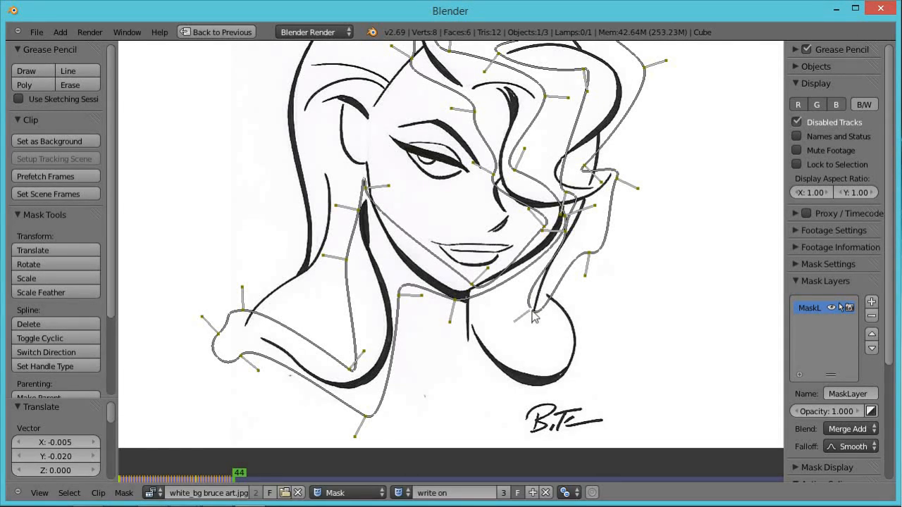
pyautogui.press('g')
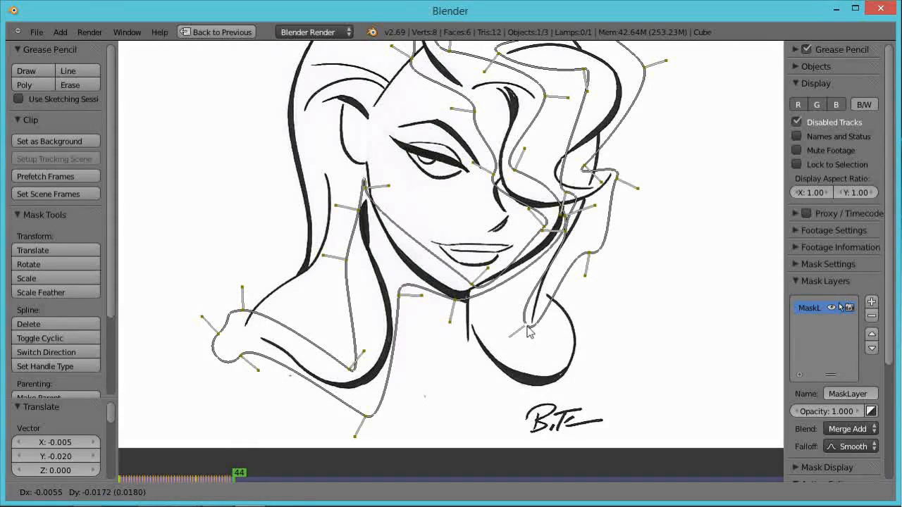
pyautogui.click(531, 329)
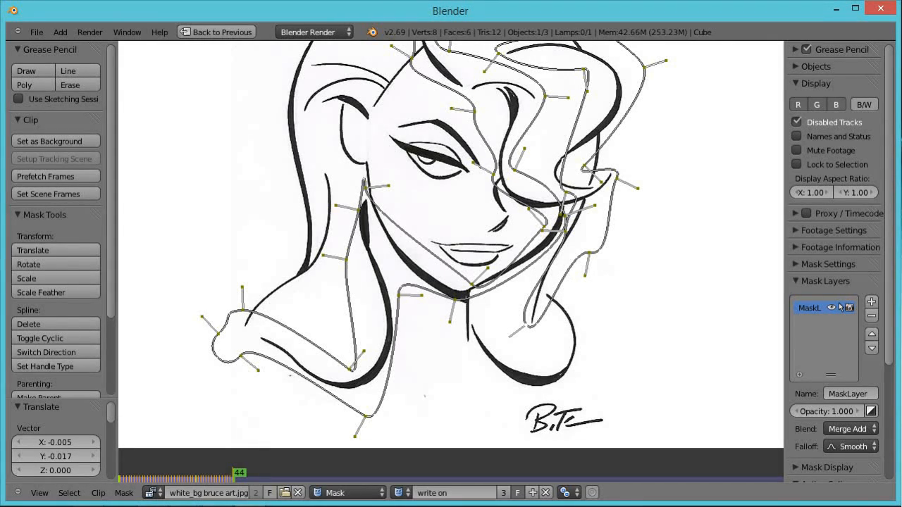
# Select all mask points, step to frame 45 in the full layout, and zoom out to review the whole mask.
pyautogui.press('a')
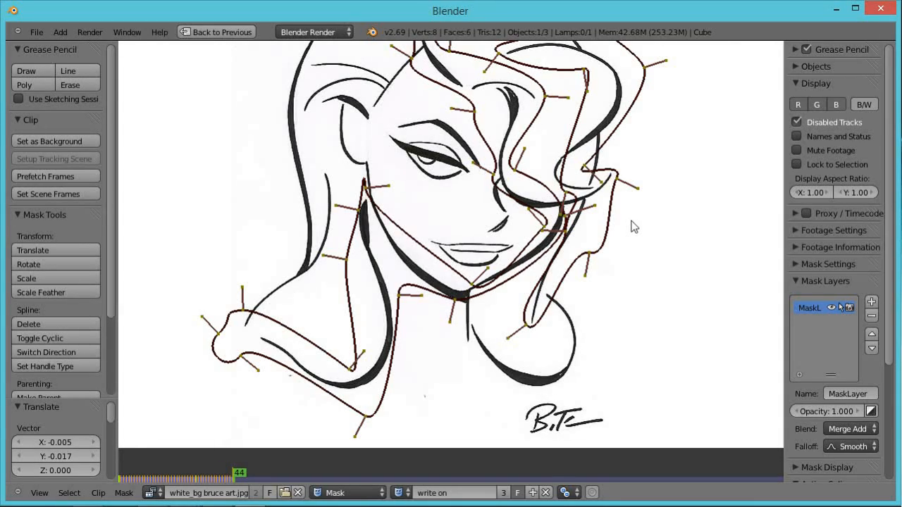
pyautogui.hotkey('ctrl', 'Up')
pyautogui.moveTo(234, 461)
pyautogui.mouseDown()
pyautogui.moveTo(143, 463)
pyautogui.moveTo(194, 453)
pyautogui.moveTo(212, 464)
pyautogui.moveTo(255, 457)
pyautogui.moveTo(287, 470)
pyautogui.moveTo(240, 491)
pyautogui.mouseUp()
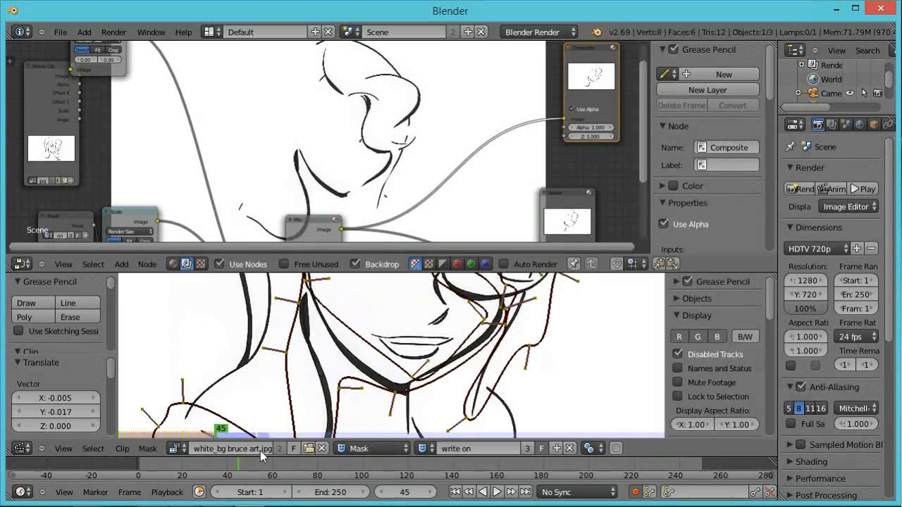
pyautogui.hotkey('ctrl', 'Up')
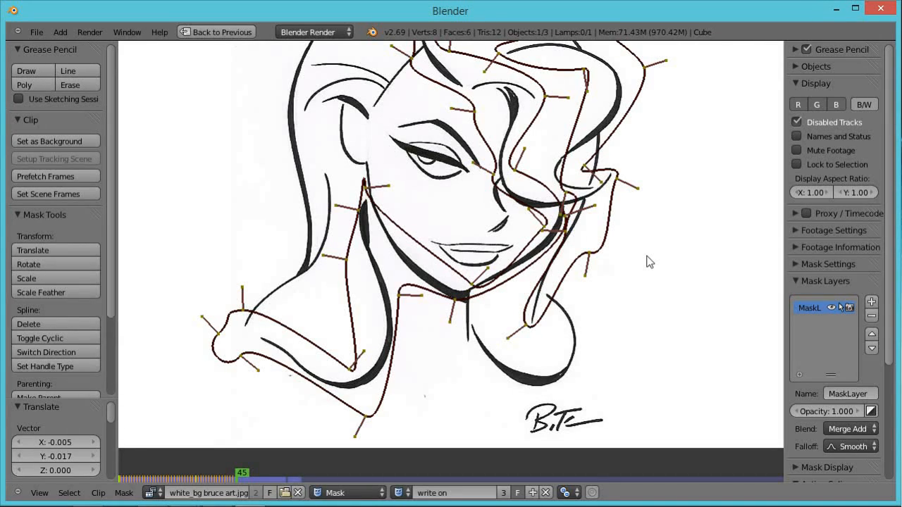
pyautogui.scroll(-1, 634, 252)
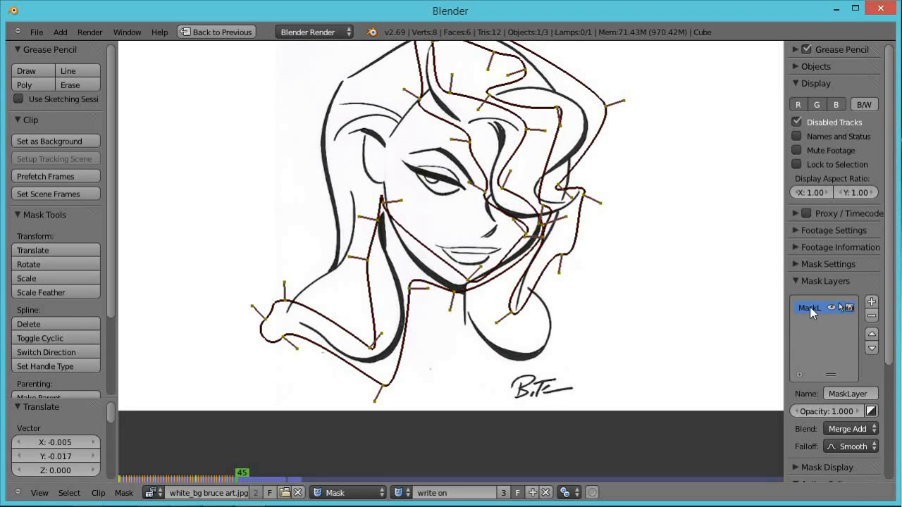
# Add a new mask layer and draw a small closed mask shape at the top of the chest line below the chin.
pyautogui.click(872, 304)
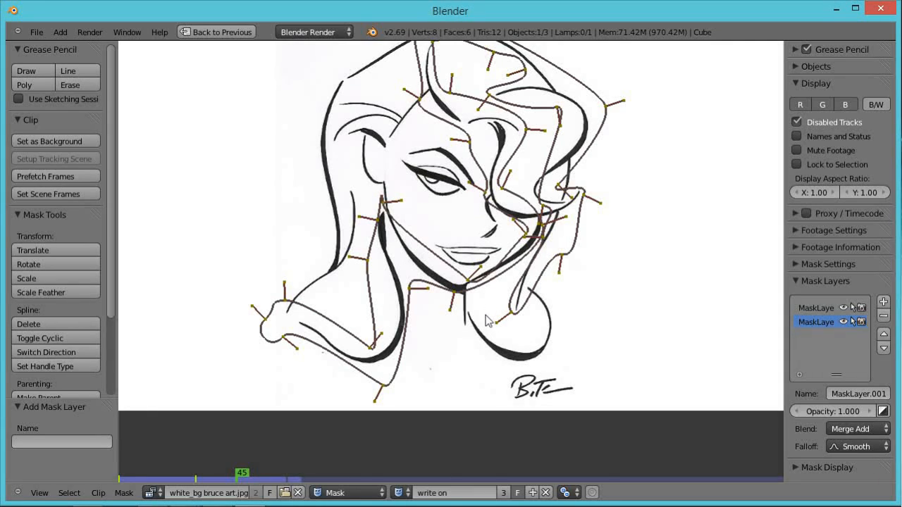
pyautogui.keyDown('ctrl'); pyautogui.click(482, 325); pyautogui.keyUp('ctrl')
pyautogui.keyDown('ctrl'); pyautogui.click(482, 321); pyautogui.keyUp('ctrl')
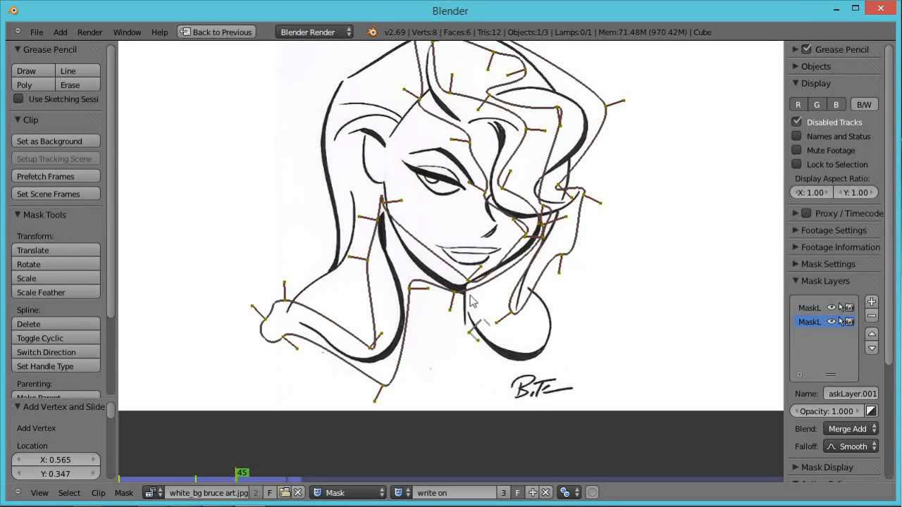
pyautogui.keyDown('ctrl'); pyautogui.click(470, 305); pyautogui.keyUp('ctrl')
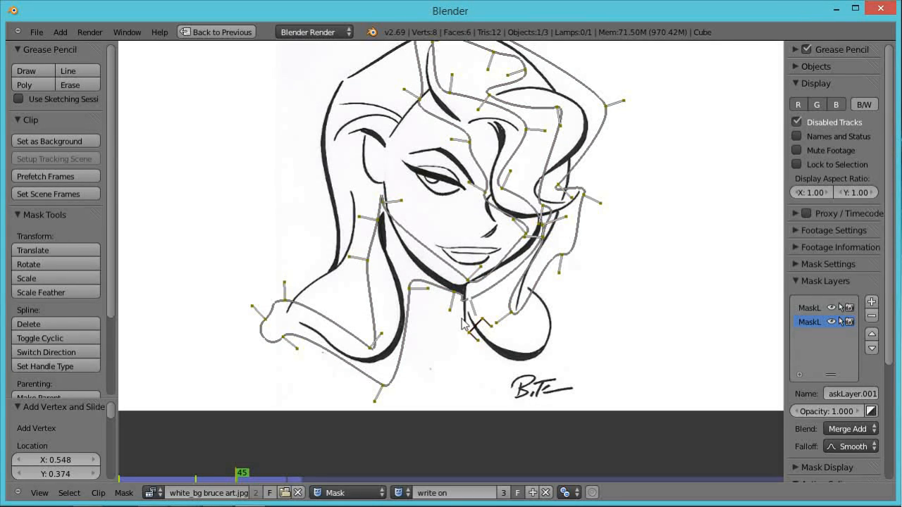
pyautogui.hotkey('ctrl', 'z')
pyautogui.keyDown('ctrl'); pyautogui.click(477, 307); pyautogui.keyUp('ctrl')
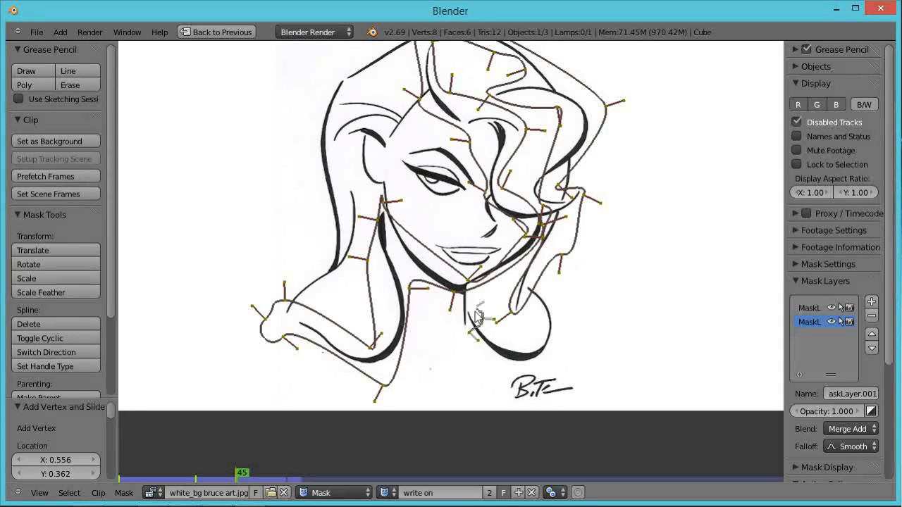
pyautogui.keyDown('ctrl'); pyautogui.click(457, 326); pyautogui.keyUp('ctrl')
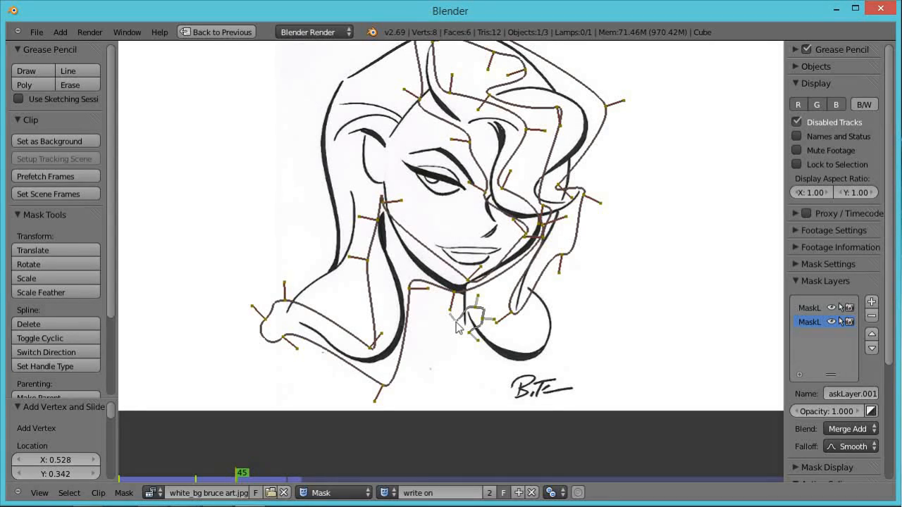
pyautogui.hotkey('alt', 'c')
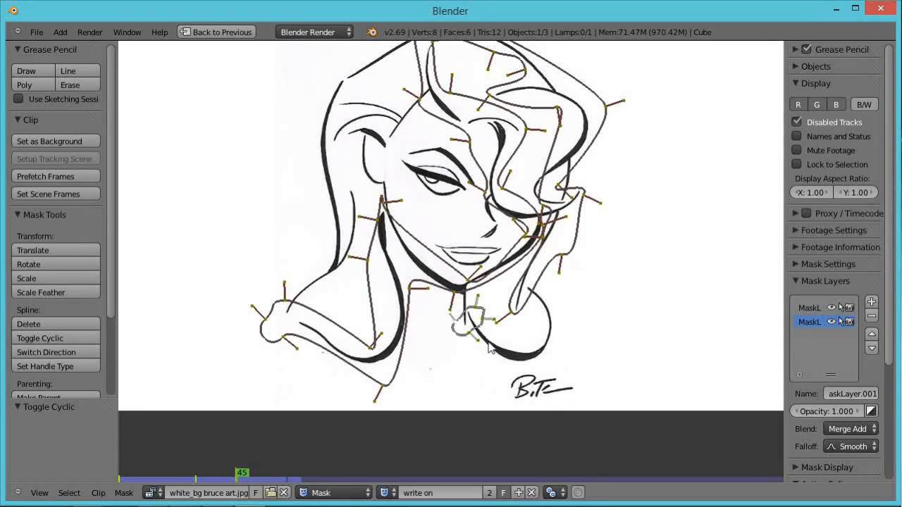
# Advance to frame 46 and move the new mask's points down along the chest curve.
pyautogui.press('Right')
pyautogui.press('g')
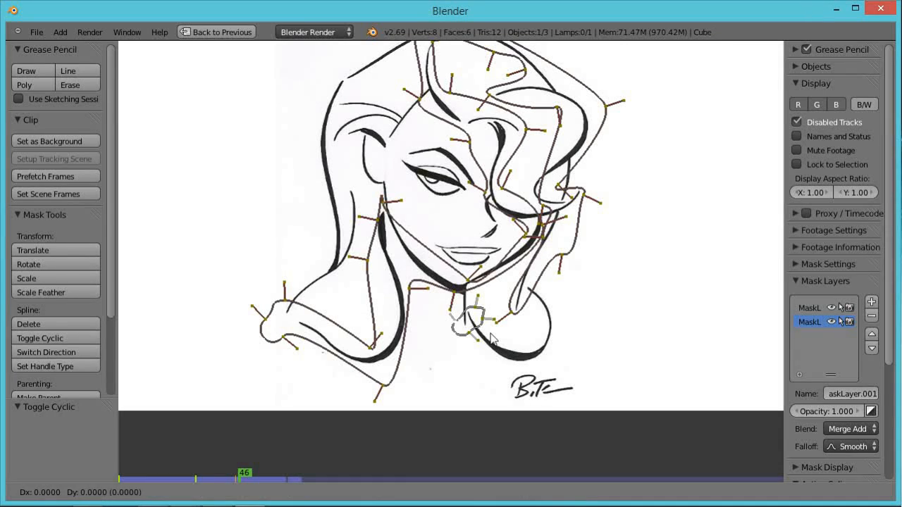
pyautogui.click(484, 326)
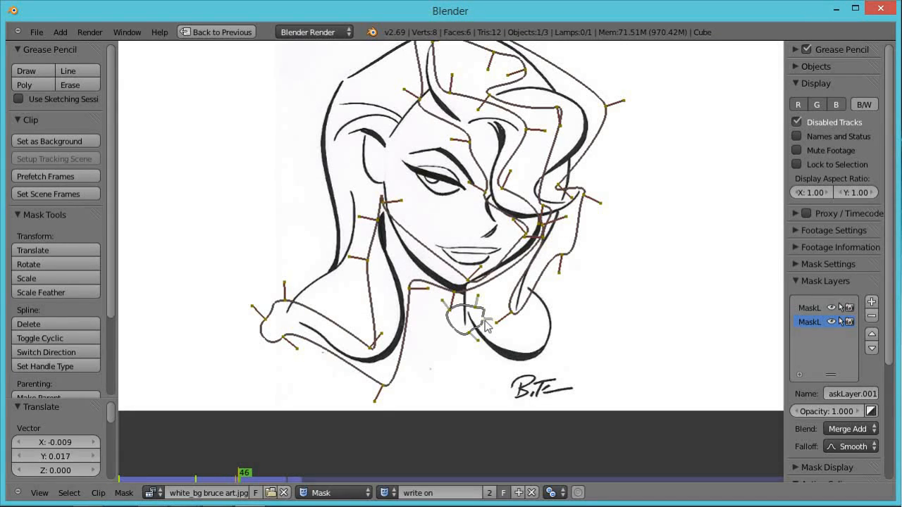
pyautogui.press('g')
pyautogui.click(491, 344)
# Advance to frame 47, move the points further down the chest curve and rotate them about 73 degrees.
pyautogui.press('Right')
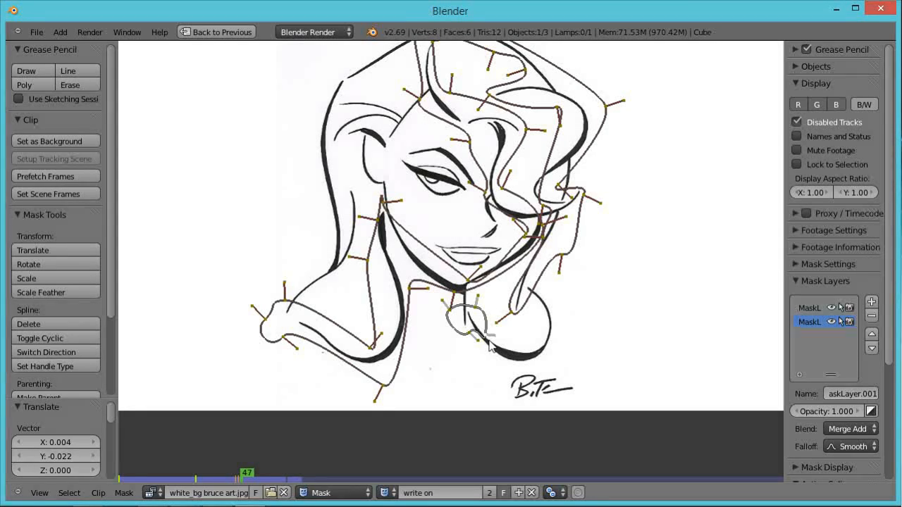
pyautogui.press('g')
pyautogui.click(506, 369)
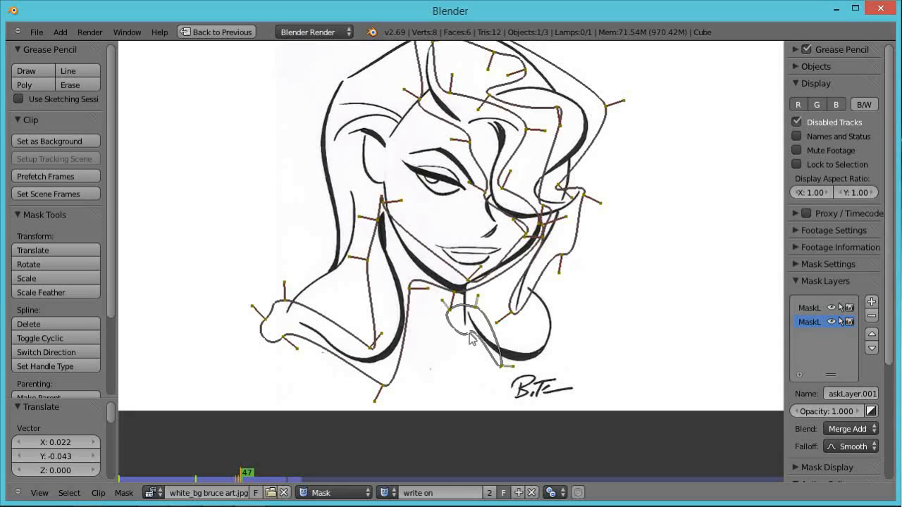
pyautogui.press('r')
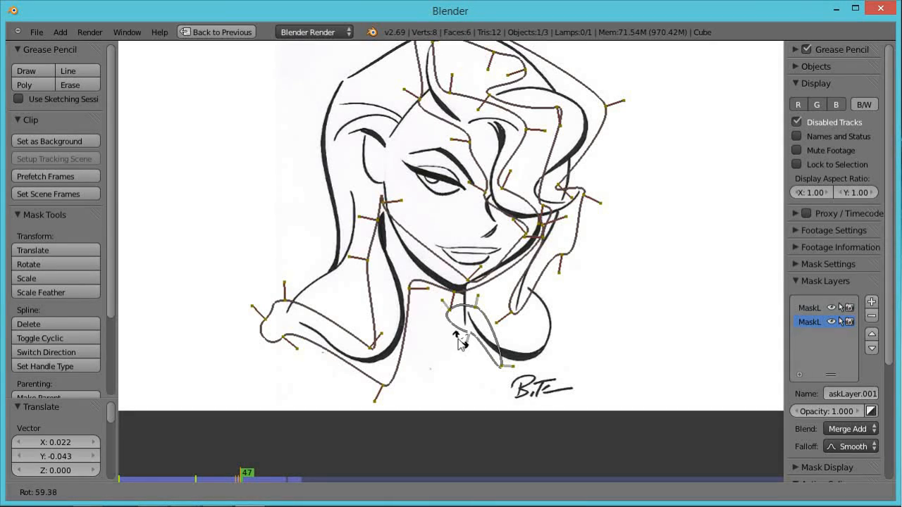
pyautogui.click(459, 343)
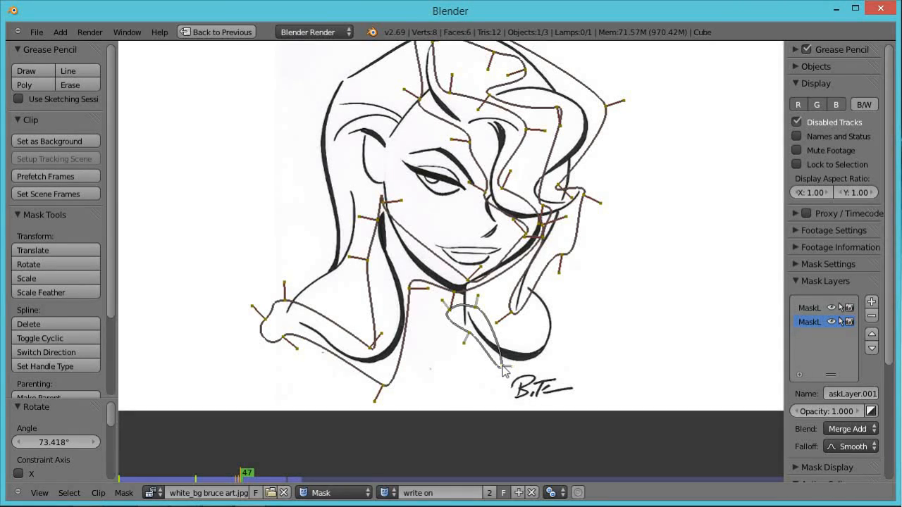
# On frame 48, move the leading points to the bottom of the chest curve and insert an extra vertex along the mask.
pyautogui.press('Right')
pyautogui.press('g')
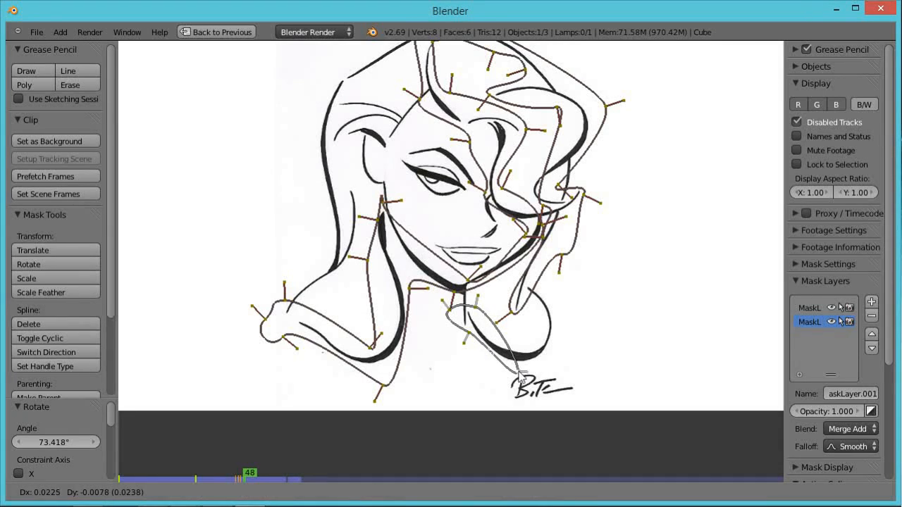
pyautogui.click(524, 380)
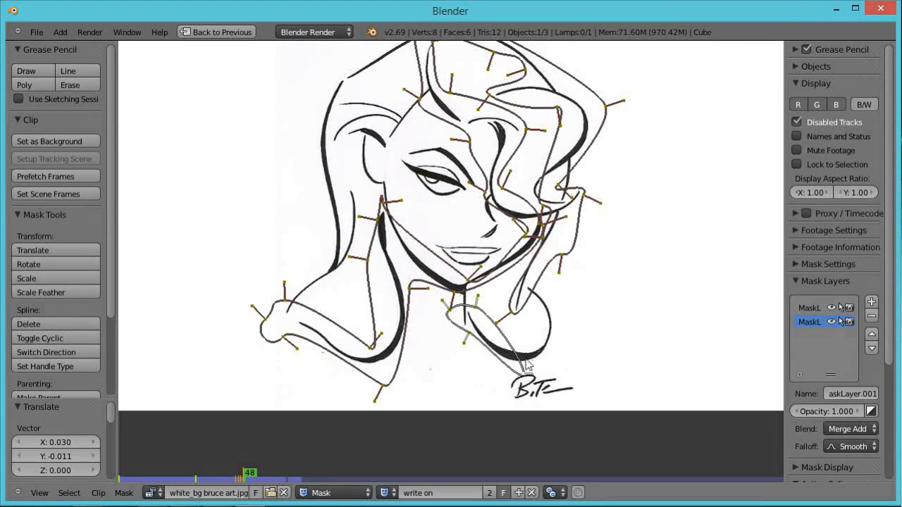
pyautogui.keyDown('ctrl'); pyautogui.click(513, 348); pyautogui.keyUp('ctrl')
pyautogui.keyDown('ctrl'); pyautogui.click(521, 356); pyautogui.keyUp('ctrl')
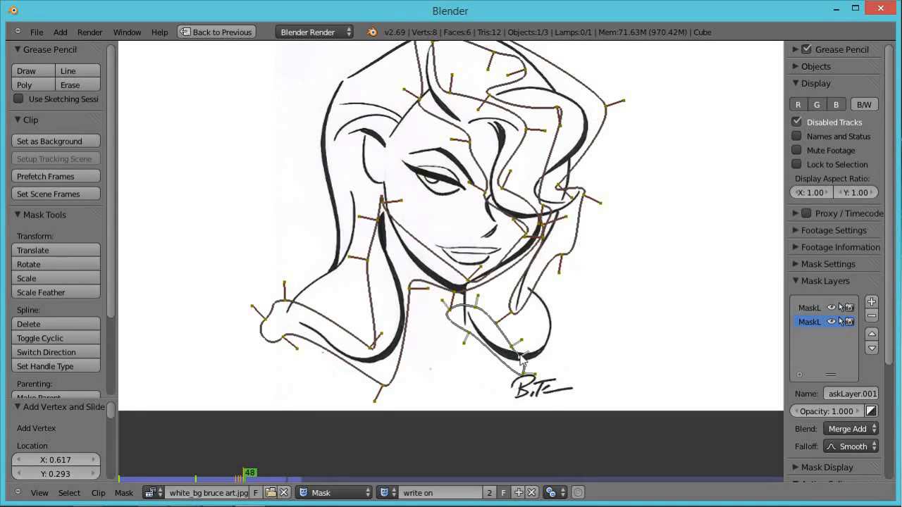
pyautogui.press('g')
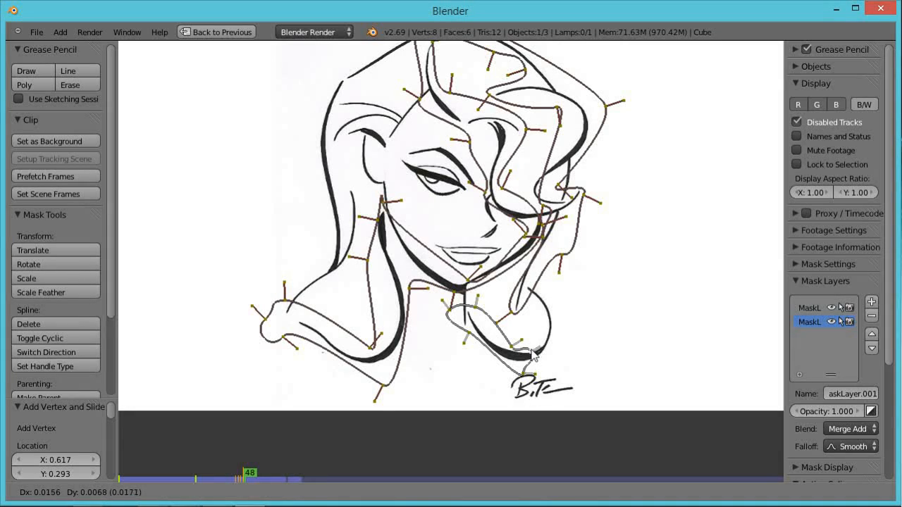
pyautogui.click(537, 350)
# Advance through frames 49 and 50, moving the leading points up the right side of the chest curve.
pyautogui.press('Right')
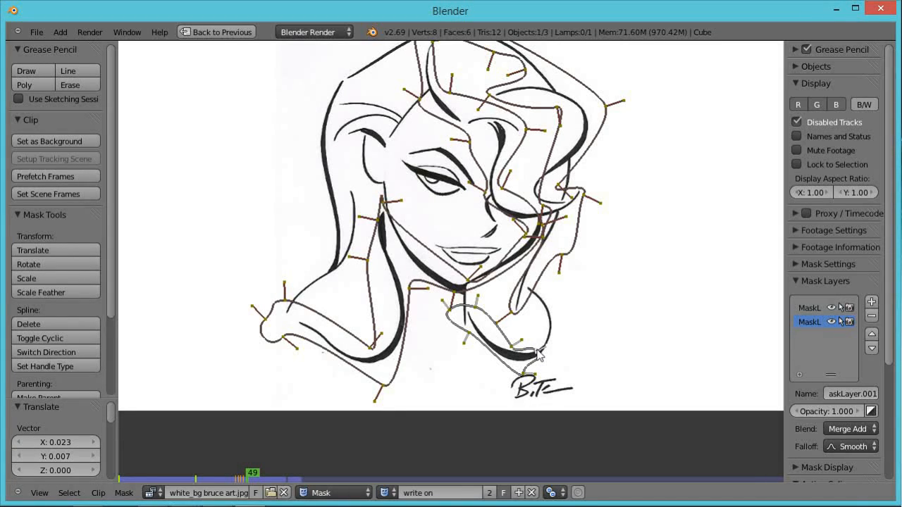
pyautogui.press('g')
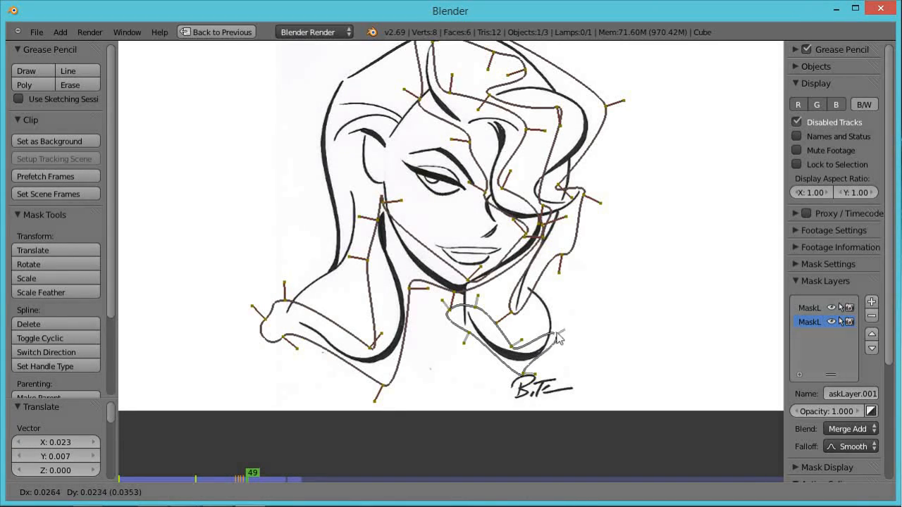
pyautogui.click(557, 338)
pyautogui.press('Right')
pyautogui.press('g')
pyautogui.click(564, 328)
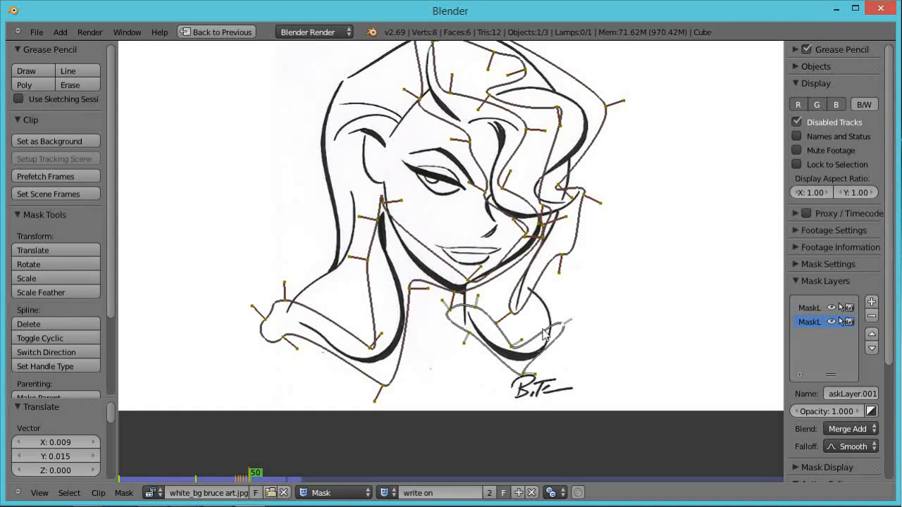
# Insert another vertex on frame 50, then on frame 51 move the points further up toward the top of the chest curve.
pyautogui.keyDown('ctrl'); pyautogui.click(543, 334); pyautogui.keyUp('ctrl')
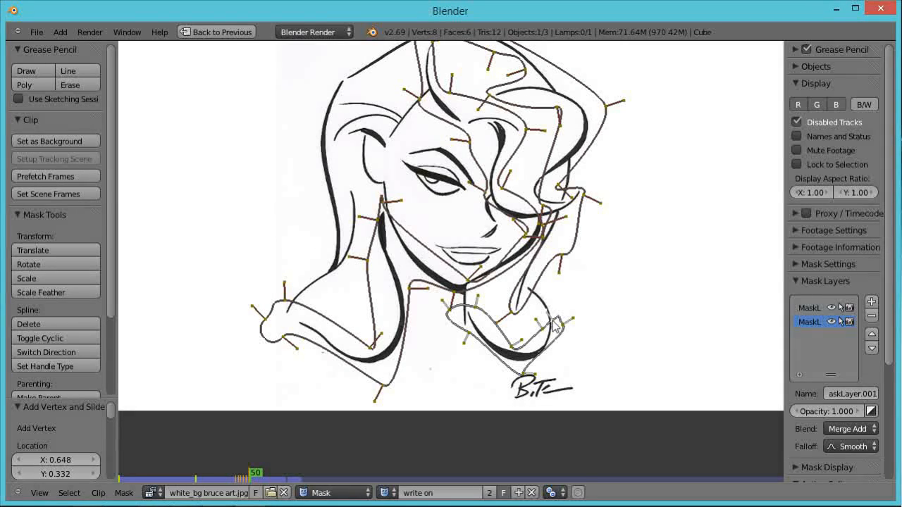
pyautogui.press('g')
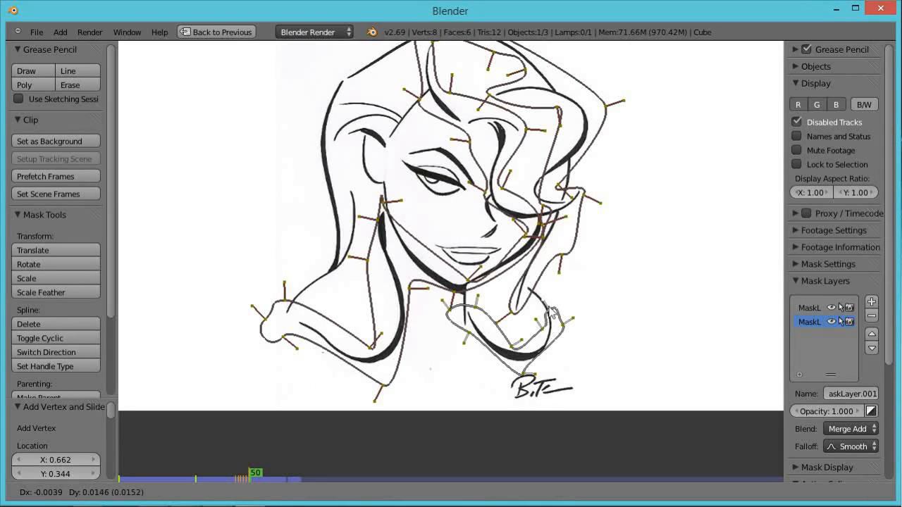
pyautogui.click(547, 301)
pyautogui.press('Right')
pyautogui.press('g')
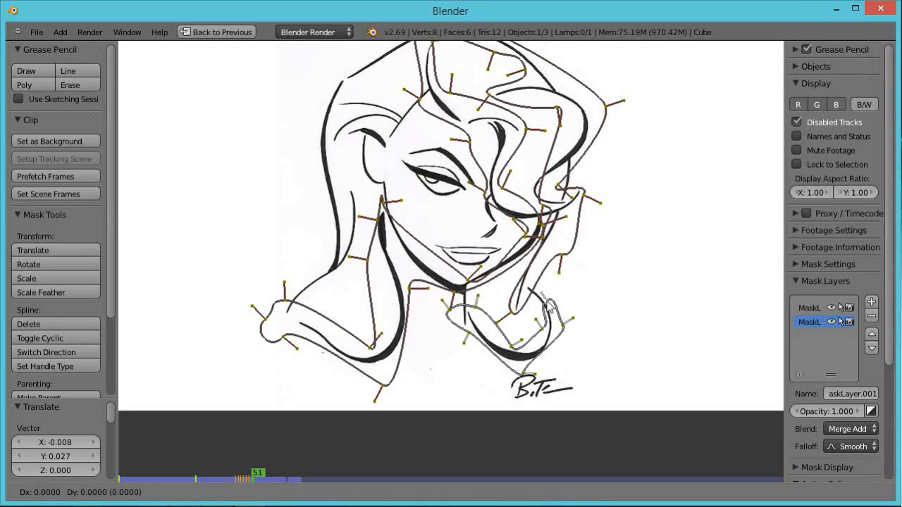
pyautogui.click(533, 293)
pyautogui.press('Right')
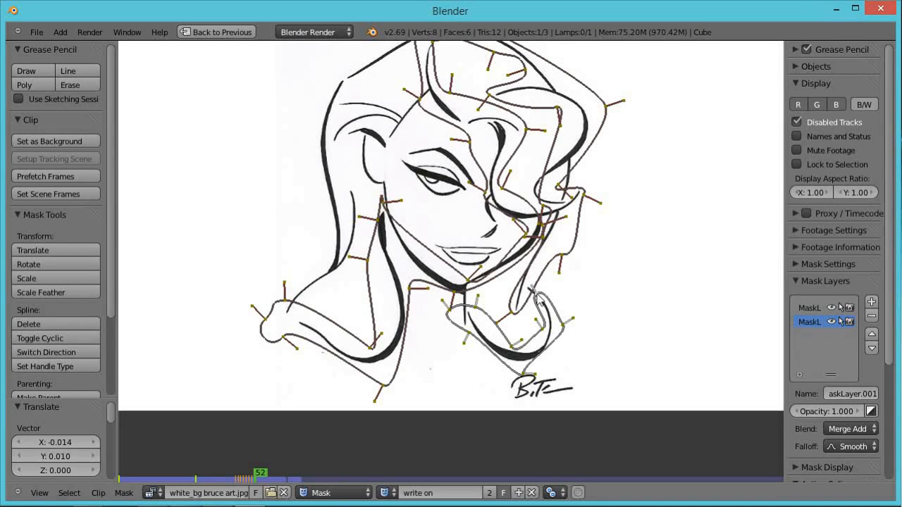
# Move the leading points on frame 52 to complete the chest curve, and fit the whole image in view.
pyautogui.press('g')
pyautogui.click(530, 289)
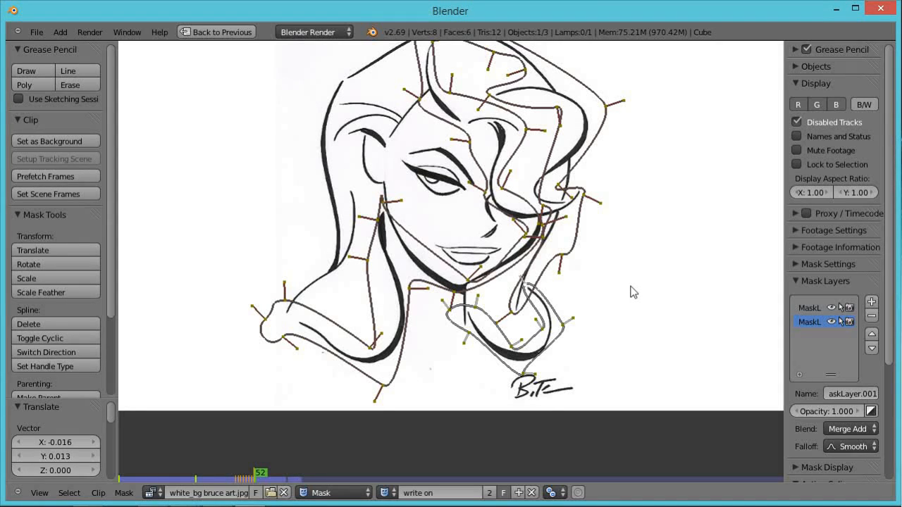
pyautogui.press('Home')
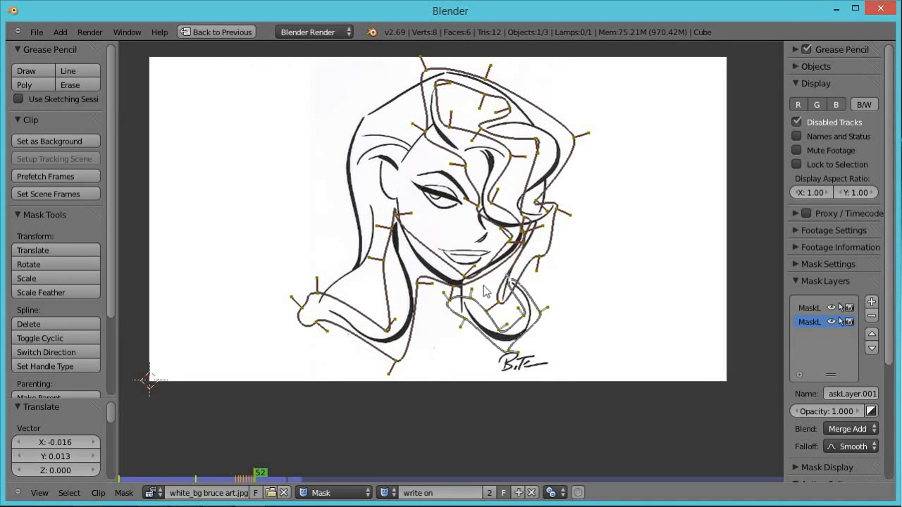
# Jump to frame 55 in the full layout, return to the mask editor and add another new mask layer.
pyautogui.hotkey('ctrl', 'Up')
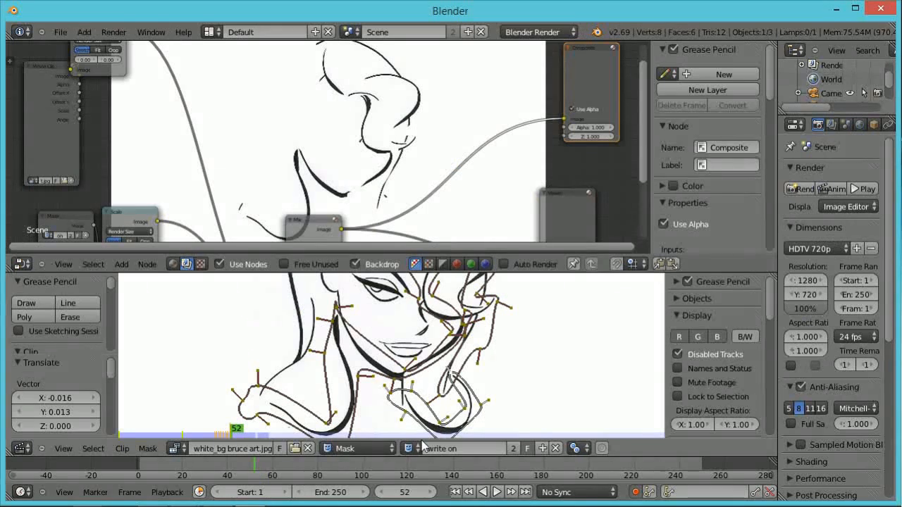
pyautogui.moveTo(253, 462); pyautogui.dragTo(260, 504)
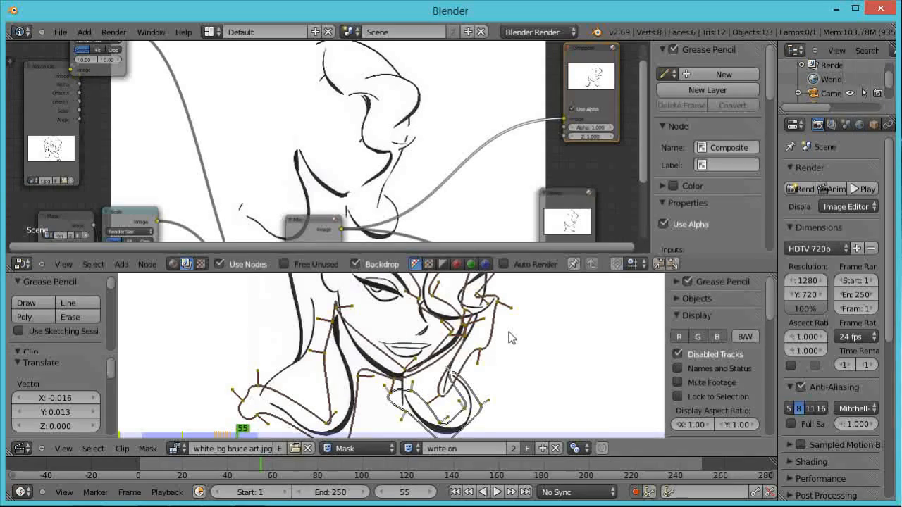
pyautogui.hotkey('ctrl', 'Up')
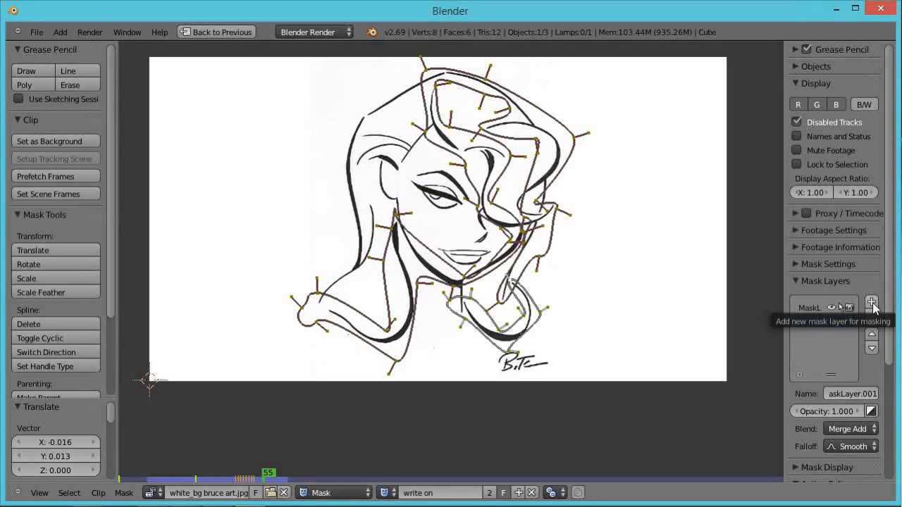
pyautogui.click(872, 303)
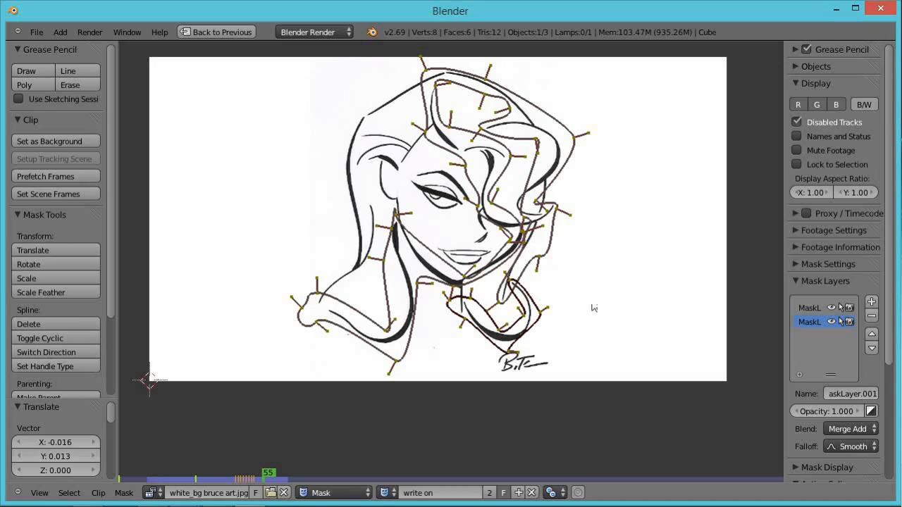
pyautogui.scroll(5, 516, 301)
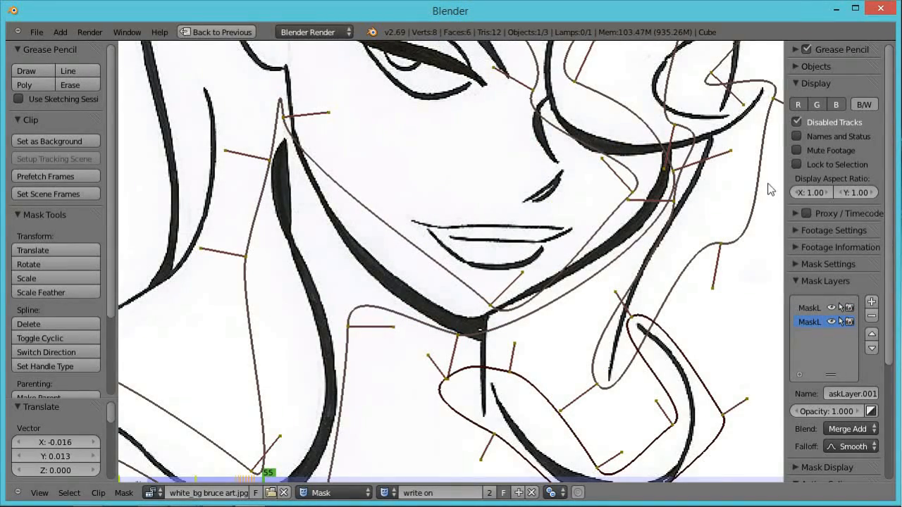
pyautogui.click(872, 303)
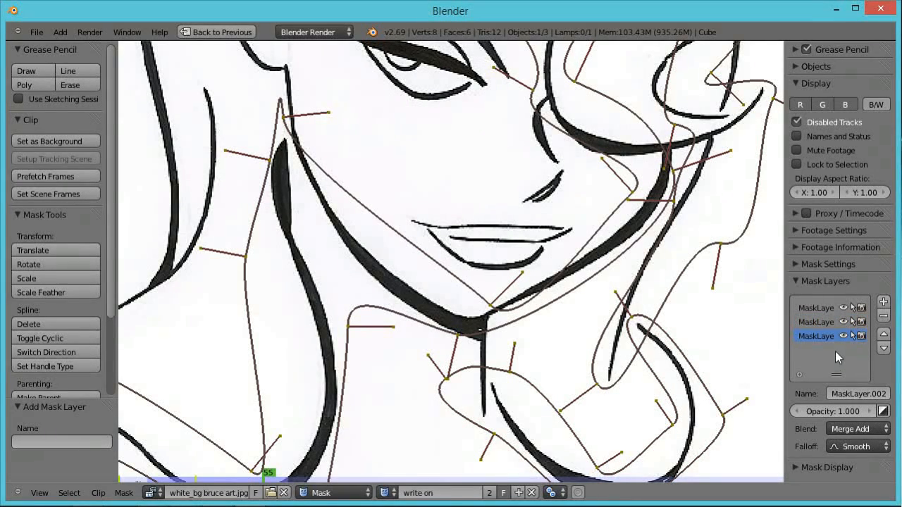
# Draw a small closed four-point mask at the start of the lower lip line.
pyautogui.keyDown('ctrl'); pyautogui.click(399, 212); pyautogui.keyUp('ctrl')
pyautogui.keyDown('ctrl'); pyautogui.click(421, 203); pyautogui.keyUp('ctrl')
pyautogui.keyDown('ctrl'); pyautogui.click(413, 183); pyautogui.keyUp('ctrl')
pyautogui.keyDown('ctrl'); pyautogui.click(389, 196); pyautogui.keyUp('ctrl')
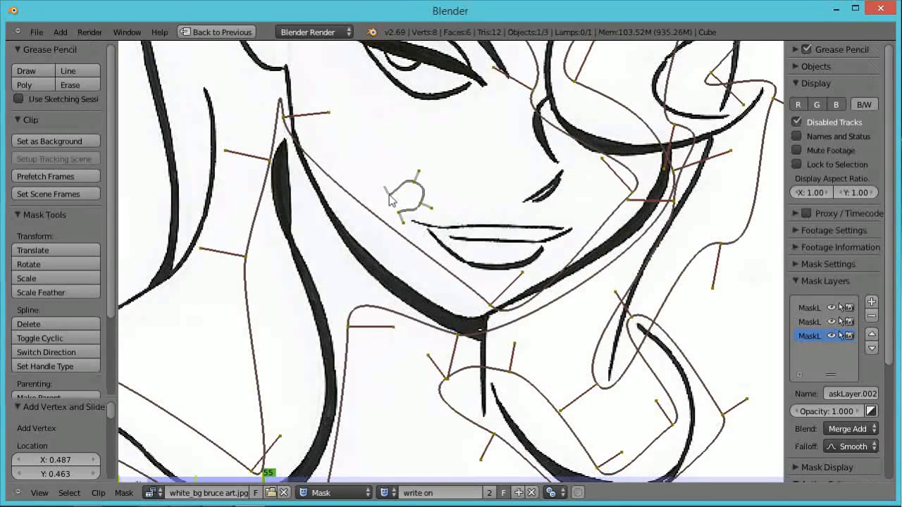
pyautogui.hotkey('alt', 'c')
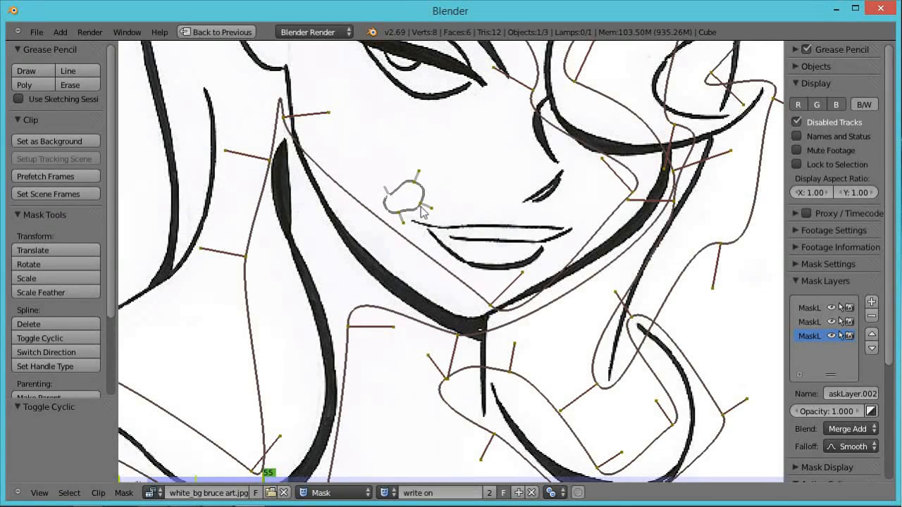
# Advance to frame 56 and move the lip mask's points down along the lip line.
pyautogui.press('Right')
pyautogui.press('g')
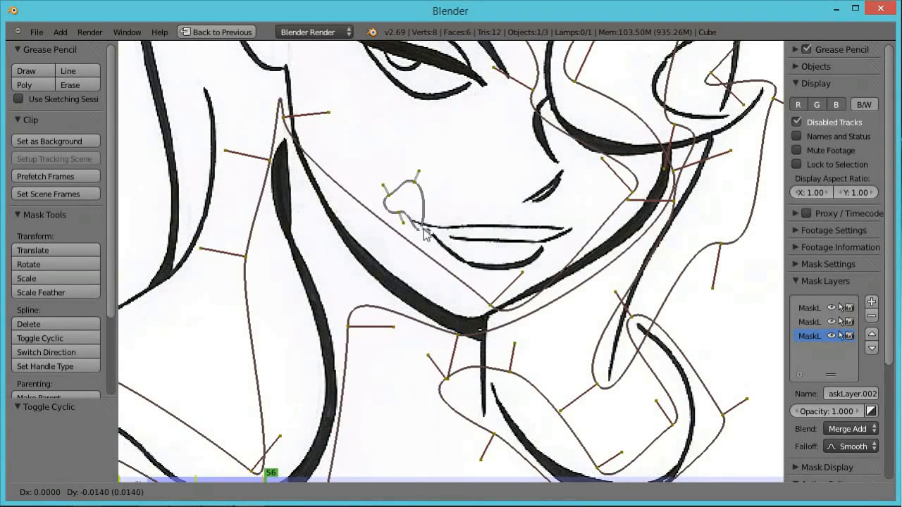
pyautogui.click(425, 240)
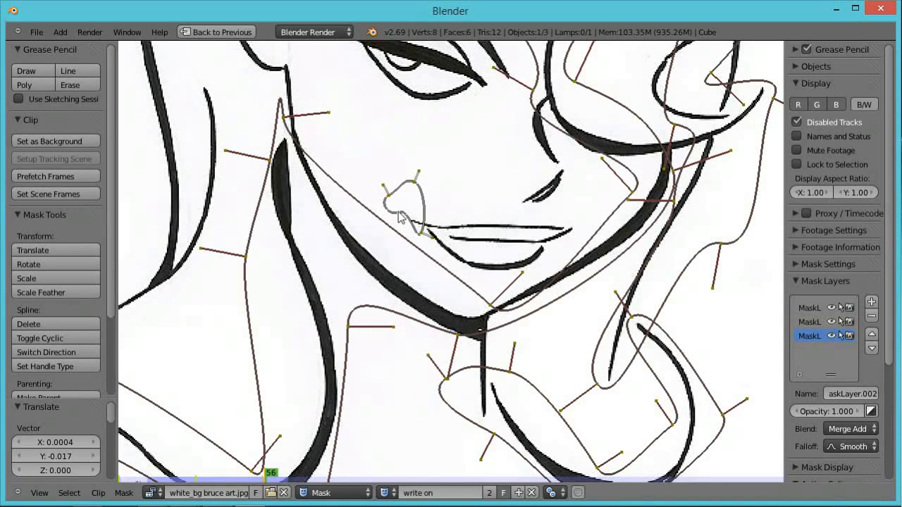
# Rotate the lip mask's leading points on frame 56, then advance to frame 57 and move them further along the lip line.
pyautogui.press('r')
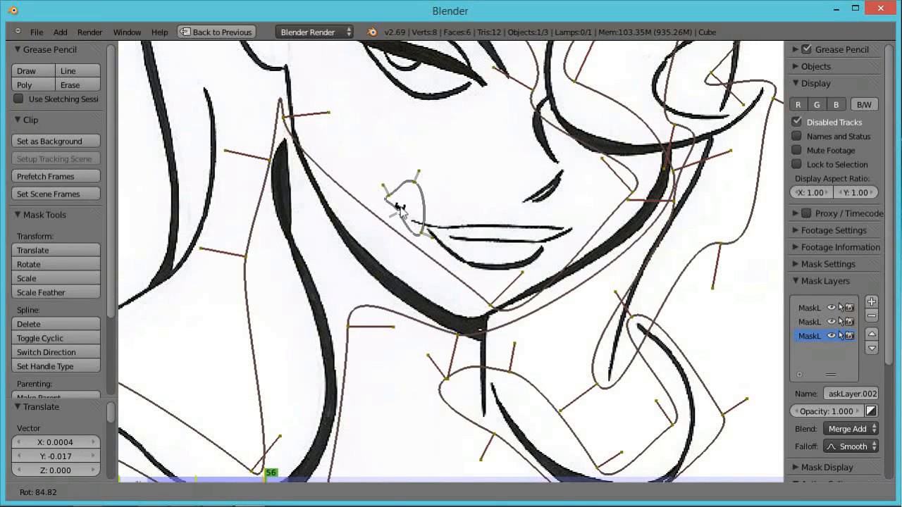
pyautogui.click(398, 205)
pyautogui.press('Right')
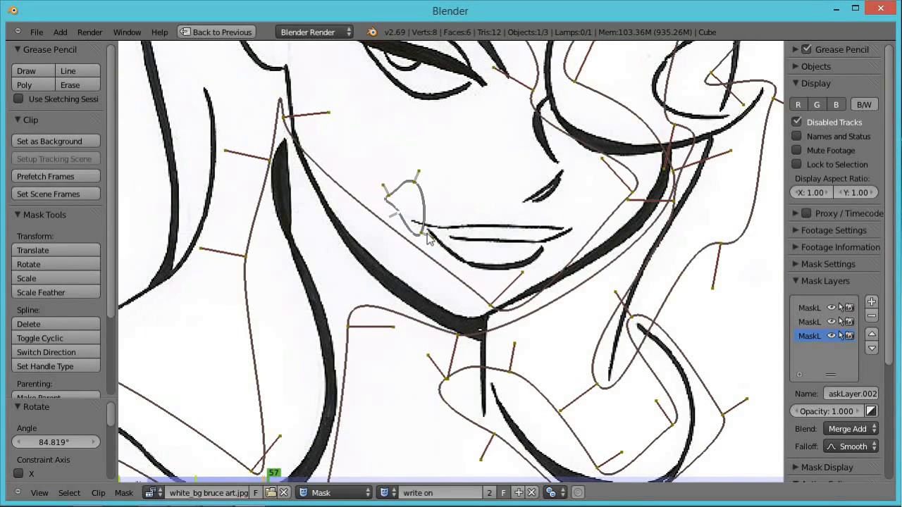
pyautogui.press('g')
pyautogui.click(423, 236)
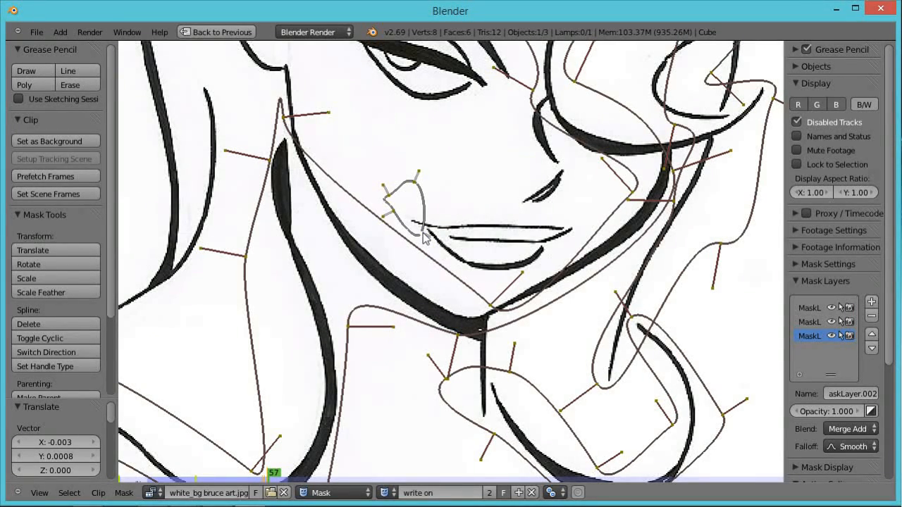
# On frame 58, move the lip mask's leading points right along the lip and reshape its upper and lower points.
pyautogui.press('Right')
pyautogui.press('g')
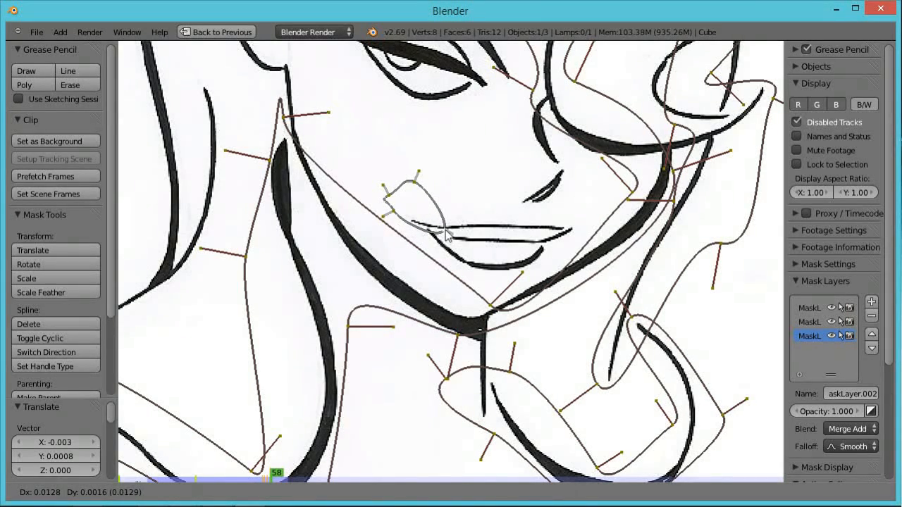
pyautogui.click(445, 235)
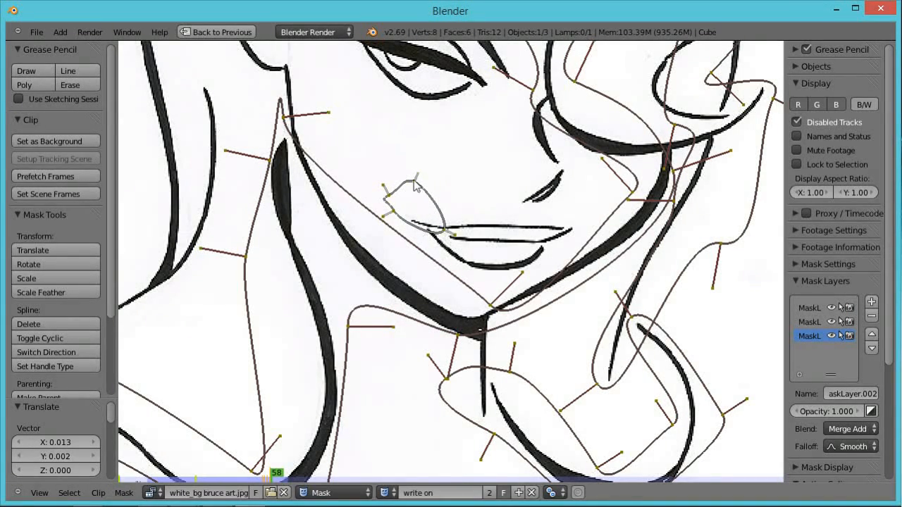
pyautogui.press('g')
pyautogui.click(408, 210)
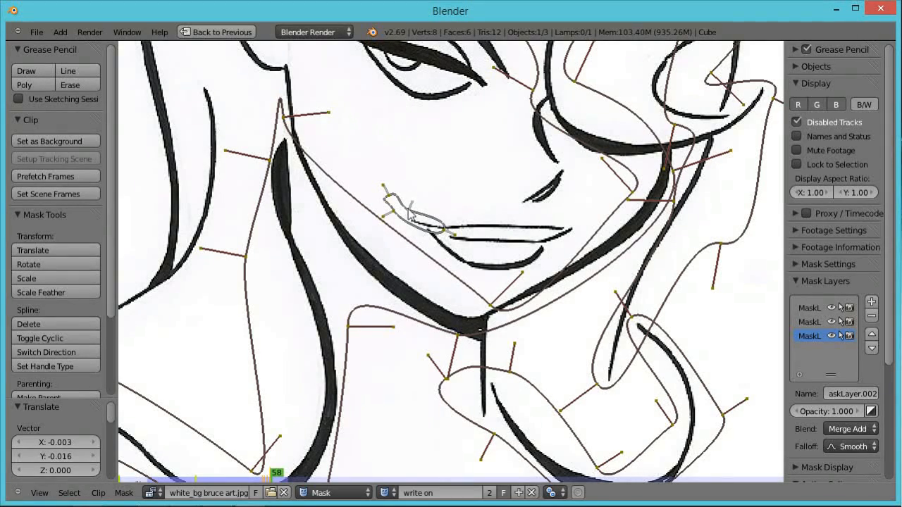
pyautogui.rightClick(394, 214)
pyautogui.press('g')
pyautogui.click(410, 236)
pyautogui.rightClick(444, 230)
pyautogui.press('r')
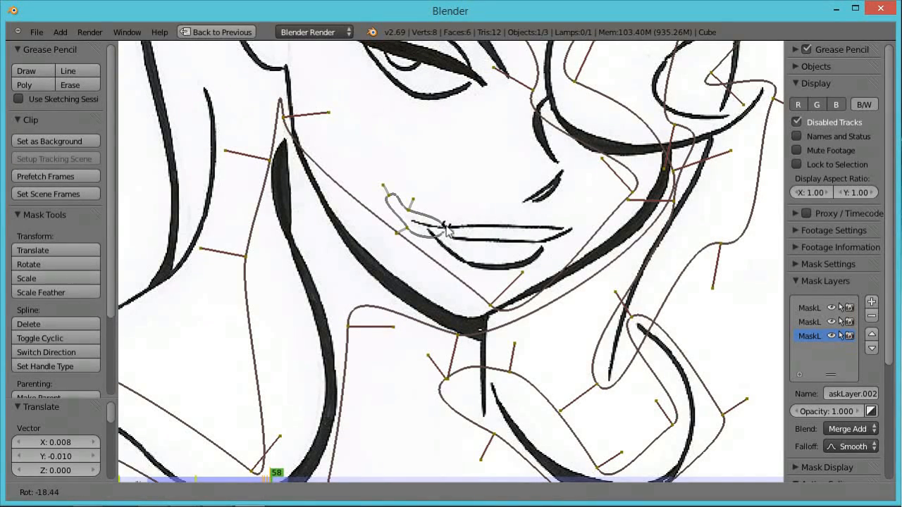
pyautogui.click(446, 229)
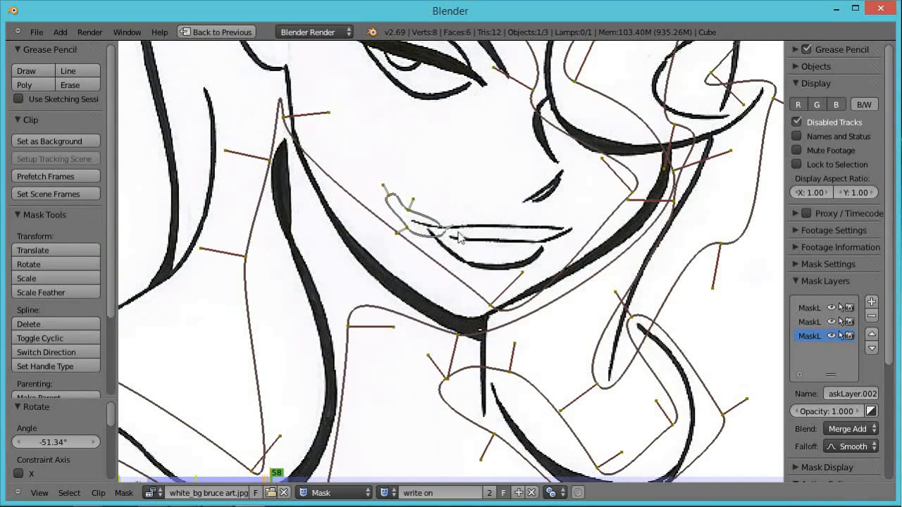
# Advance through frames 59 and 60, moving and rotating the leading points and adding a vertex on the mask's lower edge.
pyautogui.press('Right')
pyautogui.press('g')
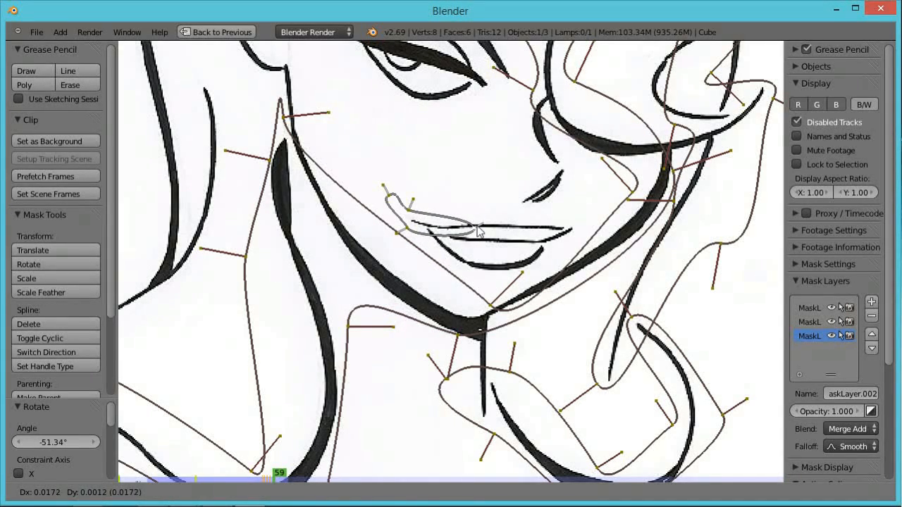
pyautogui.click(480, 229)
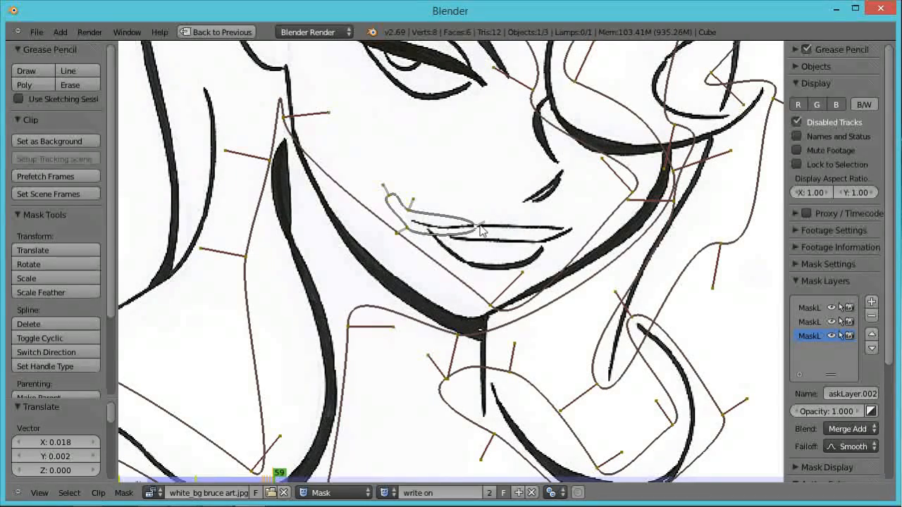
pyautogui.press('r')
pyautogui.click(481, 234)
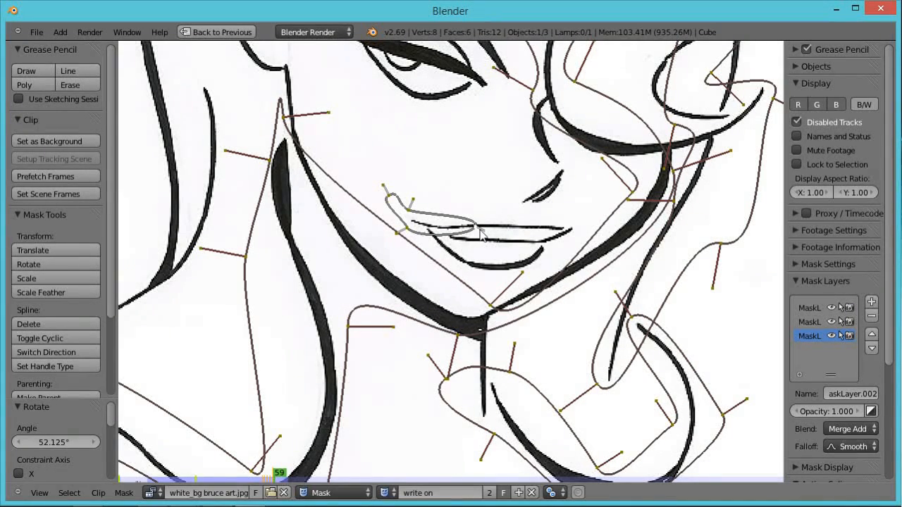
pyautogui.press('Right')
pyautogui.press('g')
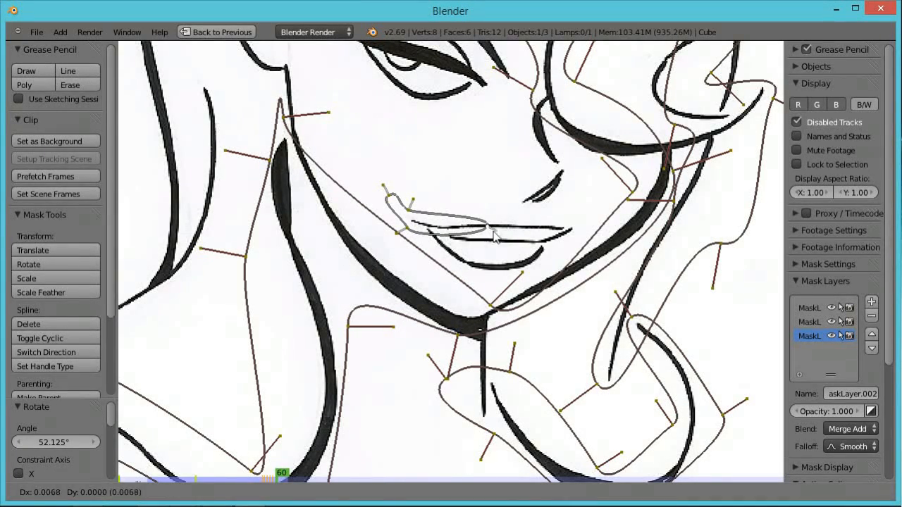
pyautogui.click(500, 235)
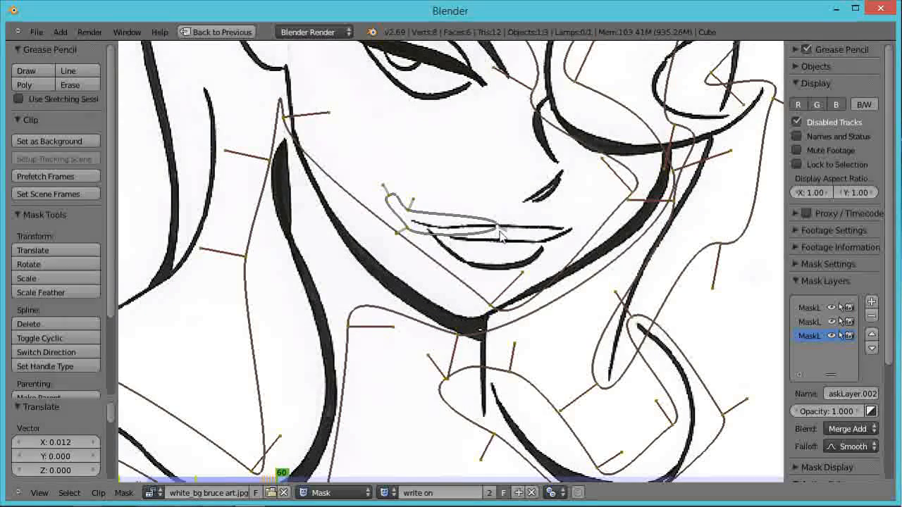
pyautogui.keyDown('ctrl'); pyautogui.click(456, 239); pyautogui.keyUp('ctrl')
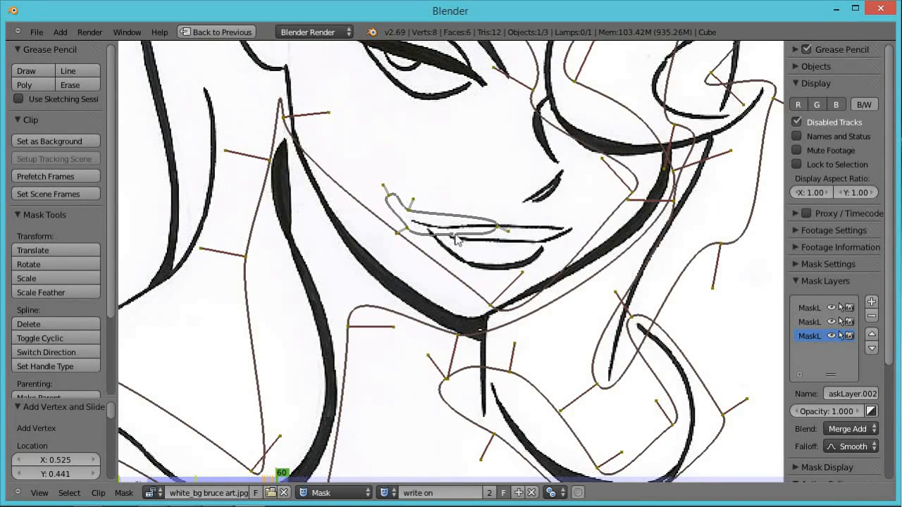
pyautogui.press('g')
pyautogui.click(458, 237)
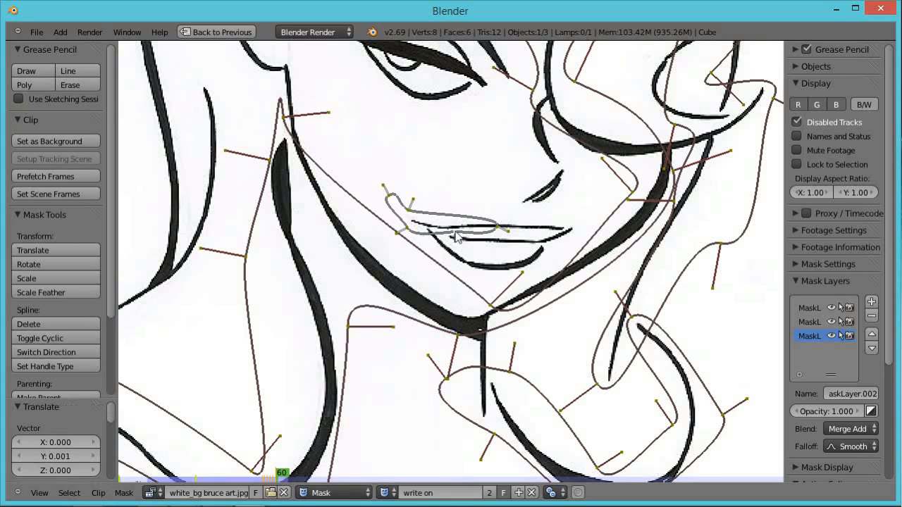
# Step through frames 61 to 64, moving the lip mask's leading points toward the right end of the lip.
pyautogui.press('Right')
pyautogui.press('g')
pyautogui.click(522, 229)
pyautogui.press('Right')
pyautogui.press('g')
pyautogui.click(545, 229)
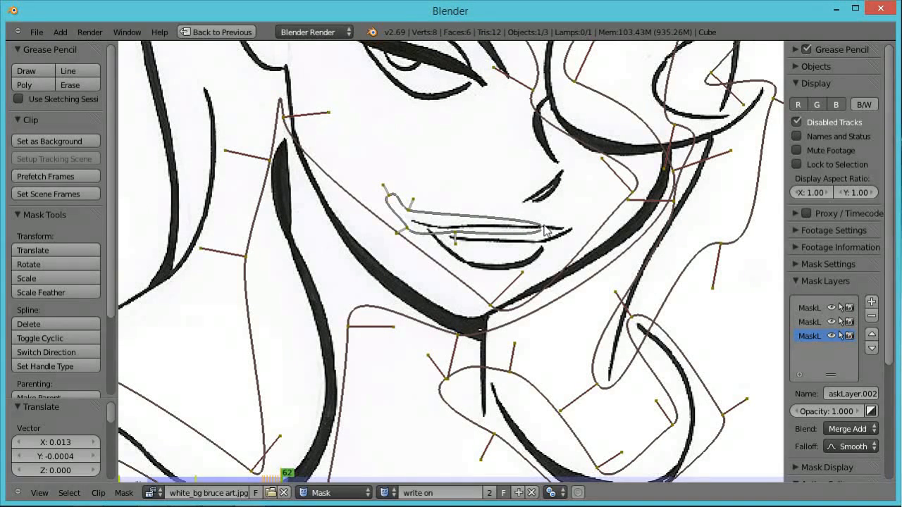
pyautogui.press('Right')
pyautogui.press('g')
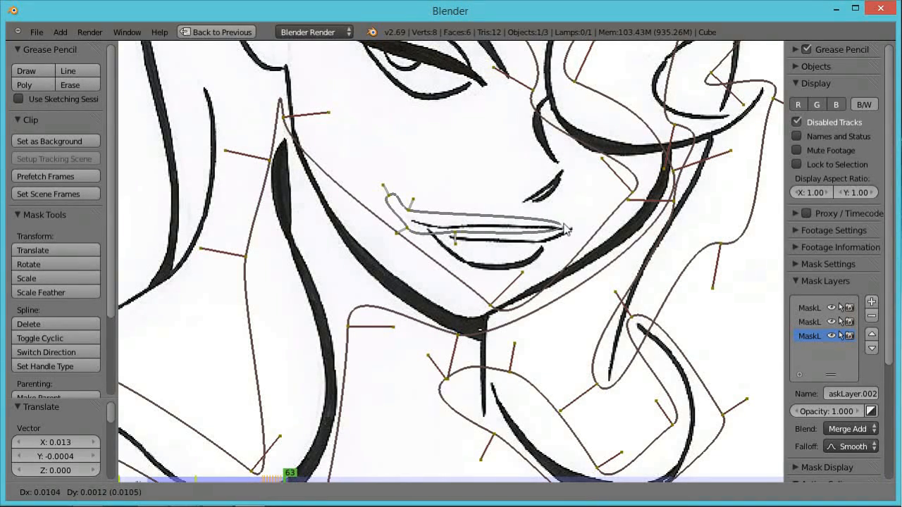
pyautogui.click(566, 229)
pyautogui.press('Right')
pyautogui.press('g')
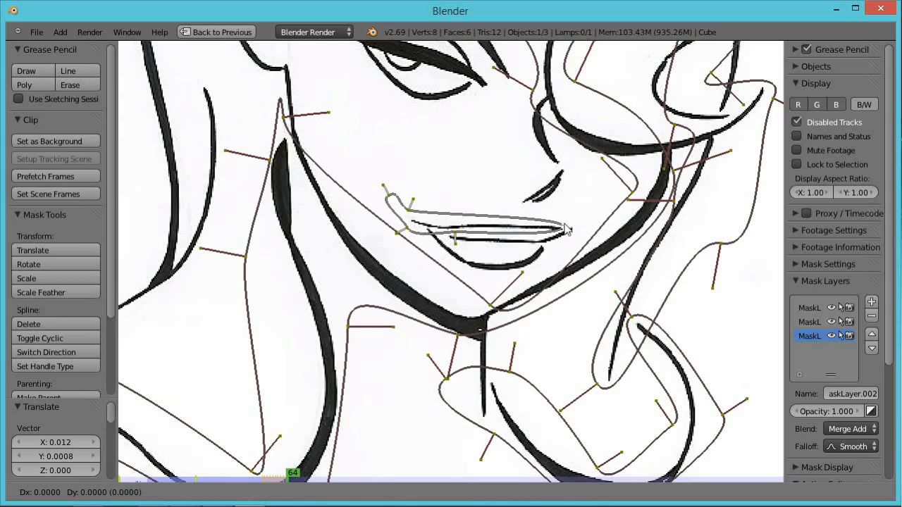
pyautogui.click(572, 231)
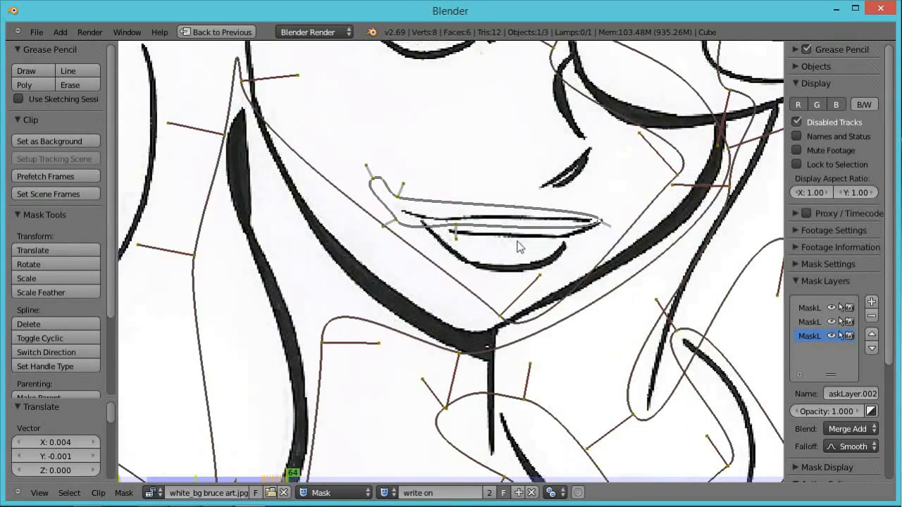
# Zoom into the mouth and, on frames 64 and 65, move the leading points to the lip corner and add another vertex.
pyautogui.scroll(3, 520, 247)
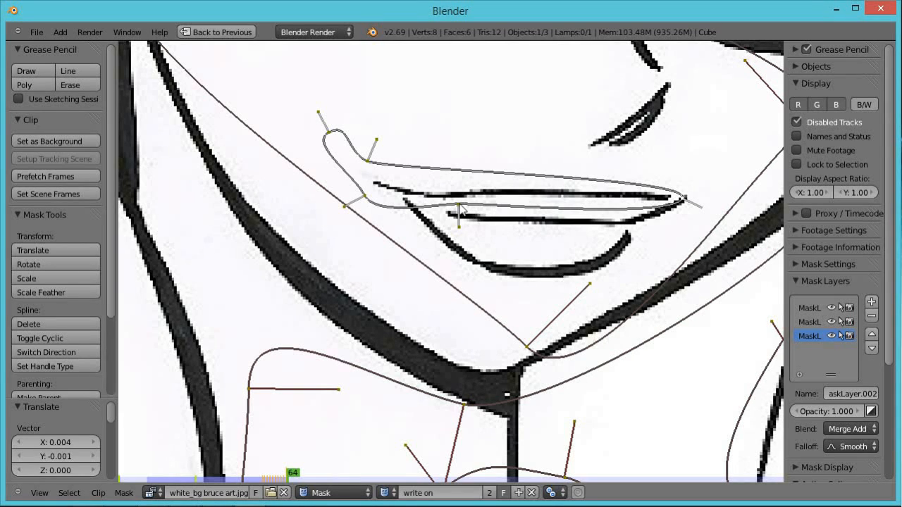
pyautogui.press('g')
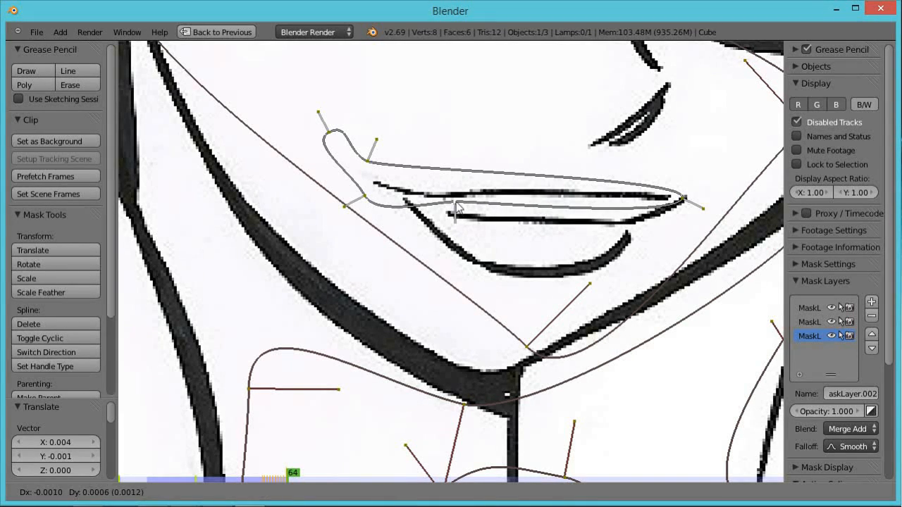
pyautogui.click(456, 202)
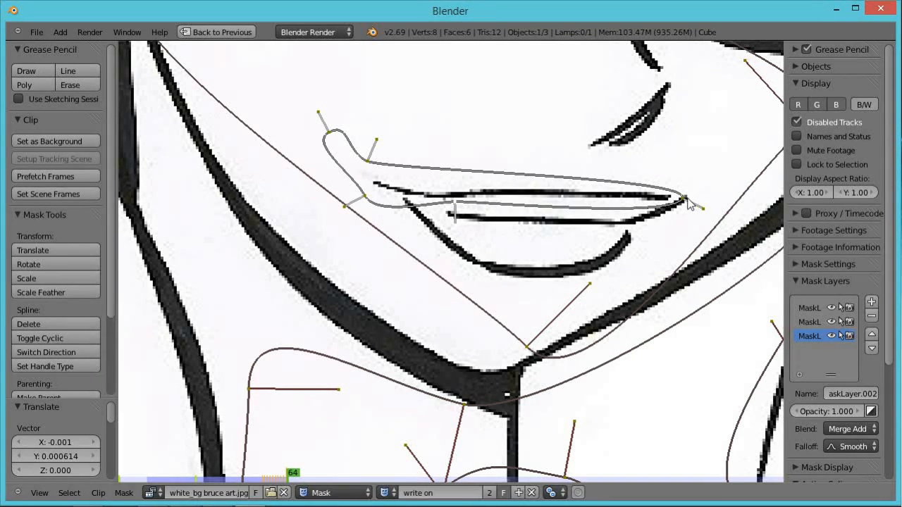
pyautogui.press('Right')
pyautogui.press('g')
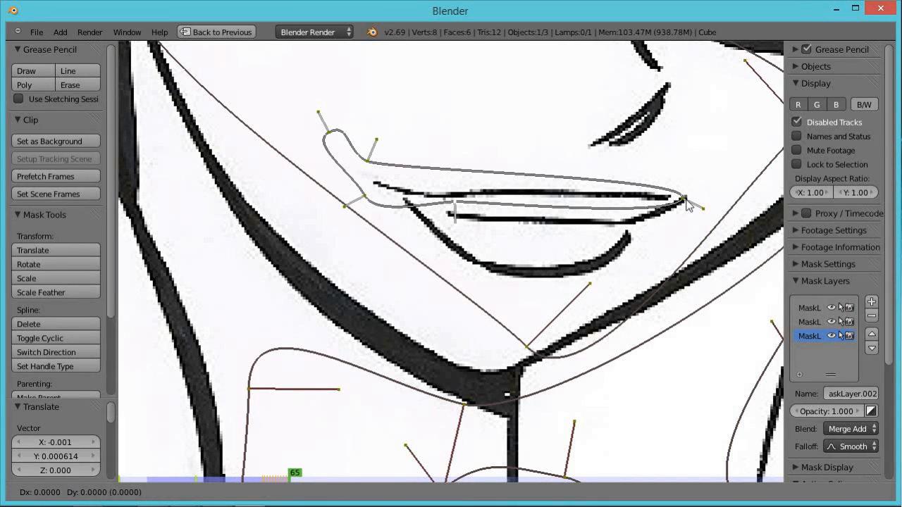
pyautogui.click(681, 204)
pyautogui.rightClick(682, 201)
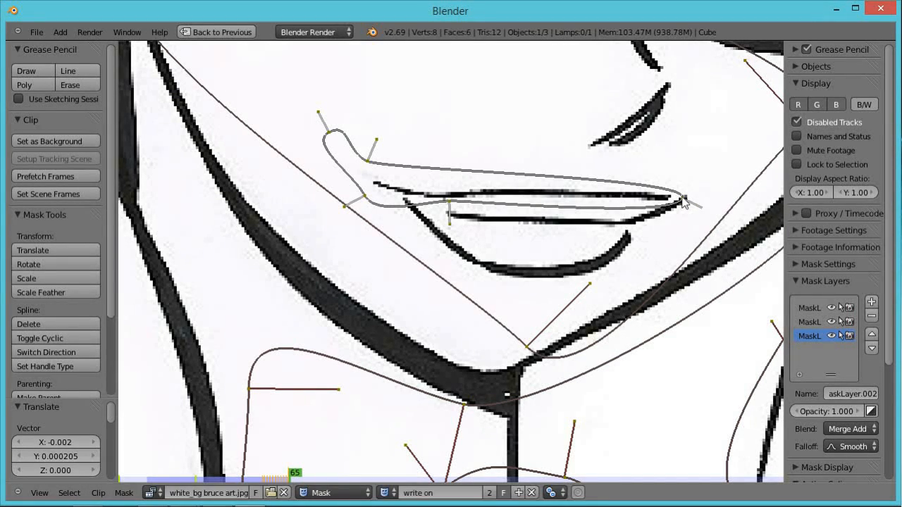
pyautogui.press('g')
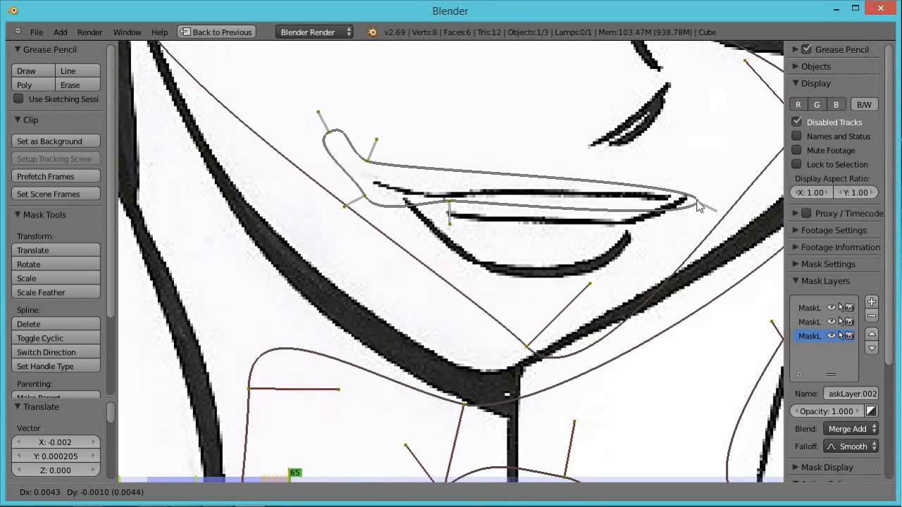
pyautogui.click(704, 204)
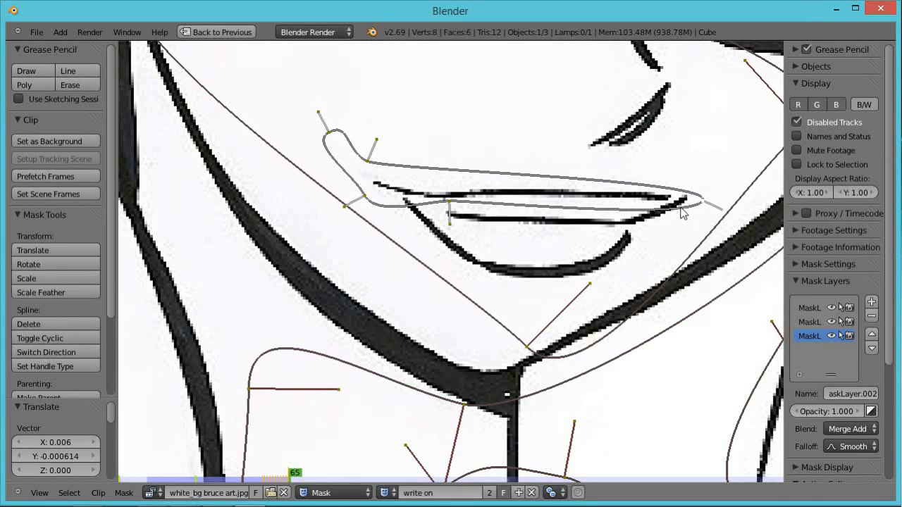
pyautogui.keyDown('ctrl'); pyautogui.click(680, 213); pyautogui.keyUp('ctrl')
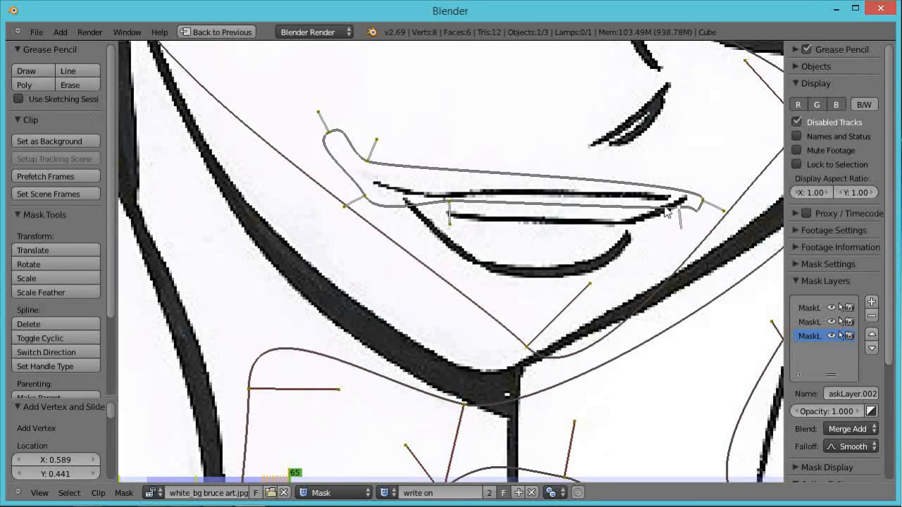
pyautogui.press('g')
pyautogui.click(699, 214)
# On frame 66, move and rotate the leading points to curve the mask around the lip corner.
pyautogui.press('Right')
pyautogui.press('g')
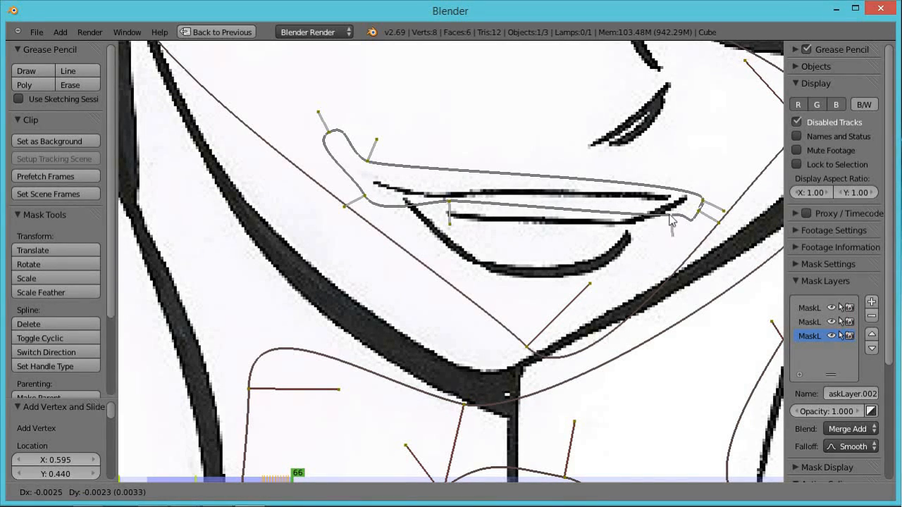
pyautogui.click(661, 210)
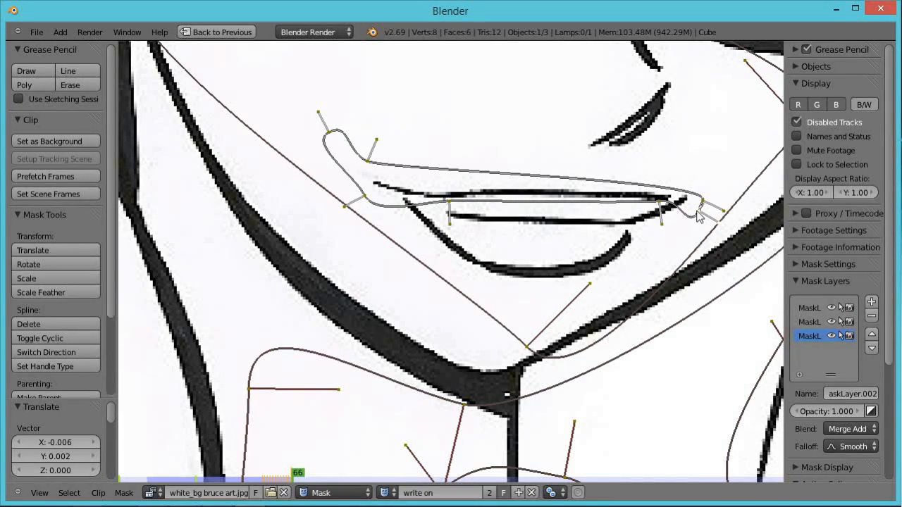
pyautogui.press('r')
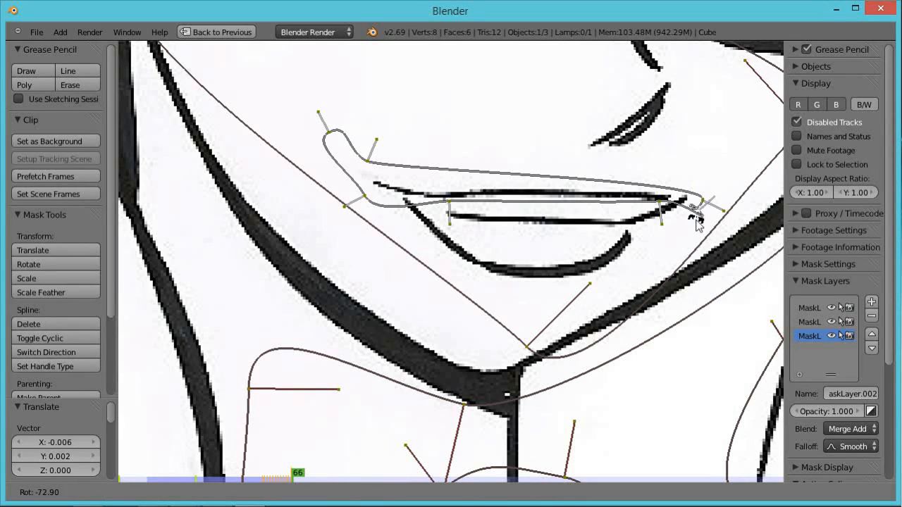
pyautogui.click(700, 208)
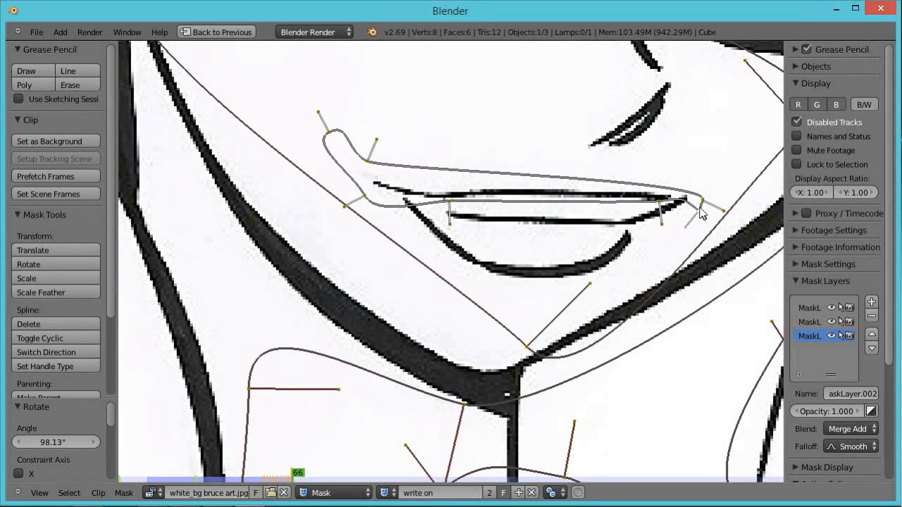
pyautogui.press('g')
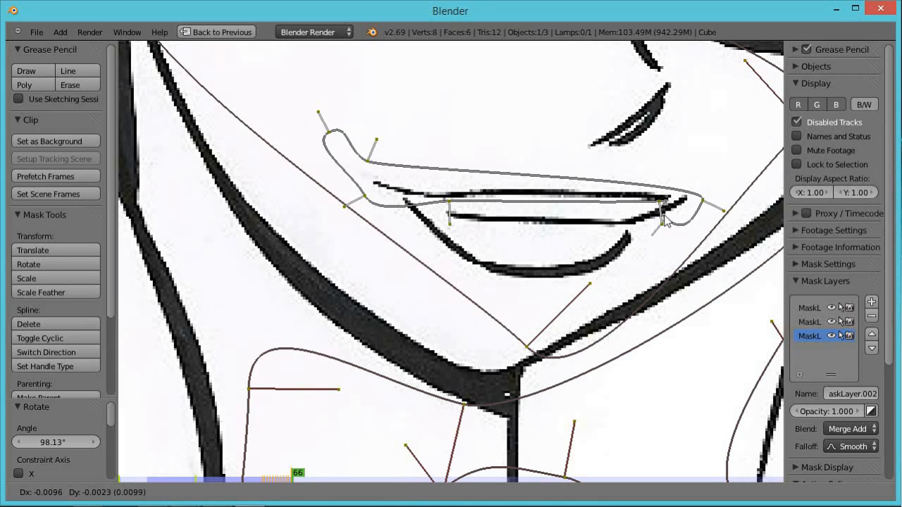
pyautogui.click(665, 223)
# On frame 67, move and rotate the lip mask's leading points further around the lip corner.
pyautogui.press('Right')
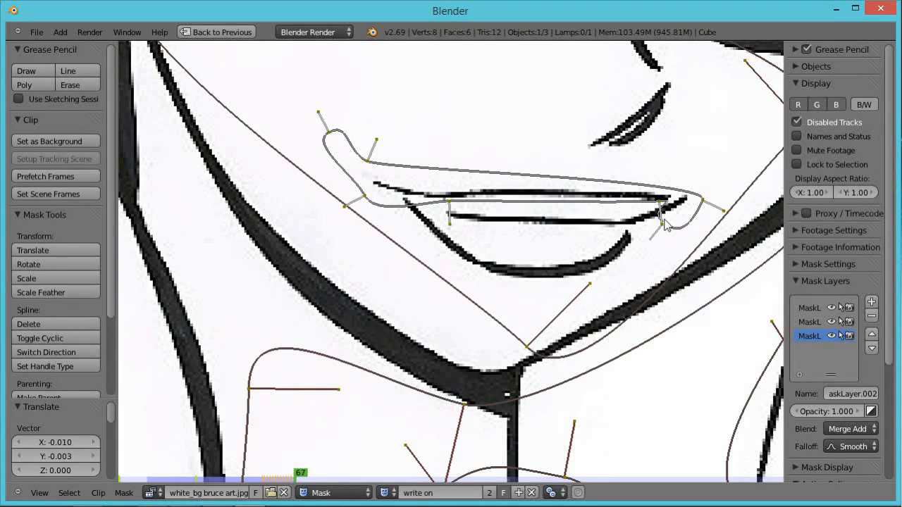
pyautogui.press('g')
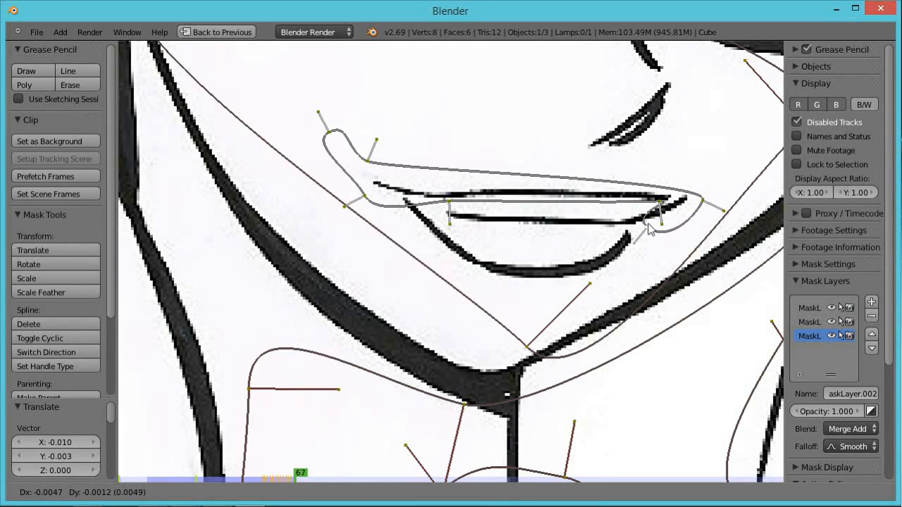
pyautogui.click(649, 227)
pyautogui.press('r')
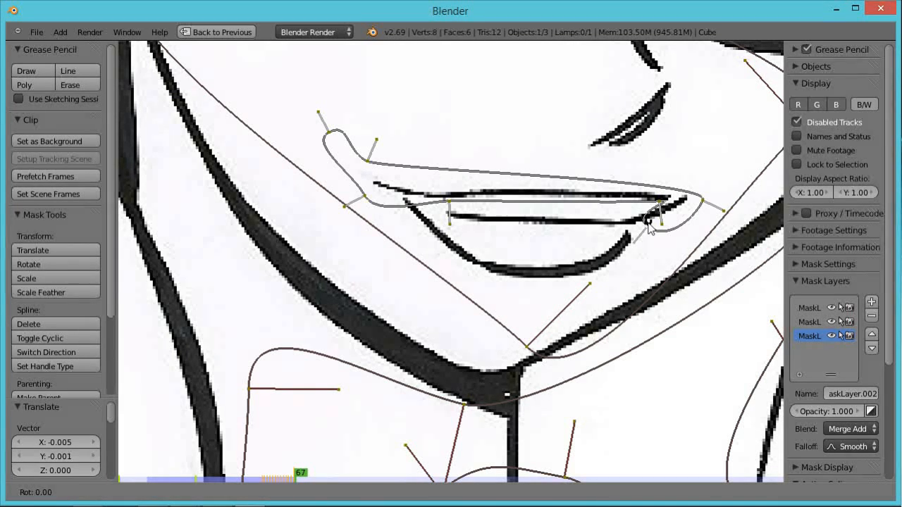
pyautogui.click(653, 229)
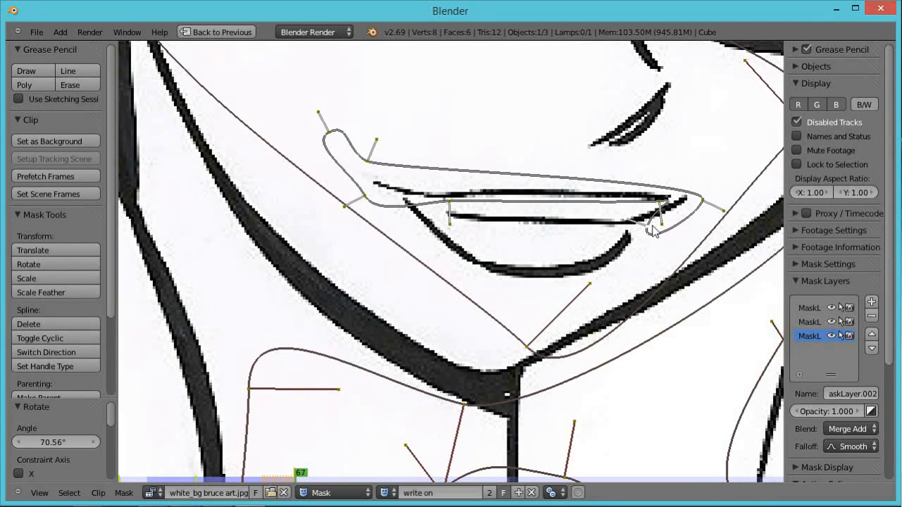
# On frame 68, move the leading points, add a vertex to the lip mask, and move it back along the lower lip.
pyautogui.press('Right')
pyautogui.press('g')
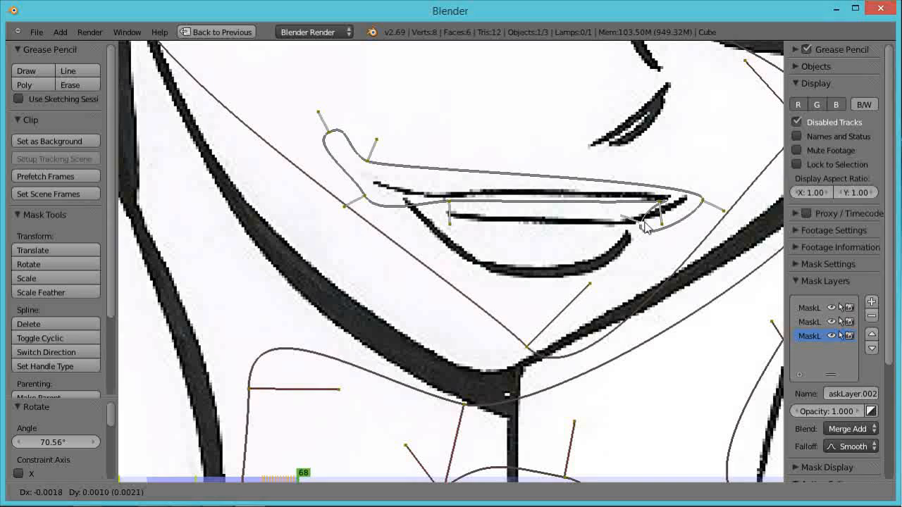
pyautogui.click(645, 227)
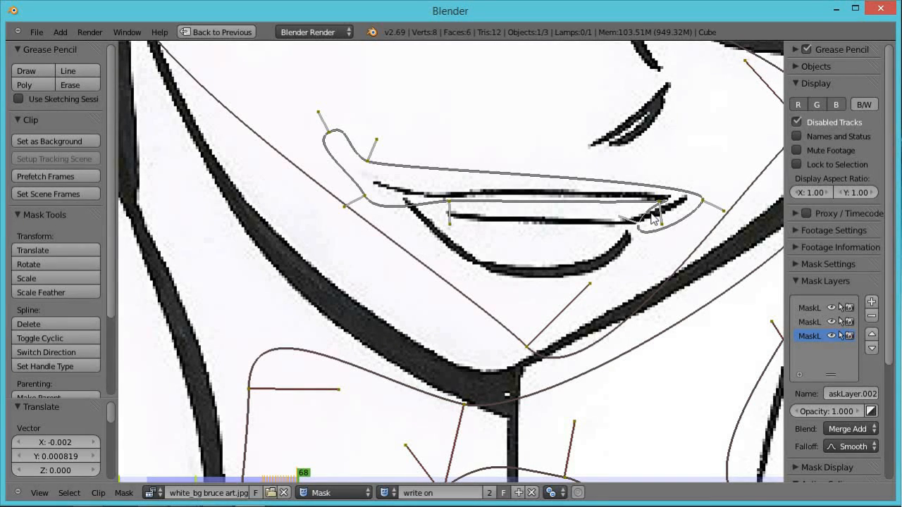
pyautogui.keyDown('ctrl'); pyautogui.click(648, 224); pyautogui.keyUp('ctrl')
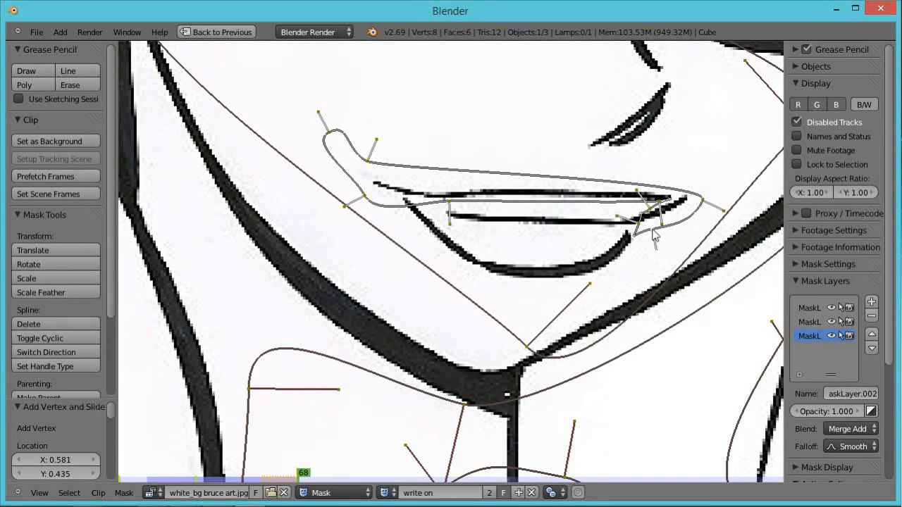
pyautogui.rightClick(637, 220)
pyautogui.press('g')
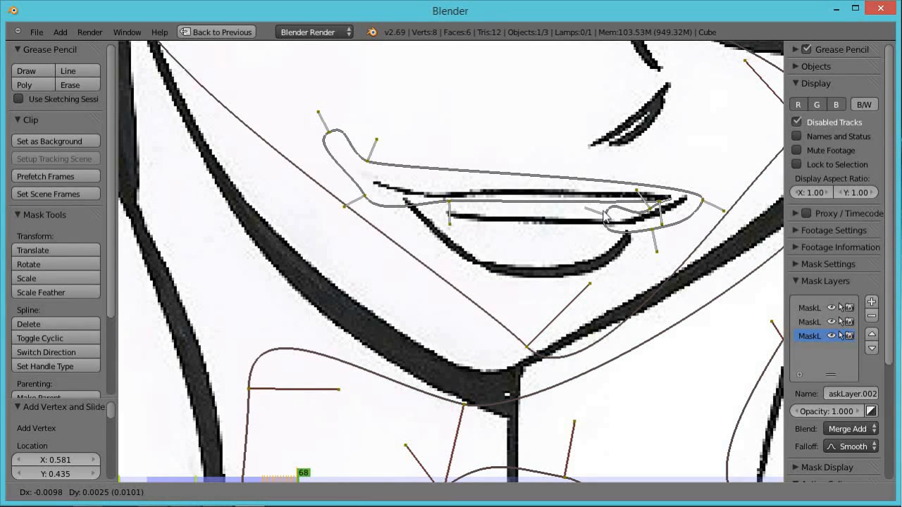
pyautogui.click(605, 219)
# Step through frames 69 to 72, moving the leading points leftward along the lower lip on each frame.
pyautogui.press('Right')
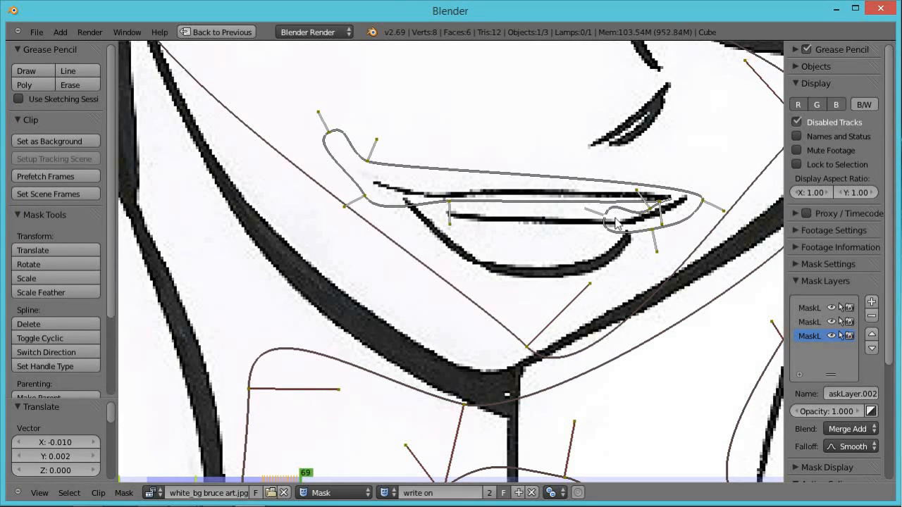
pyautogui.press('g')
pyautogui.click(596, 226)
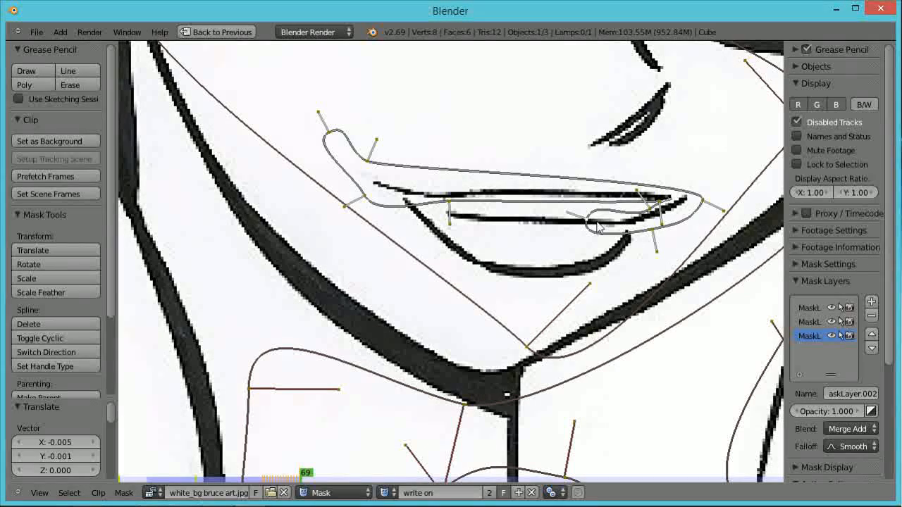
pyautogui.press('Right')
pyautogui.press('g')
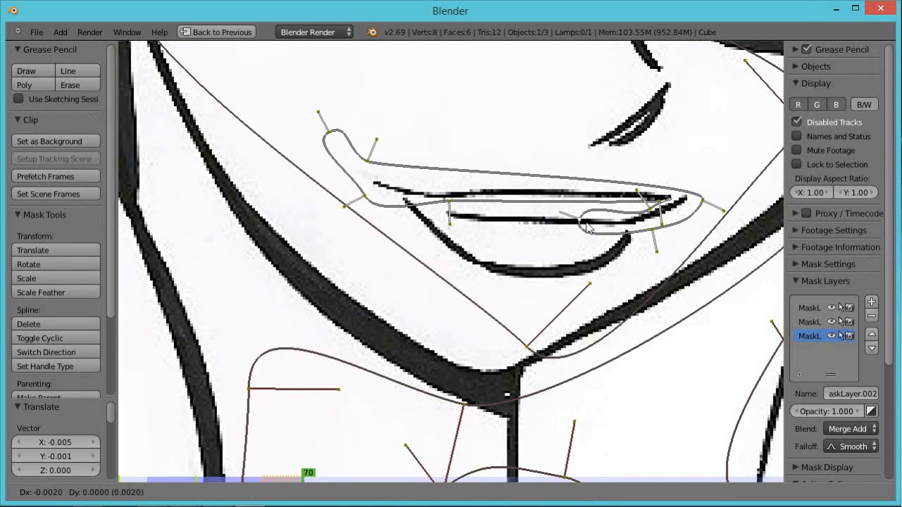
pyautogui.click(573, 227)
pyautogui.press('Right')
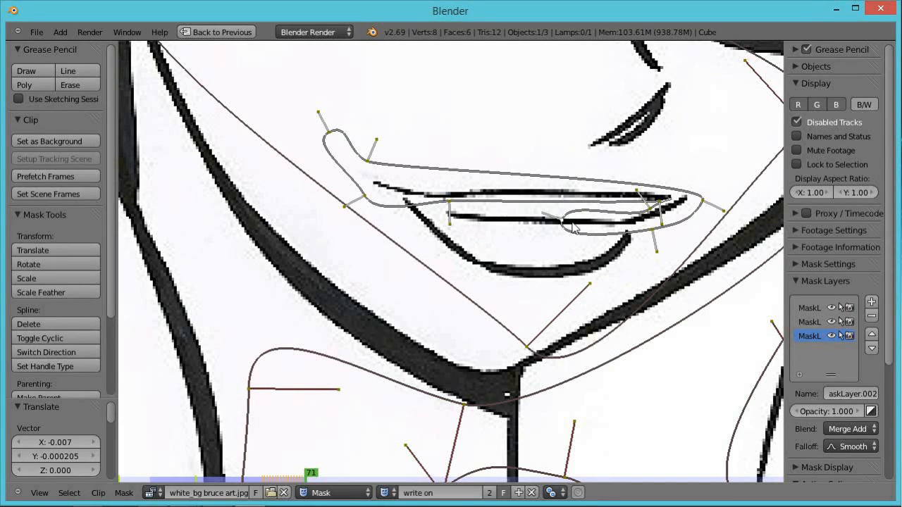
pyautogui.press('g')
pyautogui.click(547, 226)
pyautogui.press('Right')
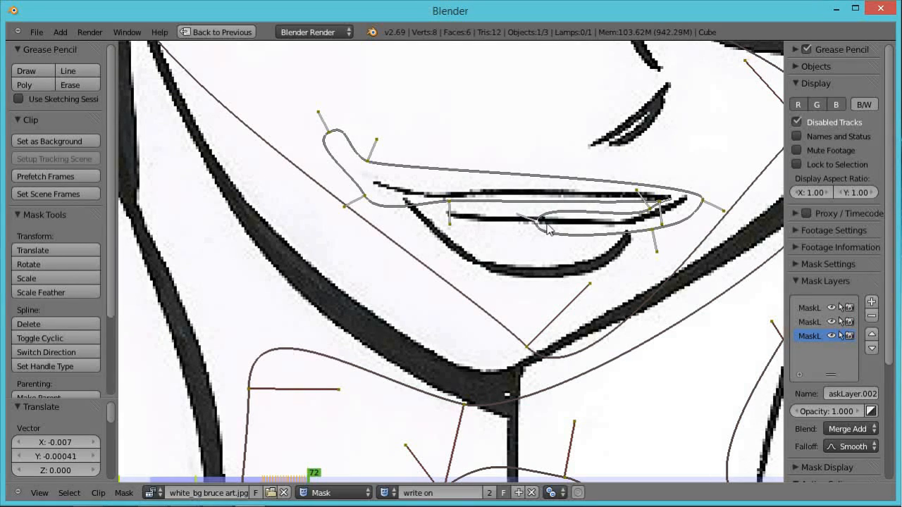
pyautogui.press('g')
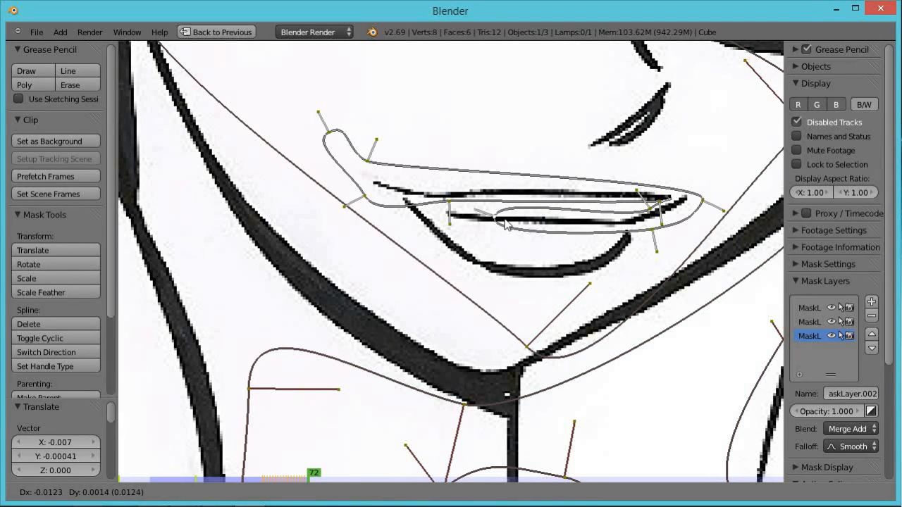
pyautogui.click(504, 223)
# Step through frames 73 to 75, continuing to move the leading points left toward the lip's left end.
pyautogui.press('Right')
pyautogui.press('g')
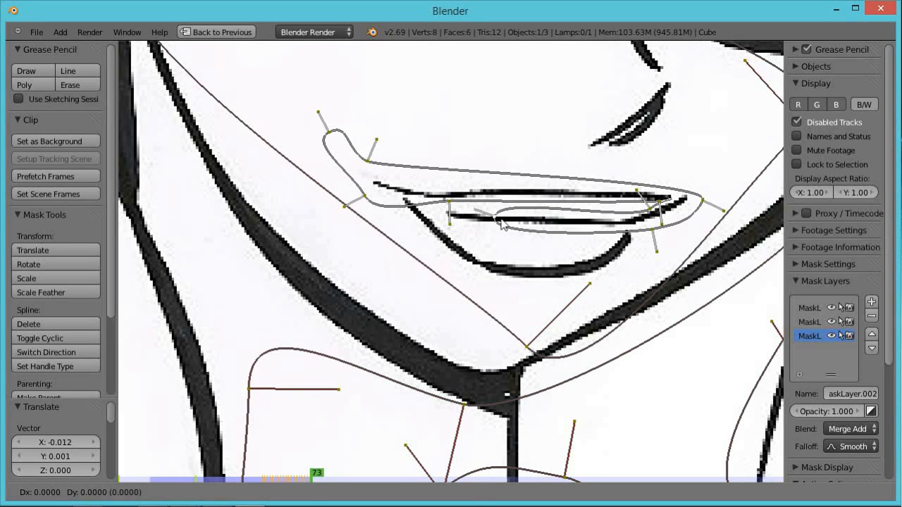
pyautogui.click(485, 222)
pyautogui.press('Right')
pyautogui.press('g')
pyautogui.click(472, 223)
pyautogui.press('Right')
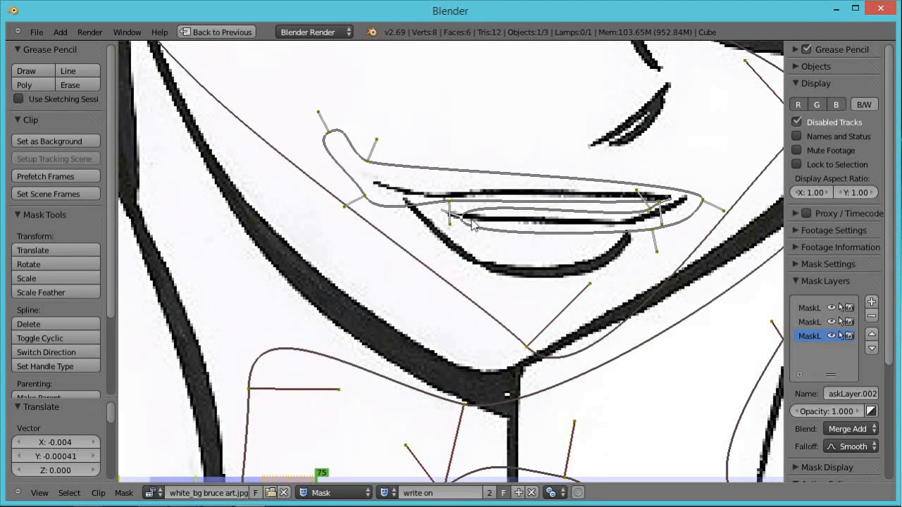
pyautogui.press('g')
pyautogui.click(450, 219)
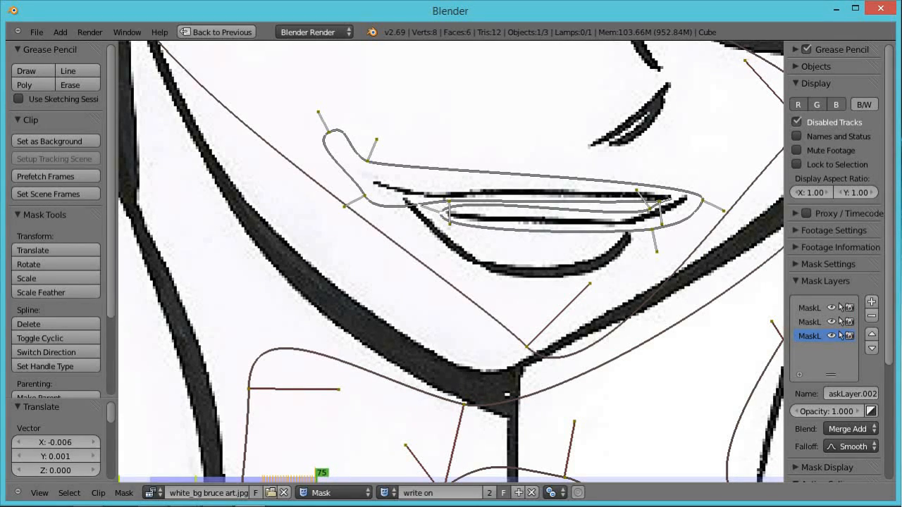
# On frame 76, move the leading point to the lip's left end, add a vertex, and rotate it.
pyautogui.press('a')
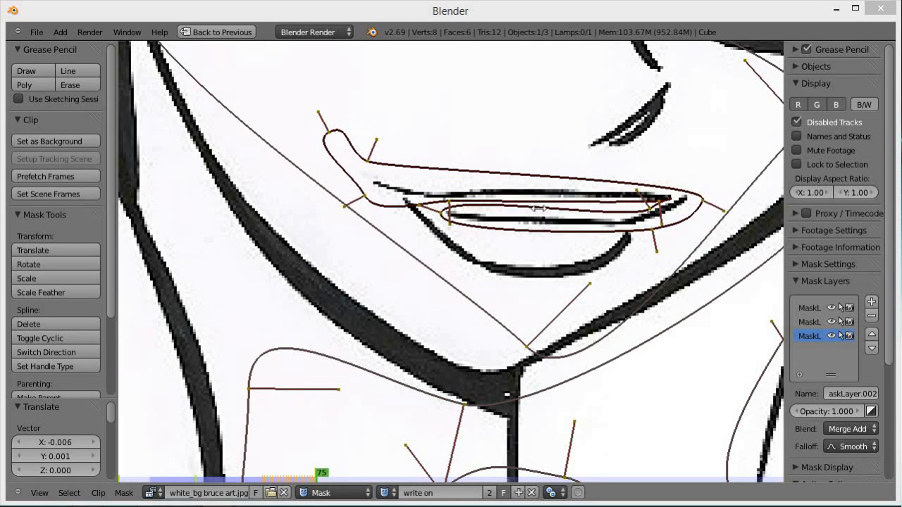
pyautogui.rightClick(439, 212)
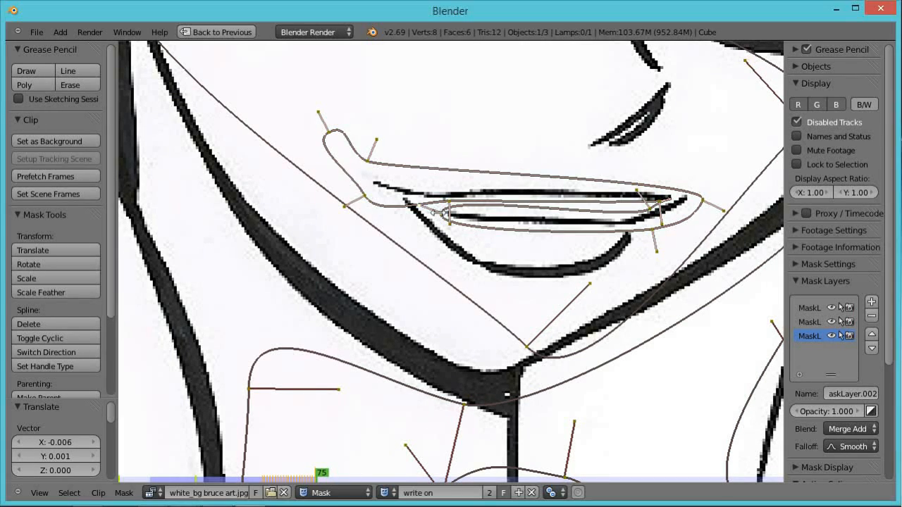
pyautogui.press('Right')
pyautogui.moveTo(439, 211); pyautogui.dragTo(398, 208, button='right')
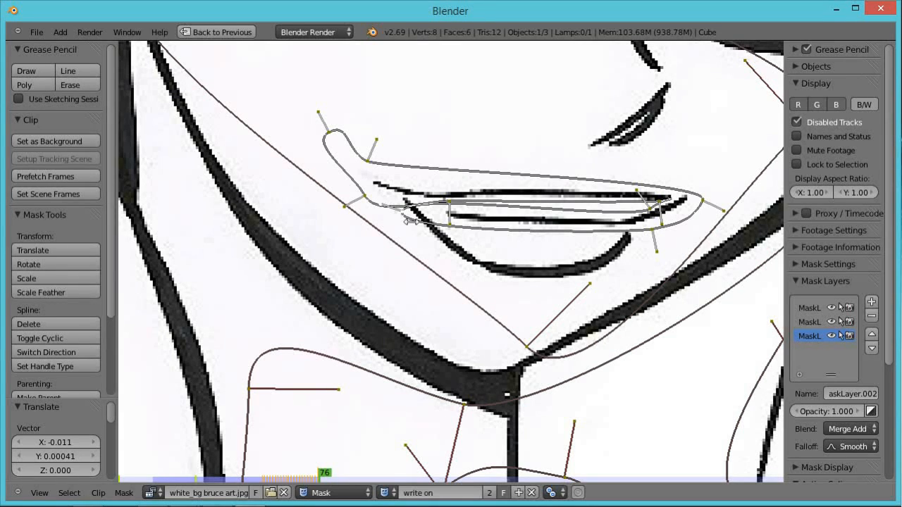
pyautogui.keyDown('ctrl'); pyautogui.click(403, 213); pyautogui.keyUp('ctrl')
pyautogui.keyDown('ctrl'); pyautogui.click(443, 222); pyautogui.keyUp('ctrl')
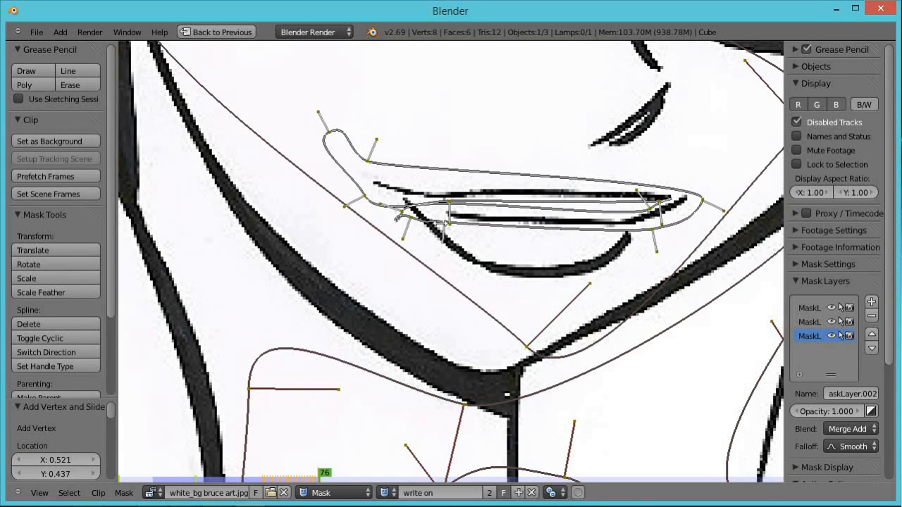
pyautogui.press('r')
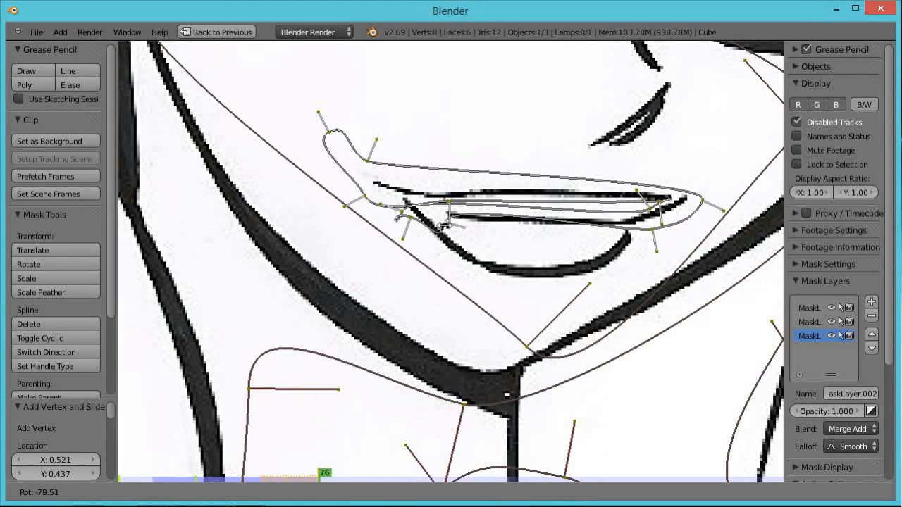
pyautogui.click(446, 226)
# Zoom in and add another vertex at the lower lip's left end, moving and rotating it down the curve.
pyautogui.scroll(2, 445, 226)
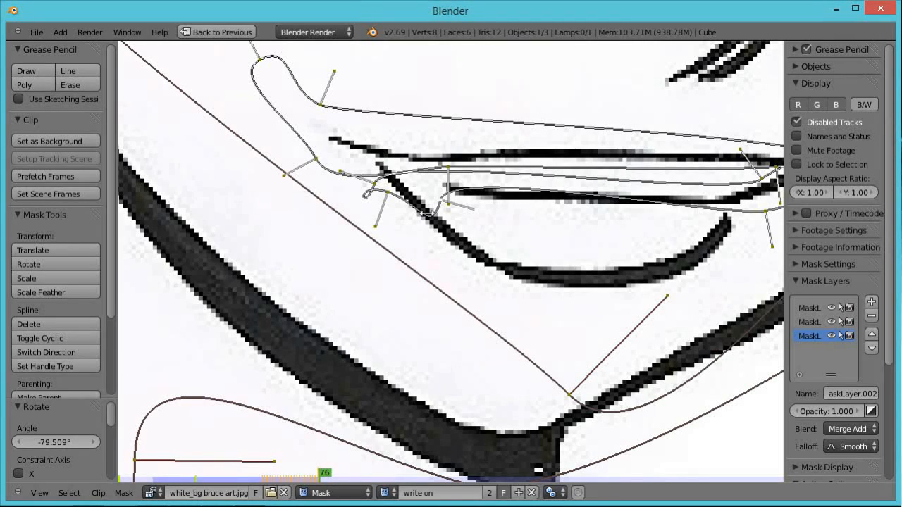
pyautogui.keyDown('ctrl'); pyautogui.click(426, 211); pyautogui.keyUp('ctrl')
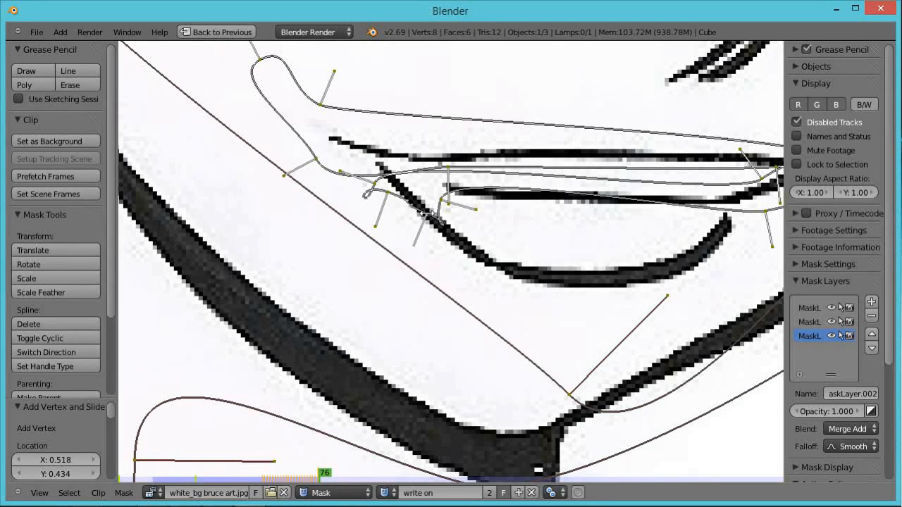
pyautogui.press('g')
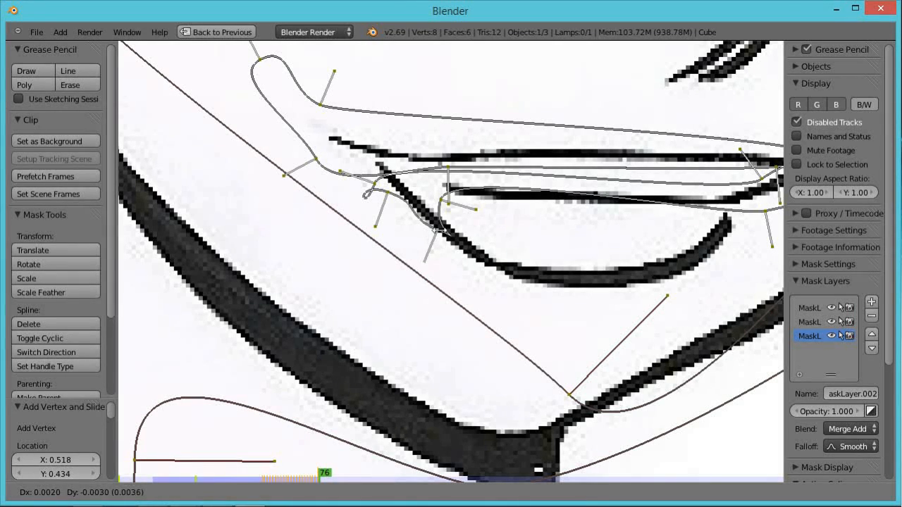
pyautogui.click(437, 229)
pyautogui.press('r')
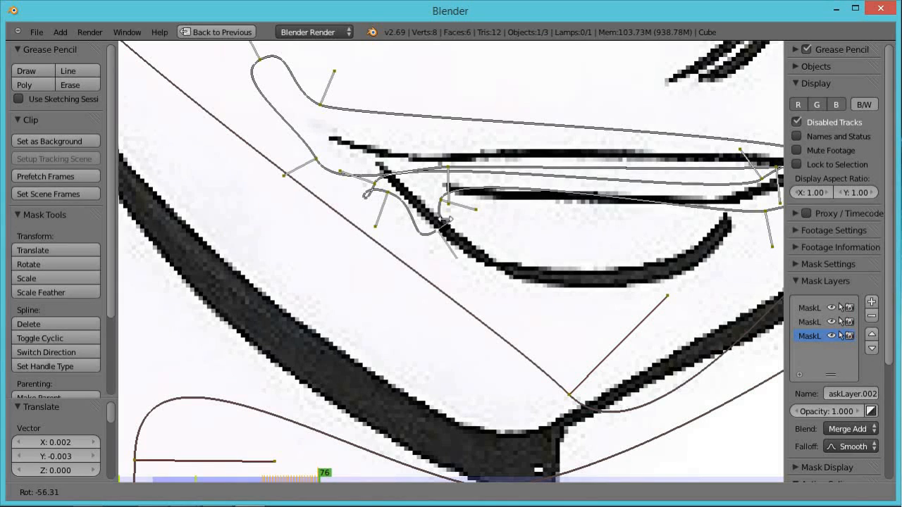
pyautogui.click(445, 217)
# Step through frames 77 to 80, moving the leading points down and right along the lower lip curve.
pyautogui.press('Right')
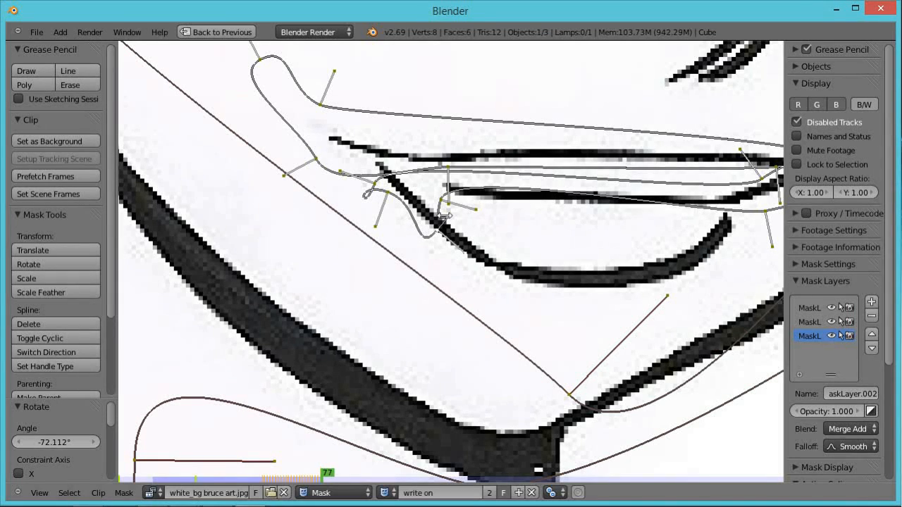
pyautogui.press('g')
pyautogui.click(475, 237)
pyautogui.press('Right')
pyautogui.press('g')
pyautogui.click(497, 251)
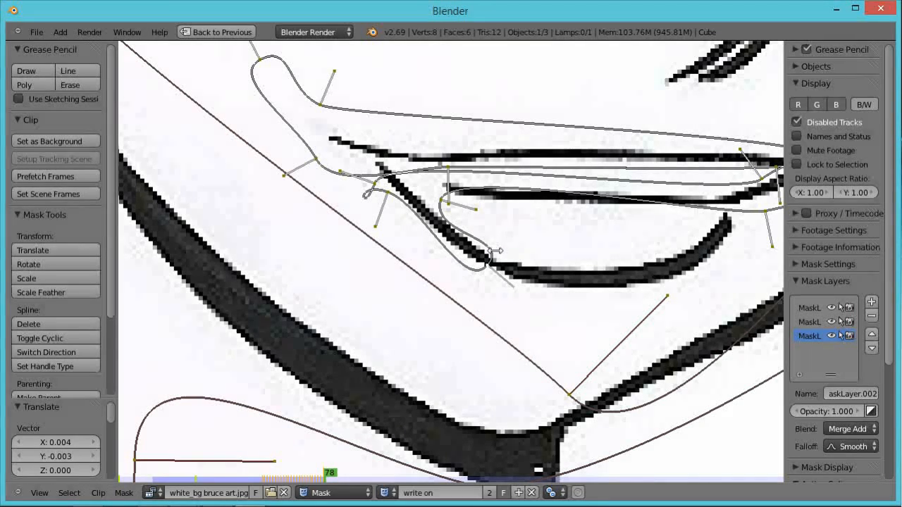
pyautogui.press('Right')
pyautogui.press('g')
pyautogui.click(517, 263)
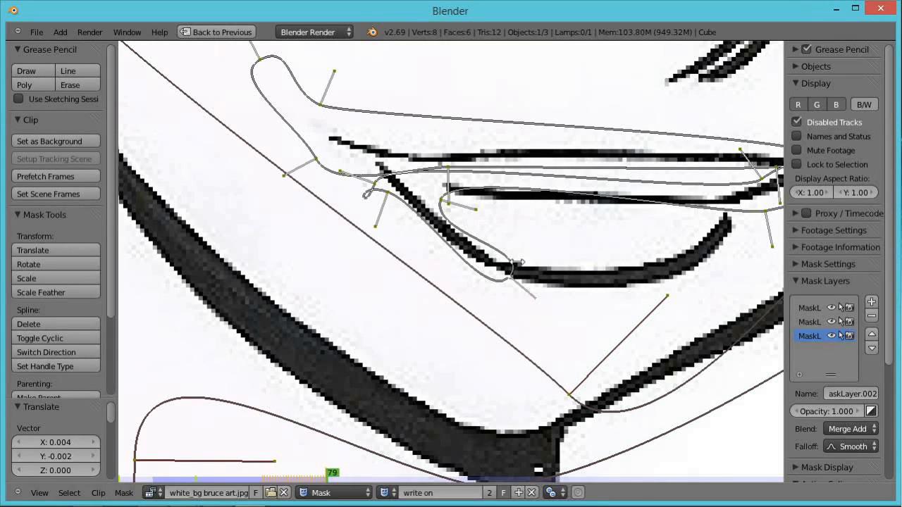
pyautogui.press('Right')
pyautogui.press('g')
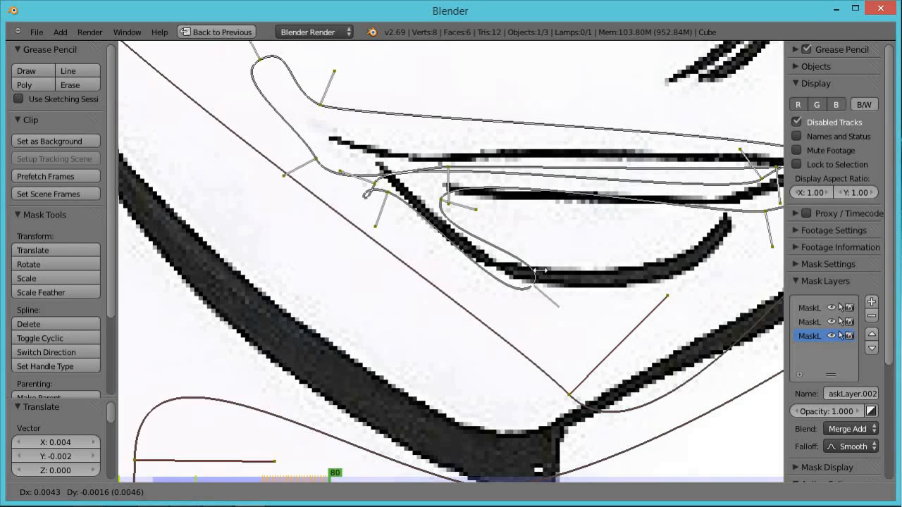
pyautogui.click(524, 262)
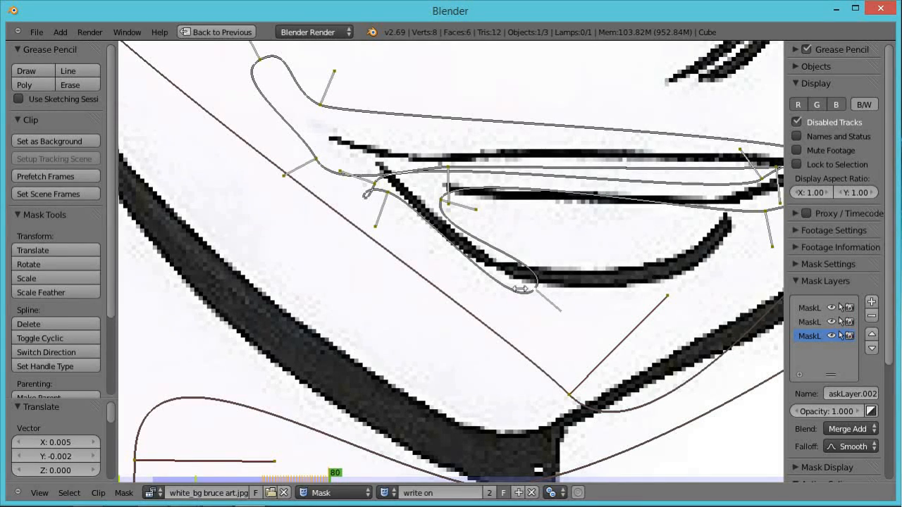
# Add a vertex along the lower lip curve and rotate it to follow the line.
pyautogui.keyDown('ctrl'); pyautogui.moveTo(510, 288); pyautogui.dragTo(527, 265); pyautogui.keyUp('ctrl')
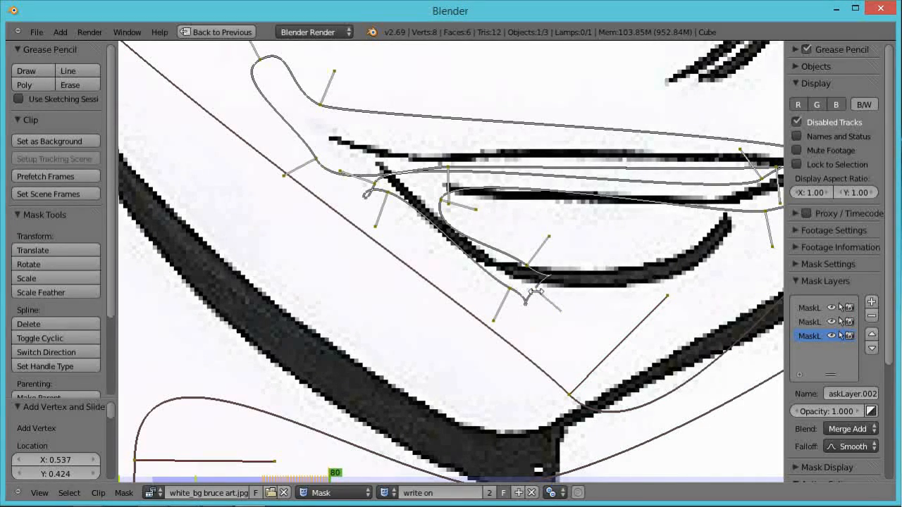
pyautogui.press('r')
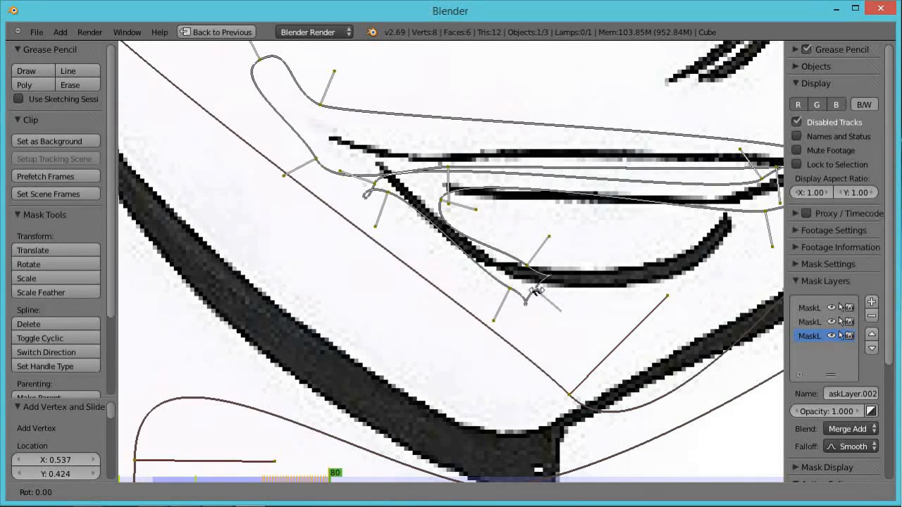
pyautogui.click(539, 288)
# On frame 81, move the leading points further right along the lower lip curve.
pyautogui.press('Right')
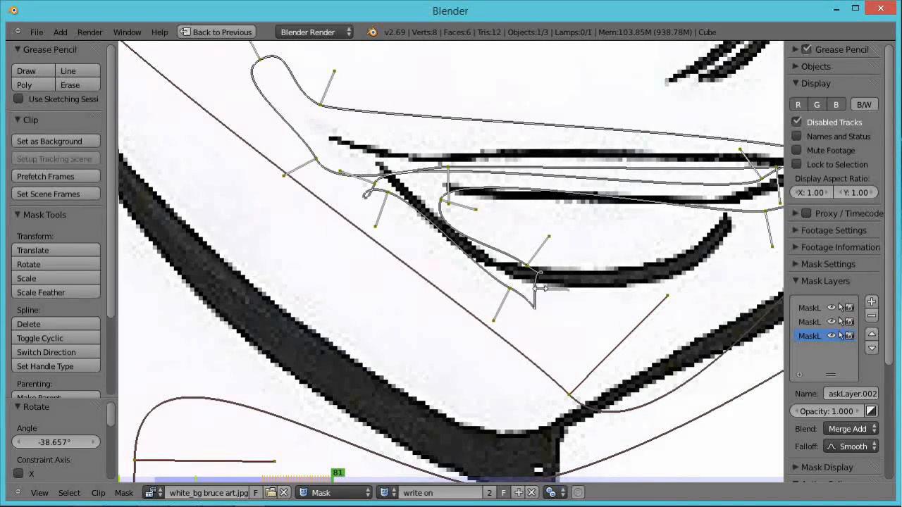
pyautogui.press('g')
pyautogui.click(579, 279)
pyautogui.rightClick(523, 265)
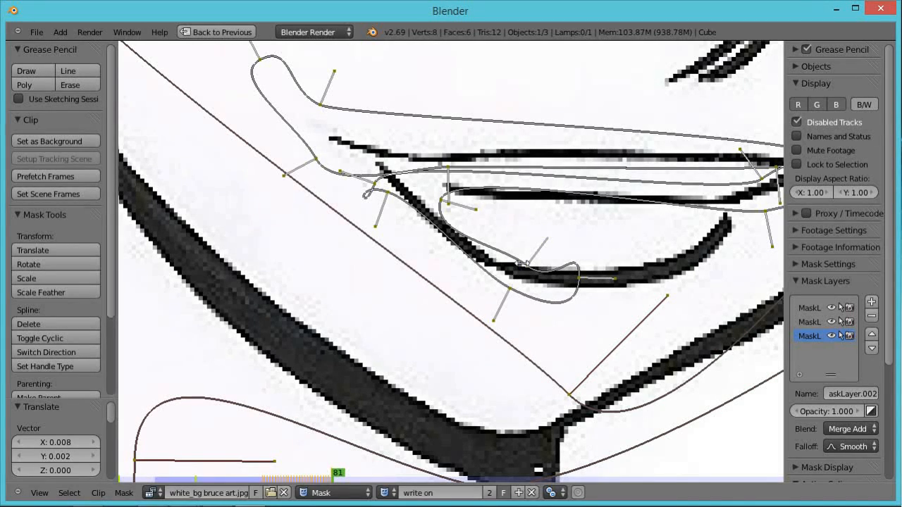
pyautogui.press('g')
pyautogui.click(522, 248)
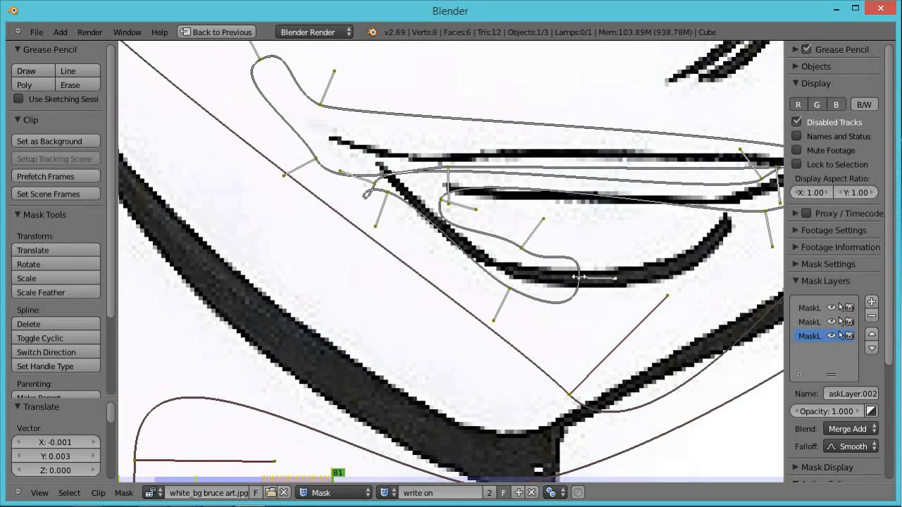
pyautogui.press('g')
pyautogui.click(635, 271)
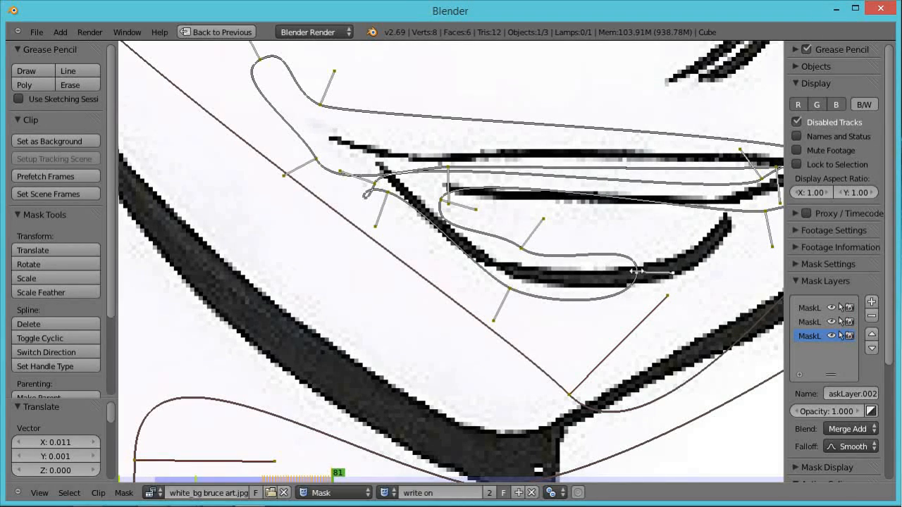
# Step through frames 82 to 84, moving the leading point right along the lower lip each frame.
pyautogui.press('Right')
pyautogui.press('g')
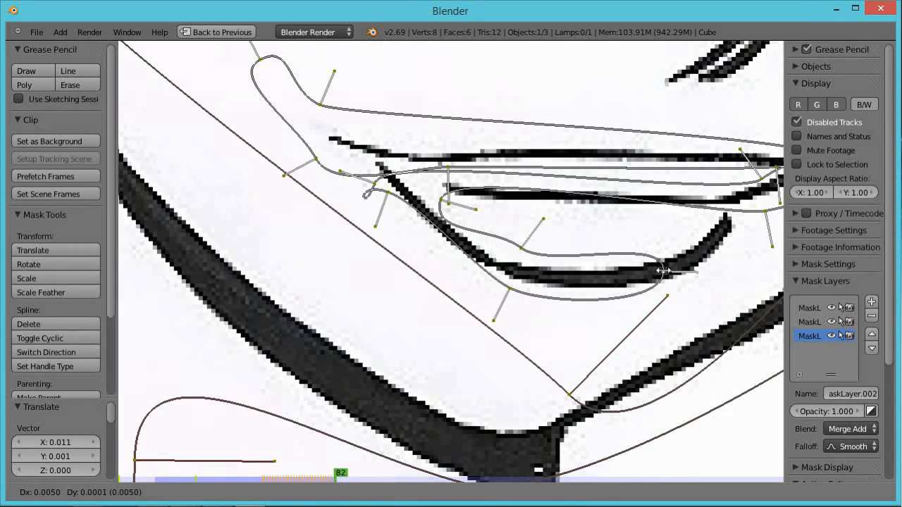
pyautogui.click(662, 270)
pyautogui.press('Right')
pyautogui.press('g')
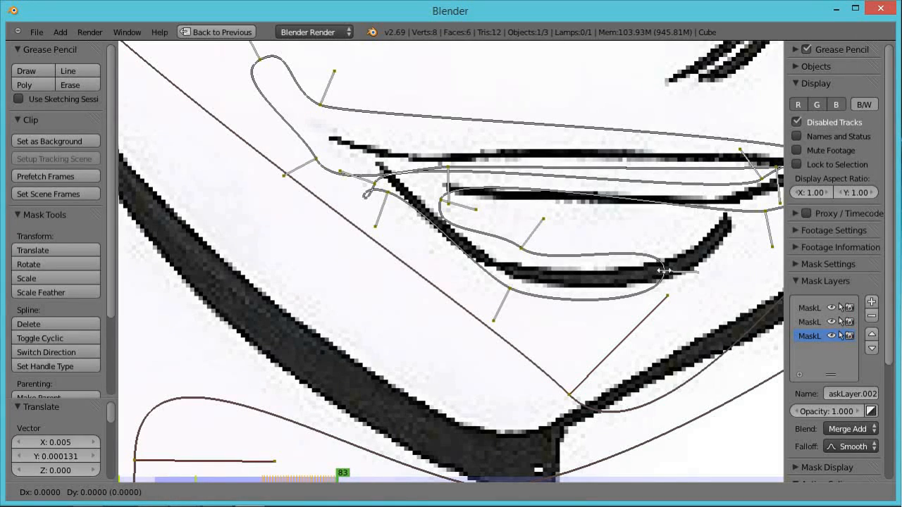
pyautogui.click(680, 270)
pyautogui.press('Right')
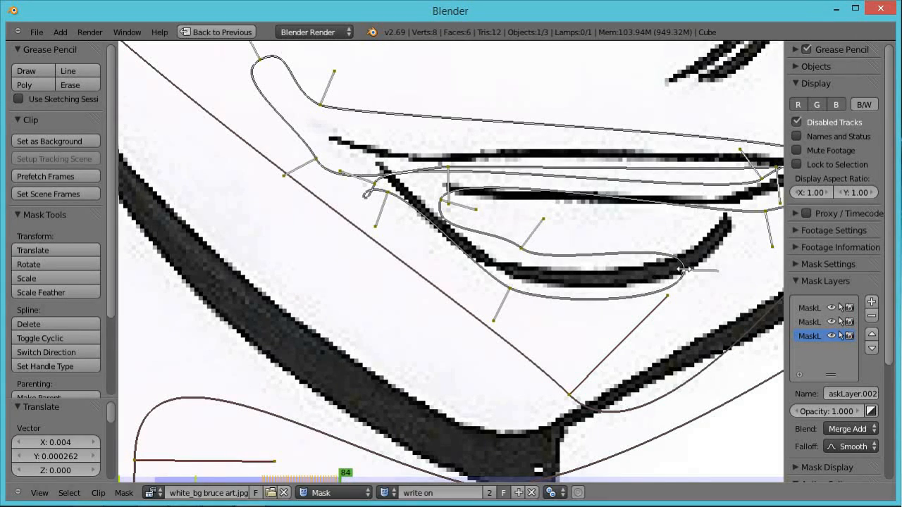
pyautogui.press('g')
pyautogui.click(719, 257)
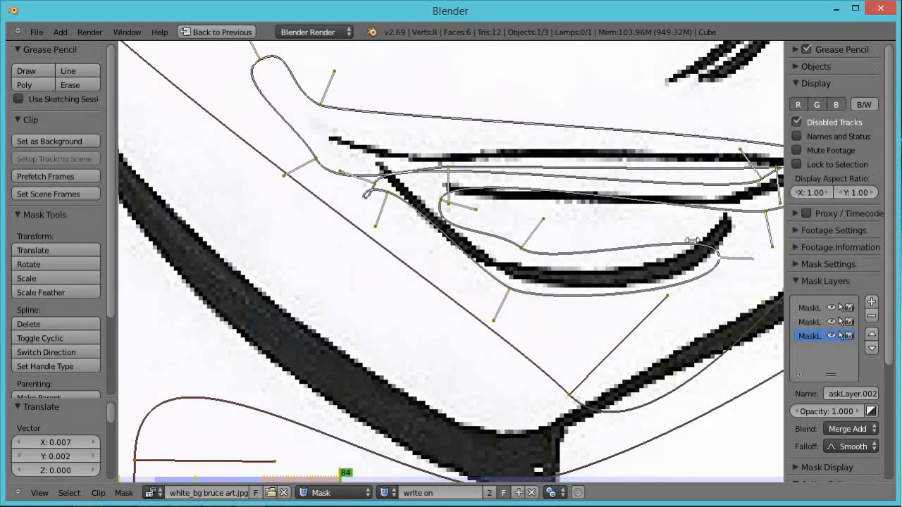
# Add a vertex at the lower lip's right end and rotate it to match the curve.
pyautogui.keyDown('ctrl'); pyautogui.click(690, 245); pyautogui.keyUp('ctrl')
pyautogui.keyDown('ctrl'); pyautogui.click(698, 275); pyautogui.keyUp('ctrl')
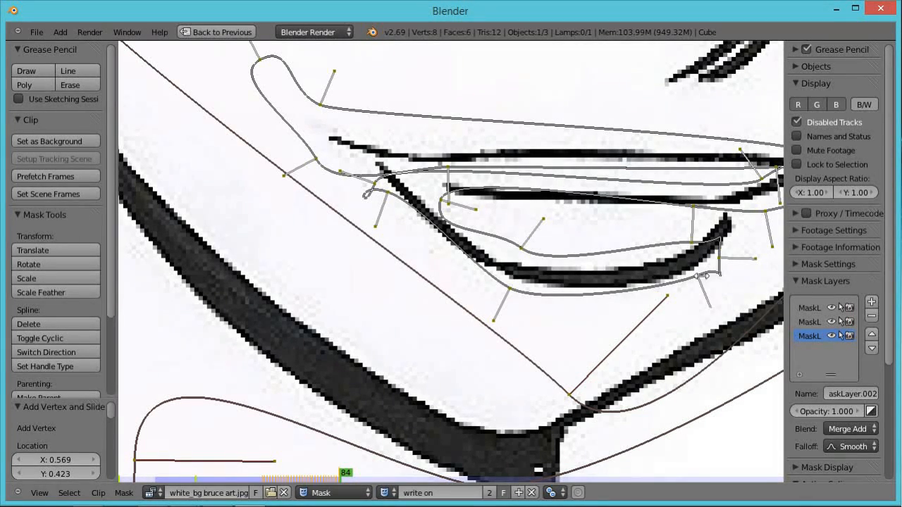
pyautogui.press('r')
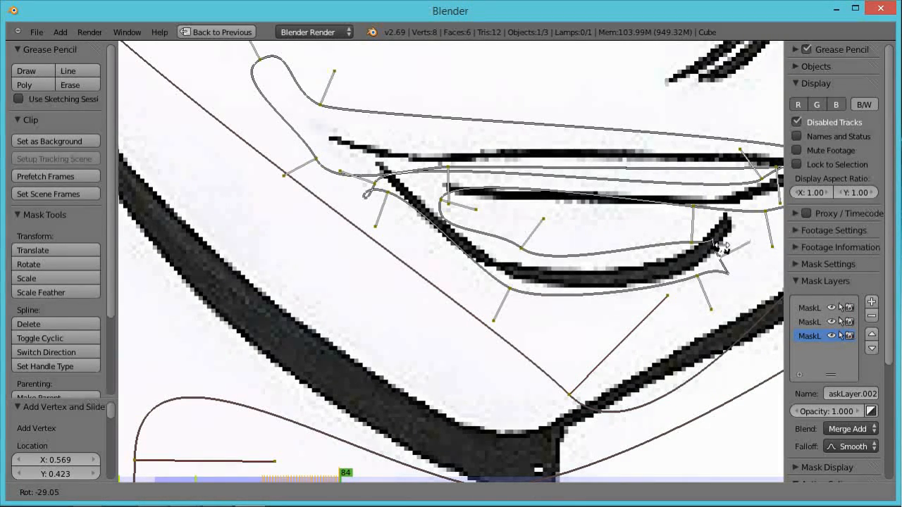
pyautogui.click(721, 247)
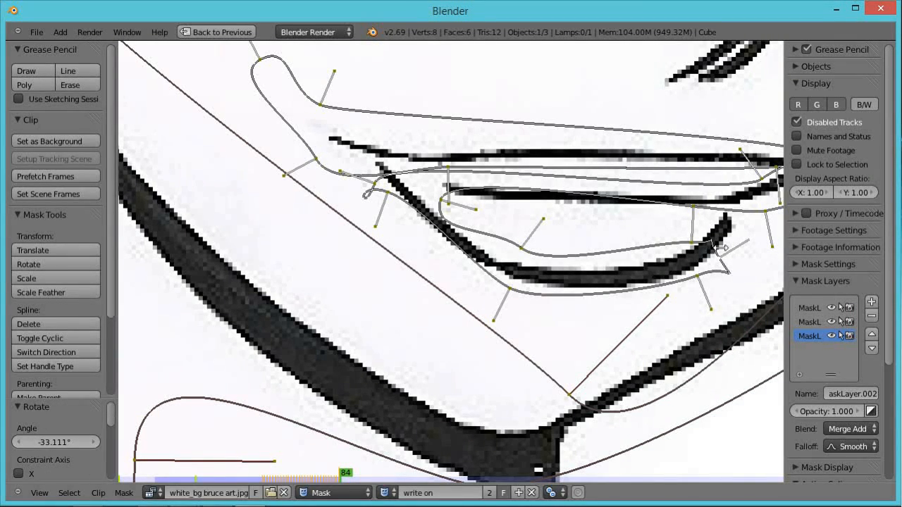
# Move the leading points up and back along the lower lip to close its outline.
pyautogui.press('g')
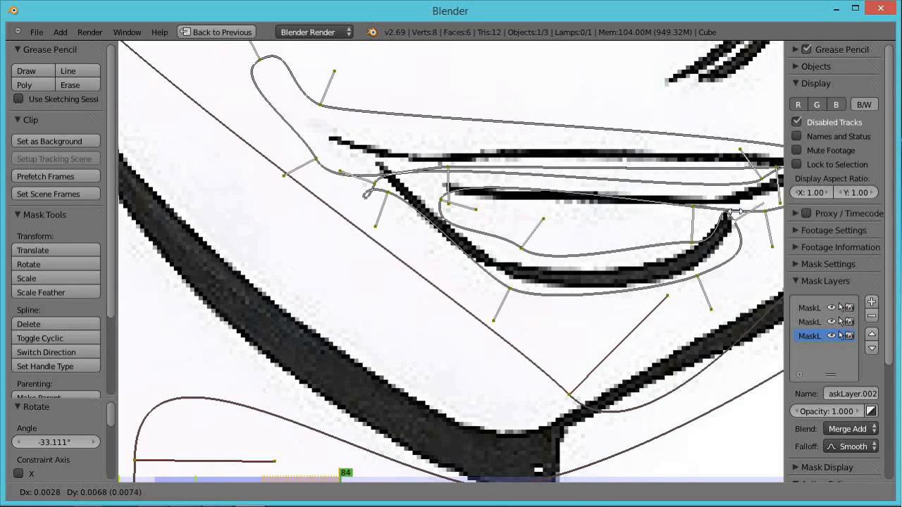
pyautogui.click(736, 212)
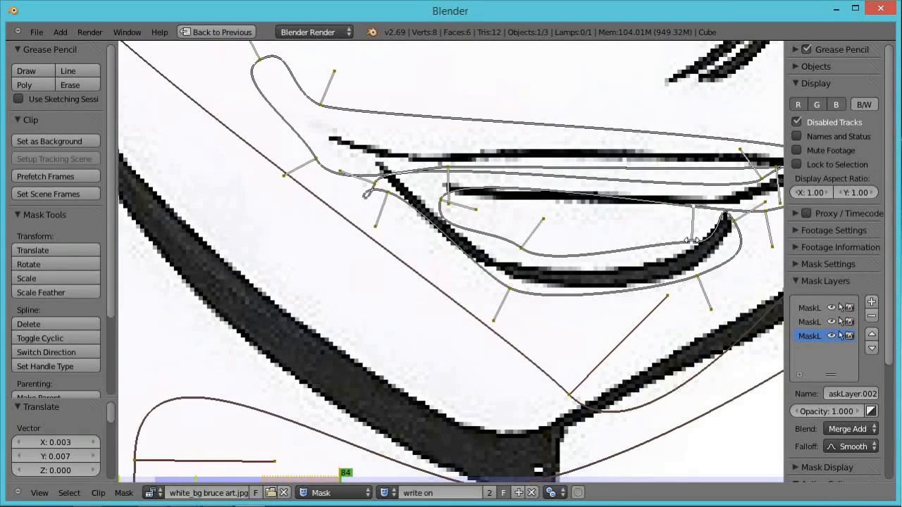
pyautogui.press('g')
pyautogui.click(674, 224)
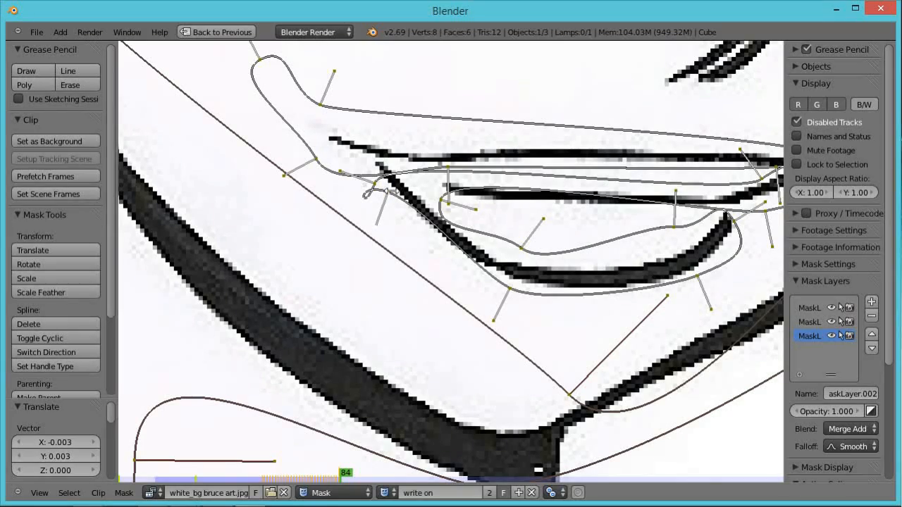
pyautogui.press('g')
pyautogui.click(393, 221)
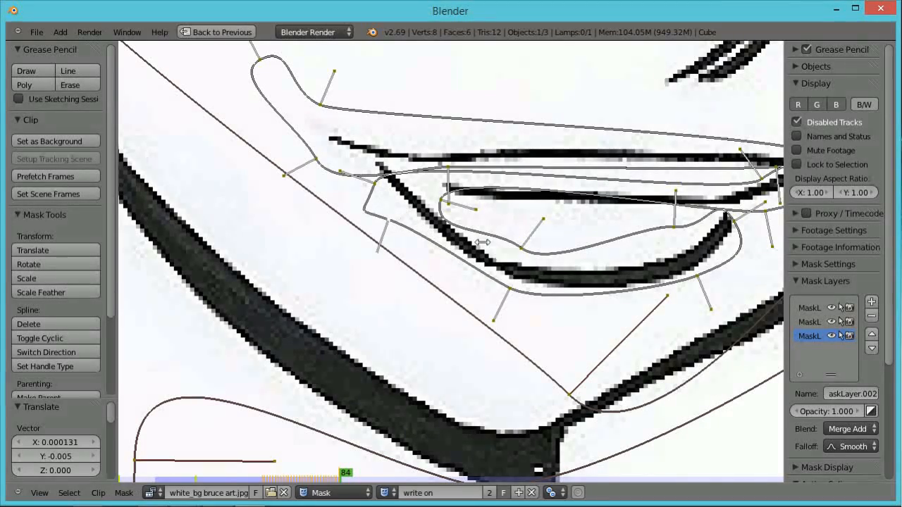
# Zoom out to the whole face and add a new mask layer.
pyautogui.scroll(-5, 485, 240)
pyautogui.scroll(-2, 487, 238)
pyautogui.scroll(-1, 486, 238)
pyautogui.scroll(1, 487, 238)
pyautogui.scroll(1, 486, 238)
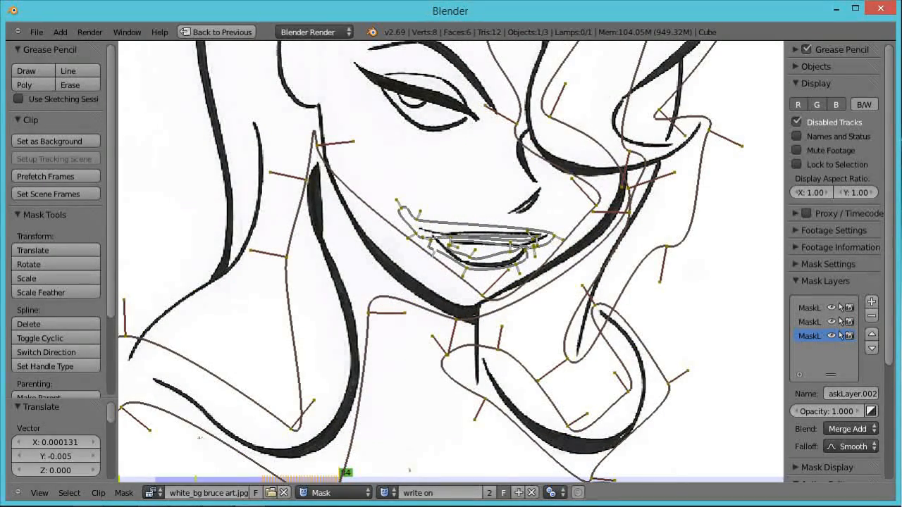
pyautogui.press('a')
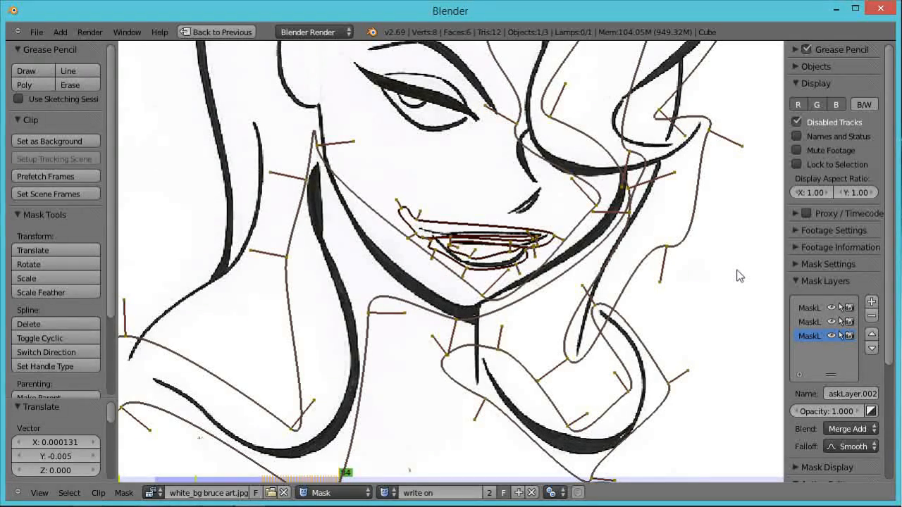
pyautogui.rightClick(523, 233)
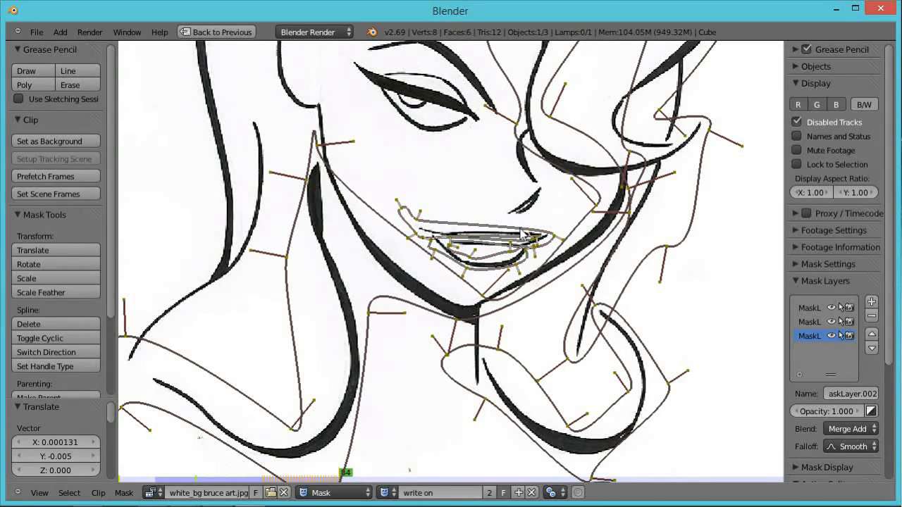
pyautogui.click(872, 303)
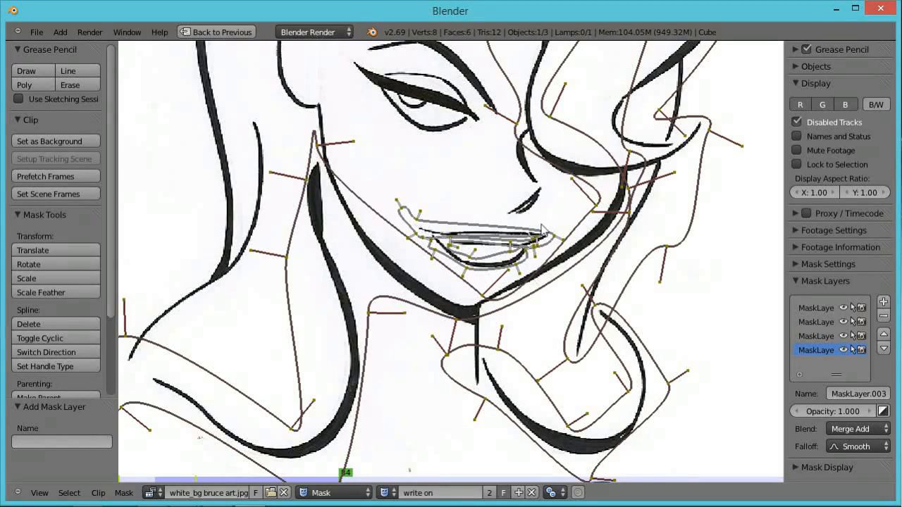
# On the new layer, start a mask at the nose with a vertex and make the spline cyclic.
pyautogui.keyDown('ctrl'); pyautogui.click(498, 220); pyautogui.keyUp('ctrl')
pyautogui.hotkey('ctrl', 'z')
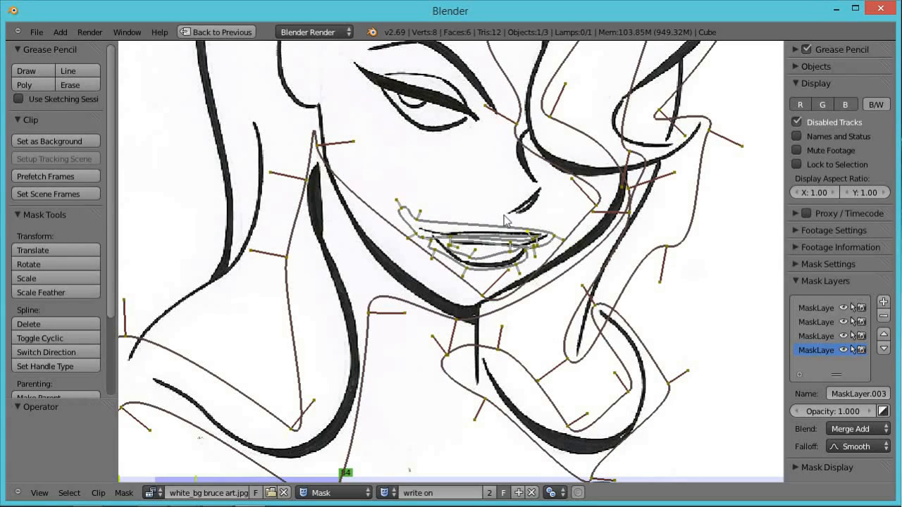
pyautogui.moveTo(493, 207)
pyautogui.keyDown('ctrl'); pyautogui.mouseDown()
pyautogui.moveTo(520, 214)
pyautogui.moveTo(499, 198)
pyautogui.mouseUp(); pyautogui.keyUp('ctrl')
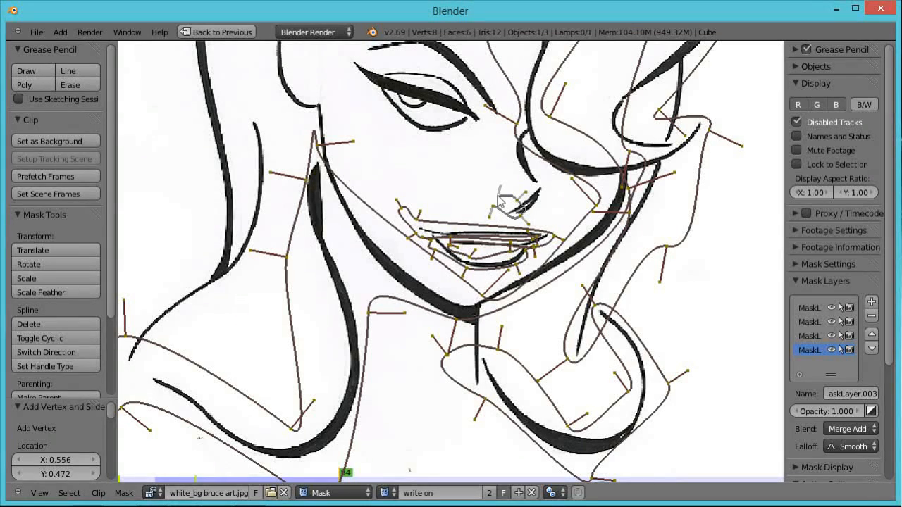
pyautogui.hotkey('alt', 'c')
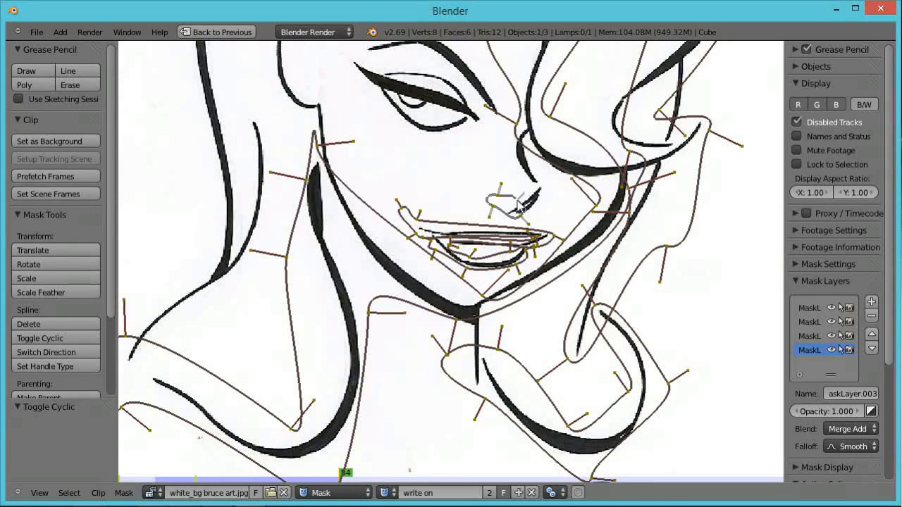
# Circle-select the nose mask's points and move them left onto the nose line.
pyautogui.press('a')
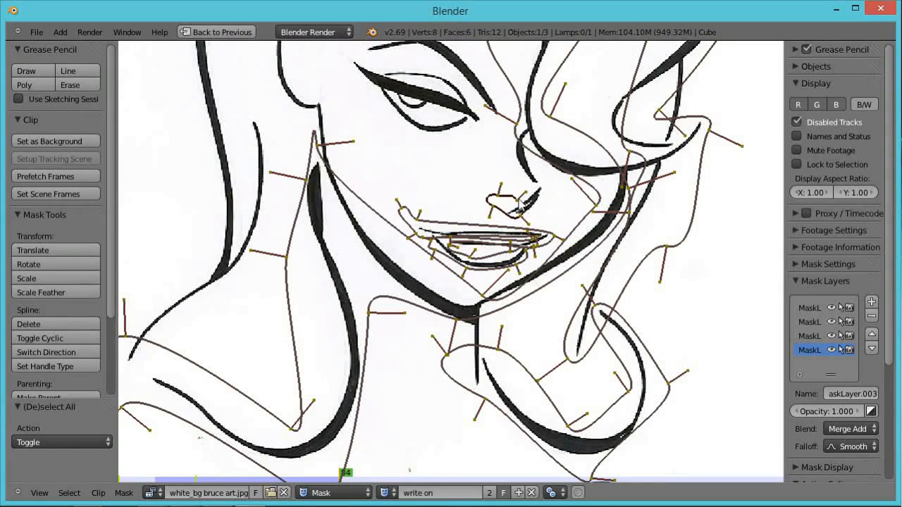
pyautogui.press('c')
pyautogui.moveTo(517, 206); pyautogui.dragTo(496, 205)
pyautogui.rightClick(497, 204)
pyautogui.press('g')
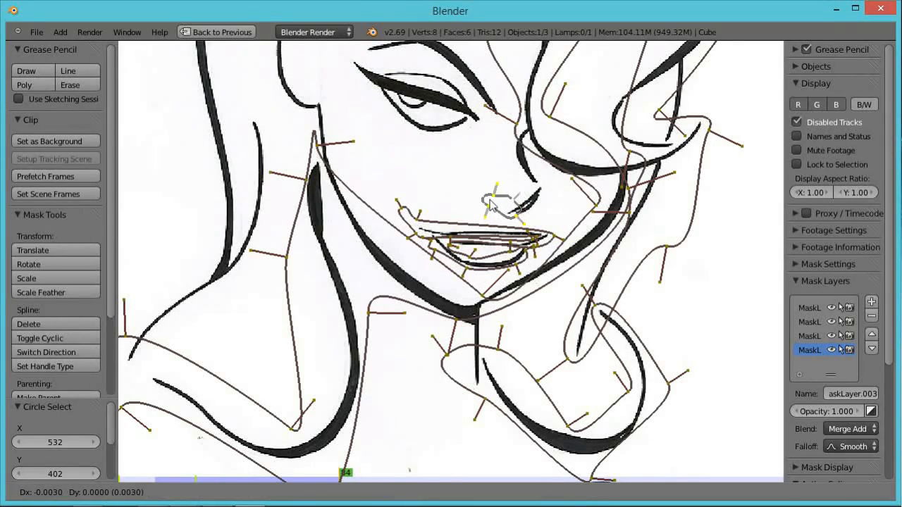
pyautogui.click(479, 199)
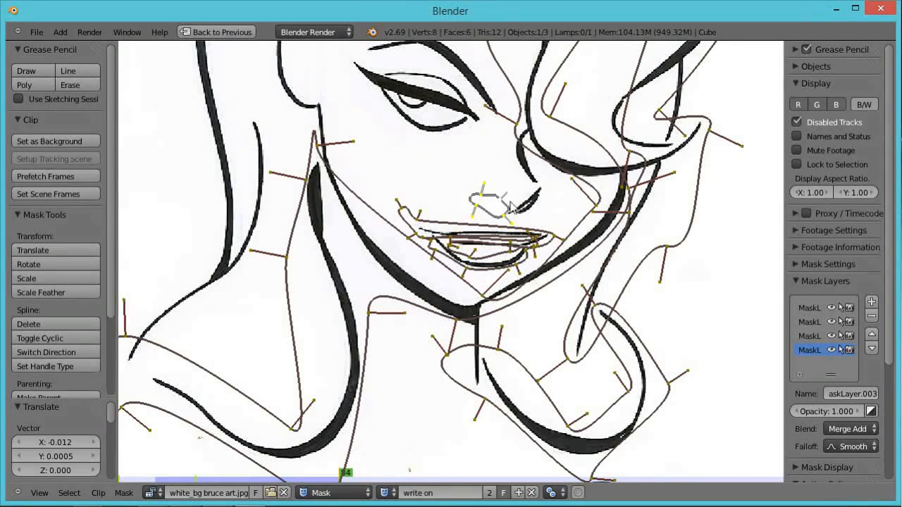
# On frame 85, move the nose mask's leading point right along the nose line and rotate it.
pyautogui.press('Right')
pyautogui.press('g')
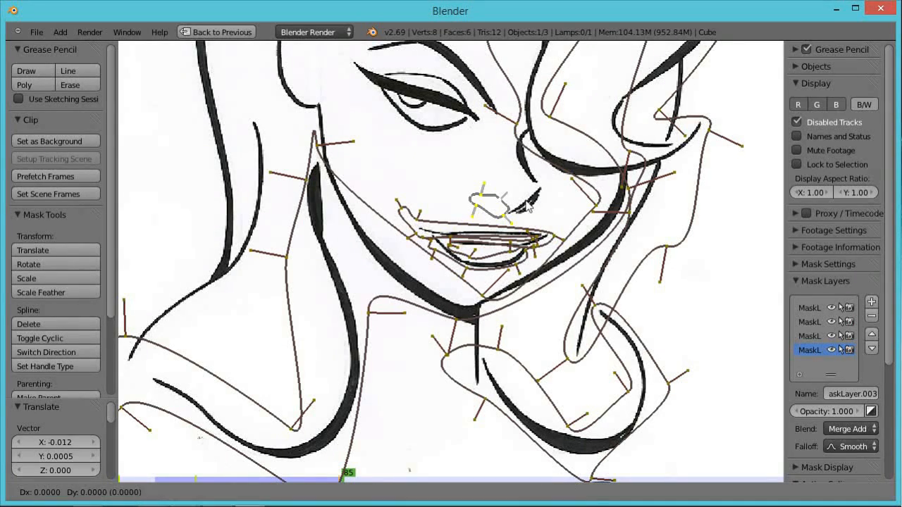
pyautogui.click(501, 203)
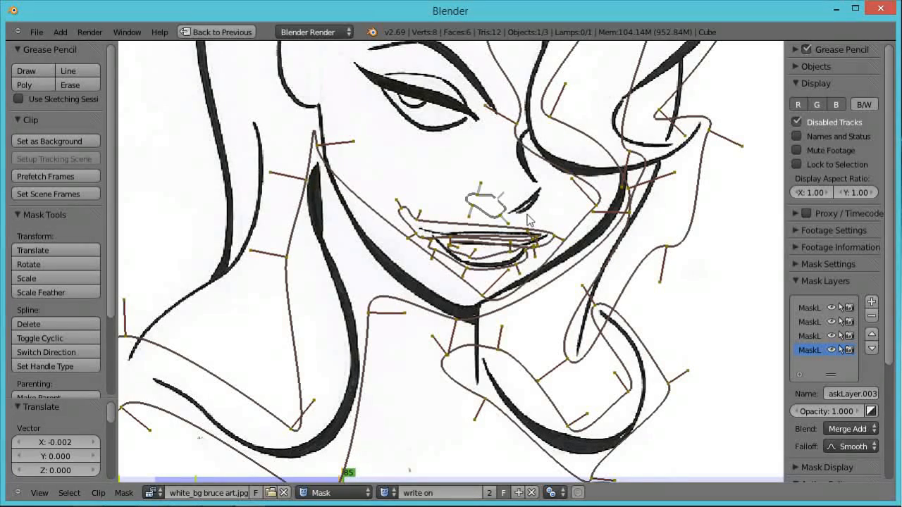
pyautogui.press('g')
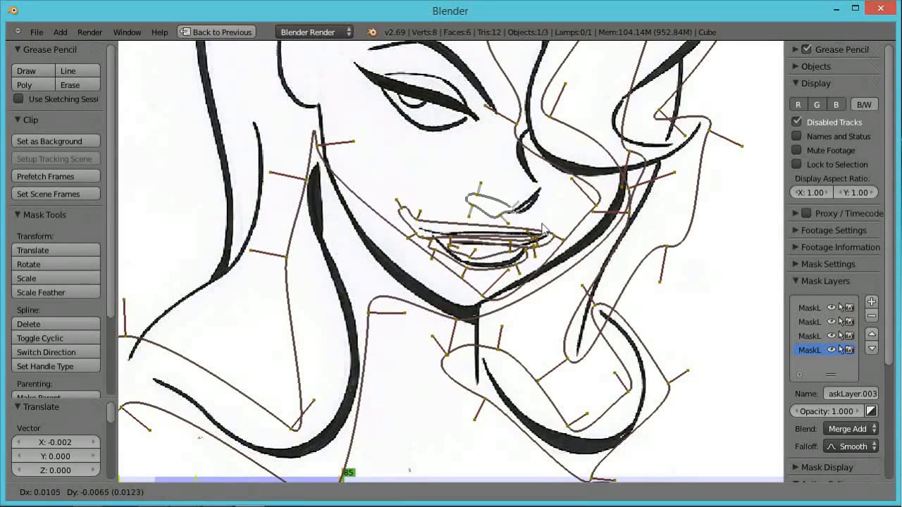
pyautogui.click(547, 233)
pyautogui.press('r')
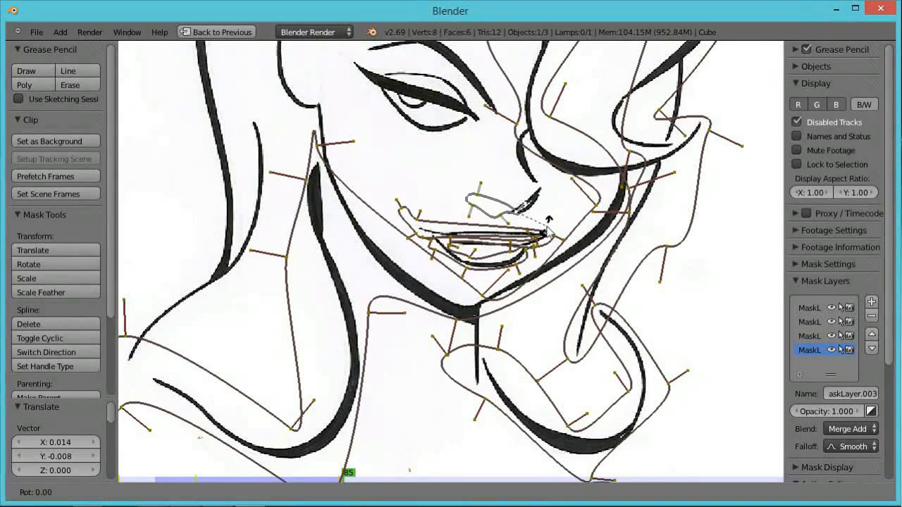
pyautogui.click(537, 223)
# Zoom in and, on frame 86, move the nose mask's leading point further along the nose line and rotate it.
pyautogui.scroll(3, 538, 222)
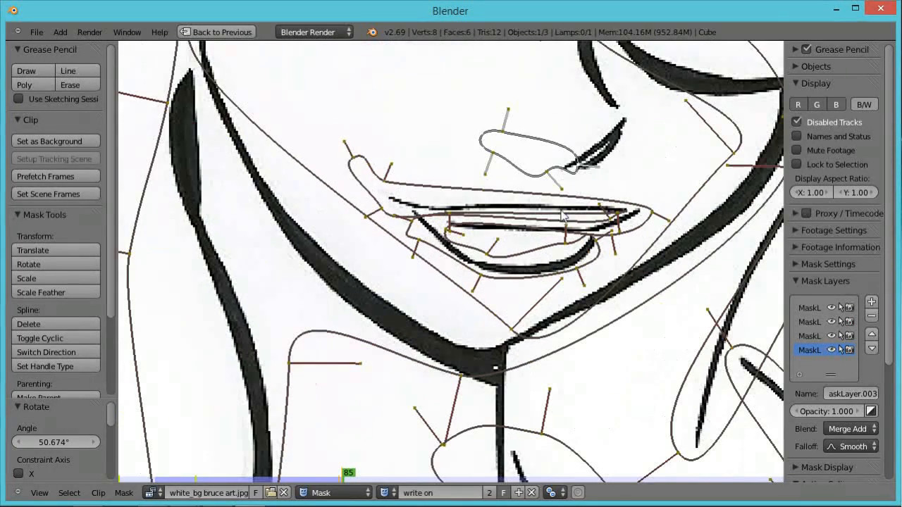
pyautogui.press('Right')
pyautogui.press('g')
pyautogui.click(652, 185)
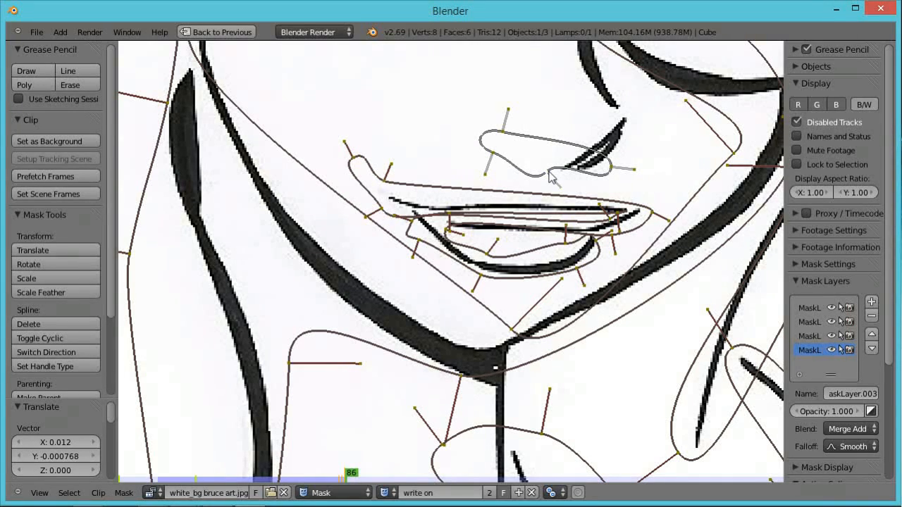
pyautogui.moveTo(551, 176); pyautogui.dragTo(573, 188)
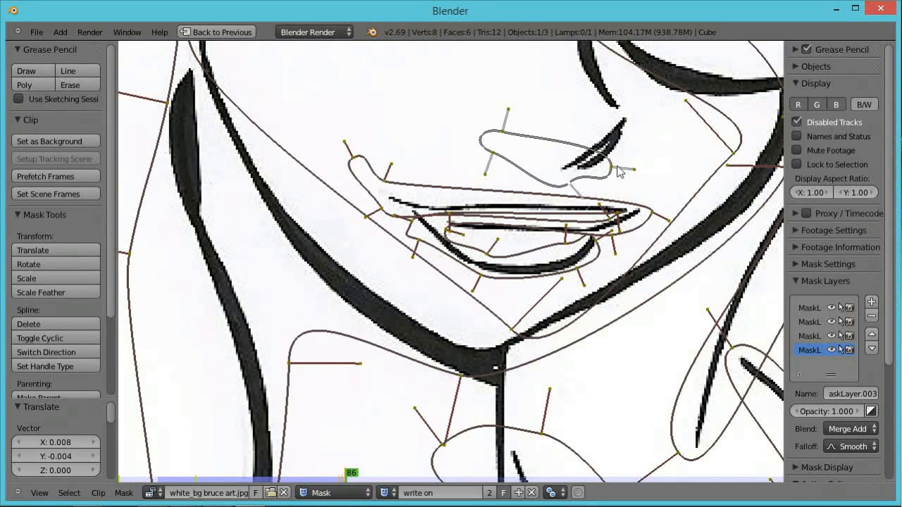
pyautogui.press('r')
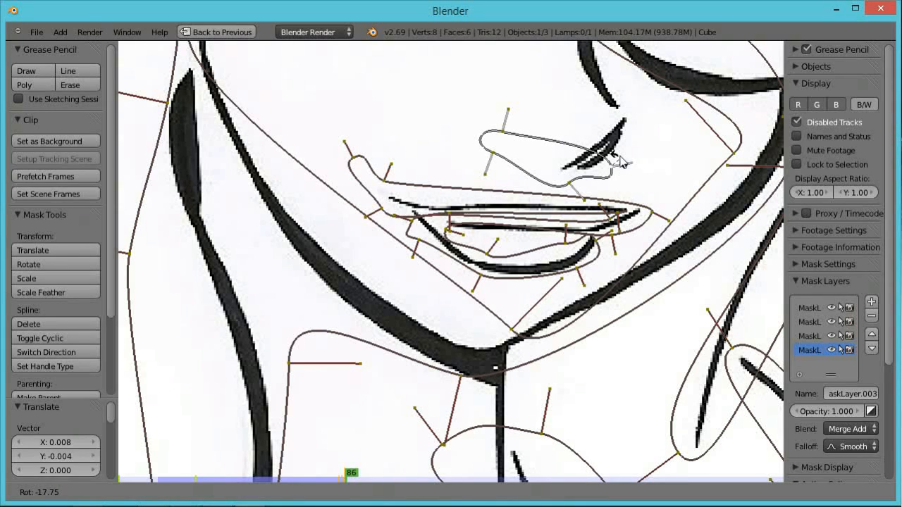
pyautogui.click(617, 166)
# On frames 87 and 88, advance the leading point up along the nose line toward the nose tip.
pyautogui.press('Right')
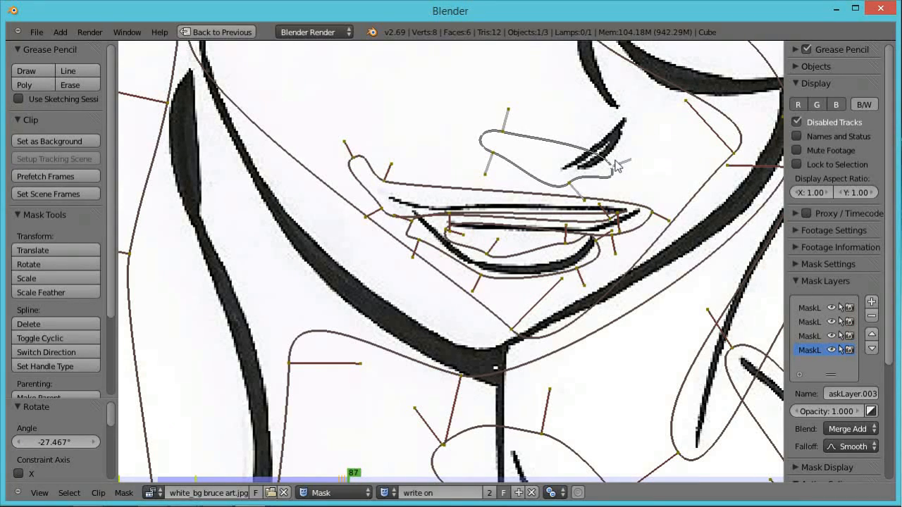
pyautogui.moveTo(617, 166); pyautogui.dragTo(636, 141)
pyautogui.press('Right')
pyautogui.press('g')
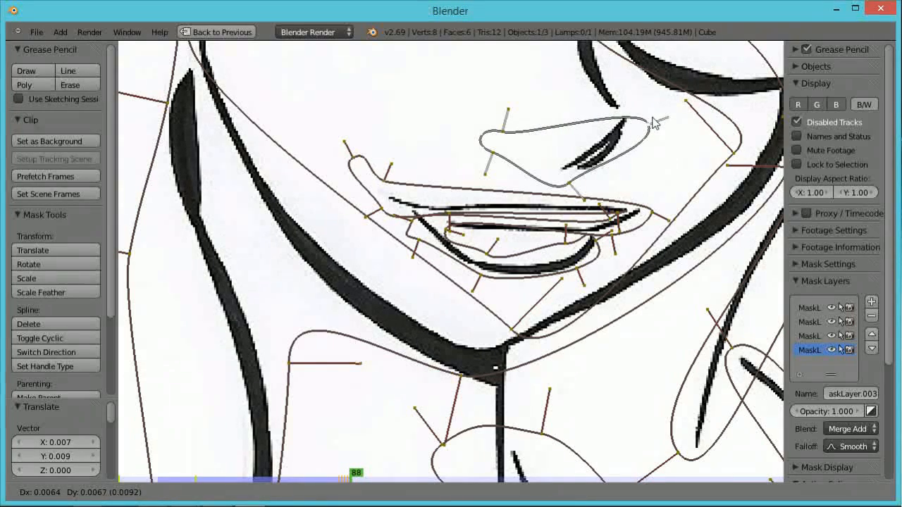
pyautogui.click(652, 122)
# Zoom in on the nose and add a new vertex to the nose mask at the top of the nose line.
pyautogui.scroll(-4, 674, 143)
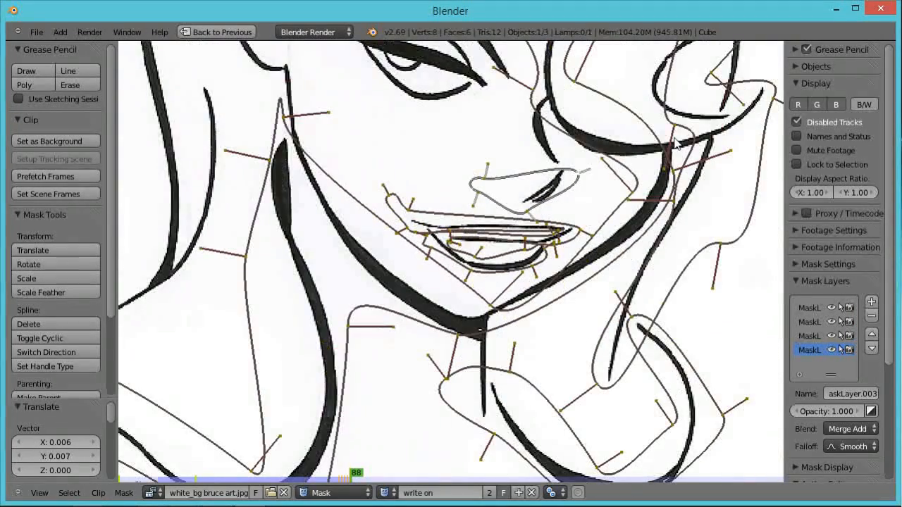
pyautogui.scroll(2, 538, 220)
pyautogui.scroll(4, 537, 220)
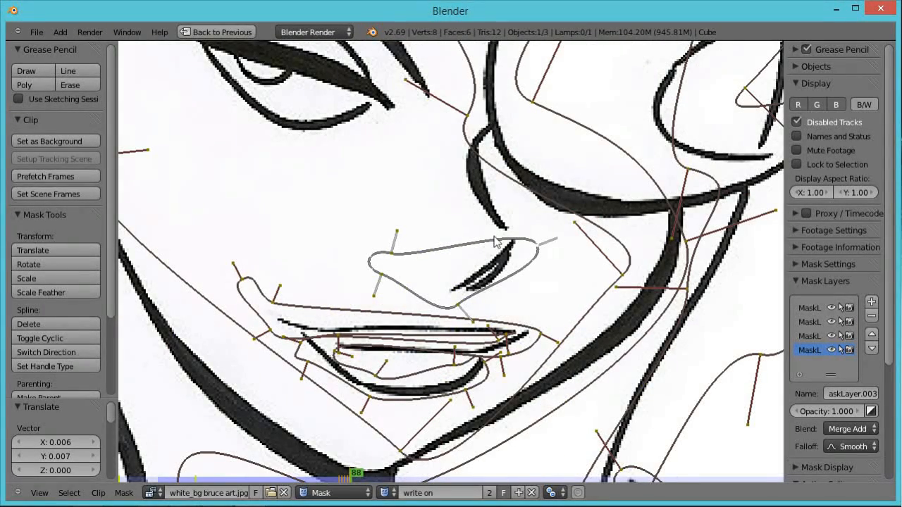
pyautogui.keyDown('ctrl'); pyautogui.moveTo(493, 245); pyautogui.dragTo(507, 236); pyautogui.keyUp('ctrl')
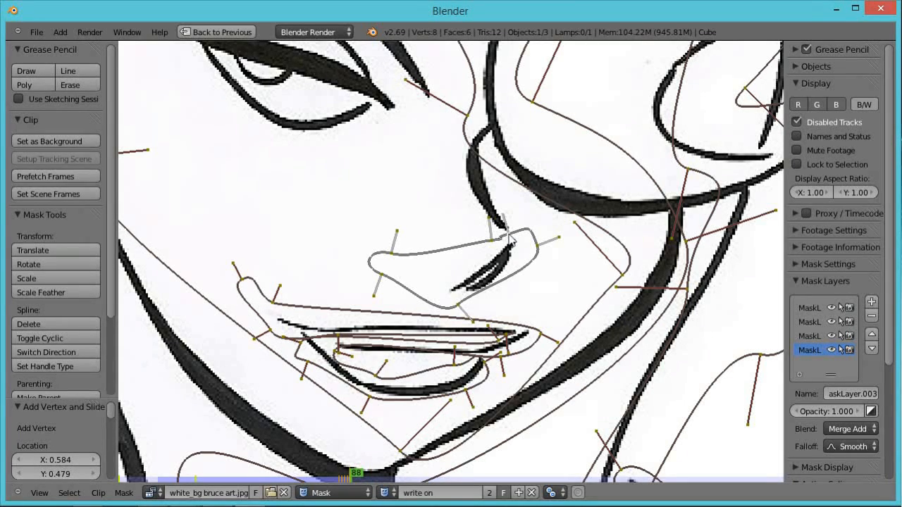
# Over frames 89 to 91, move the nose mask's leading point up along the nose bridge line.
pyautogui.press('Right')
pyautogui.press('g')
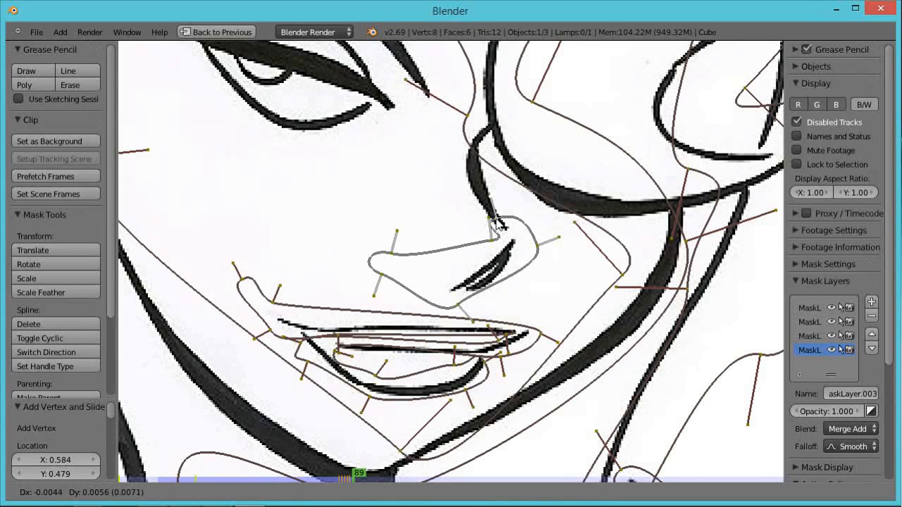
pyautogui.click(498, 224)
pyautogui.press('Right')
pyautogui.press('g')
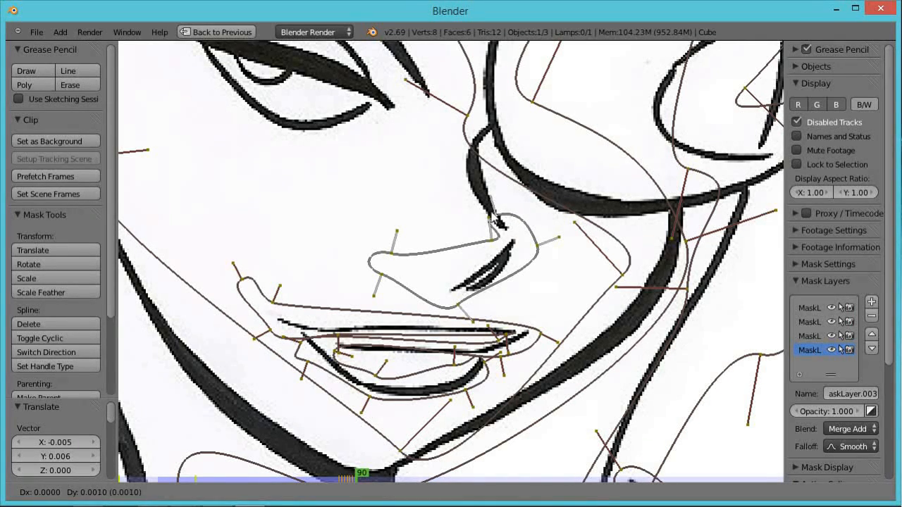
pyautogui.click(478, 200)
pyautogui.press('Right')
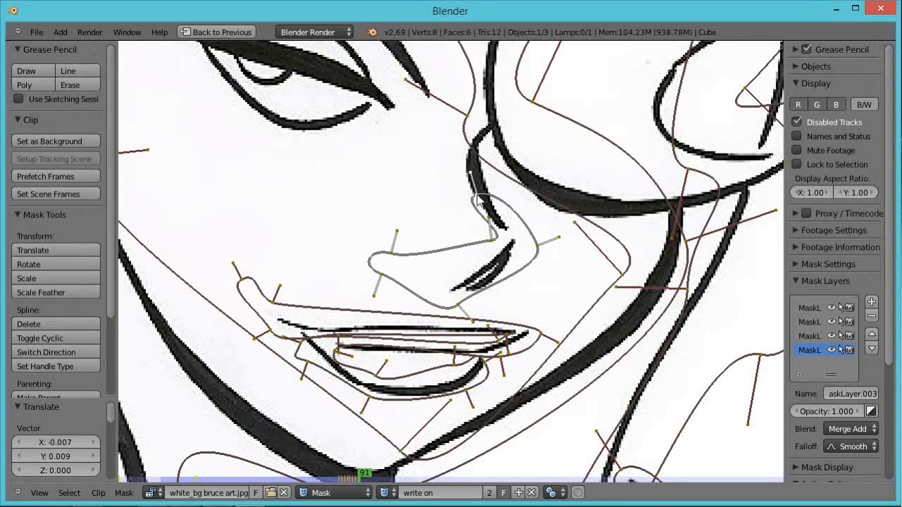
pyautogui.press('g')
pyautogui.click(471, 182)
# Over frames 92 to 94, keep moving the leading point up the nose bridge toward the eye.
pyautogui.press('Right')
pyautogui.press('g')
pyautogui.click(464, 166)
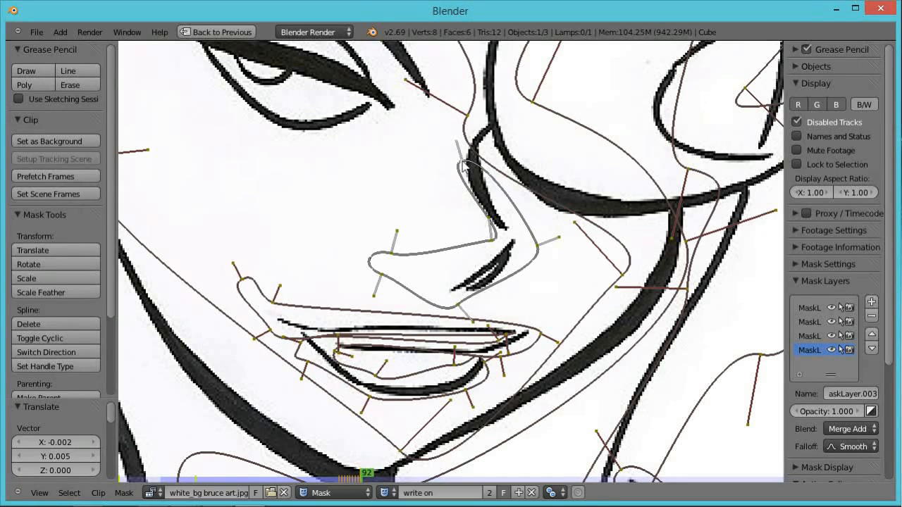
pyautogui.press('Right')
pyautogui.press('g')
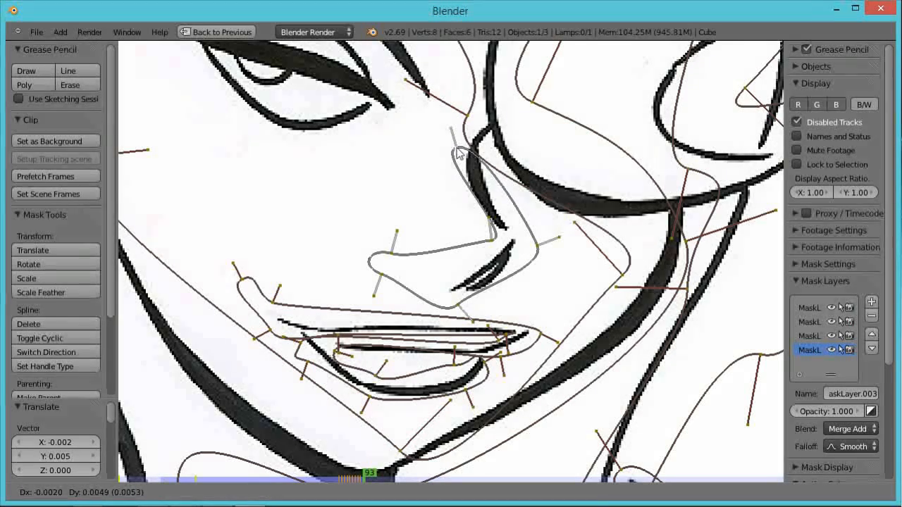
pyautogui.click(454, 149)
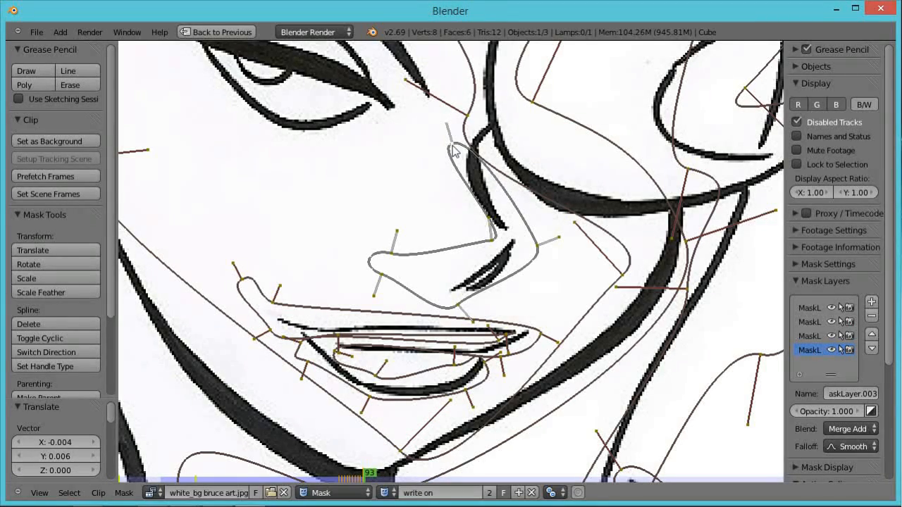
pyautogui.press('Right')
pyautogui.press('g')
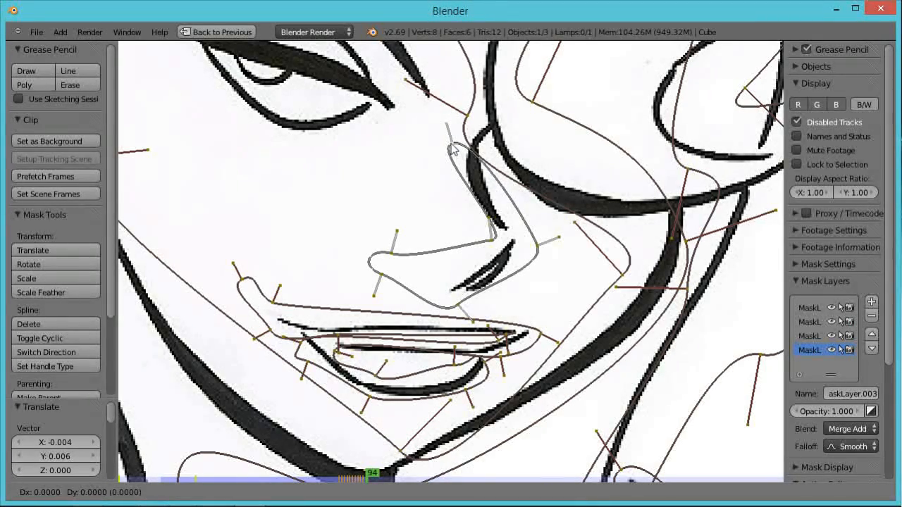
pyautogui.click(444, 138)
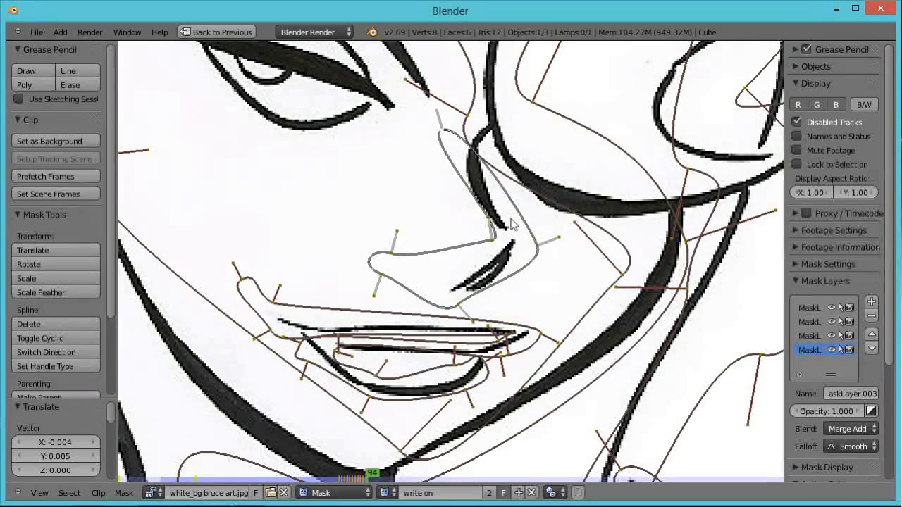
# Deselect all, return to the compositing layout and scrub the timeline to preview the reveal.
pyautogui.scroll(-2, 511, 222)
pyautogui.press('a')
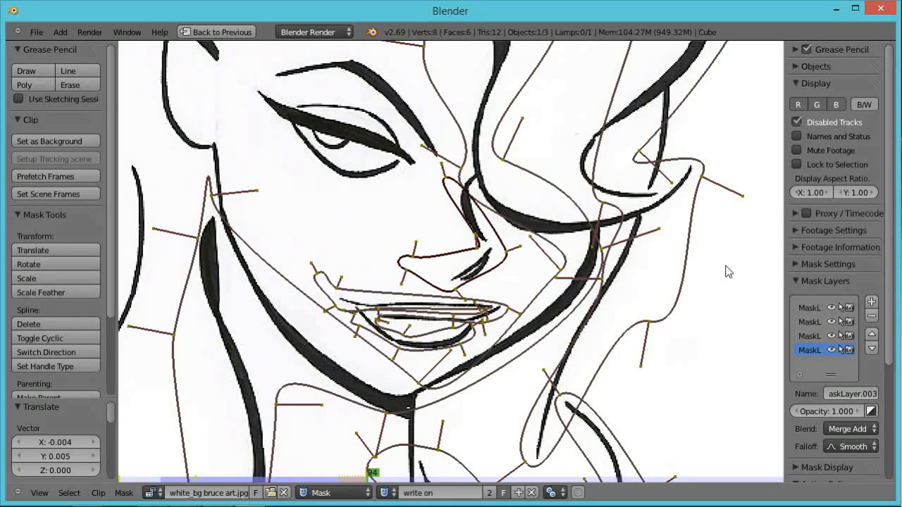
pyautogui.hotkey('ctrl', 'Up')
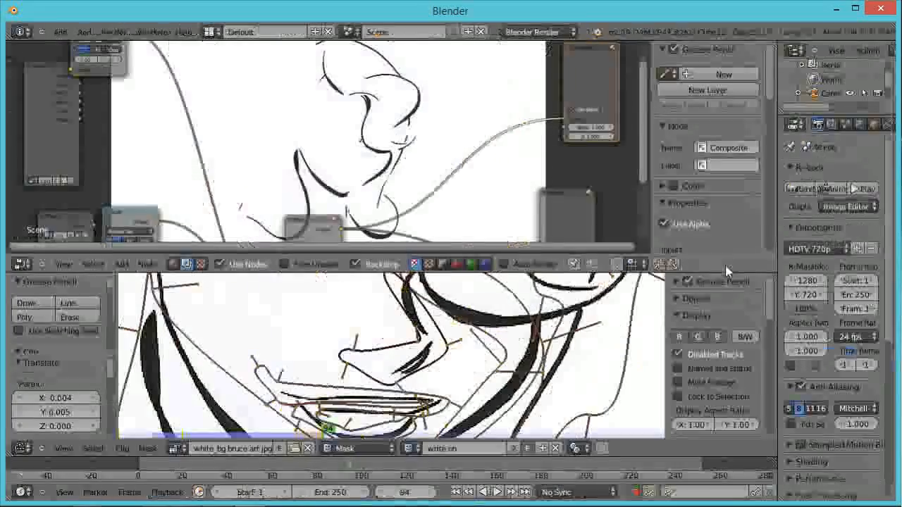
pyautogui.click(348, 464)
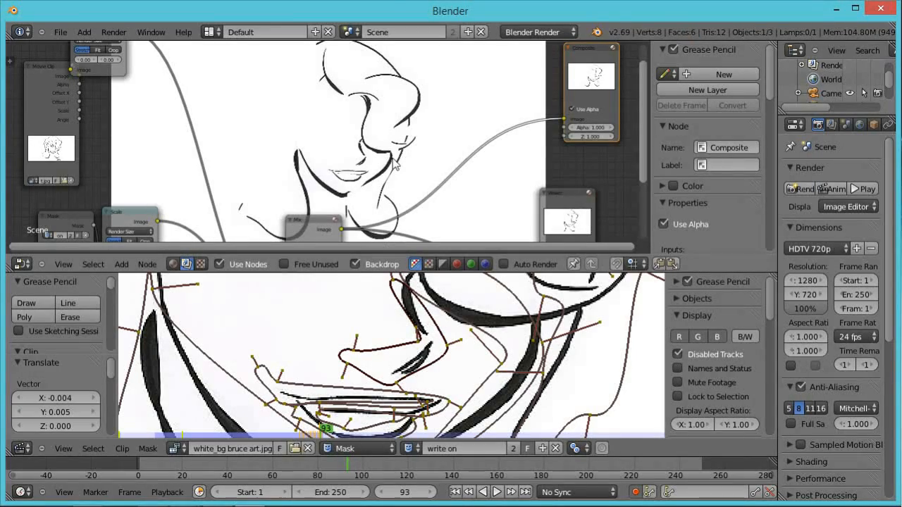
pyautogui.moveTo(347, 469)
pyautogui.mouseDown()
pyautogui.moveTo(167, 489)
pyautogui.moveTo(411, 478)
pyautogui.moveTo(334, 479)
pyautogui.moveTo(359, 479)
pyautogui.moveTo(349, 481)
pyautogui.mouseUp()
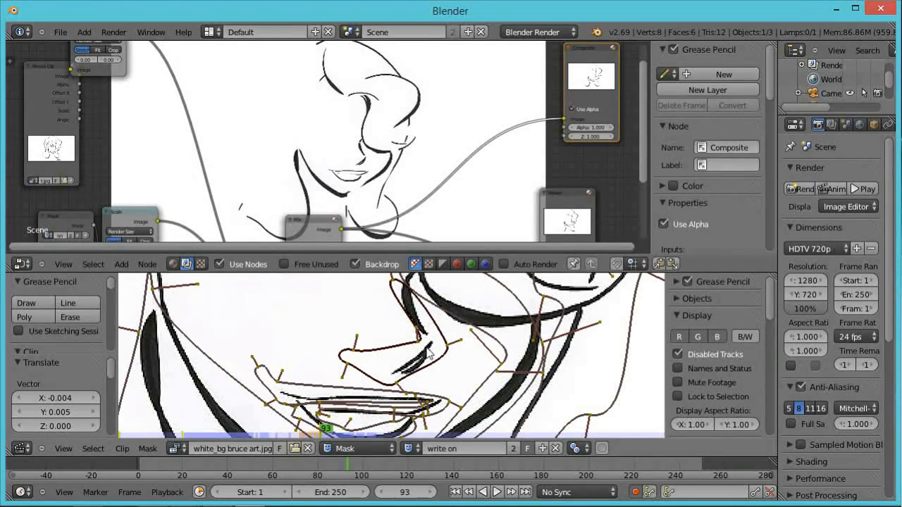
# Back in the maximized mask view on frame 93, select a jaw mask point and move it onto the jaw line.
pyautogui.hotkey('ctrl', 'Up')
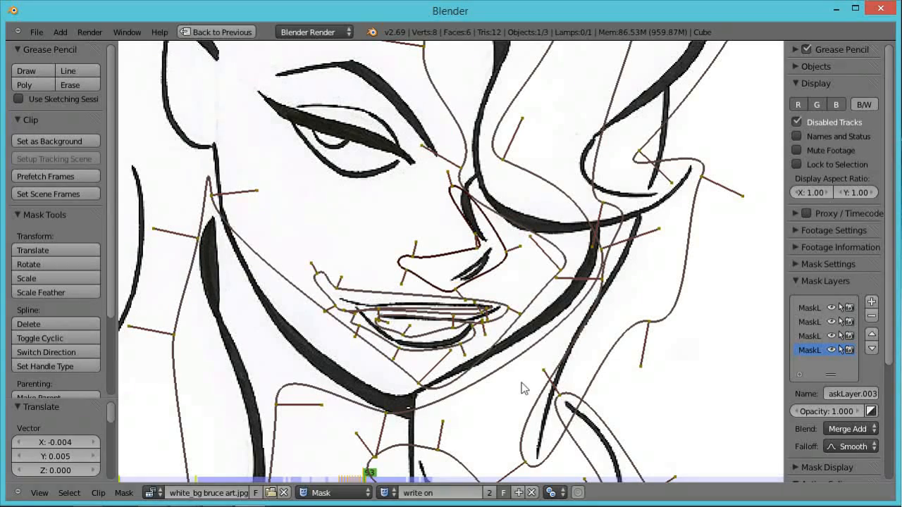
pyautogui.rightClick(416, 382)
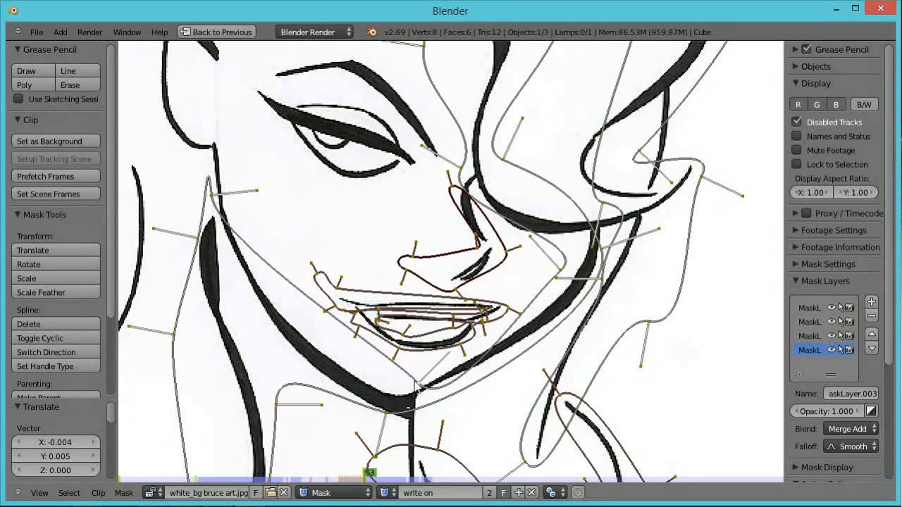
pyautogui.press('g')
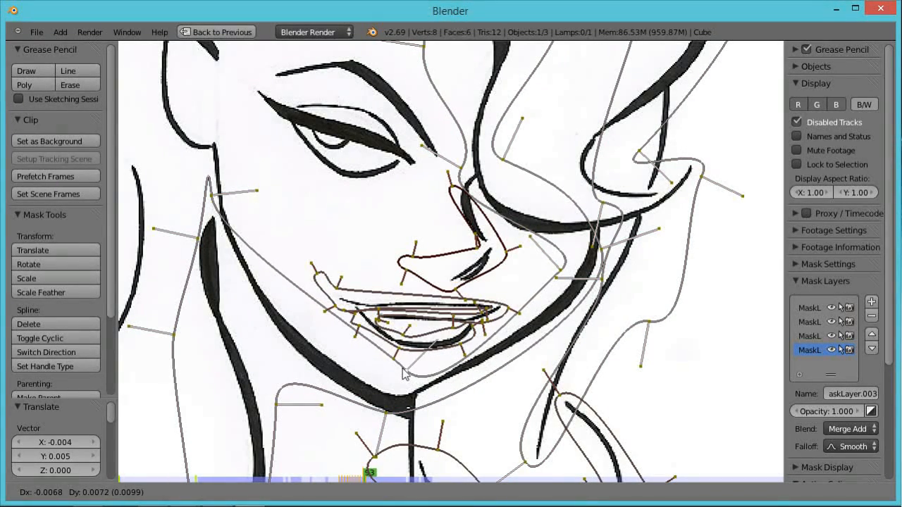
pyautogui.click(405, 374)
pyautogui.scroll(-1, 431, 224)
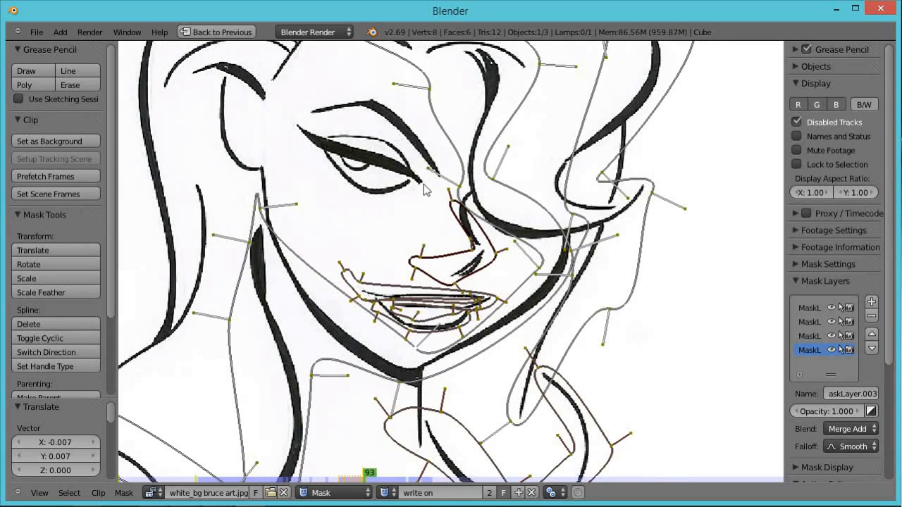
# Add a new mask layer, place vertices beside the nose bridge, and make the spline cyclic.
pyautogui.click(872, 302)
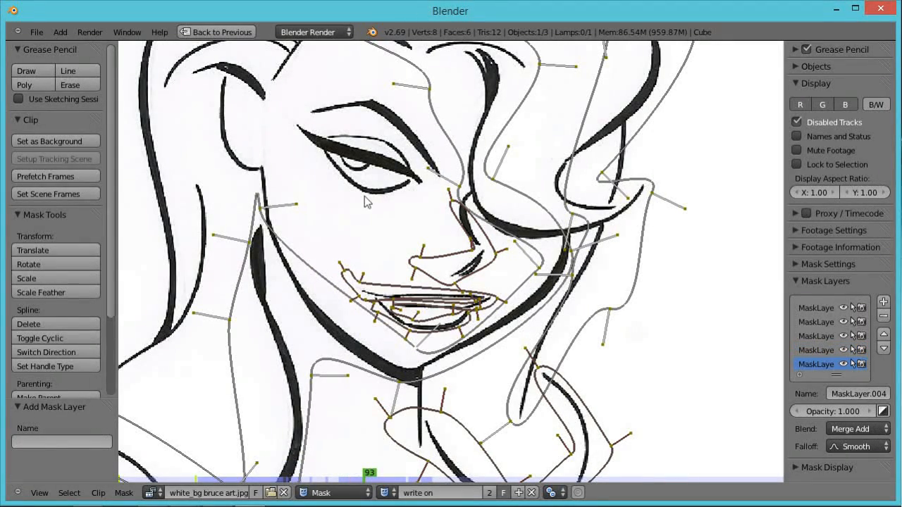
pyautogui.keyDown('ctrl'); pyautogui.click(409, 222); pyautogui.keyUp('ctrl')
pyautogui.keyDown('ctrl'); pyautogui.click(431, 206); pyautogui.keyUp('ctrl')
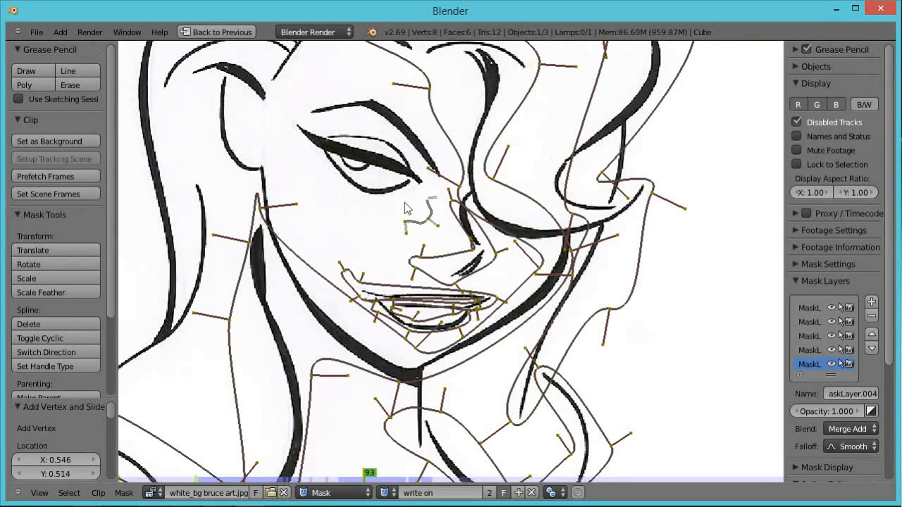
pyautogui.keyDown('ctrl'); pyautogui.click(399, 204); pyautogui.keyUp('ctrl')
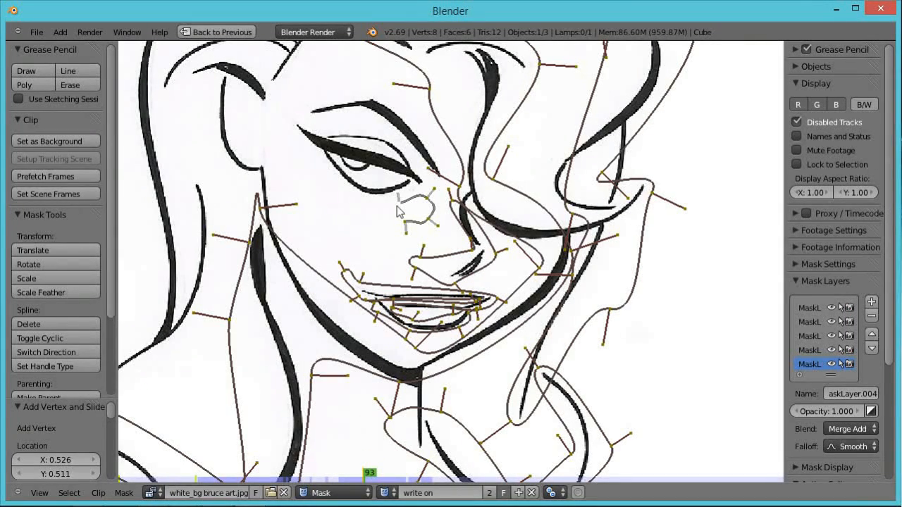
pyautogui.hotkey('alt', 'c')
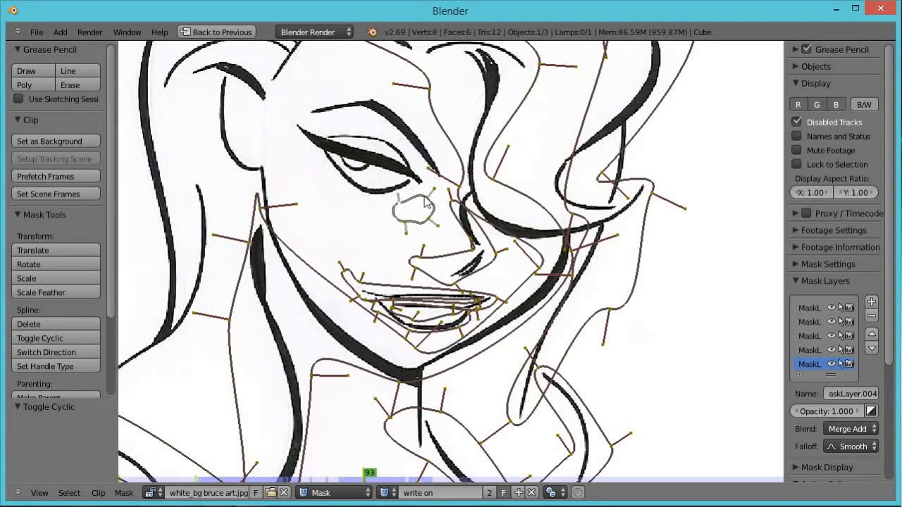
# On frames 94 and 95, move the new mask's leading point up toward the eye and rotate it, then advance a frame.
pyautogui.press('Right')
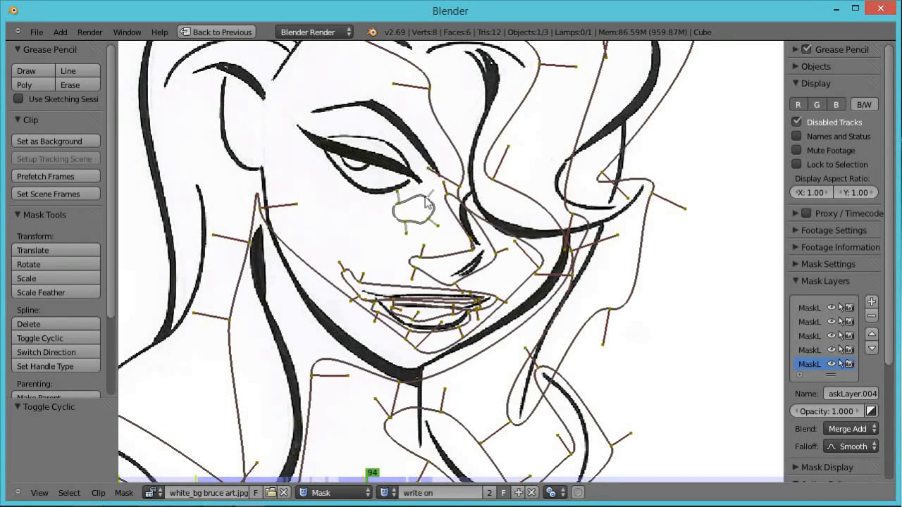
pyautogui.press('g')
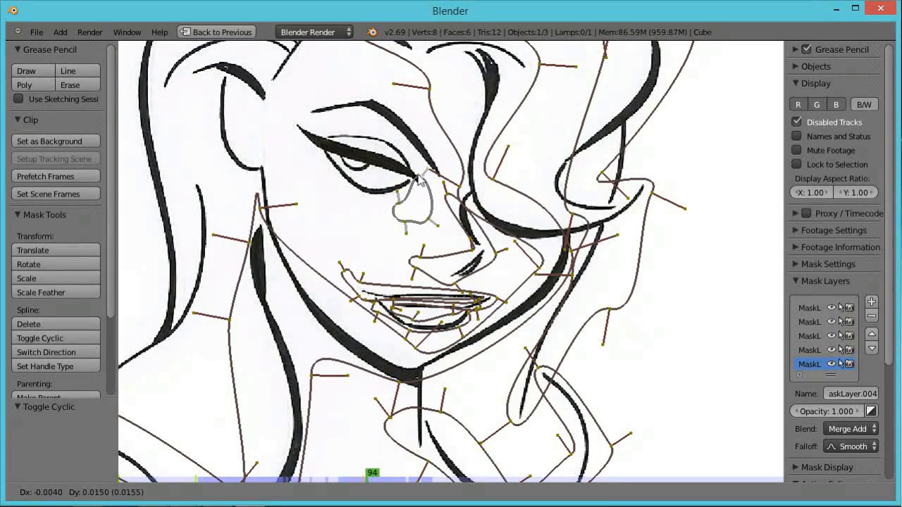
pyautogui.click(416, 178)
pyautogui.press('Right')
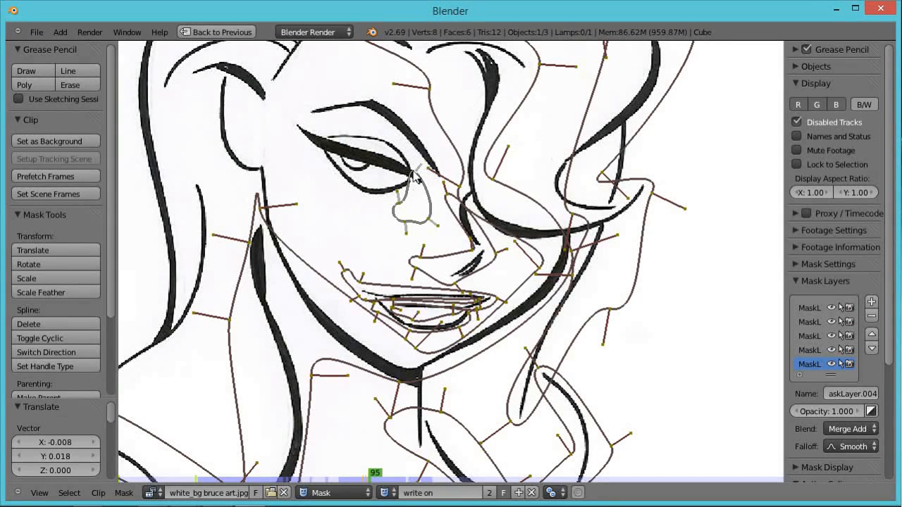
pyautogui.press('g')
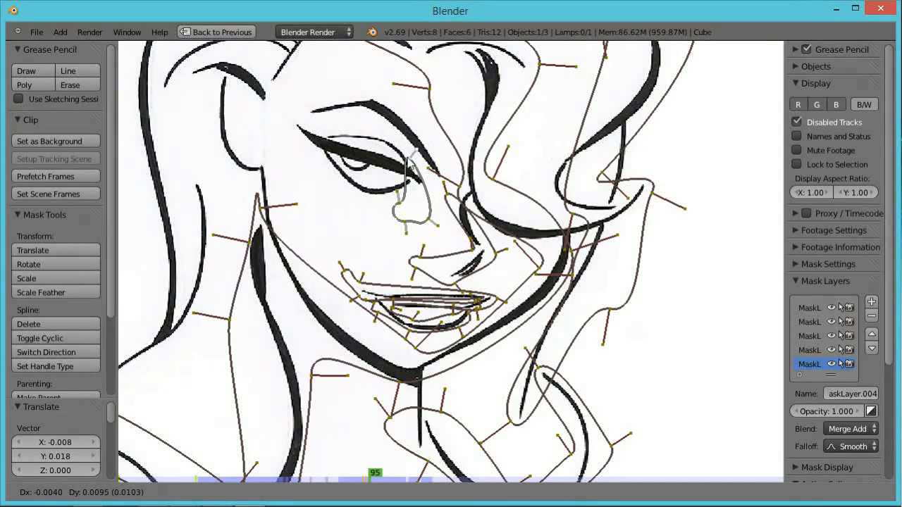
pyautogui.click(413, 153)
pyautogui.press('r')
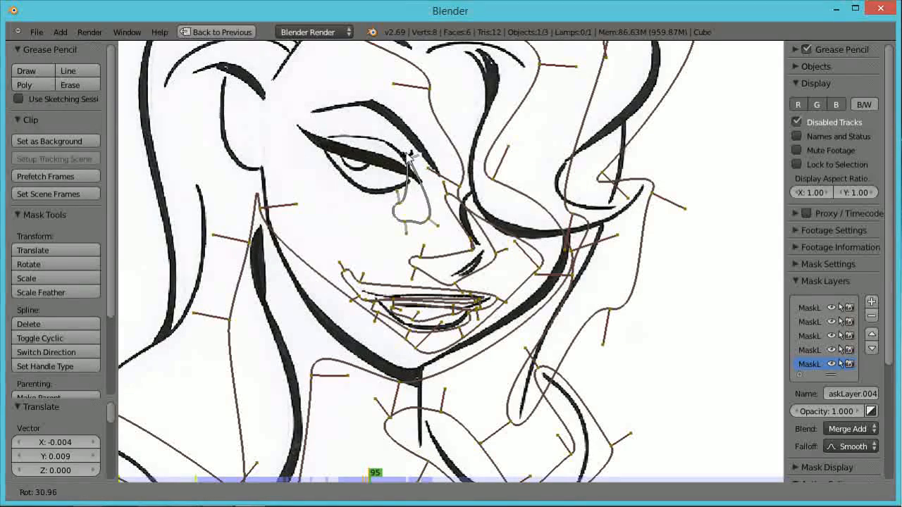
pyautogui.press('Return')
pyautogui.press('Right')
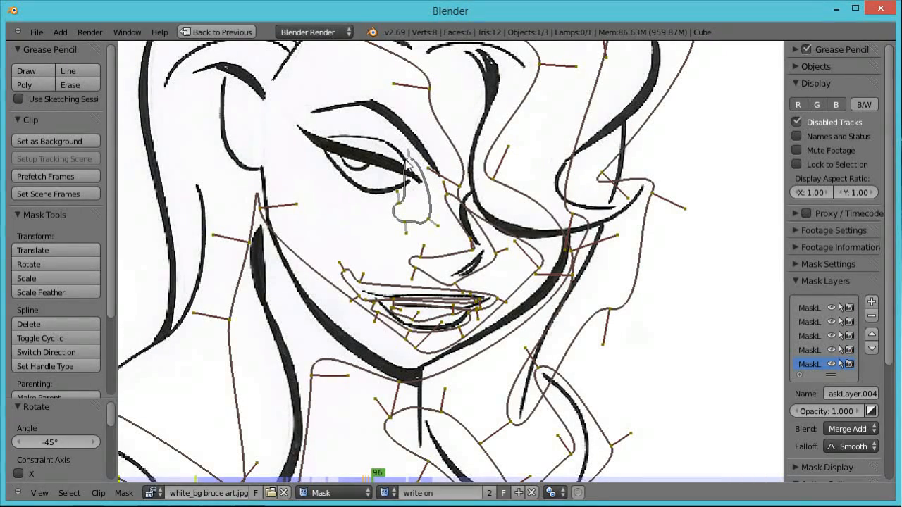
# Across frames 96 to 98, keep moving the nose mask's leading point up along the eye line, advancing one frame each time.
pyautogui.press('g')
pyautogui.press('Return')
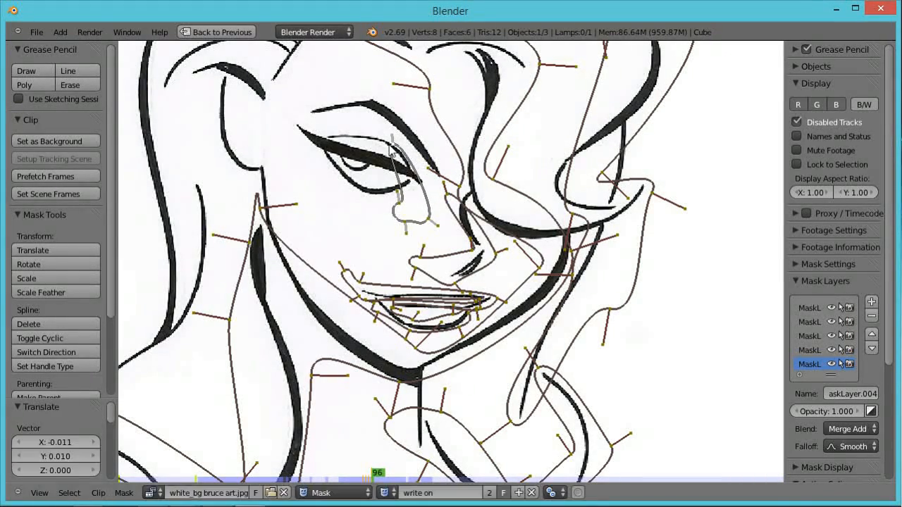
pyautogui.press('Right')
pyautogui.press('g')
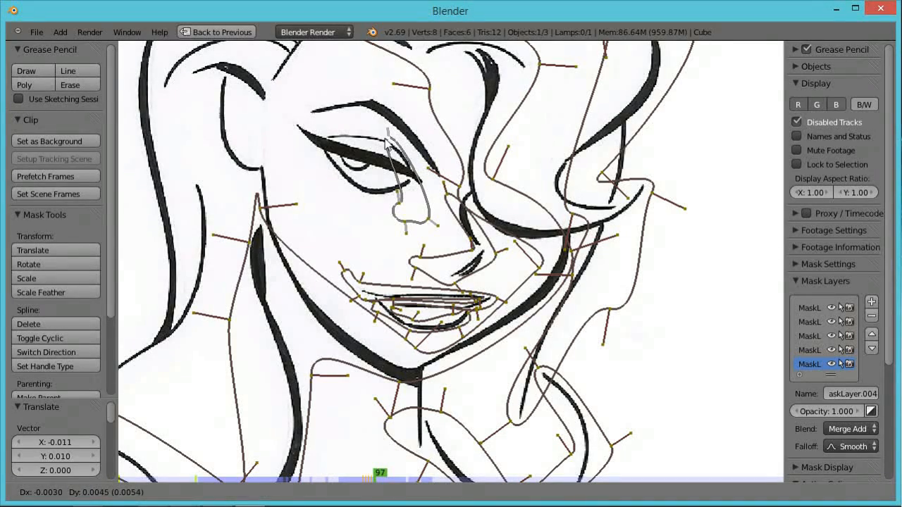
pyautogui.press('Return')
pyautogui.press('Right')
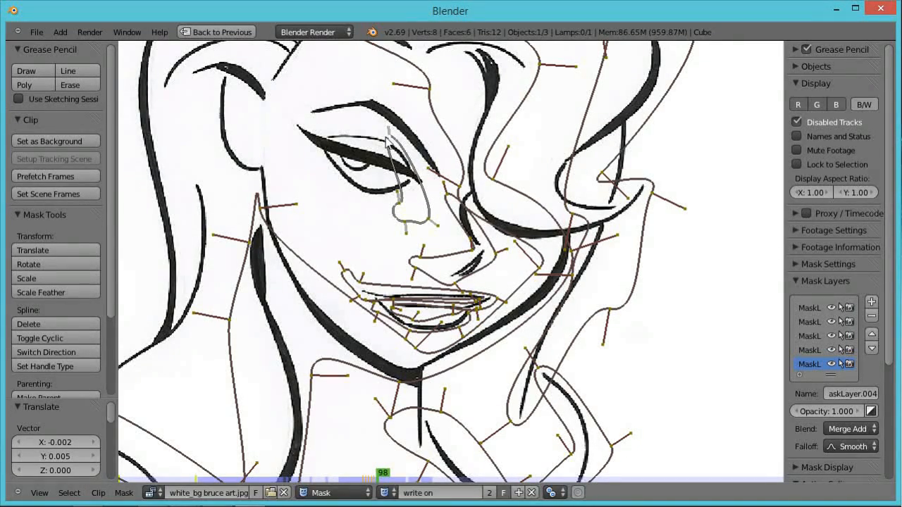
pyautogui.press('g')
pyautogui.click(382, 135)
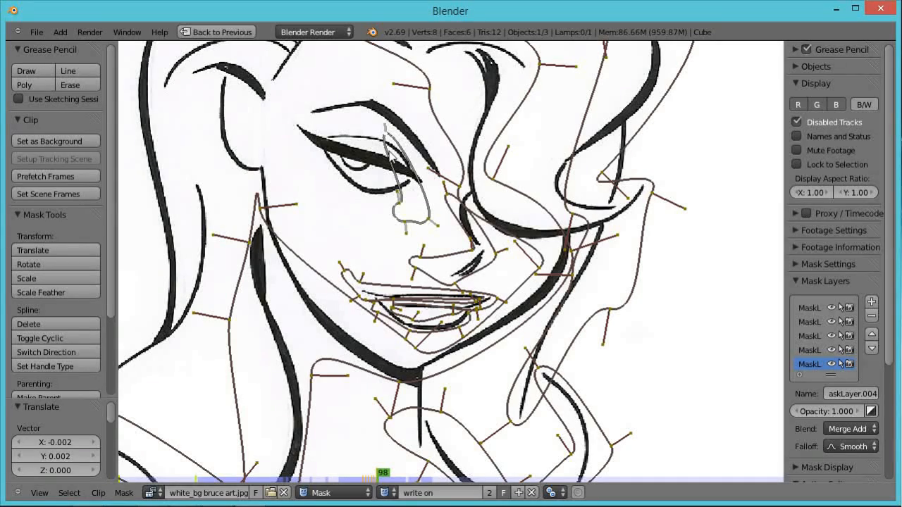
# Add a vertex at the eye's inner corner, rotate it, and on frame 99 move the leading point along the eyelid.
pyautogui.keyDown('ctrl'); pyautogui.click(387, 138); pyautogui.keyUp('ctrl')
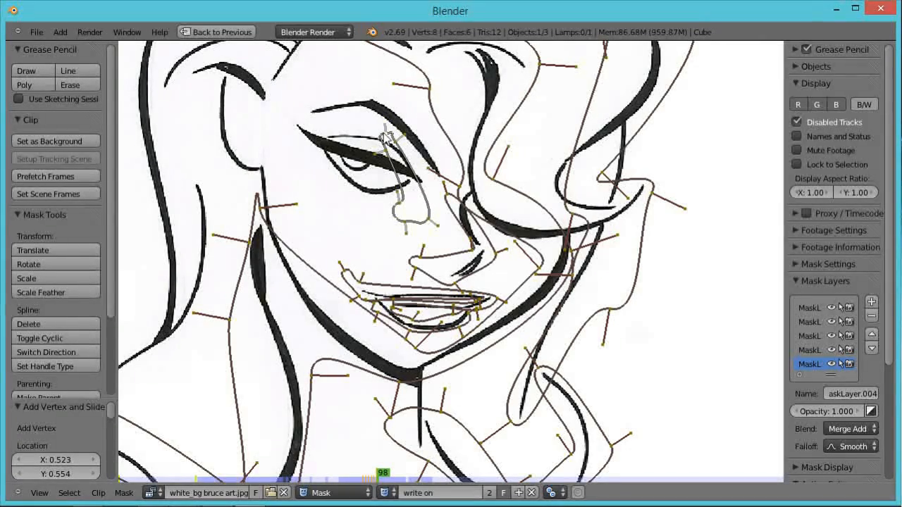
pyautogui.press('r')
pyautogui.click(383, 141)
pyautogui.press('Right')
pyautogui.press('g')
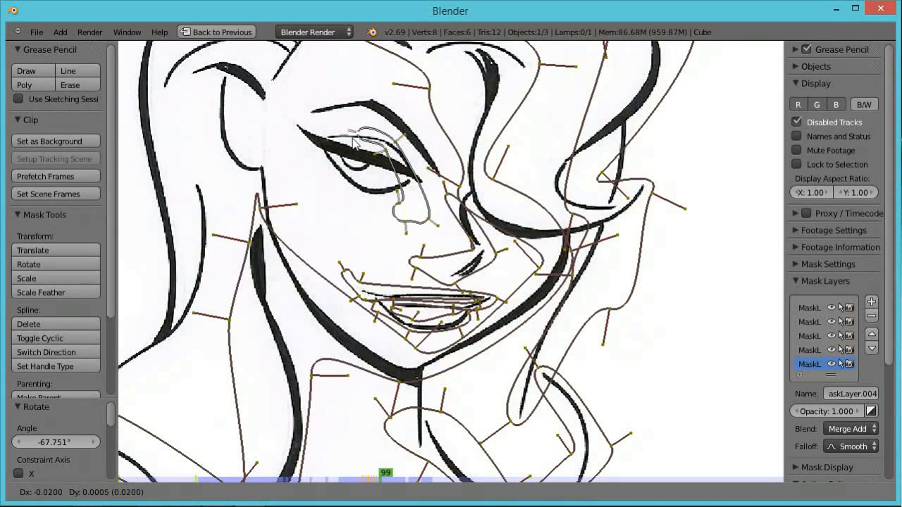
pyautogui.click(352, 143)
# Over frames 100 to 102, move the leading point step by step along the upper eyelid to its outer tip.
pyautogui.press('Right')
pyautogui.press('g')
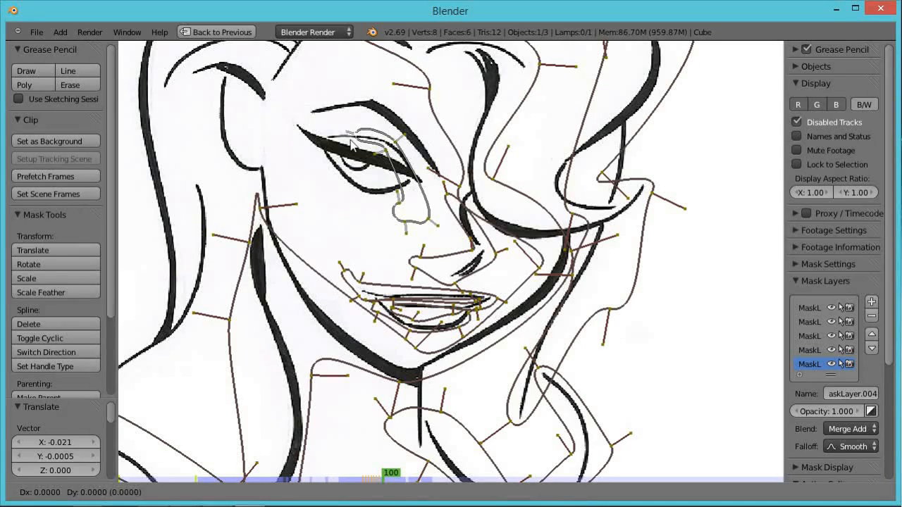
pyautogui.click(333, 147)
pyautogui.press('Right')
pyautogui.press('g')
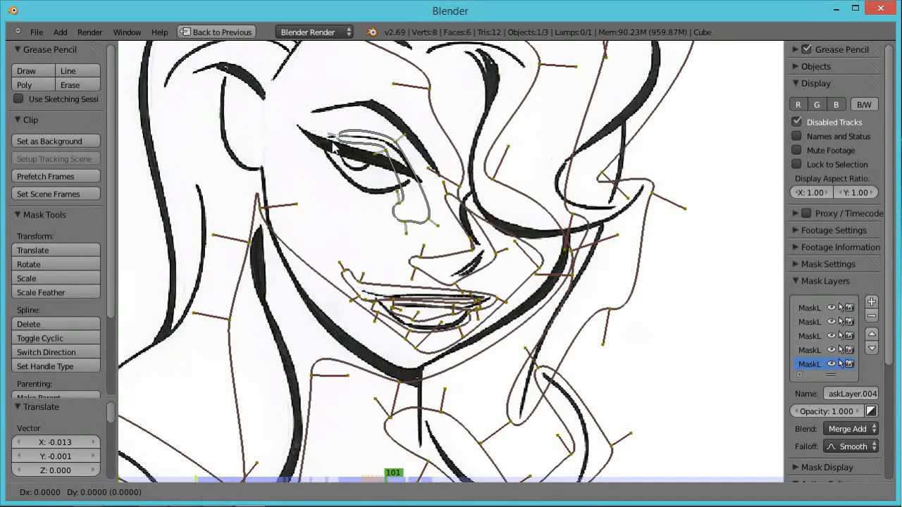
pyautogui.click(318, 147)
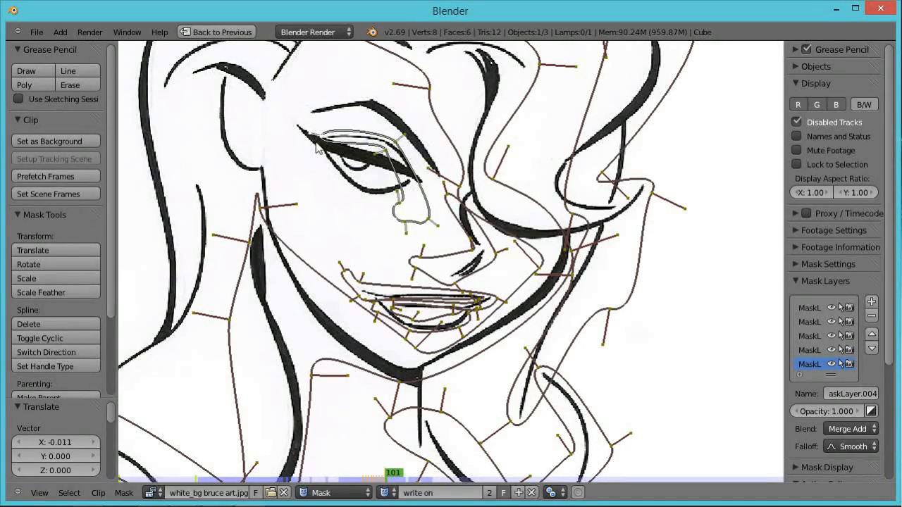
pyautogui.press('Right')
pyautogui.press('g')
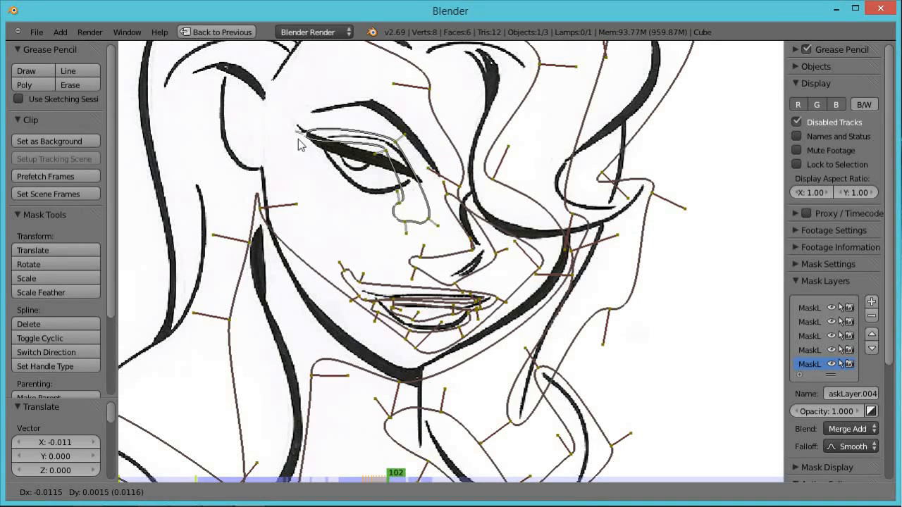
pyautogui.click(287, 134)
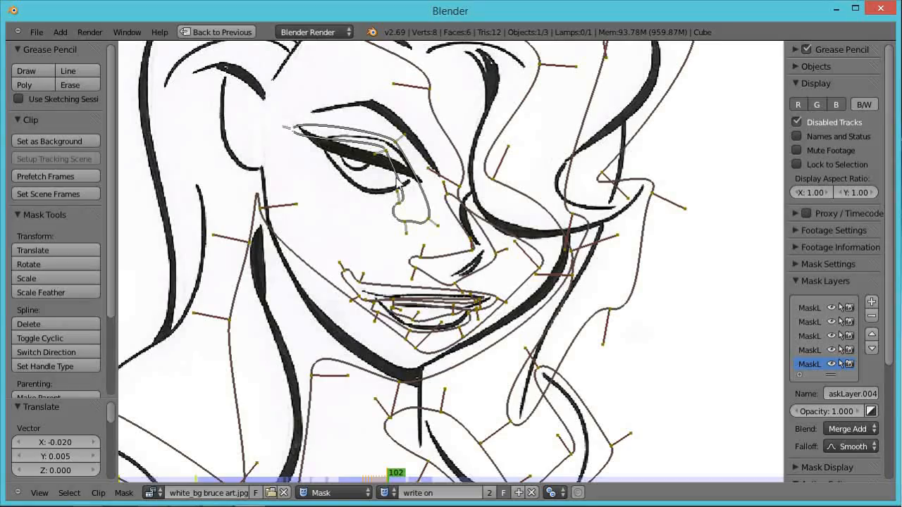
# Add a new mask layer on frame 108 and draw a small cyclic mask at the top of the head's outline.
pyautogui.scroll(2, 400, 190)
pyautogui.moveTo(406, 196); pyautogui.dragTo(446, 280, button='middle')
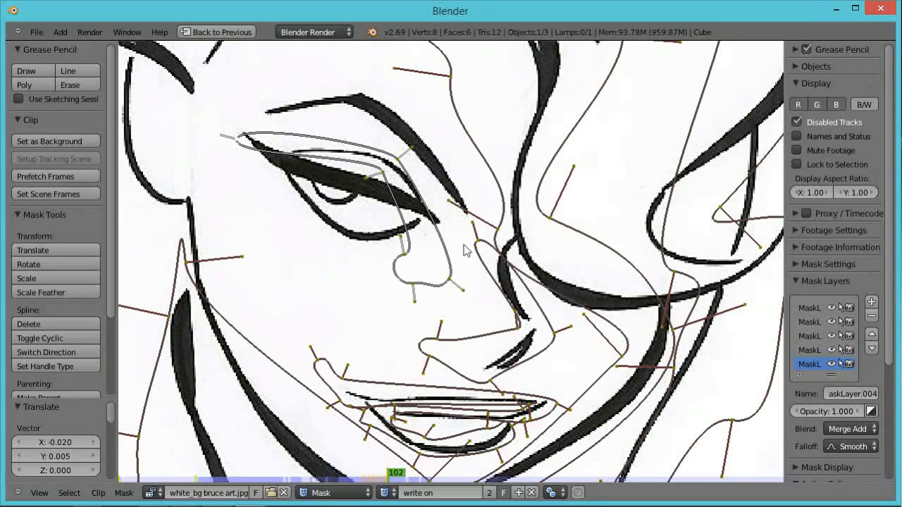
pyautogui.scroll(-4, 670, 203)
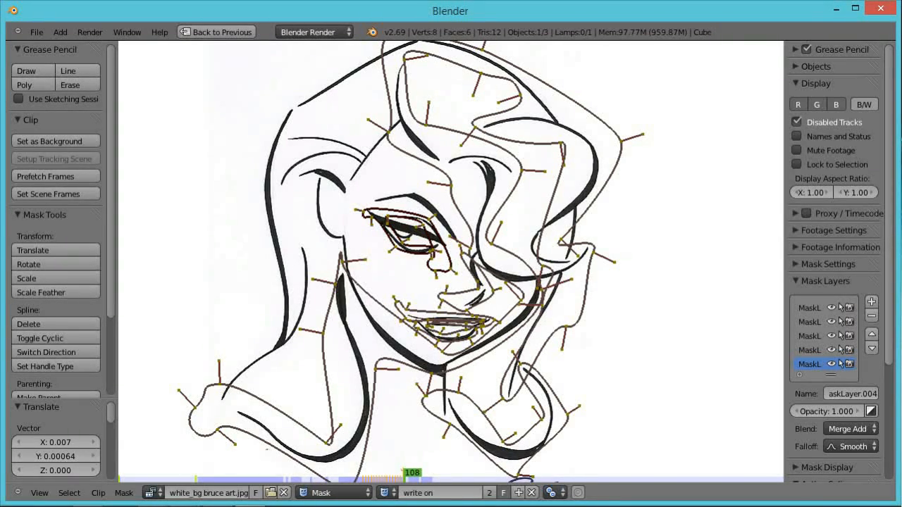
pyautogui.click(873, 302)
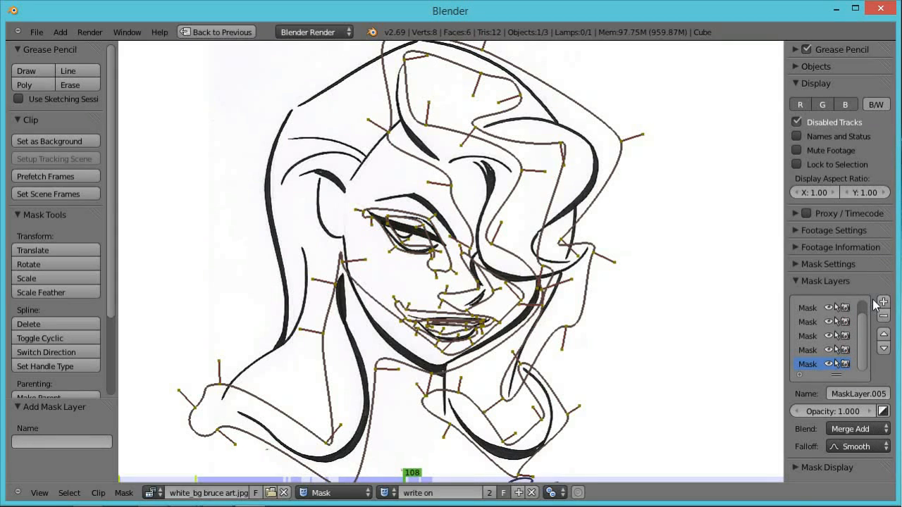
pyautogui.keyDown('ctrl'); pyautogui.click(371, 69); pyautogui.keyUp('ctrl')
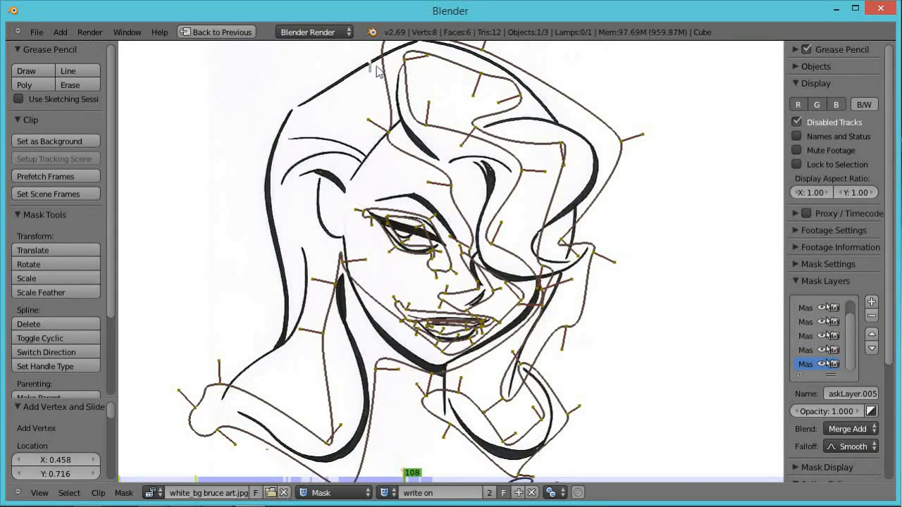
pyautogui.keyDown('ctrl'); pyautogui.click(365, 55); pyautogui.keyUp('ctrl')
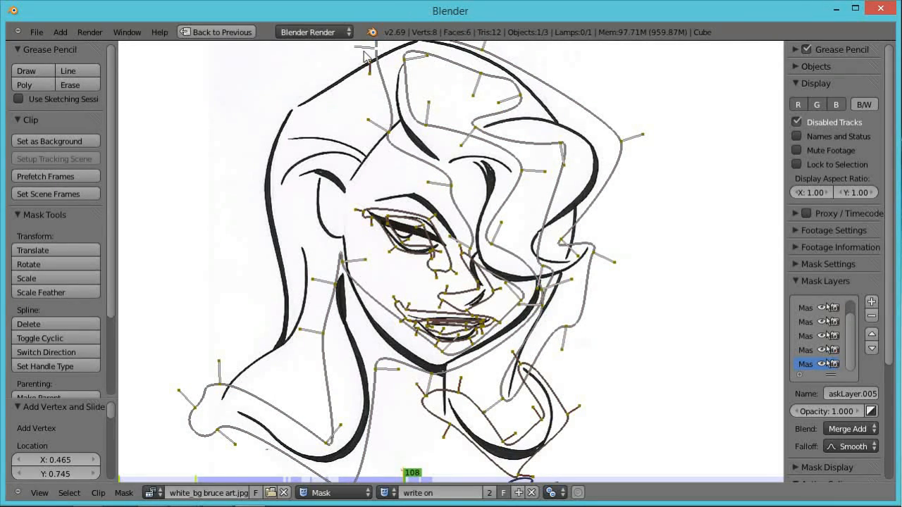
pyautogui.hotkey('ctrl', 'z')
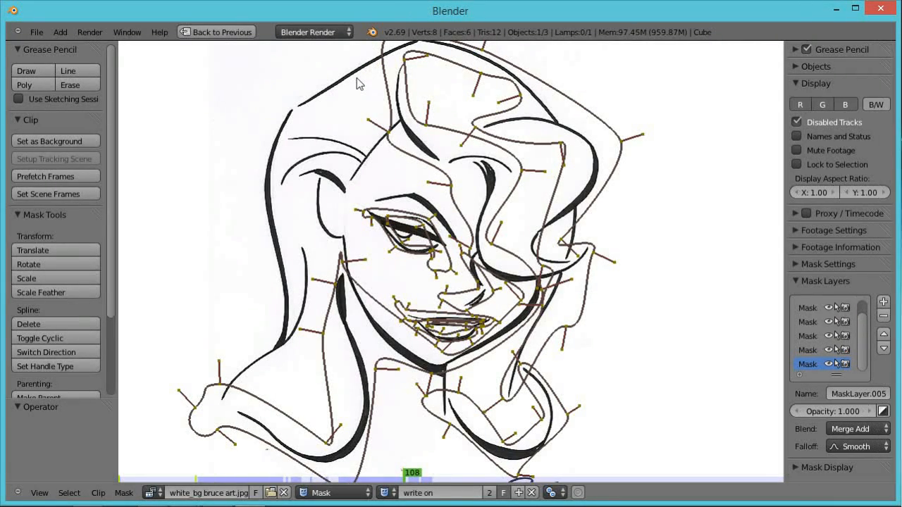
pyautogui.keyDown('ctrl'); pyautogui.moveTo(354, 93); pyautogui.dragTo(356, 62); pyautogui.keyUp('ctrl')
pyautogui.keyDown('ctrl'); pyautogui.click(340, 64); pyautogui.keyUp('ctrl')
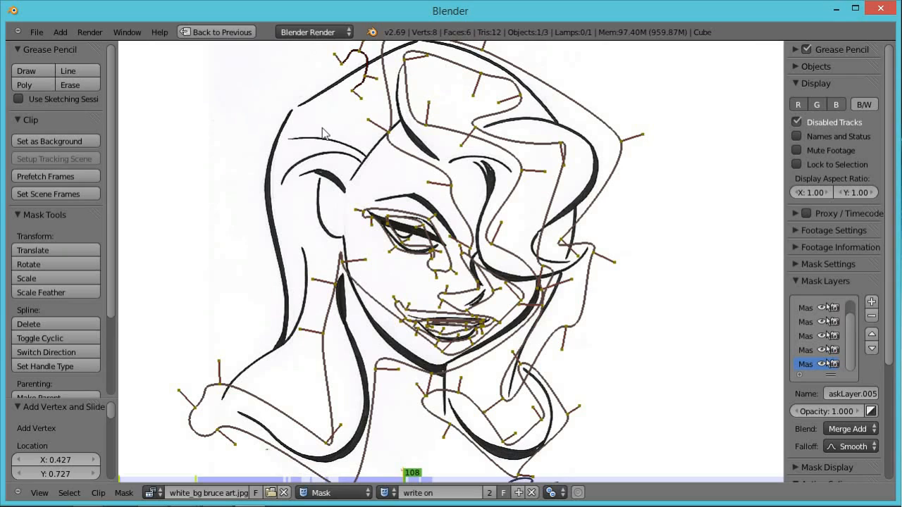
pyautogui.hotkey('alt', 'c')
pyautogui.rightClick(348, 94)
pyautogui.hotkey('alt', 'c')
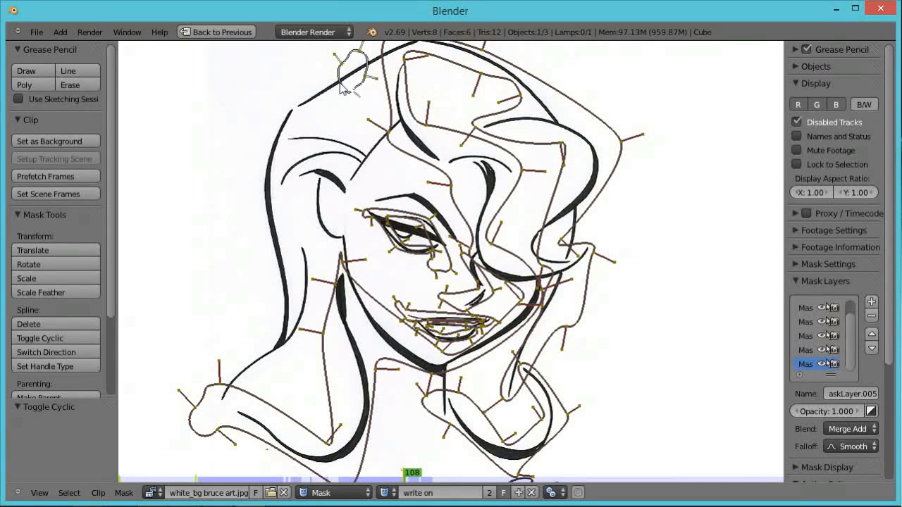
# Through frames 109 to 112, move the new mask's leading point down along the hair outline, one frame at a time.
pyautogui.keyDown('ctrl'); pyautogui.click(341, 86); pyautogui.keyUp('ctrl')
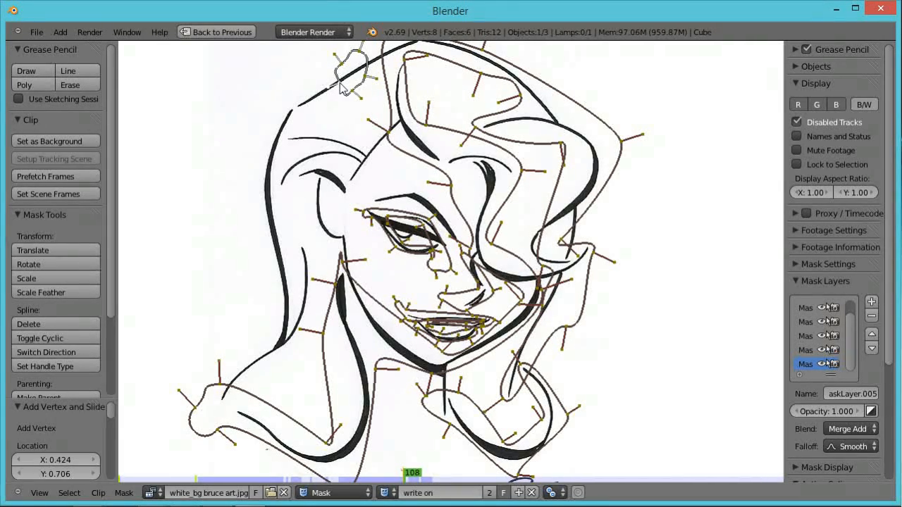
pyautogui.press('Right')
pyautogui.press('g')
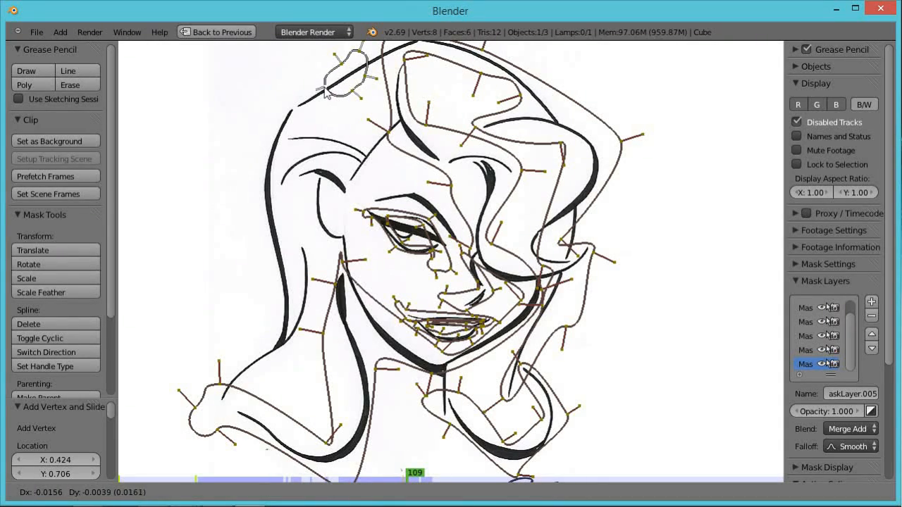
pyautogui.click(315, 99)
pyautogui.press('Right')
pyautogui.press('g')
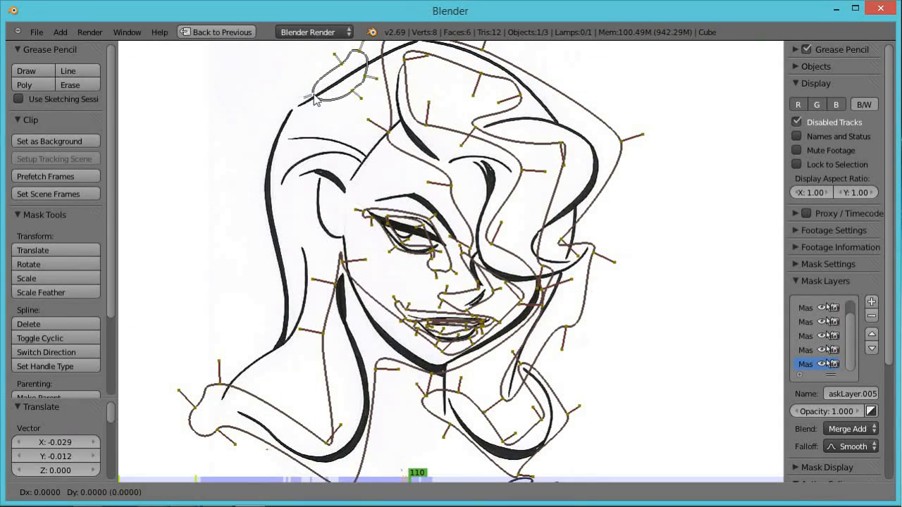
pyautogui.click(295, 114)
pyautogui.press('Right')
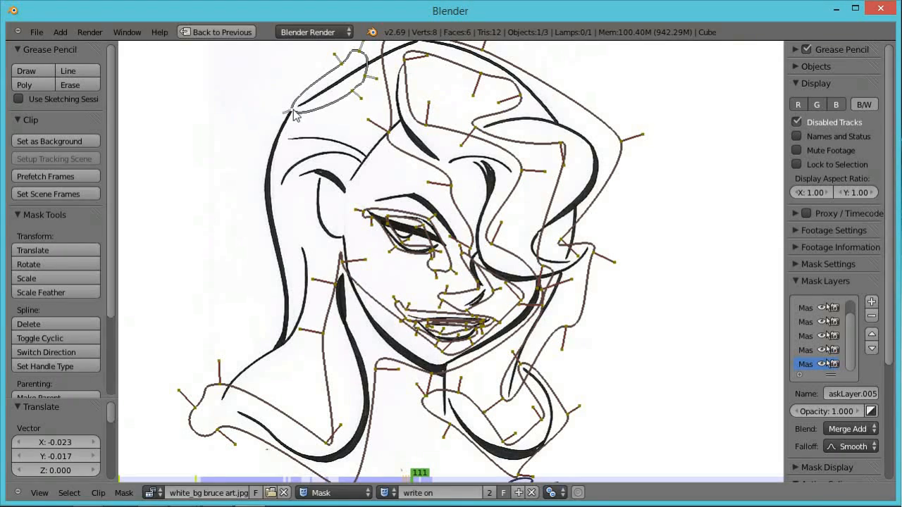
pyautogui.press('g')
pyautogui.click(281, 131)
pyautogui.press('Right')
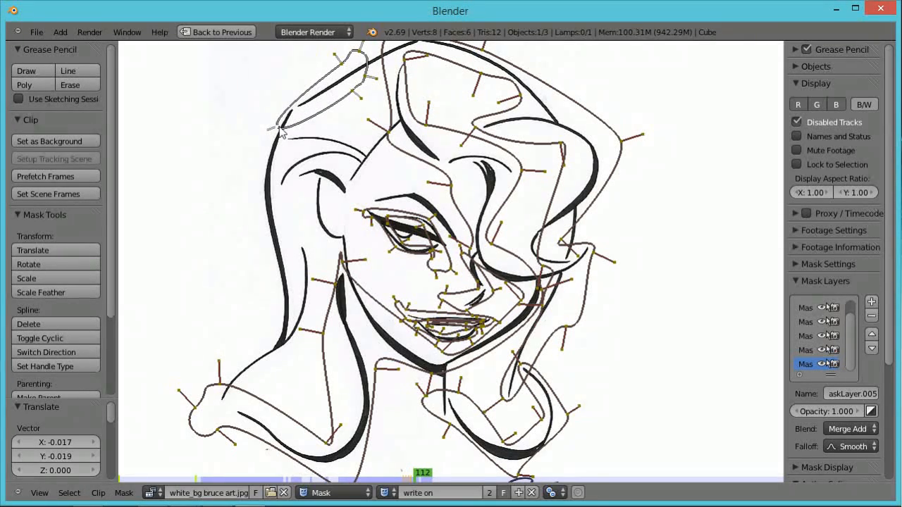
# Add another vertex at the hair's edge and keep moving the leading point down the hair line through frame 114.
pyautogui.press('g')
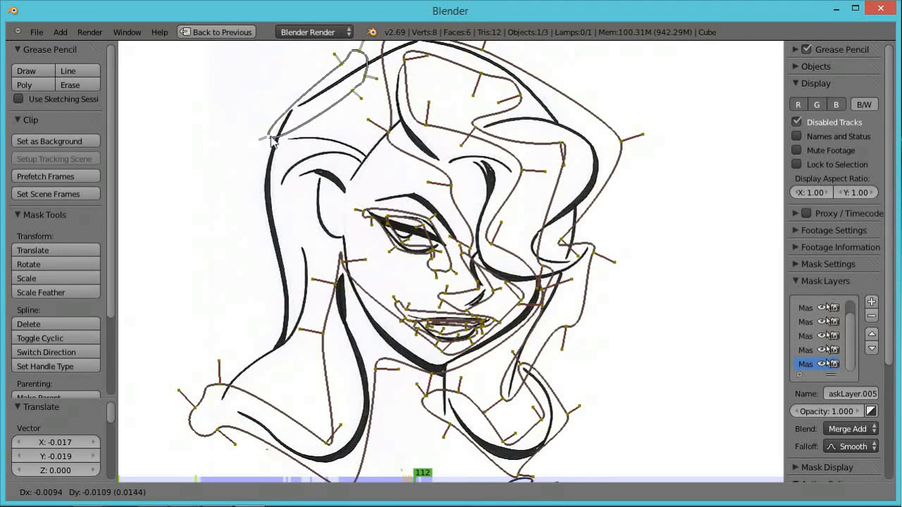
pyautogui.click(280, 141)
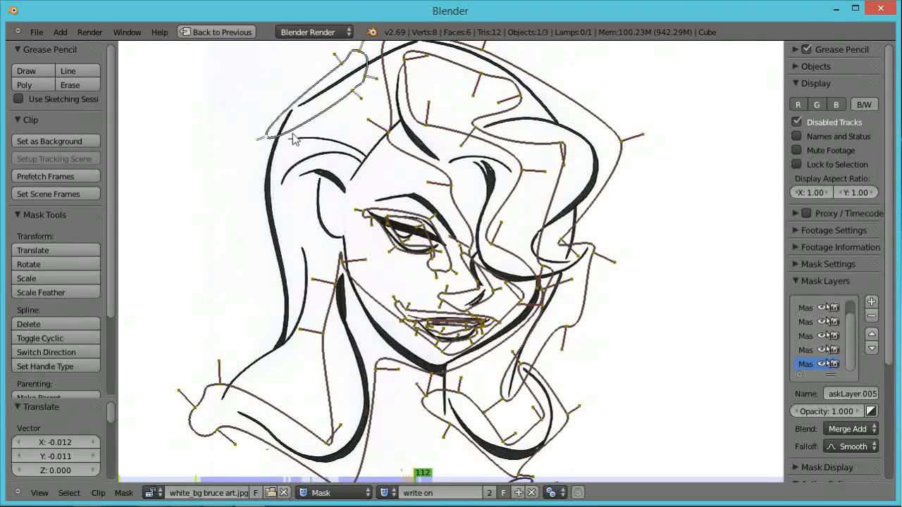
pyautogui.keyDown('ctrl'); pyautogui.click(289, 136); pyautogui.keyUp('ctrl')
pyautogui.press('Right')
pyautogui.press('g')
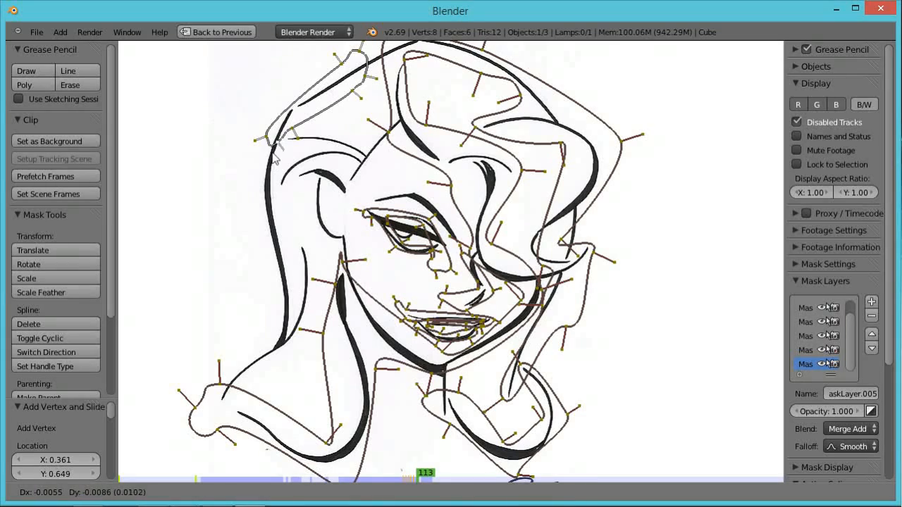
pyautogui.click(269, 174)
pyautogui.press('Right')
pyautogui.press('g')
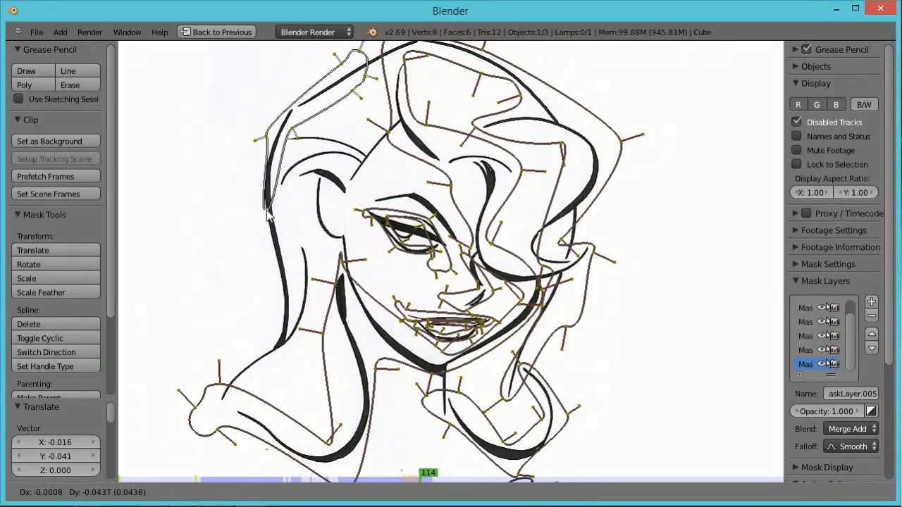
pyautogui.click(268, 211)
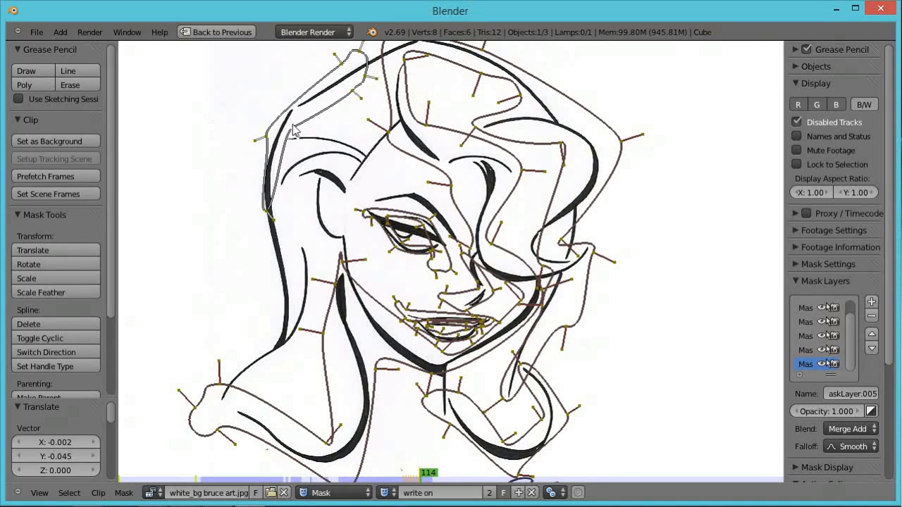
pyautogui.press('g')
pyautogui.click(289, 148)
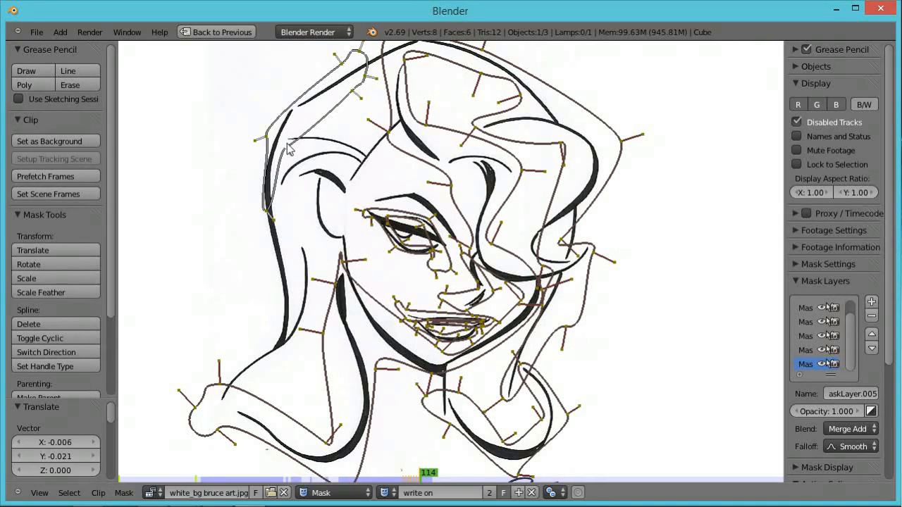
pyautogui.press('Right')
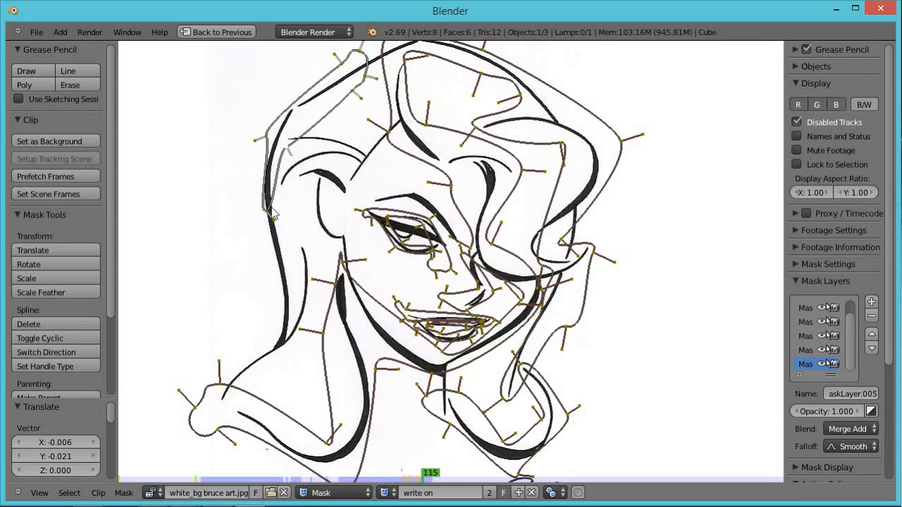
# On frame 115, move the end point further down the hair line, add an intermediate vertex, then advance a frame.
pyautogui.rightClick(268, 214)
pyautogui.press('g')
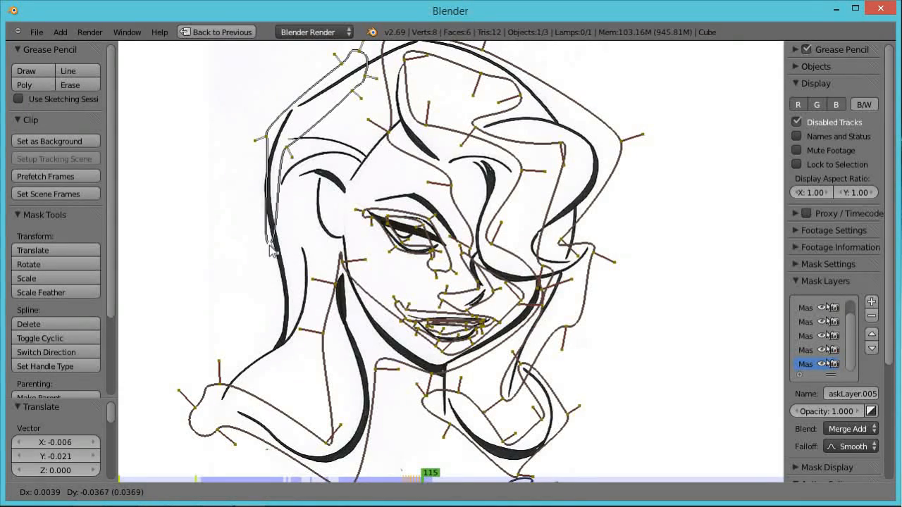
pyautogui.click(271, 244)
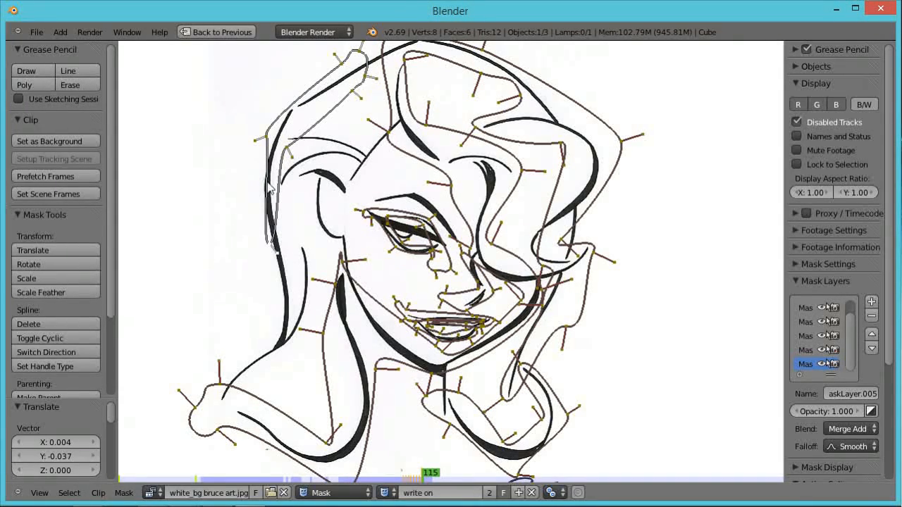
pyautogui.keyDown('ctrl'); pyautogui.click(269, 186); pyautogui.keyUp('ctrl')
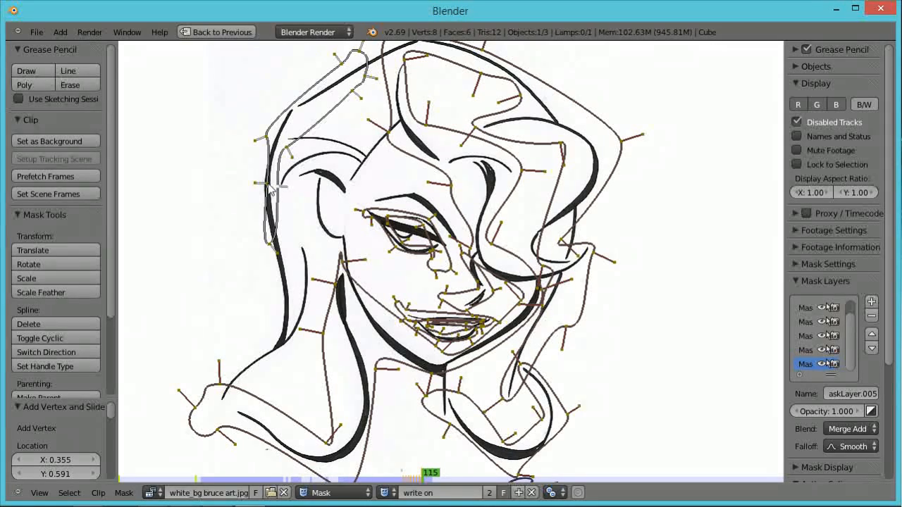
pyautogui.press('g')
pyautogui.click(275, 246)
pyautogui.press('Right')
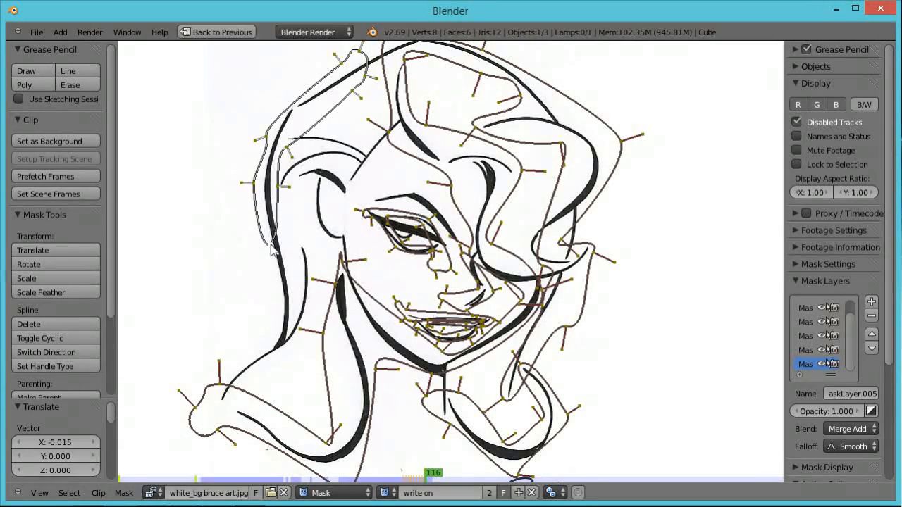
# Through frames 116 to 120, move the hair mask's leading point further down the hair outline, one frame at a time.
pyautogui.press('g')
pyautogui.click(282, 268)
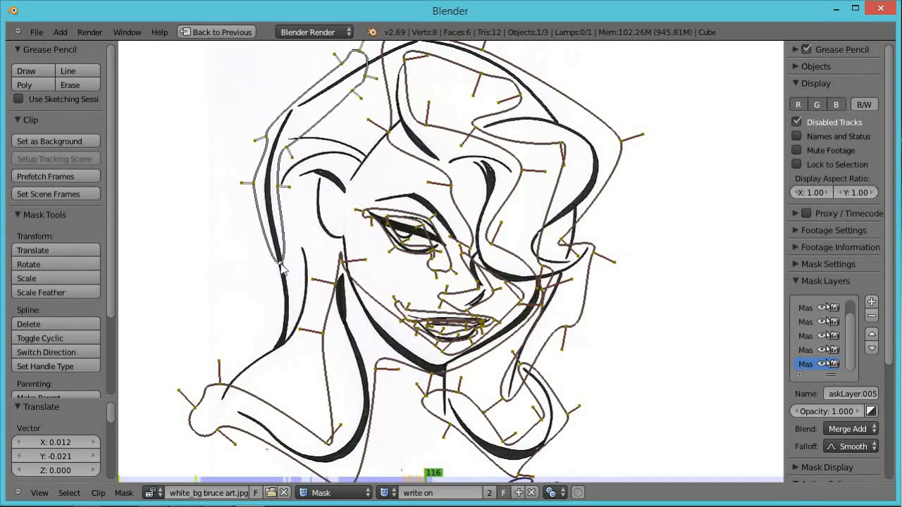
pyautogui.press('Right')
pyautogui.press('g')
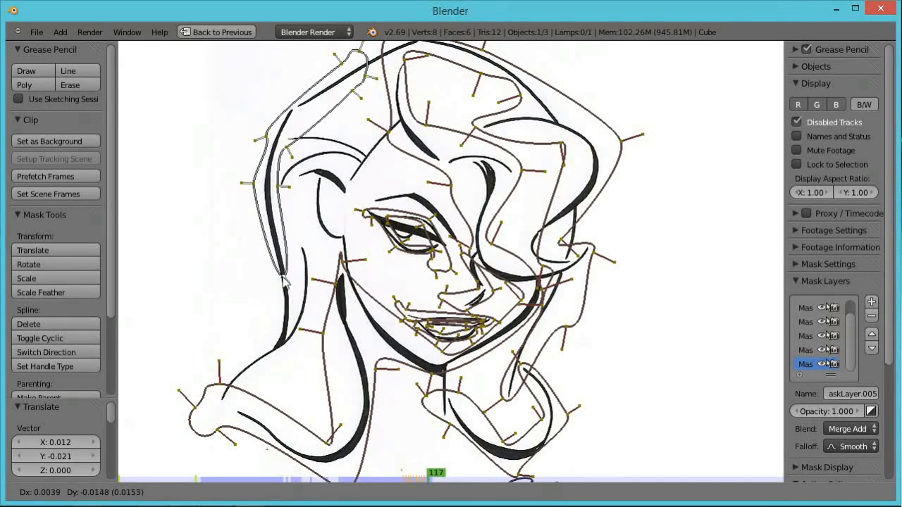
pyautogui.click(287, 300)
pyautogui.press('Right')
pyautogui.press('g')
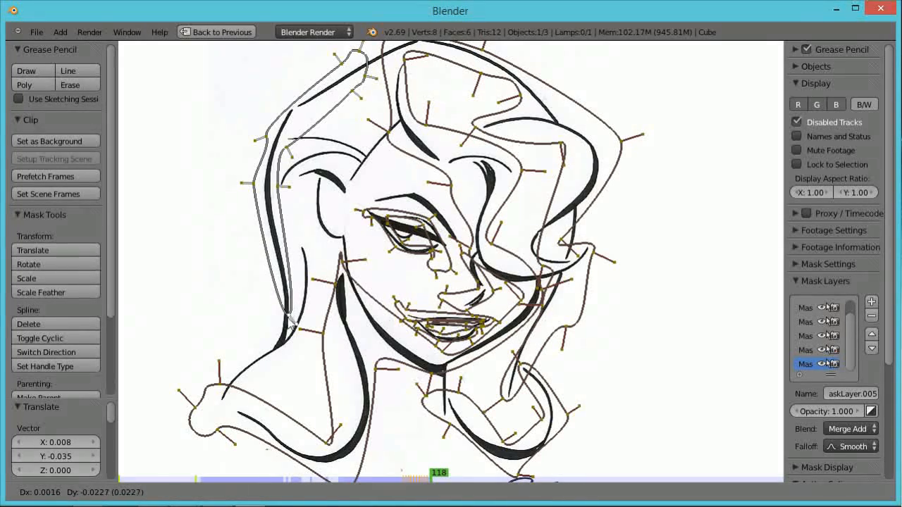
pyautogui.click(289, 323)
pyautogui.press('Right')
pyautogui.press('g')
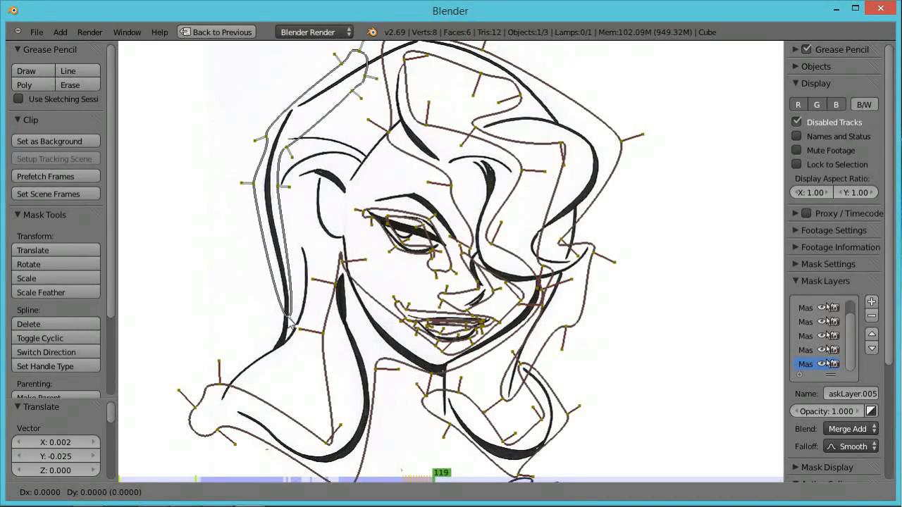
pyautogui.click(291, 340)
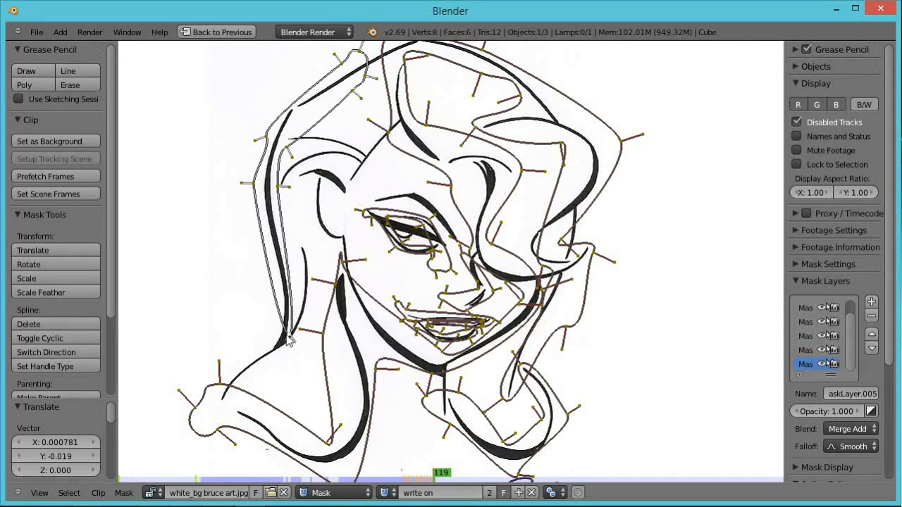
pyautogui.press('Right')
pyautogui.press('g')
pyautogui.click(287, 342)
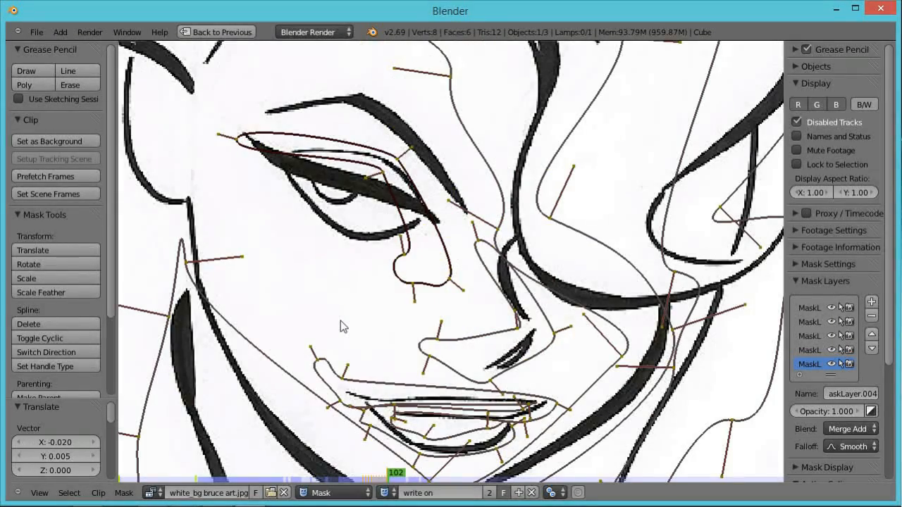
# On frame 102 in the eye's mask layer, add two vertices at the eye's outer corner, then move and rotate the end point down the eyelid line.
pyautogui.keyDown('ctrl'); pyautogui.click(281, 157); pyautogui.keyUp('ctrl')
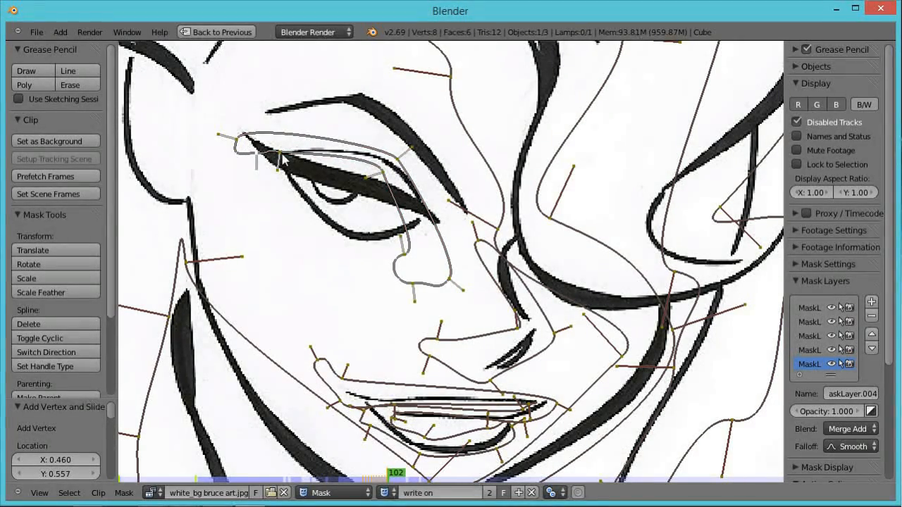
pyautogui.keyDown('ctrl'); pyautogui.click(297, 152); pyautogui.keyUp('ctrl')
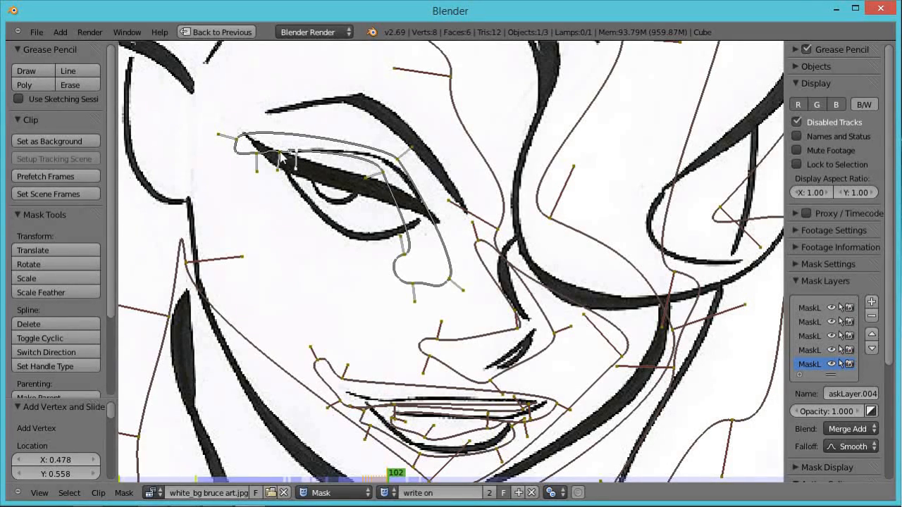
pyautogui.press('g')
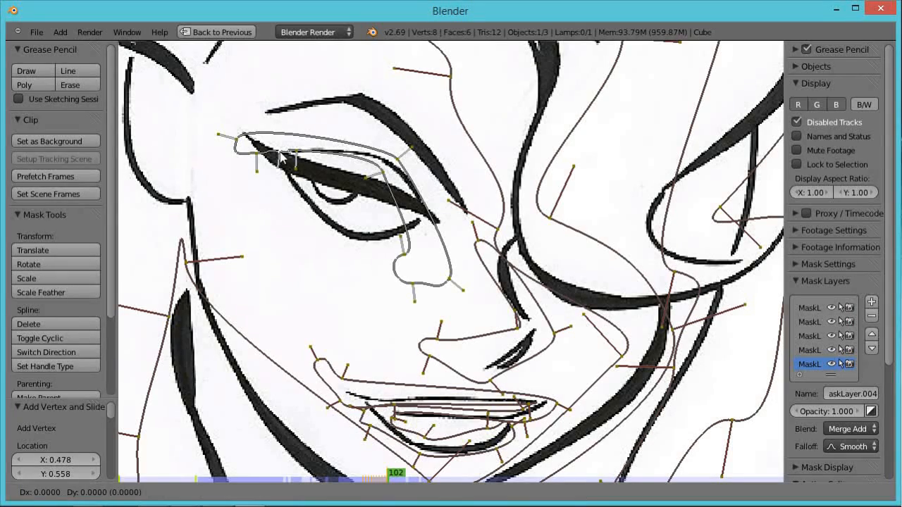
pyautogui.click(299, 200)
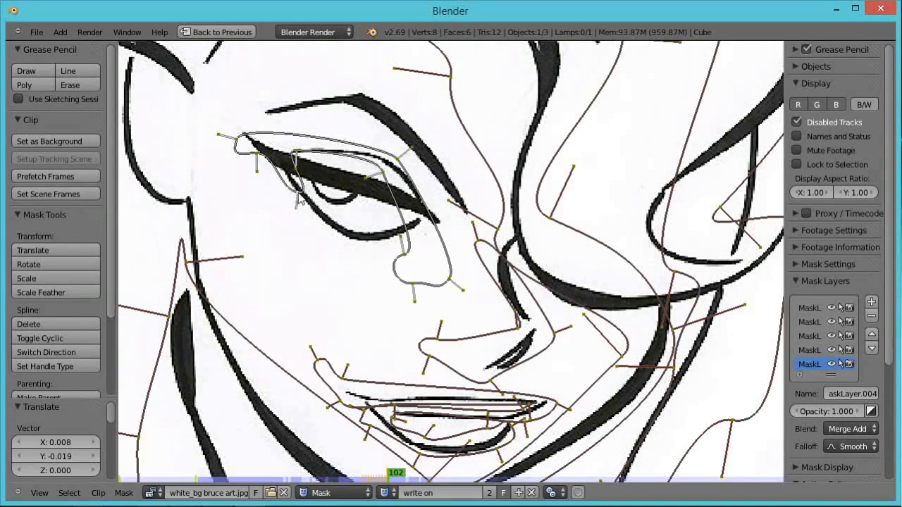
pyautogui.press('r')
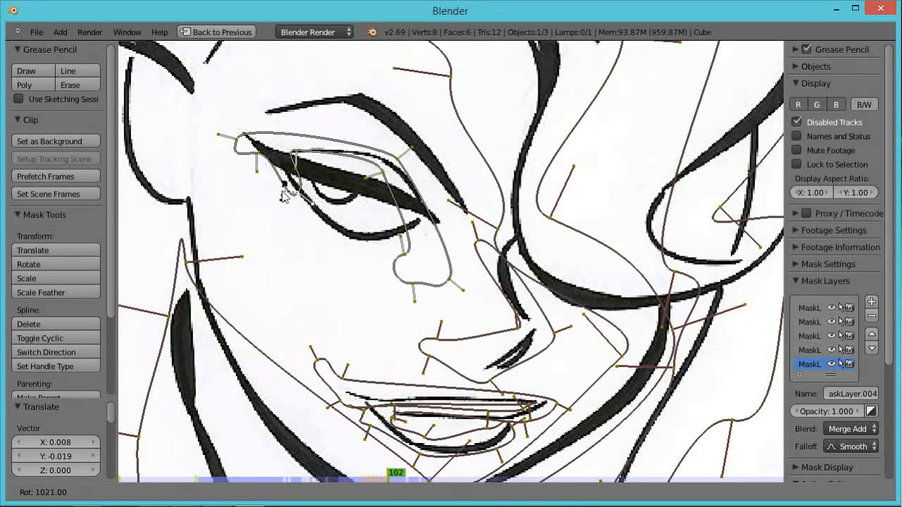
pyautogui.click(302, 199)
# On frames 103 and 104, move the eye mask's leading point further along the lower eyelid line.
pyautogui.press('Right')
pyautogui.press('g')
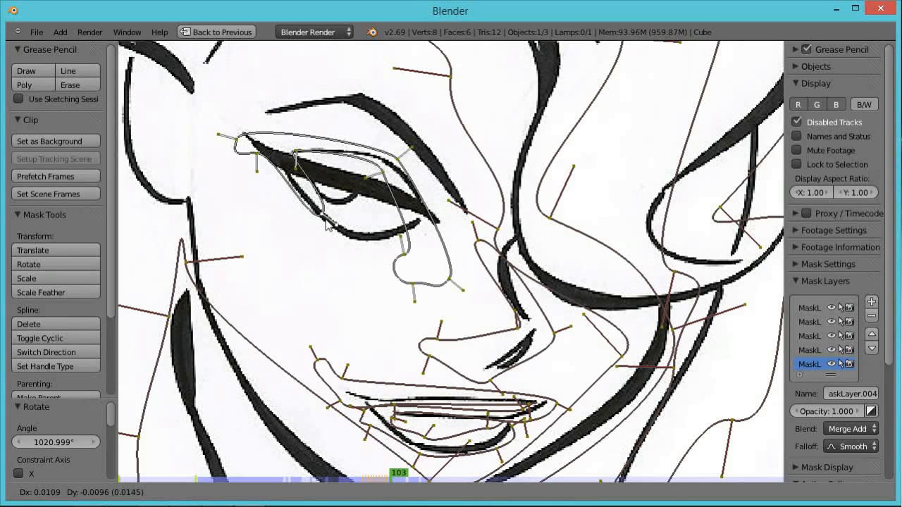
pyautogui.click(324, 224)
pyautogui.press('Right')
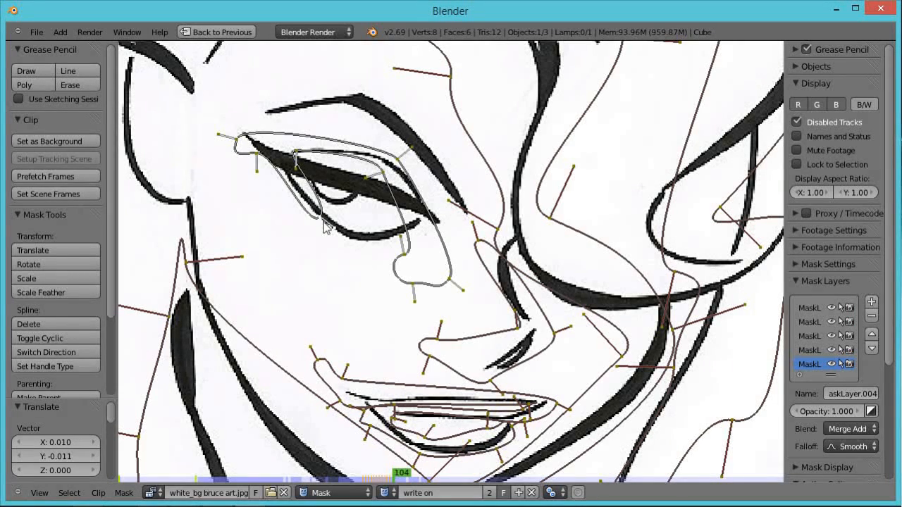
pyautogui.press('g')
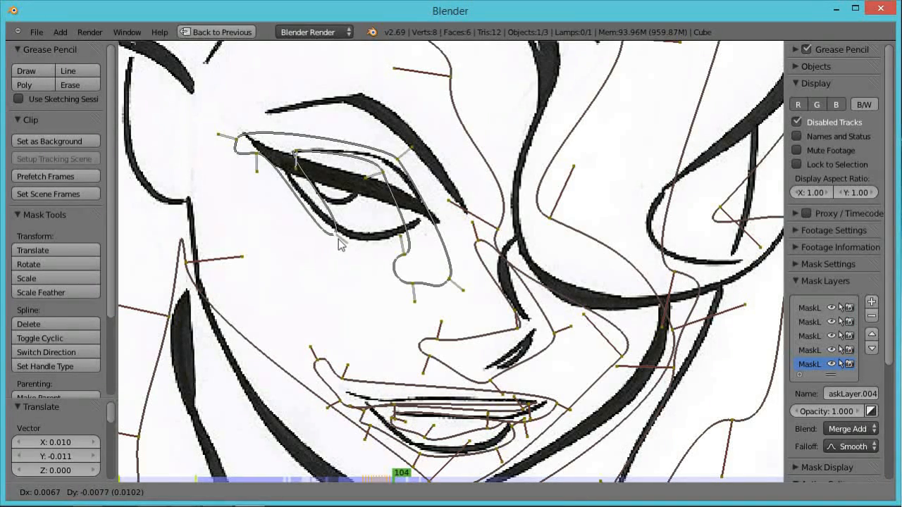
pyautogui.click(340, 243)
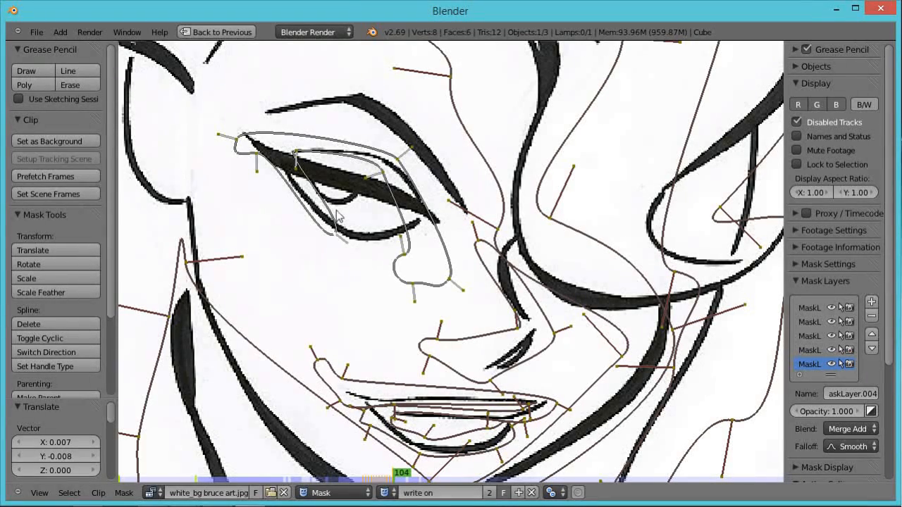
# Add an intermediate vertex to the eye mask, move the end point along the lower eyelid, and advance a frame.
pyautogui.keyDown('ctrl'); pyautogui.click(334, 224); pyautogui.keyUp('ctrl')
pyautogui.keyDown('ctrl'); pyautogui.click(323, 232); pyautogui.keyUp('ctrl')
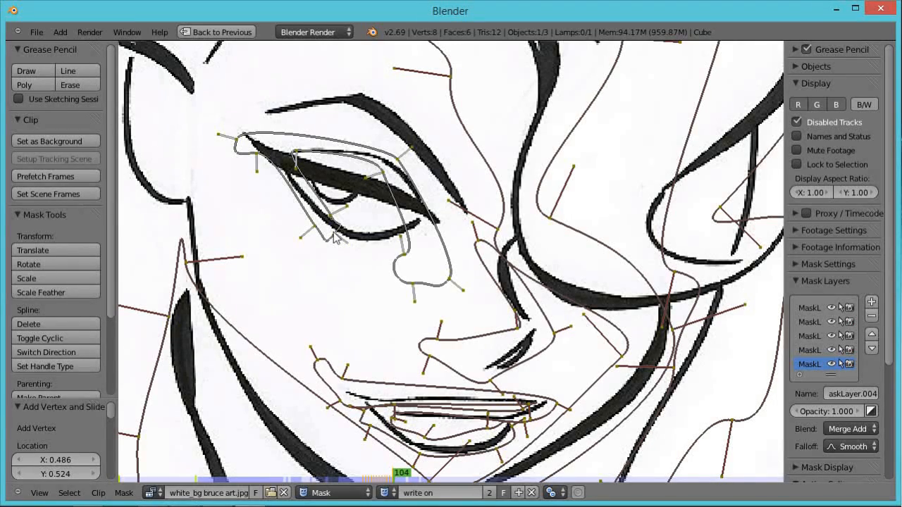
pyautogui.press('g')
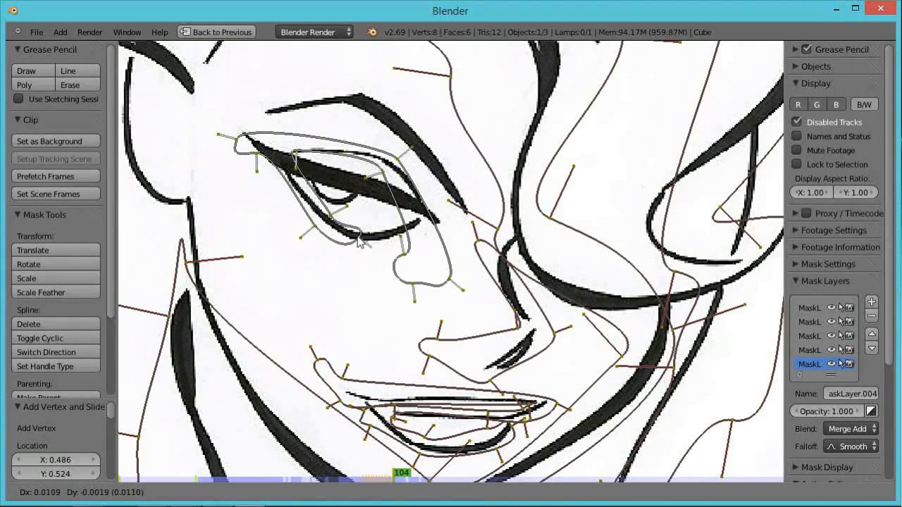
pyautogui.click(361, 241)
pyautogui.press('Right')
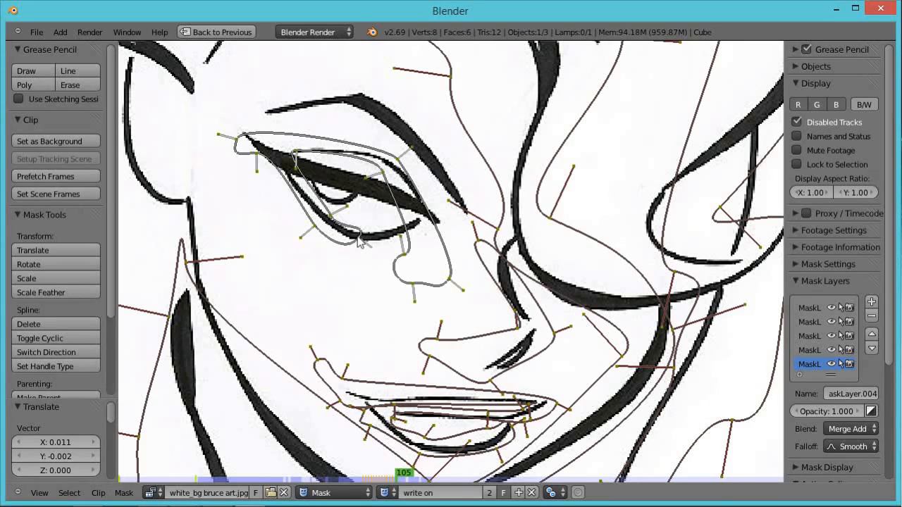
# Through frames 105 to 108, move and rotate the eye mask's end point along the lower eyelid toward the inner corner.
pyautogui.press('g')
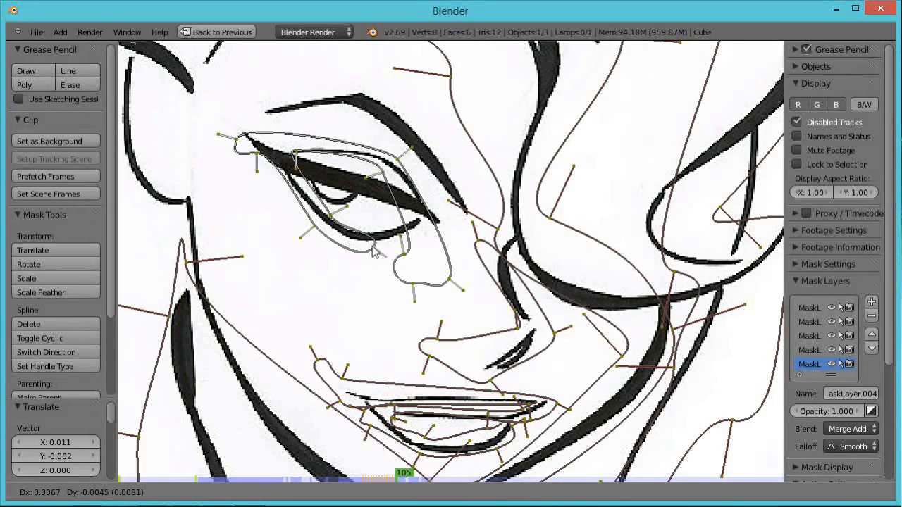
pyautogui.click(370, 240)
pyautogui.press('Right')
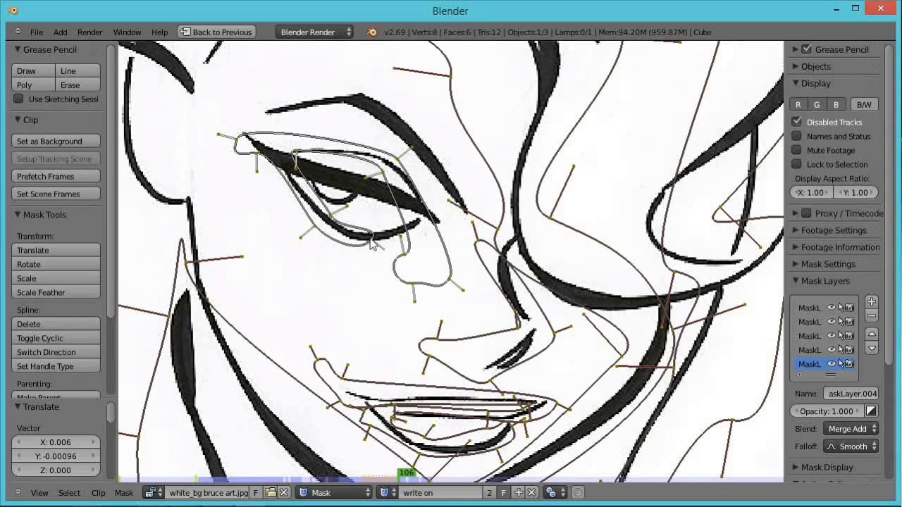
pyautogui.press('r')
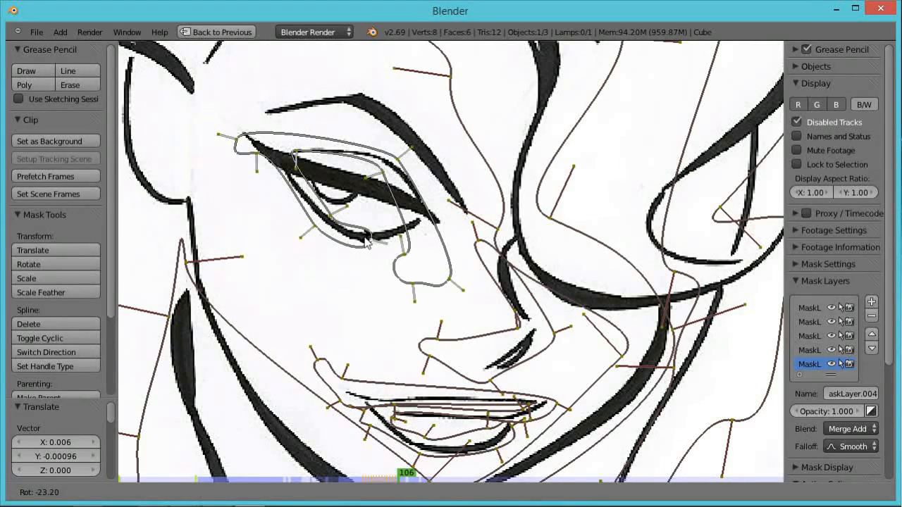
pyautogui.click(365, 240)
pyautogui.press('Right')
pyautogui.press('g')
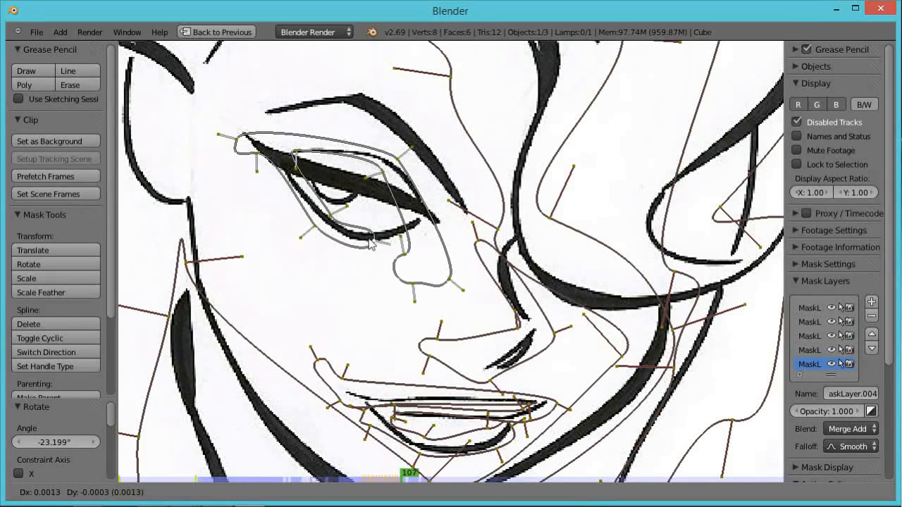
pyautogui.click(386, 236)
pyautogui.press('Right')
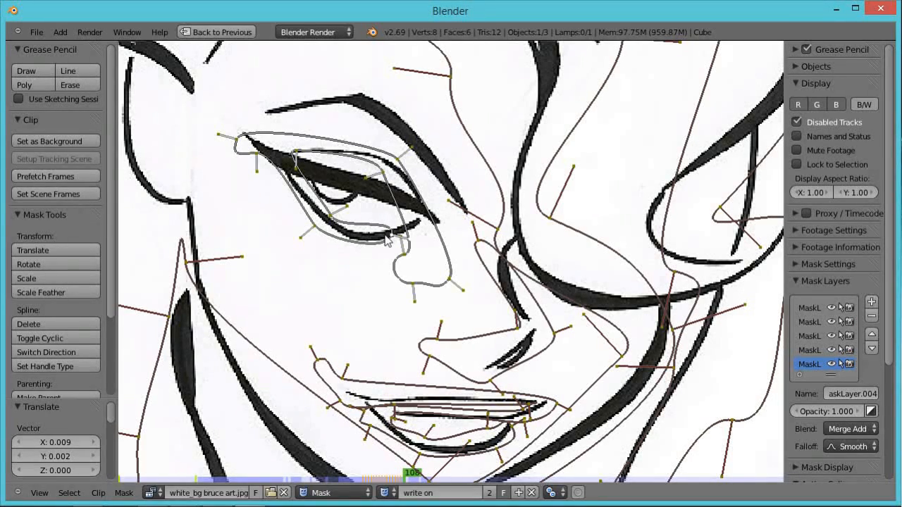
pyautogui.press('g')
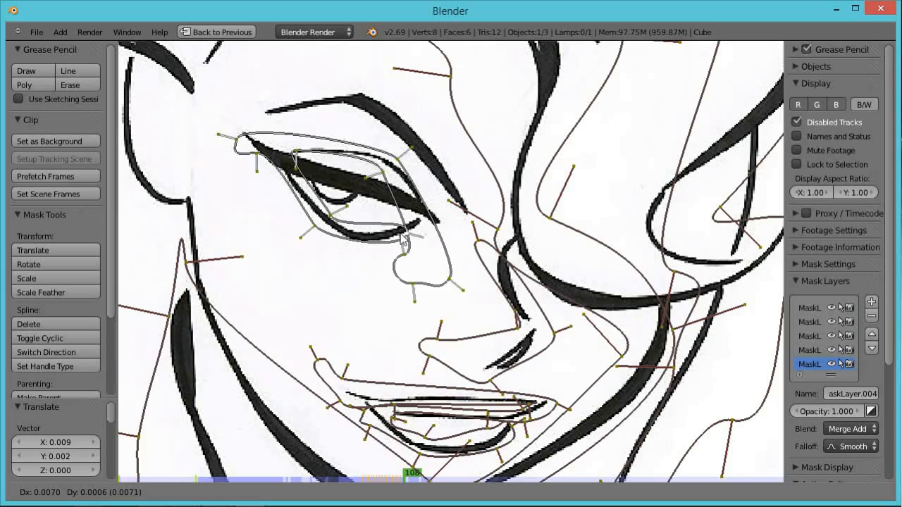
pyautogui.click(403, 238)
pyautogui.scroll(-4, 404, 238)
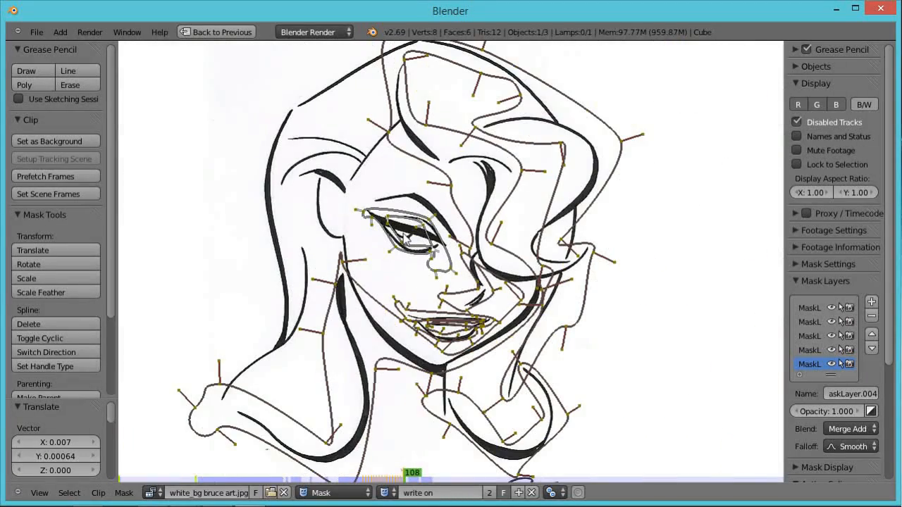
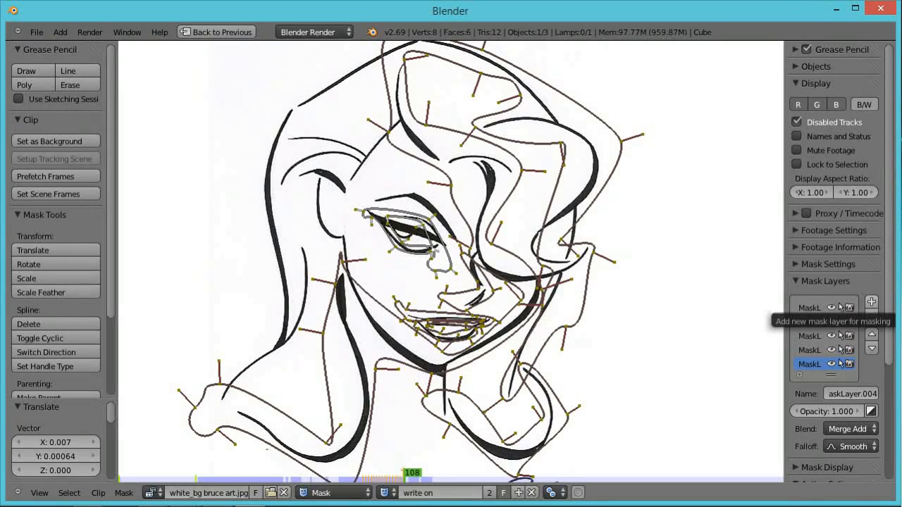
# Add a new mask layer and place two vertices on the hair strand beside the left cheek at frame 120.
pyautogui.click(872, 302)
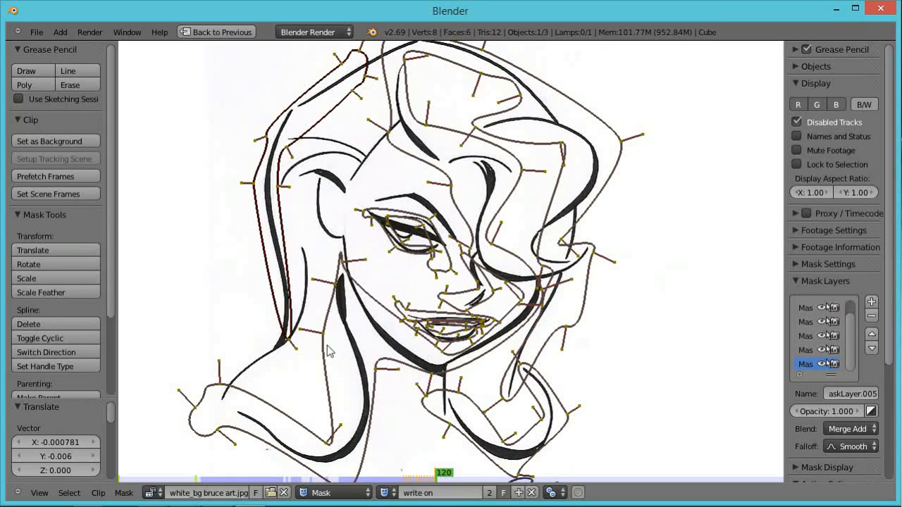
pyautogui.rightClick(290, 343)
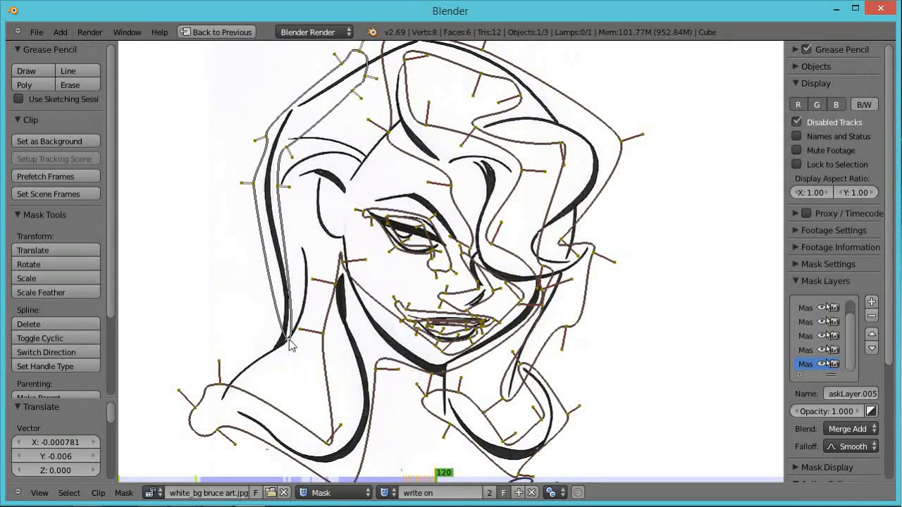
pyautogui.keyDown('ctrl'); pyautogui.click(291, 297); pyautogui.keyUp('ctrl')
pyautogui.keyDown('ctrl'); pyautogui.click(273, 304); pyautogui.keyUp('ctrl')
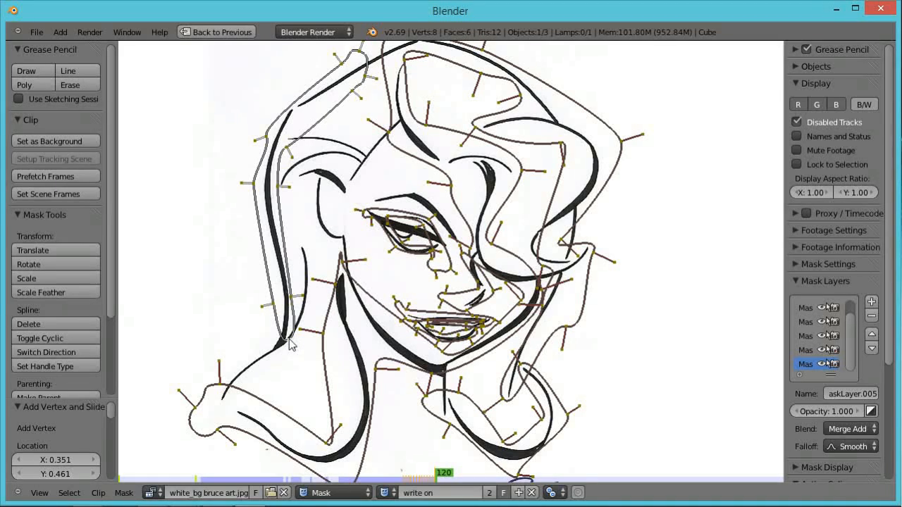
# Move and rotate the new mask's end point down the hair strand line, then refine its position.
pyautogui.press('g')
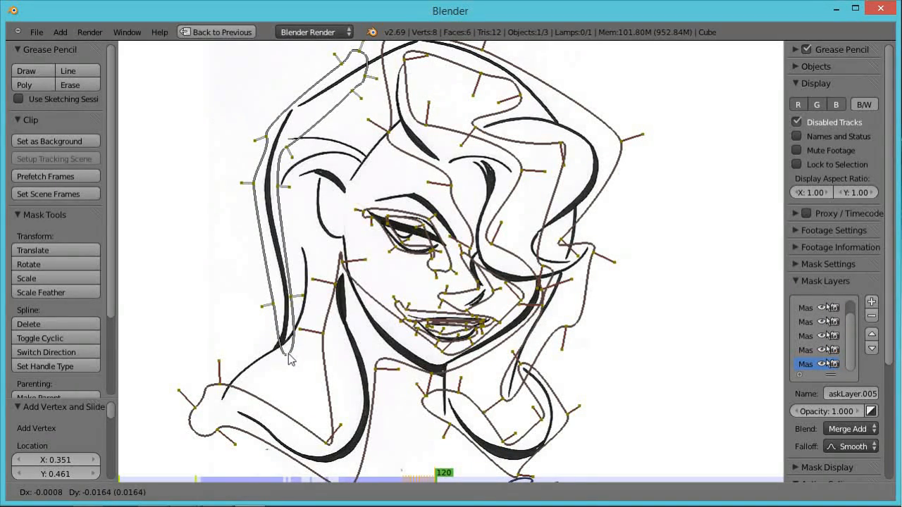
pyautogui.click(289, 357)
pyautogui.press('r')
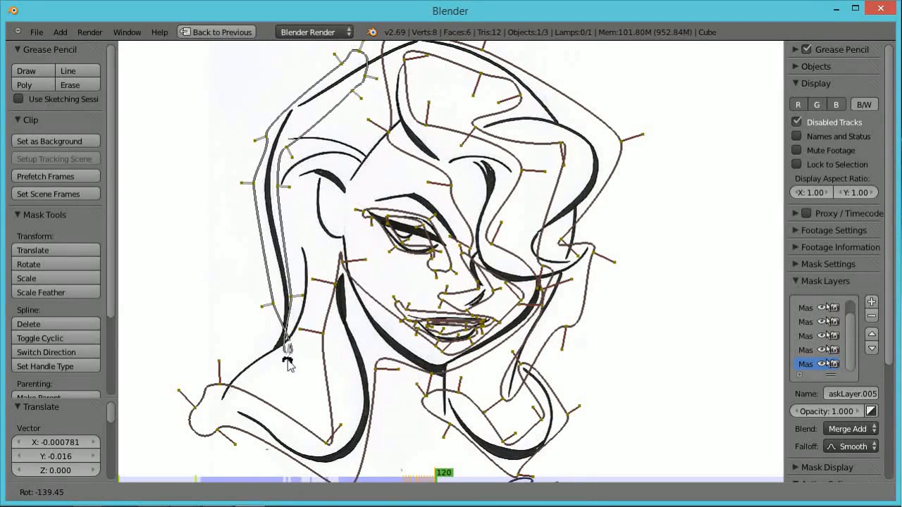
pyautogui.click(291, 354)
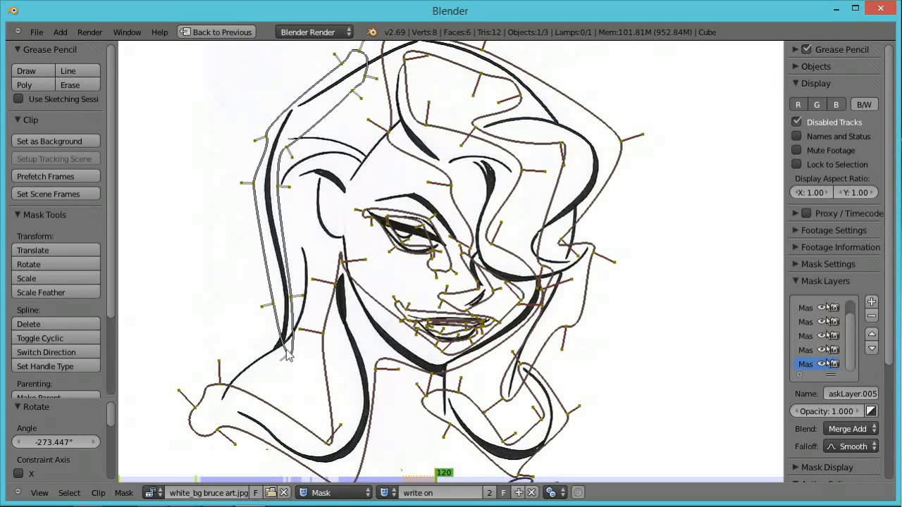
pyautogui.press('g')
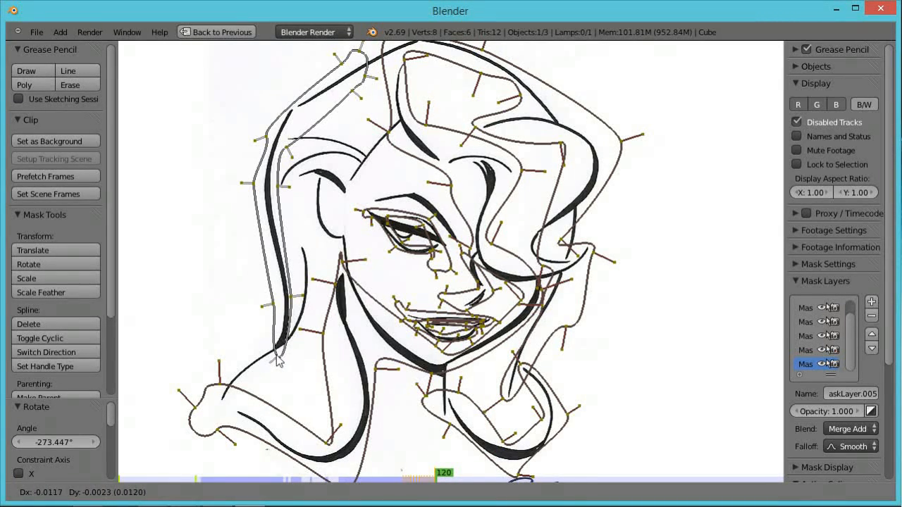
pyautogui.click(291, 337)
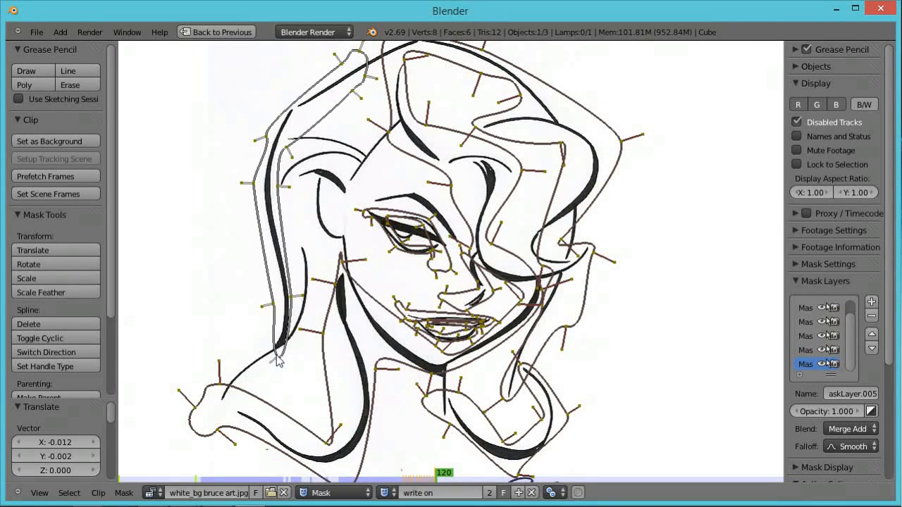
pyautogui.press('g')
pyautogui.click(301, 305)
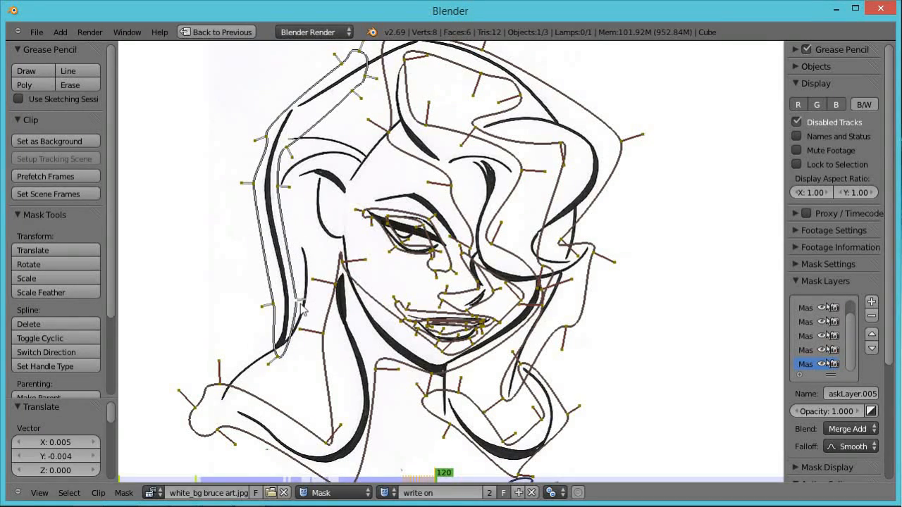
# On frames 121 and 122, move the hair mask's end point down the strand and add an intermediate vertex.
pyautogui.press('Right')
pyautogui.press('g')
pyautogui.click(284, 359)
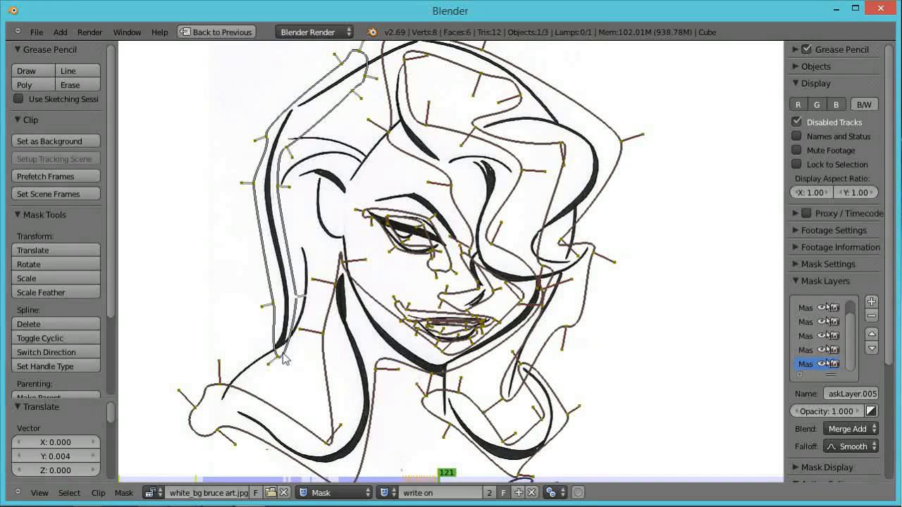
pyautogui.press('Right')
pyautogui.press('g')
pyautogui.click(262, 368)
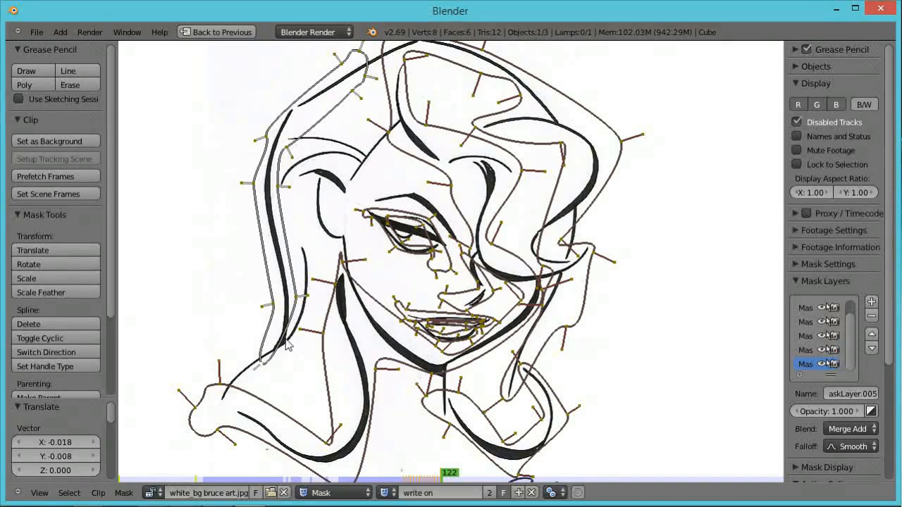
pyautogui.keyDown('ctrl'); pyautogui.click(283, 341); pyautogui.keyUp('ctrl')
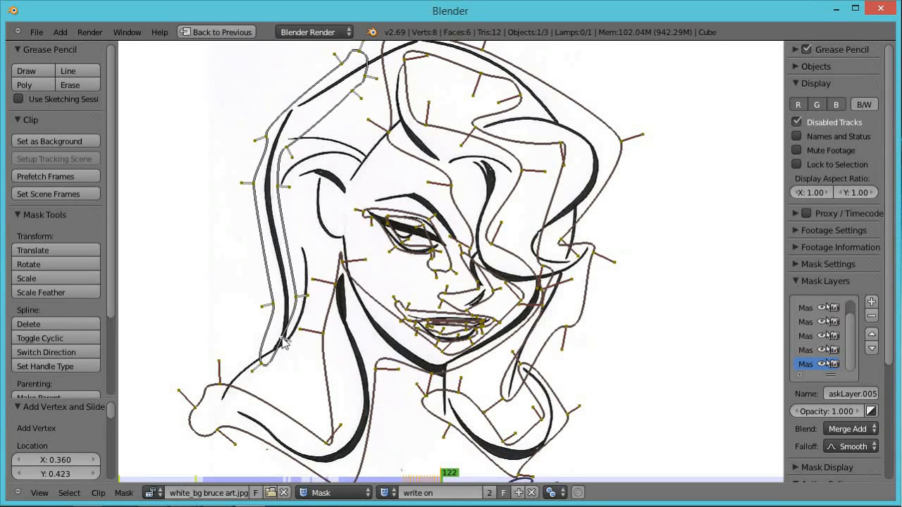
pyautogui.press('g')
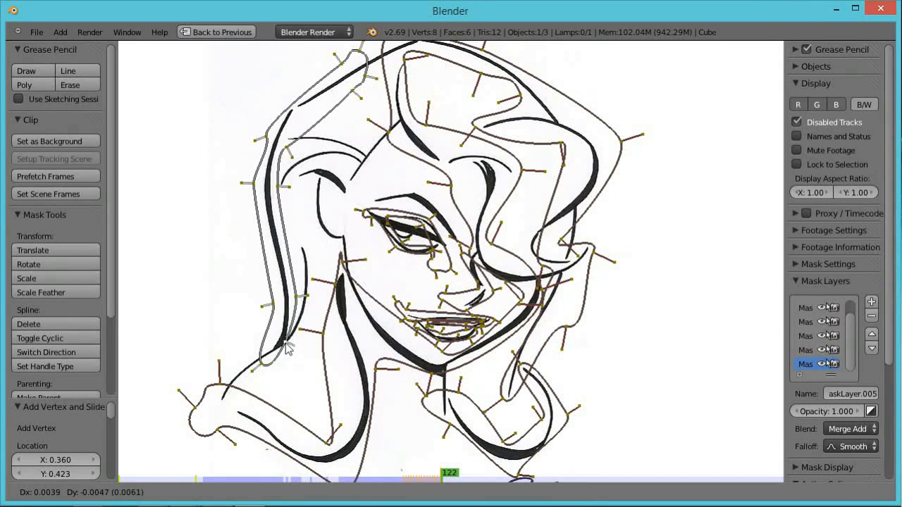
pyautogui.click(291, 352)
# On frame 123, pull the hair mask's end point down toward the shoulder, then advance to frame 125.
pyautogui.press('Right')
pyautogui.moveTo(291, 364); pyautogui.dragTo(246, 392)
pyautogui.press('Right')
pyautogui.press('Right')
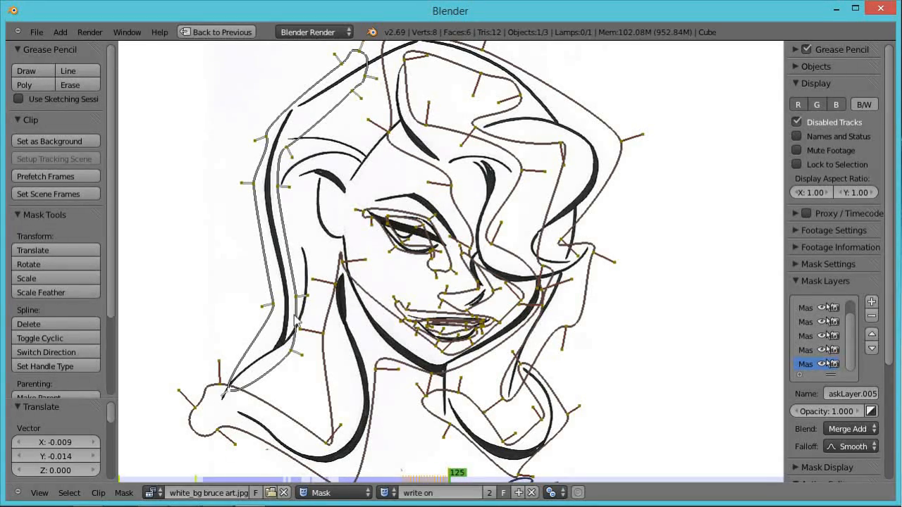
# Add another mask layer, place two vertices on the ear line and make the spline cyclic.
pyautogui.scroll(-1, 399, 150)
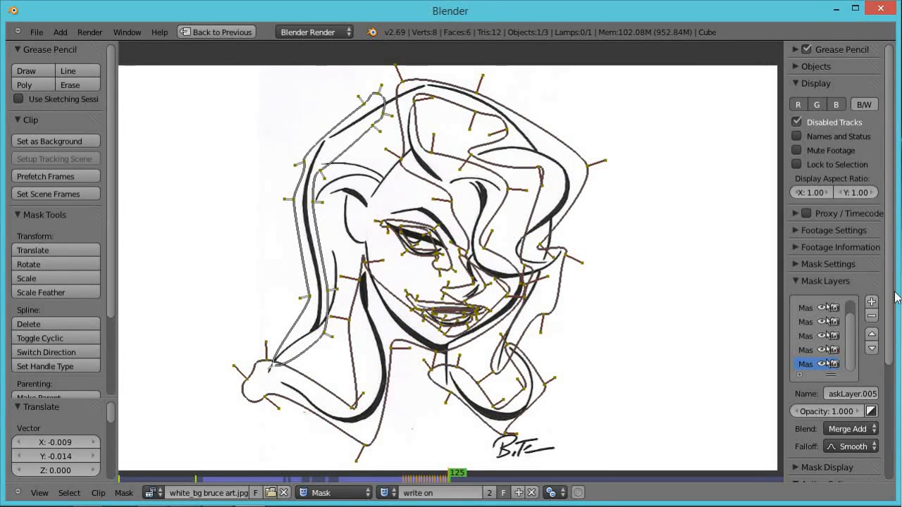
pyautogui.click(872, 301)
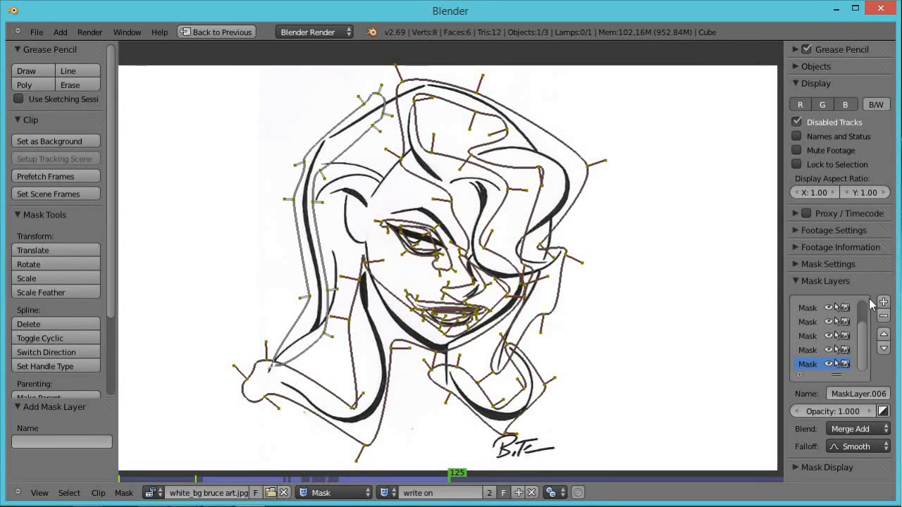
pyautogui.keyDown('ctrl'); pyautogui.click(339, 246); pyautogui.keyUp('ctrl')
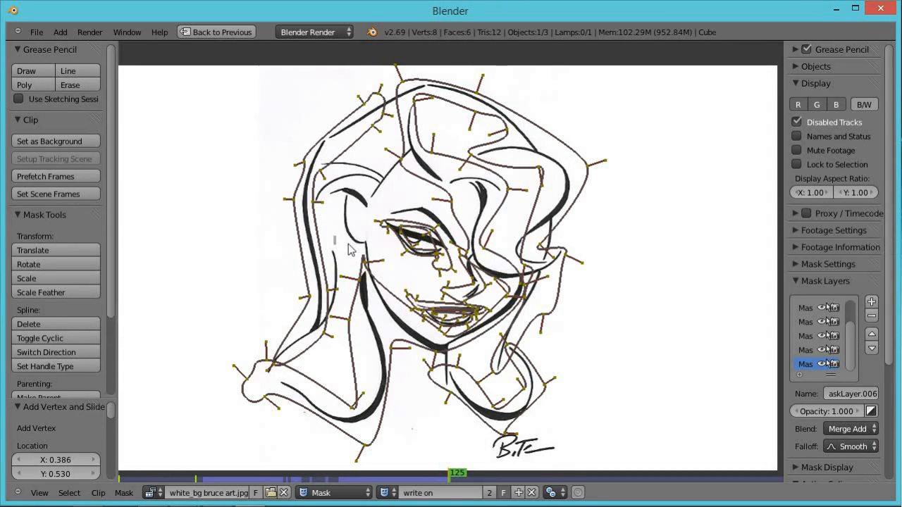
pyautogui.keyDown('ctrl'); pyautogui.click(334, 229); pyautogui.keyUp('ctrl')
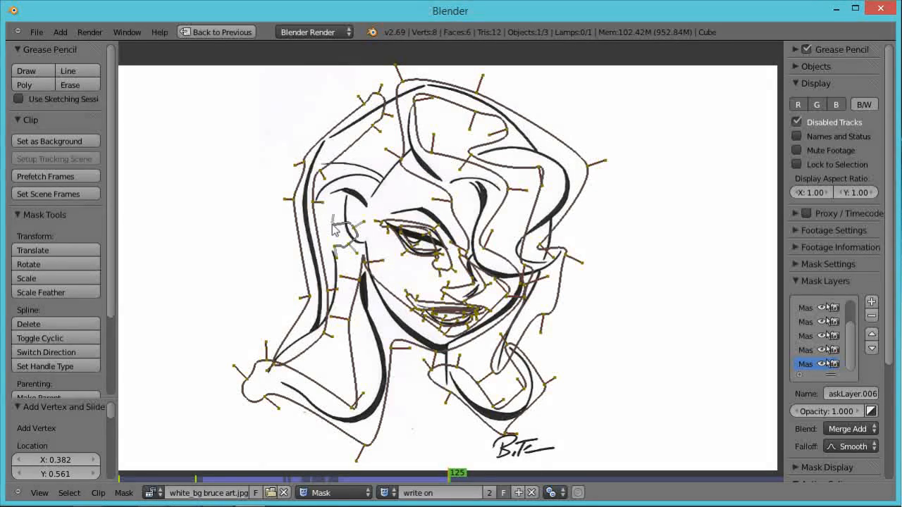
pyautogui.hotkey('alt', 'c')
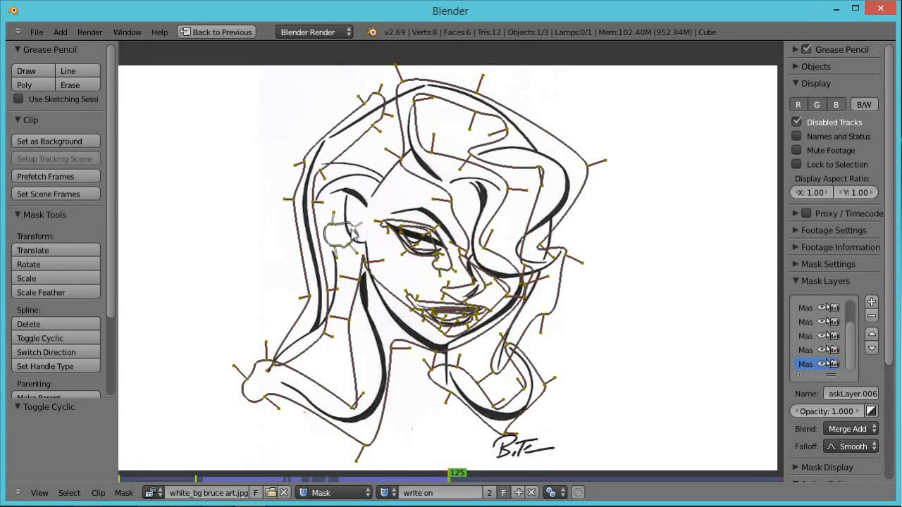
# Reposition the ear mask's point, then on frame 126 move it further down the ear line.
pyautogui.press('g')
pyautogui.click(343, 239)
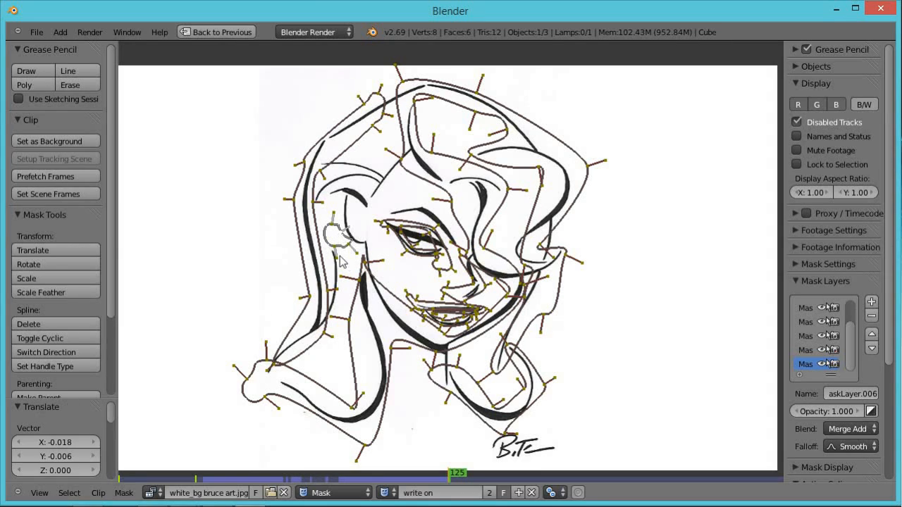
pyautogui.press('Right')
pyautogui.press('g')
pyautogui.click(338, 252)
pyautogui.press('g')
pyautogui.click(335, 253)
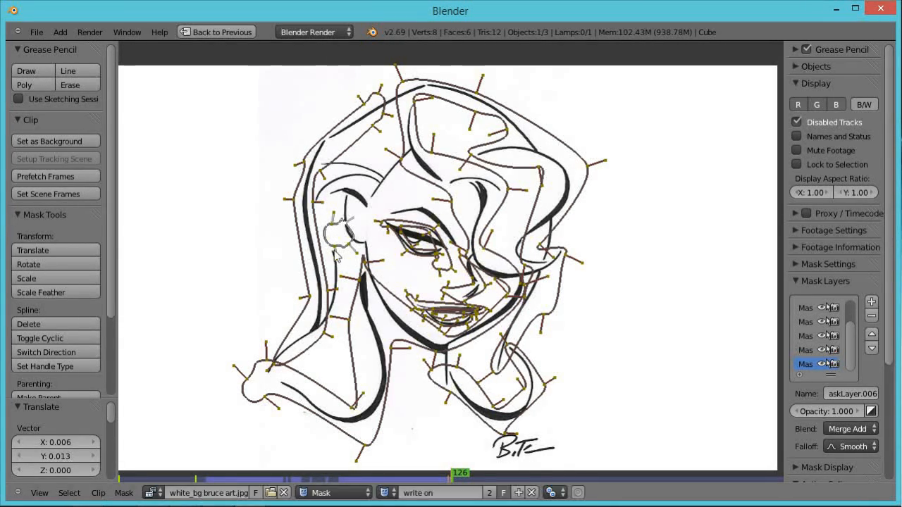
# Through frames 126 to 128, keep moving the ear mask's point down along the ear's line.
pyautogui.press('g')
pyautogui.click(336, 268)
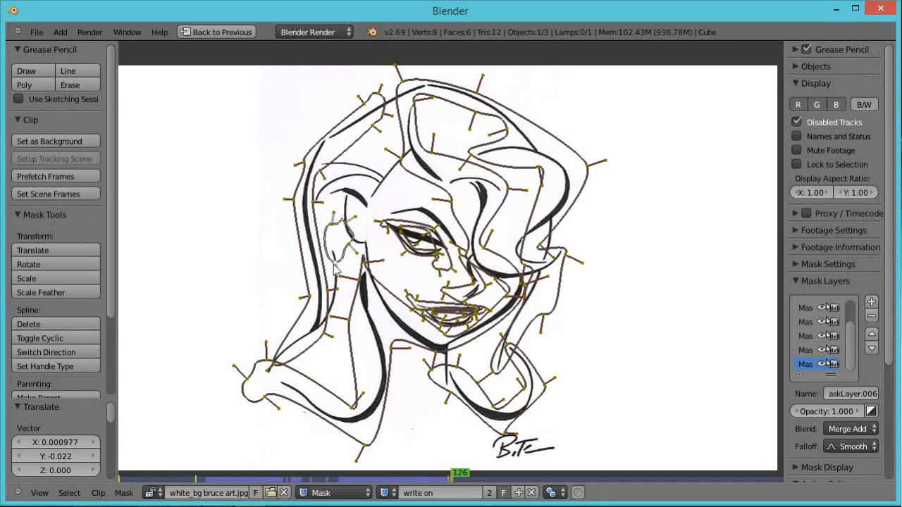
pyautogui.press('Right')
pyautogui.press('g')
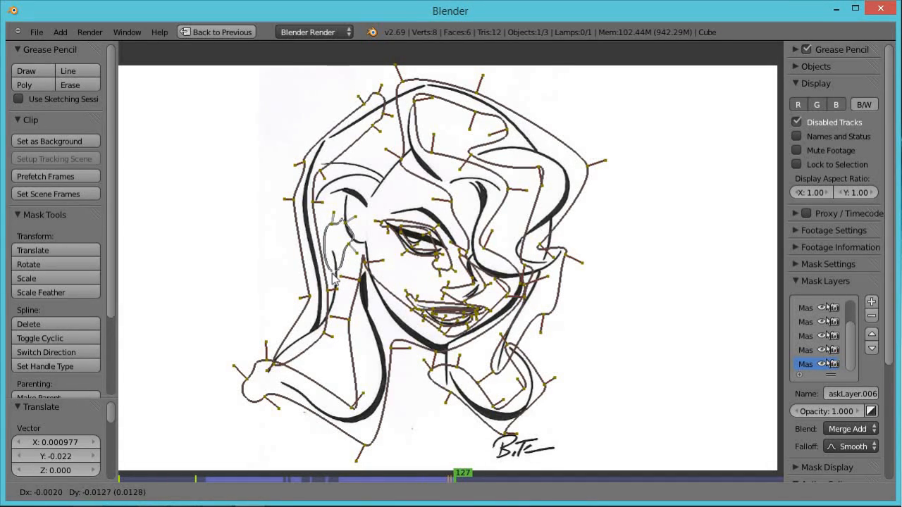
pyautogui.click(336, 279)
pyautogui.press('Right')
pyautogui.press('g')
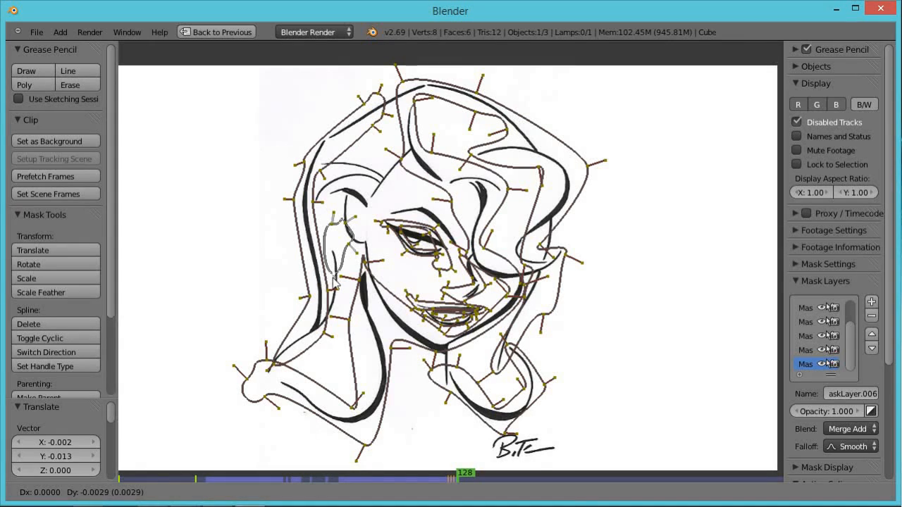
pyautogui.click(339, 297)
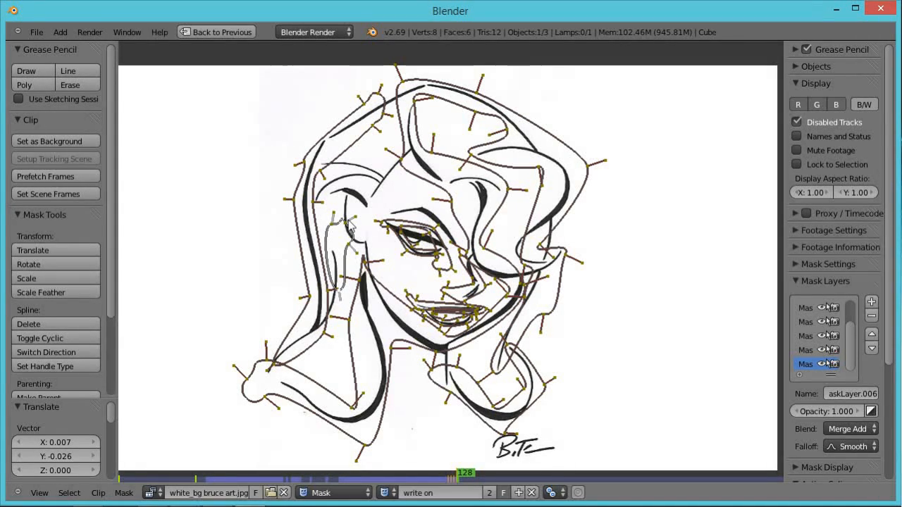
pyautogui.press('Right')
# On frames 129 to 131, move the ear mask's other point up and around the top of the ear.
pyautogui.press('g')
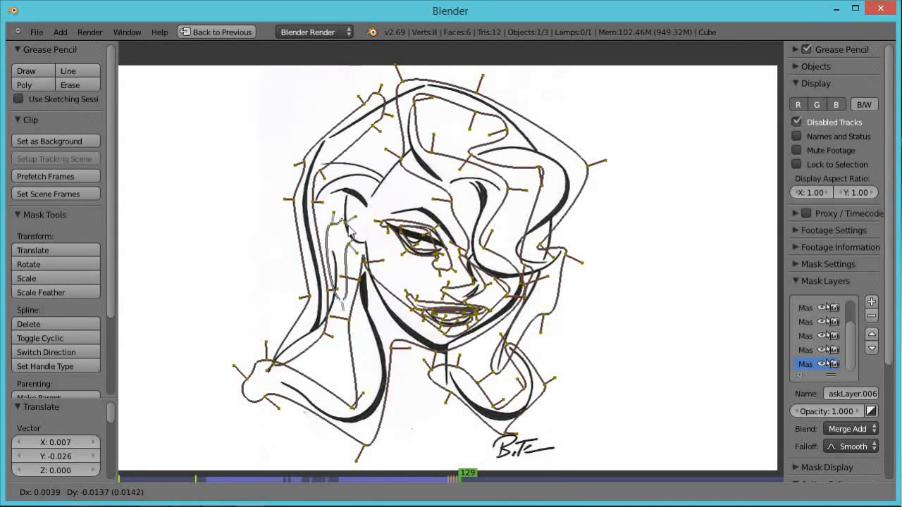
pyautogui.click(348, 230)
pyautogui.press('Right')
pyautogui.press('g')
pyautogui.click(349, 205)
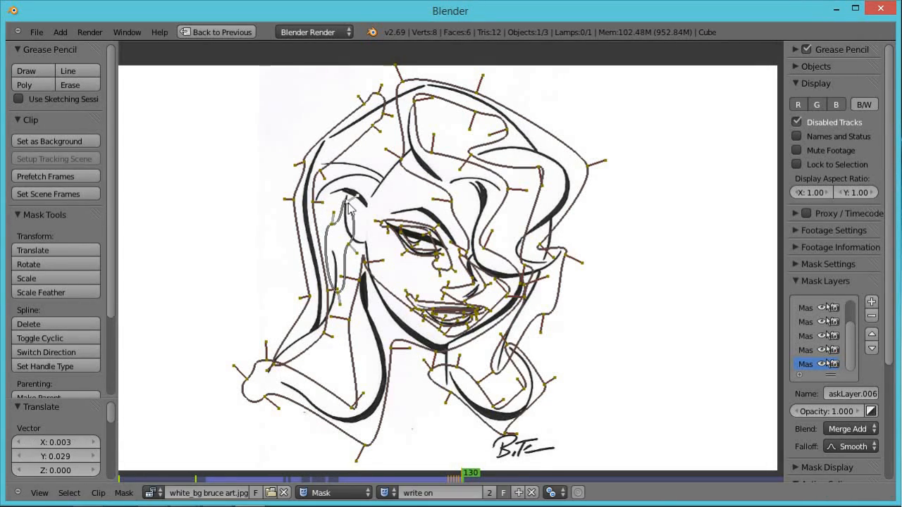
pyautogui.press('Right')
pyautogui.press('g')
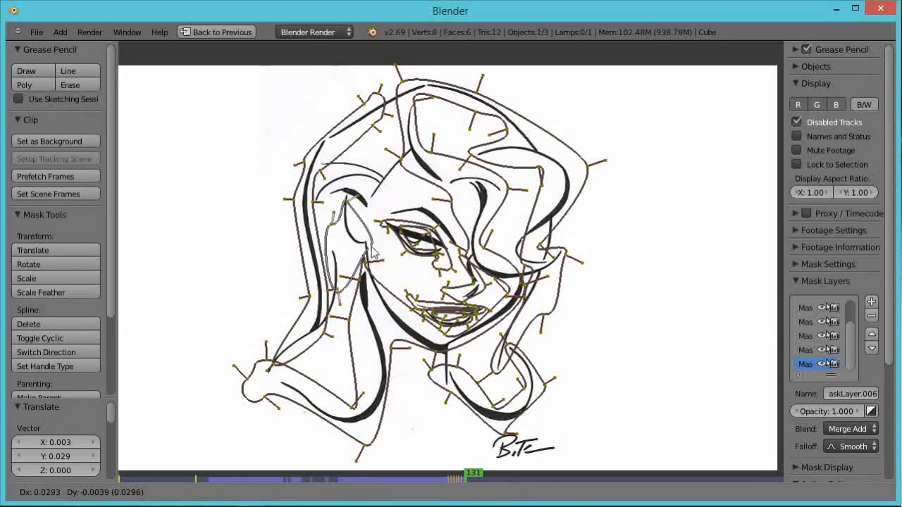
pyautogui.click(372, 252)
# On frames 132 and 133, move the ear mask's point up along the back of the ear line.
pyautogui.press('Right')
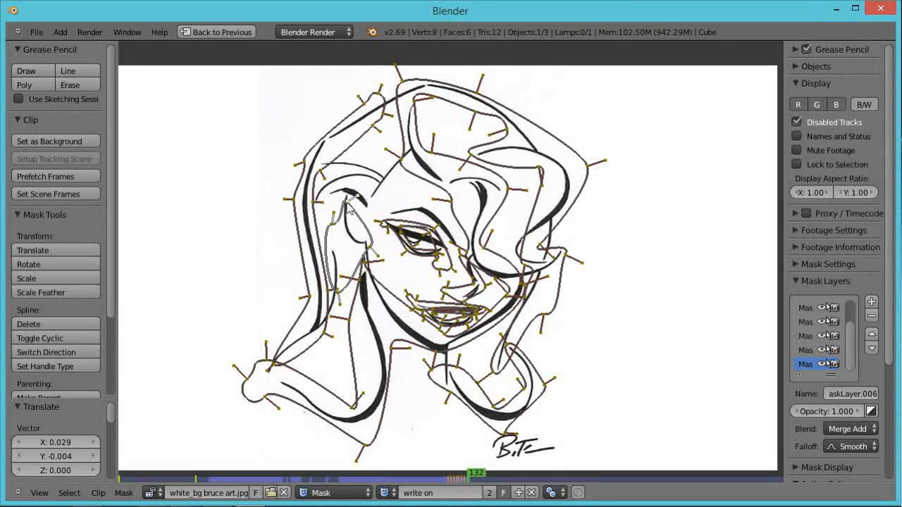
pyautogui.press('g')
pyautogui.click(334, 222)
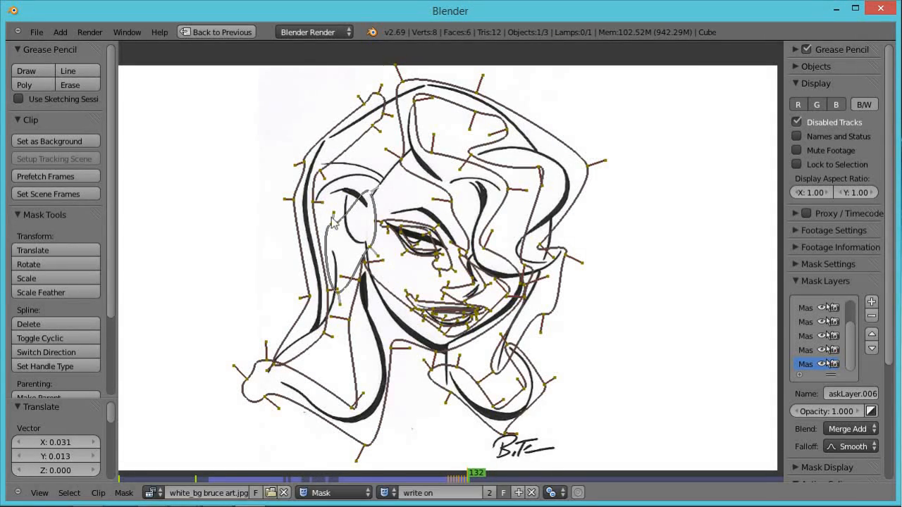
pyautogui.press('Right')
pyautogui.press('g')
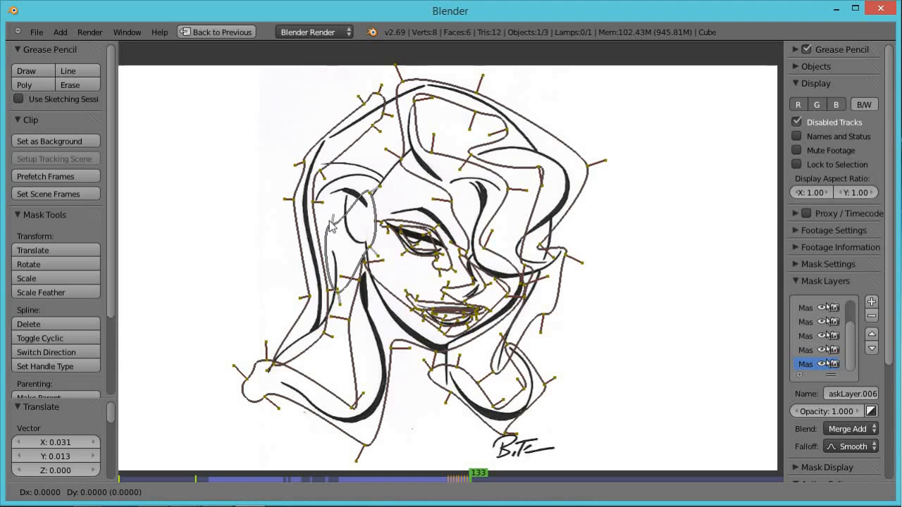
pyautogui.click(334, 189)
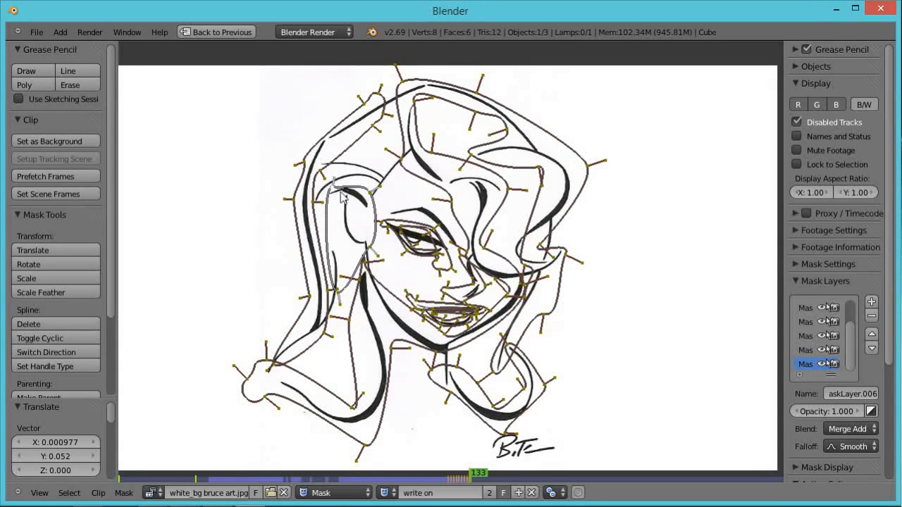
pyautogui.press('g')
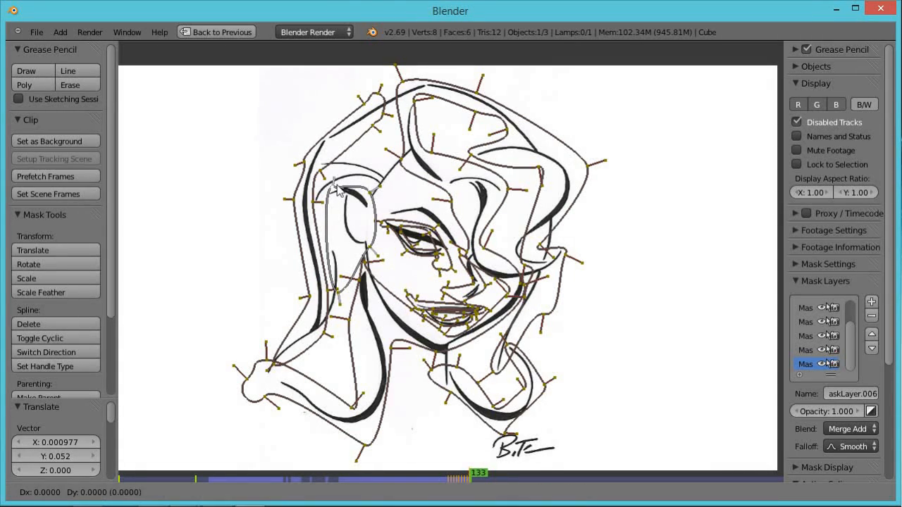
pyautogui.click(340, 192)
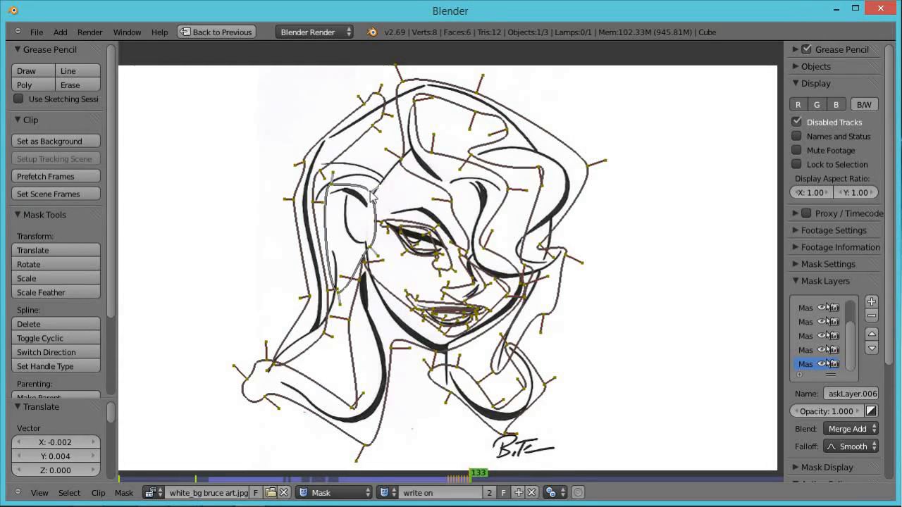
# Through frames 134 to 137, move the ear mask's point along the line over the top of the ear.
pyautogui.press('Right')
pyautogui.press('g')
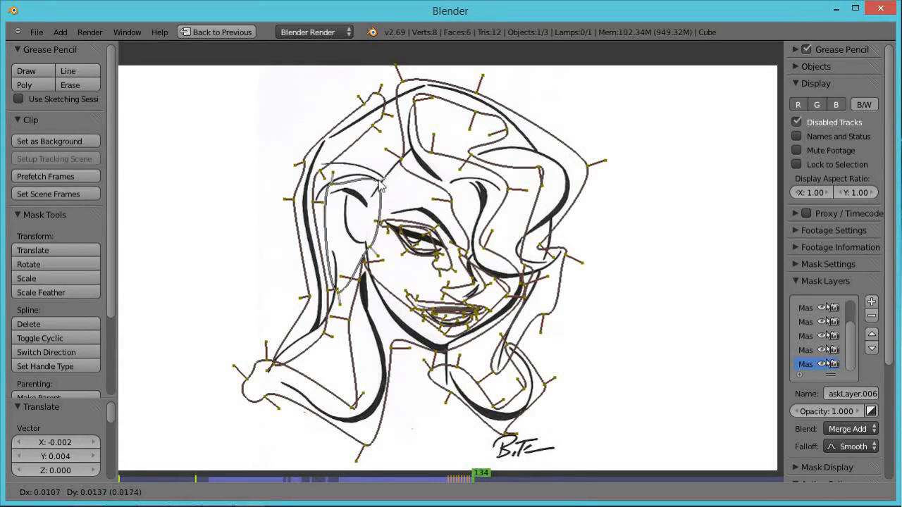
pyautogui.click(386, 175)
pyautogui.press('Right')
pyautogui.press('g')
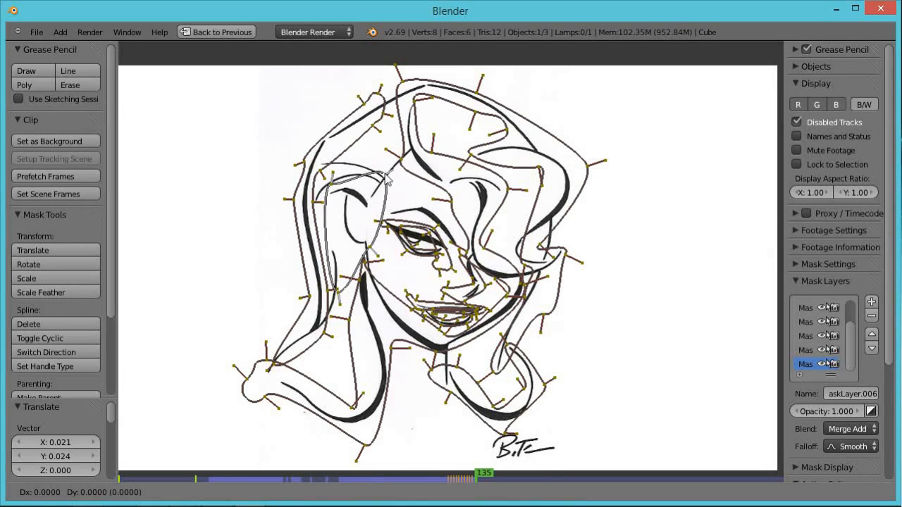
pyautogui.click(399, 171)
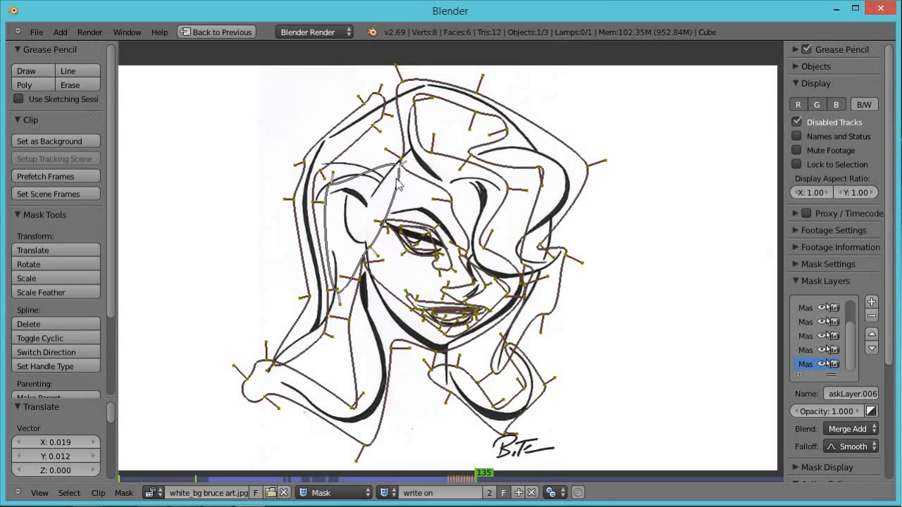
pyautogui.press('Right')
pyautogui.press('g')
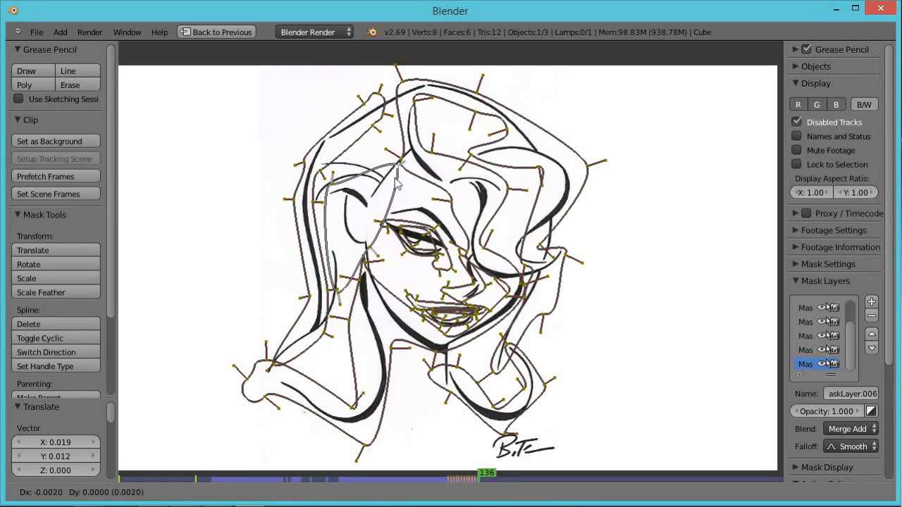
pyautogui.click(393, 183)
pyautogui.press('Right')
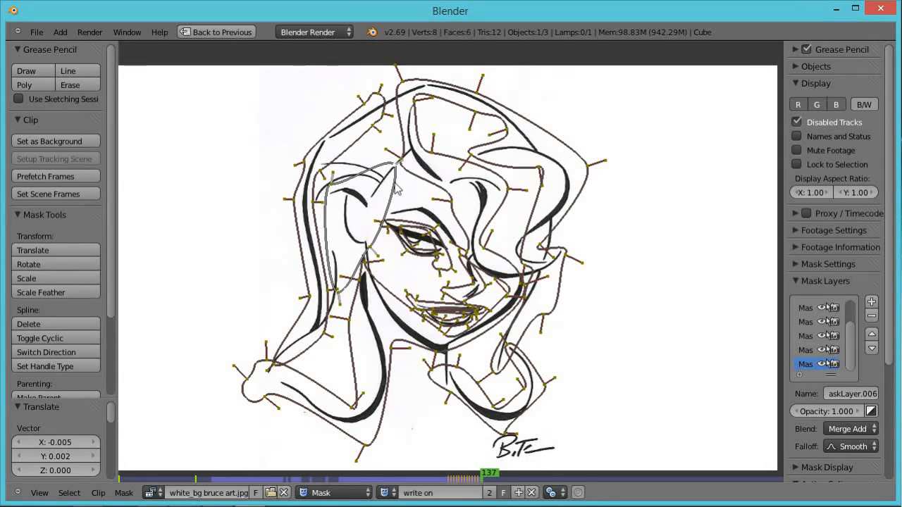
pyautogui.press('g')
pyautogui.click(396, 186)
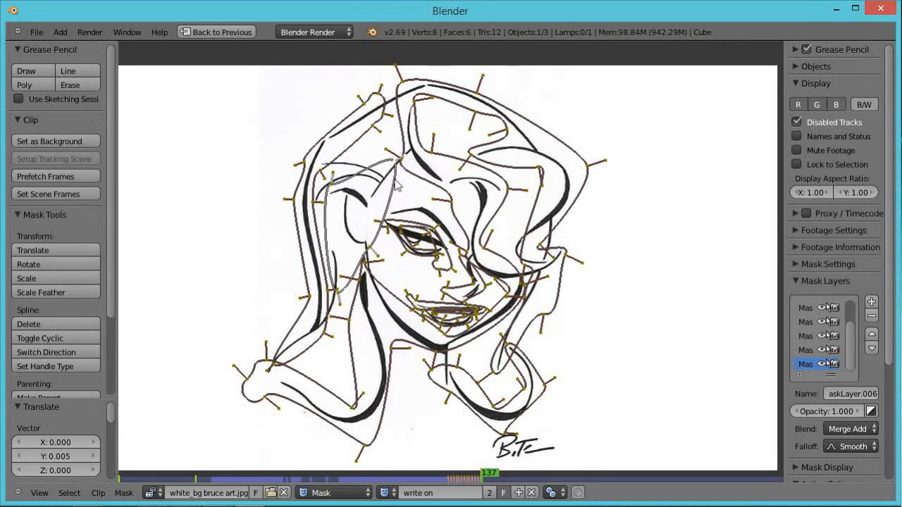
# On frames 138 to 140, move the ear mask's point up along the hairline to the top of the head, then deselect all.
pyautogui.press('Right')
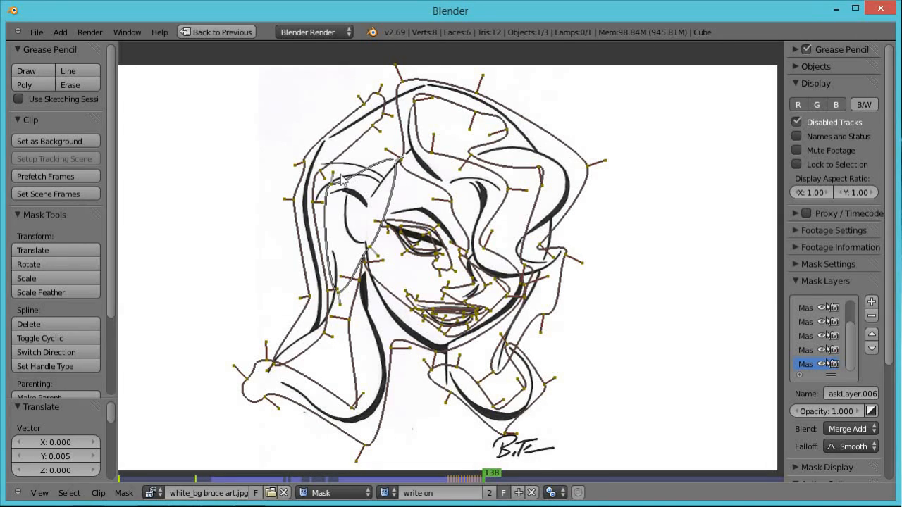
pyautogui.press('g')
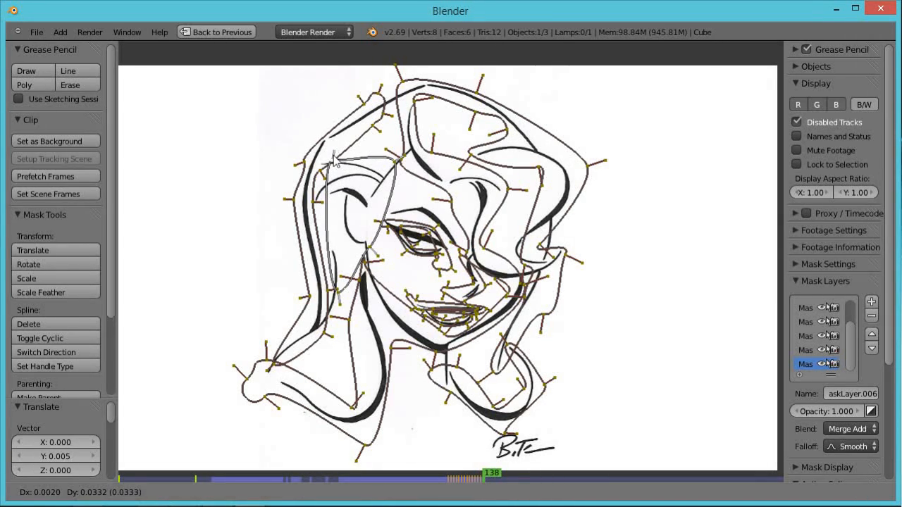
pyautogui.click(337, 157)
pyautogui.press('Right')
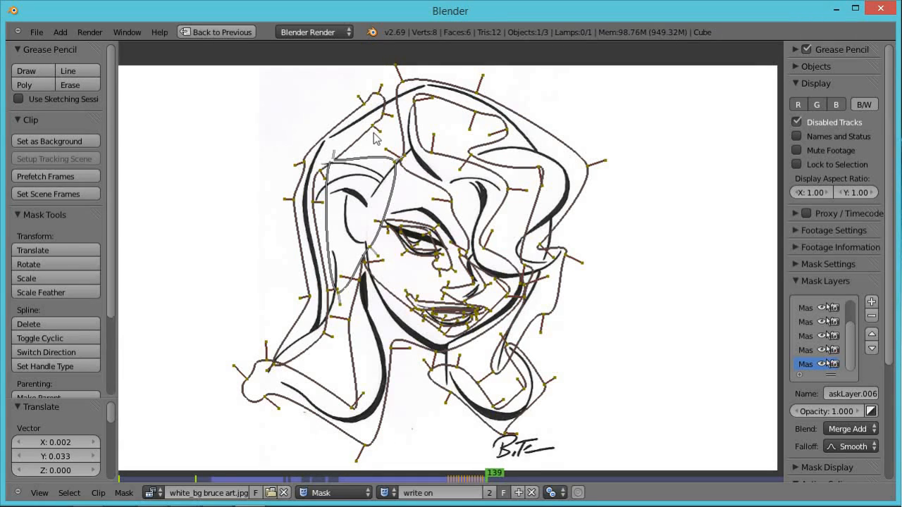
pyautogui.press('g')
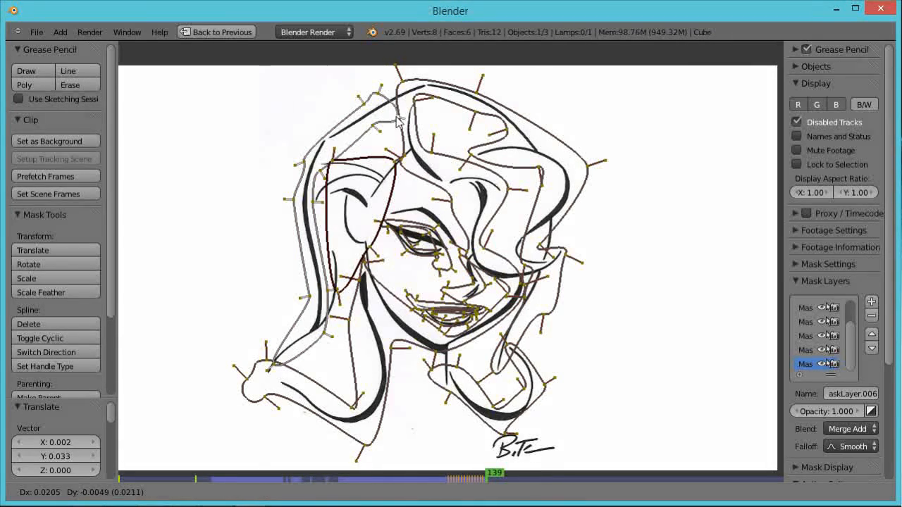
pyautogui.click(399, 122)
pyautogui.press('Right')
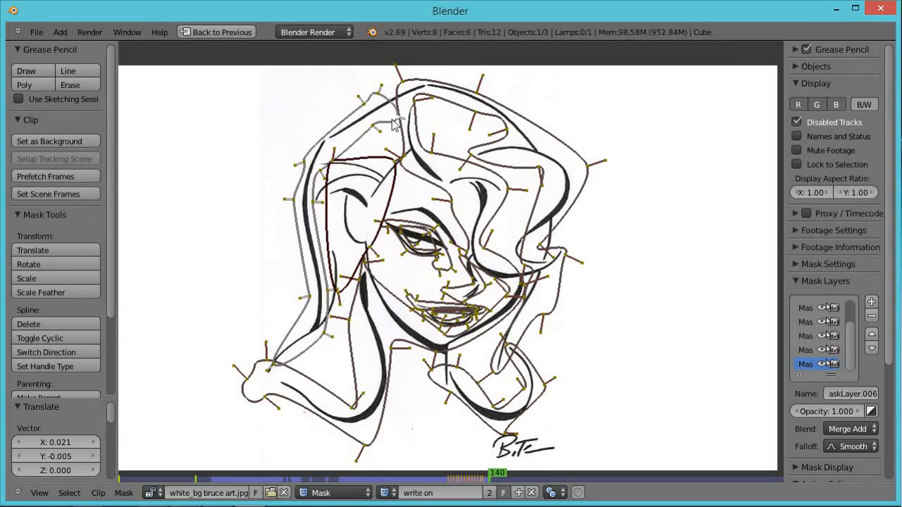
pyautogui.press('g')
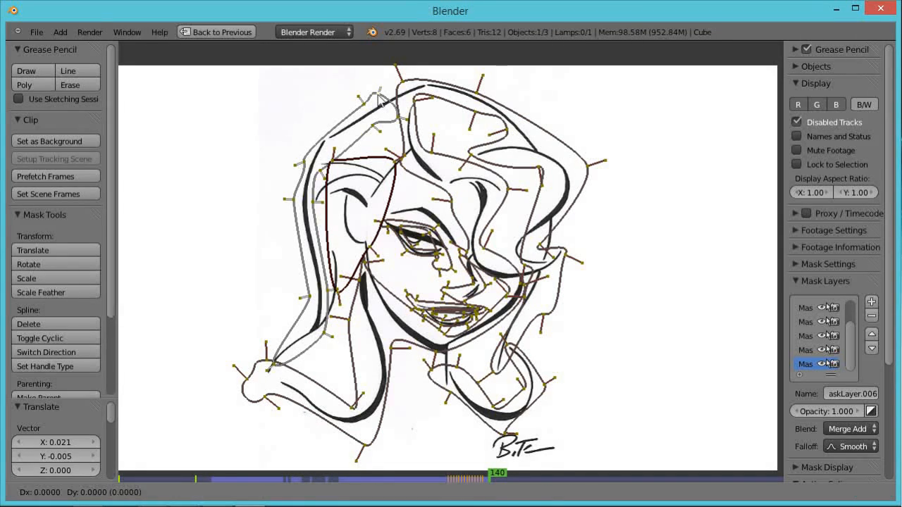
pyautogui.click(397, 90)
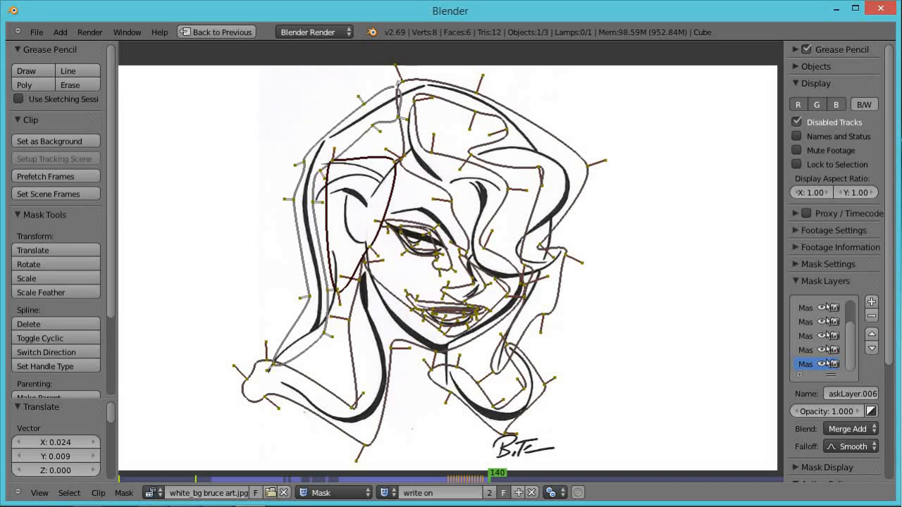
pyautogui.press('a')
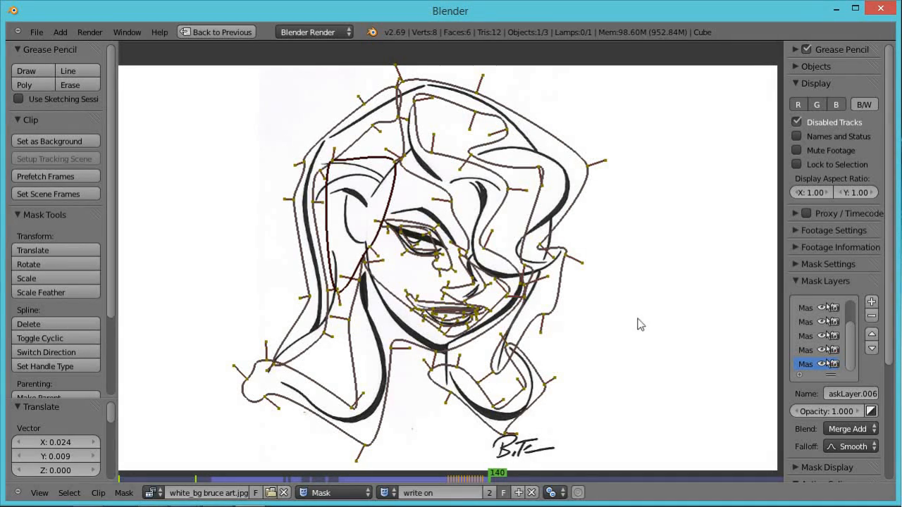
# Restore the split layout, go to frame 102 and move a point of the eye mask along the eye's line.
pyautogui.hotkey('ctrl', 'Up')
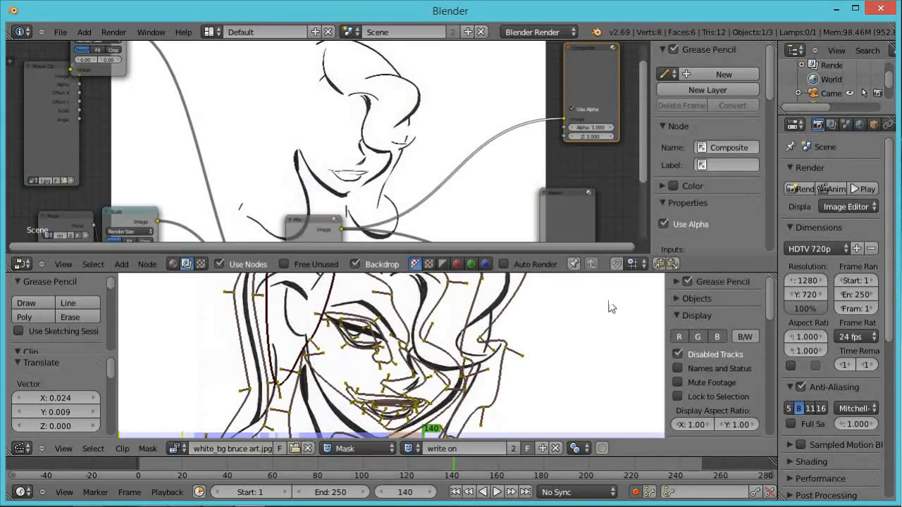
pyautogui.moveTo(454, 463); pyautogui.dragTo(374, 481)
pyautogui.moveTo(374, 477)
pyautogui.mouseDown()
pyautogui.moveTo(409, 476)
pyautogui.moveTo(344, 473)
pyautogui.moveTo(368, 461)
pyautogui.mouseUp()
pyautogui.rightClick(366, 329)
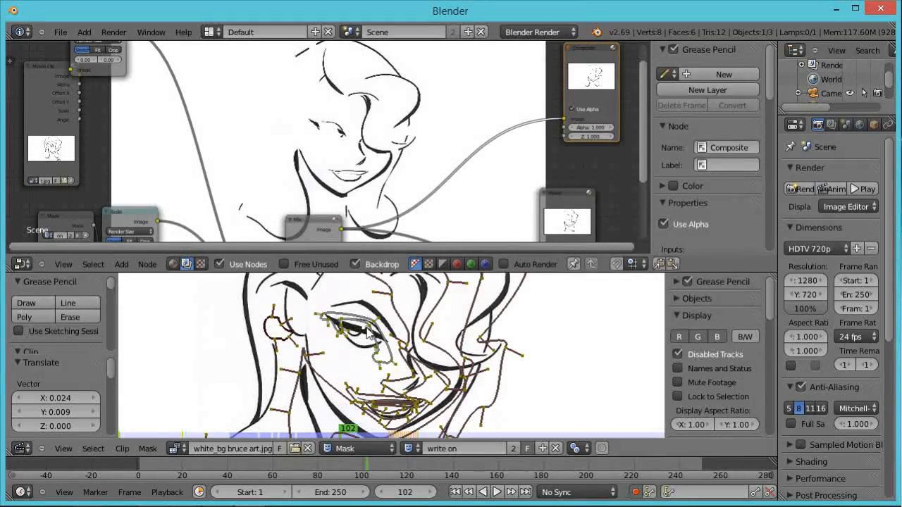
pyautogui.press('g')
pyautogui.click(371, 331)
pyautogui.press('g')
pyautogui.click(366, 339)
# On frames 103 and 104, keep moving the eye mask's point along the eye's line.
pyautogui.press('Right')
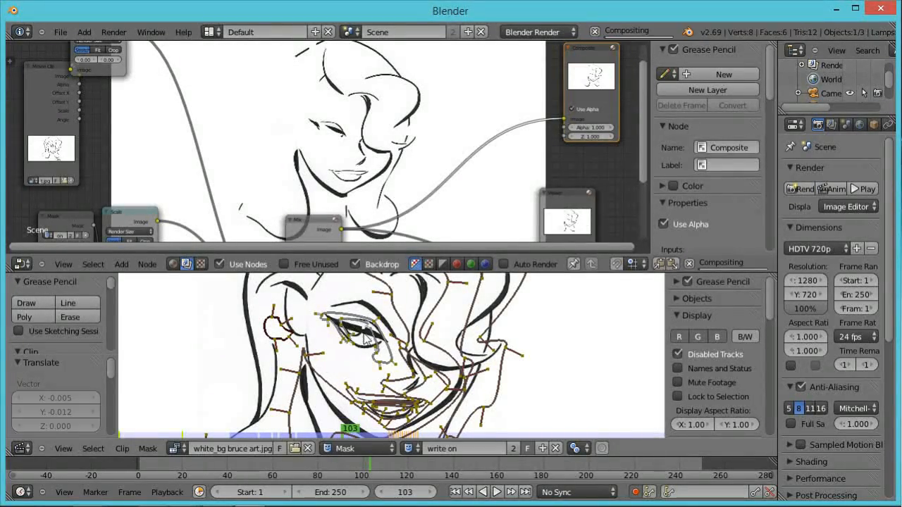
pyautogui.press('g')
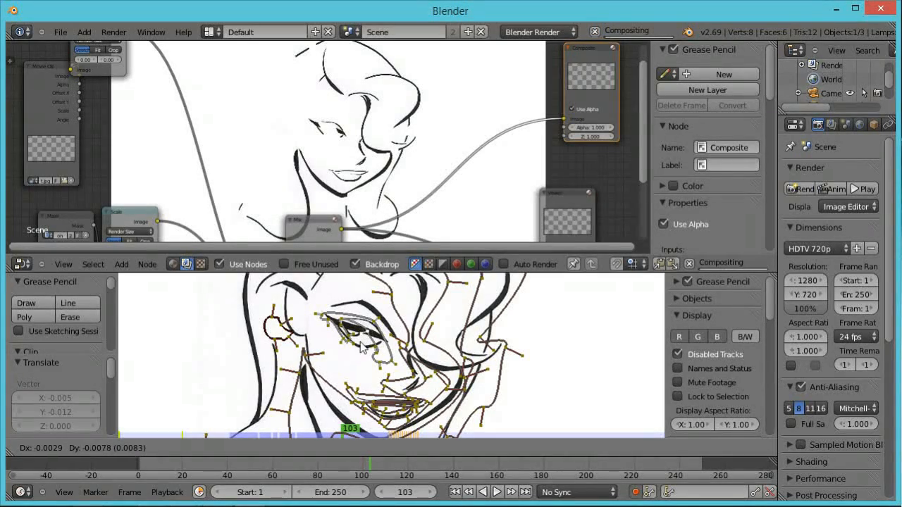
pyautogui.click(361, 346)
pyautogui.press('Right')
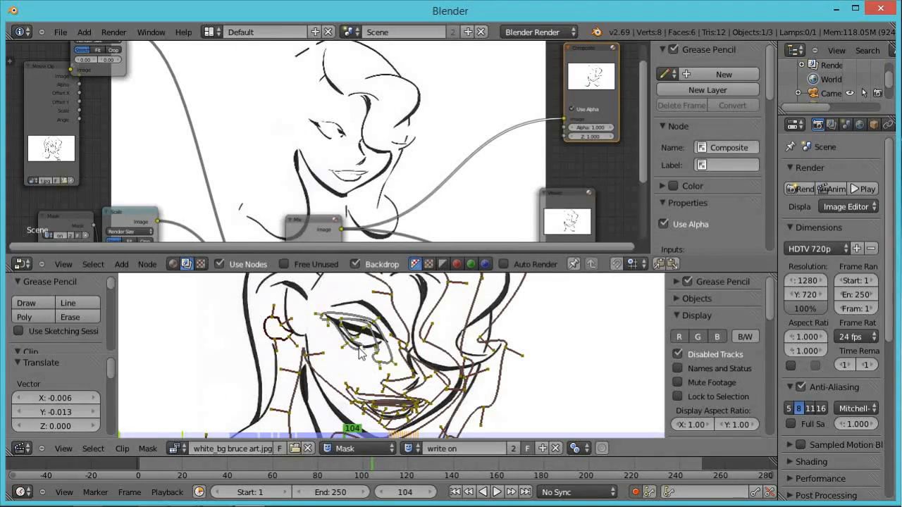
pyautogui.press('g')
pyautogui.click(348, 338)
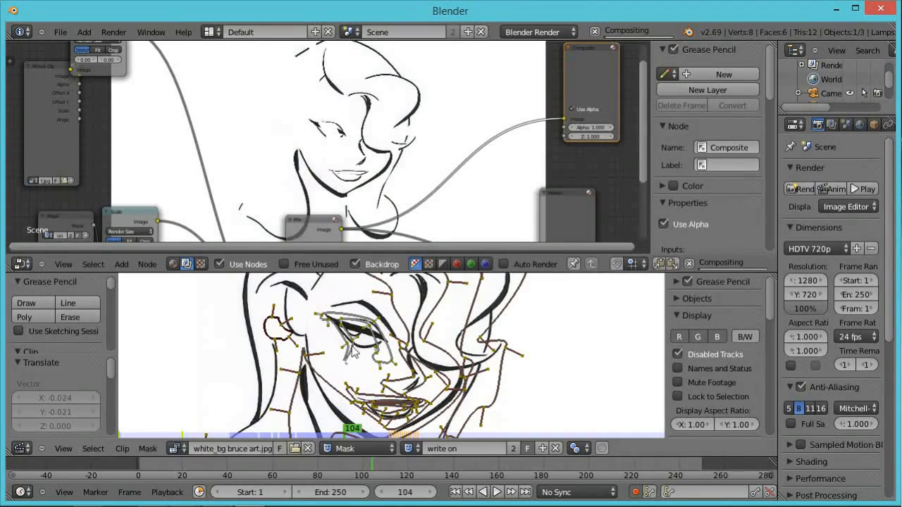
# On frames 105 and 106, reposition the eye mask's point along the eye line and insert a keyframe.
pyautogui.press('Right')
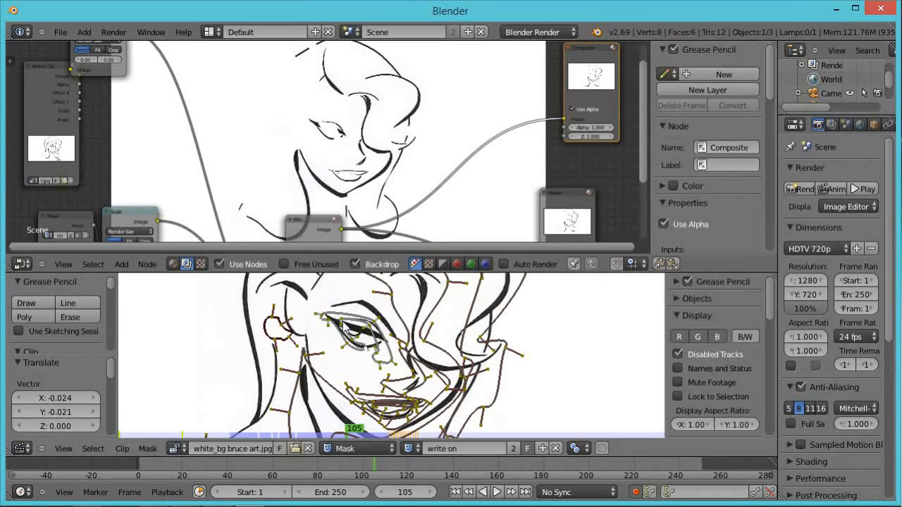
pyautogui.press('g')
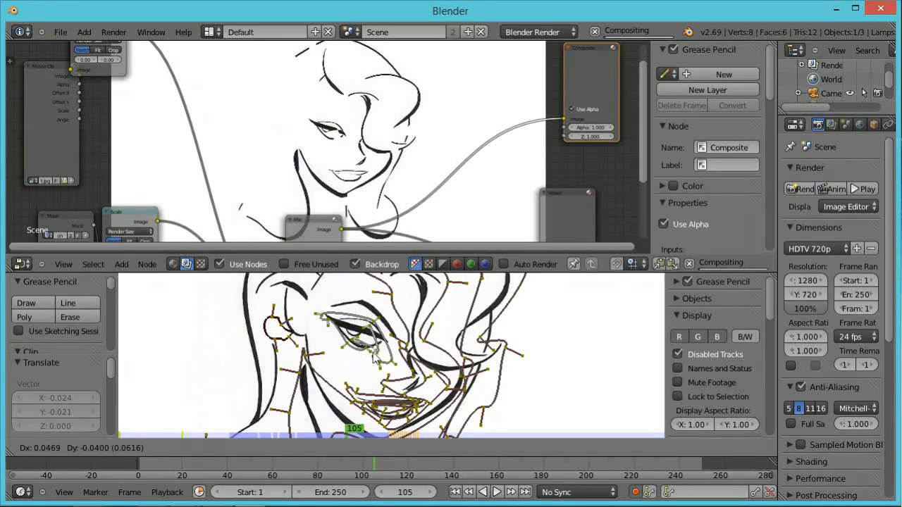
pyautogui.click(375, 364)
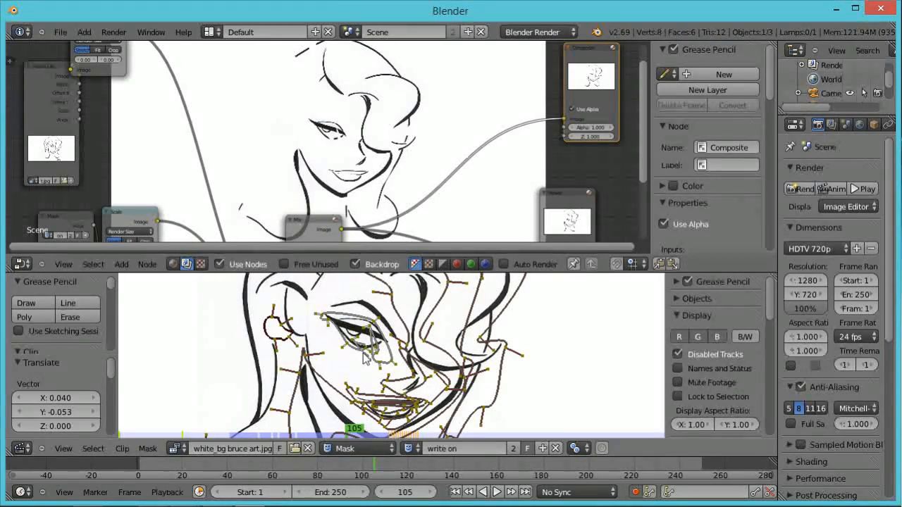
pyautogui.press('g')
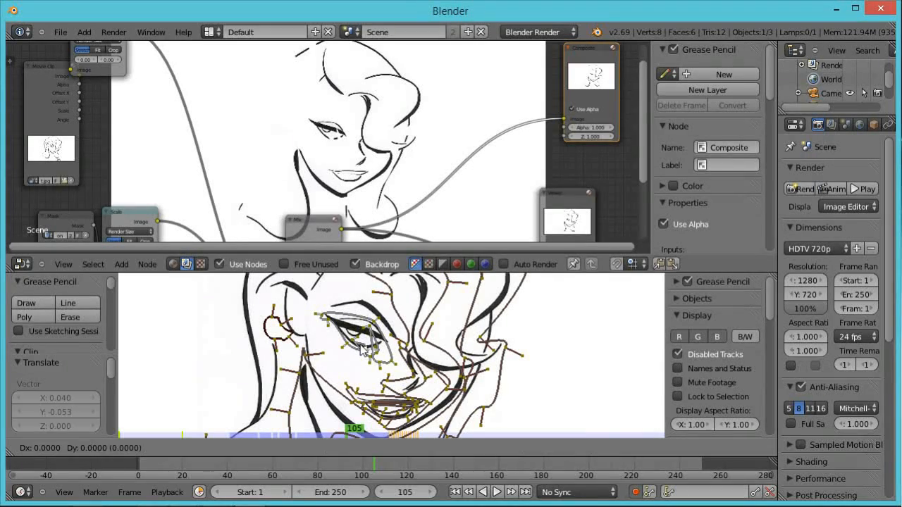
pyautogui.click(349, 360)
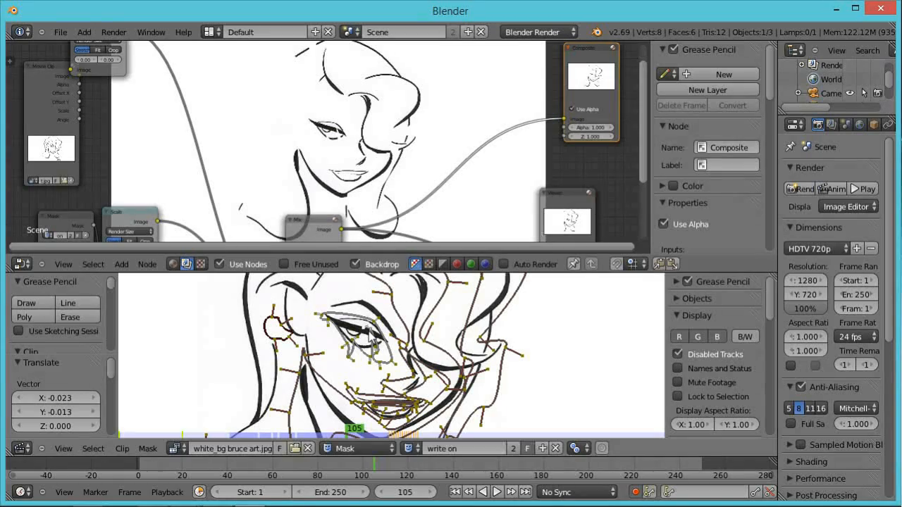
pyautogui.press('g')
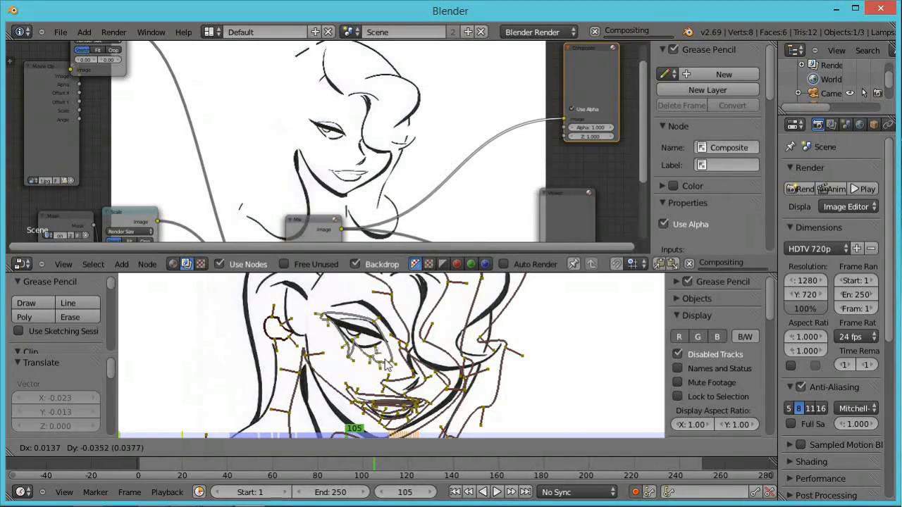
pyautogui.click(361, 350)
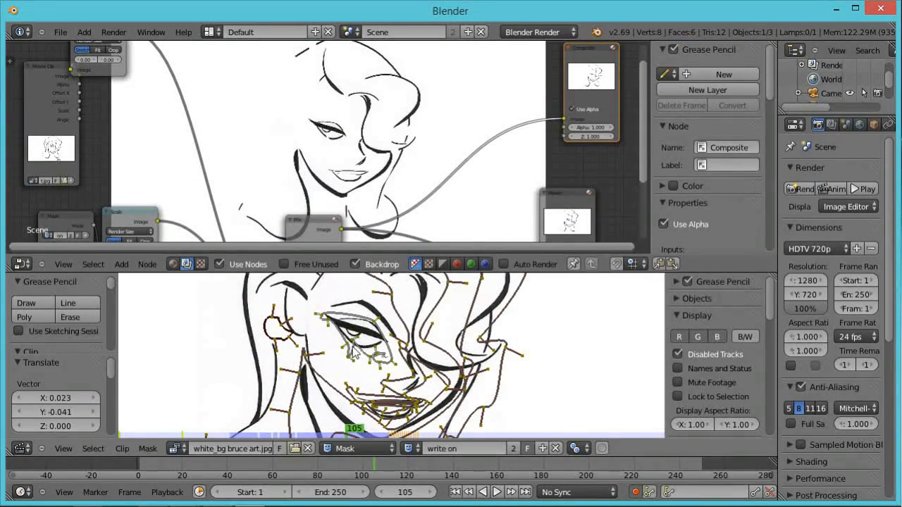
pyautogui.press('Right')
pyautogui.press('g')
pyautogui.click(354, 346)
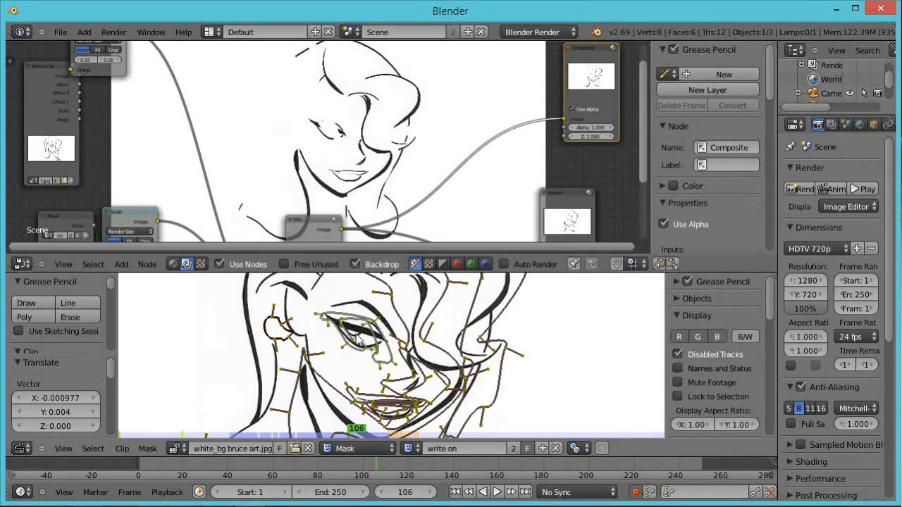
pyautogui.press('i')
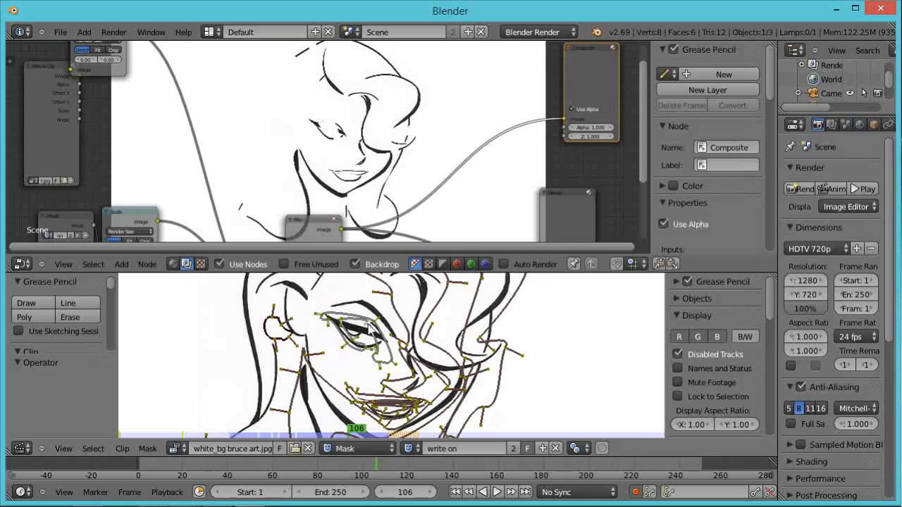
# On frame 106, move the eye mask's point twice further along the eye line.
pyautogui.press('g')
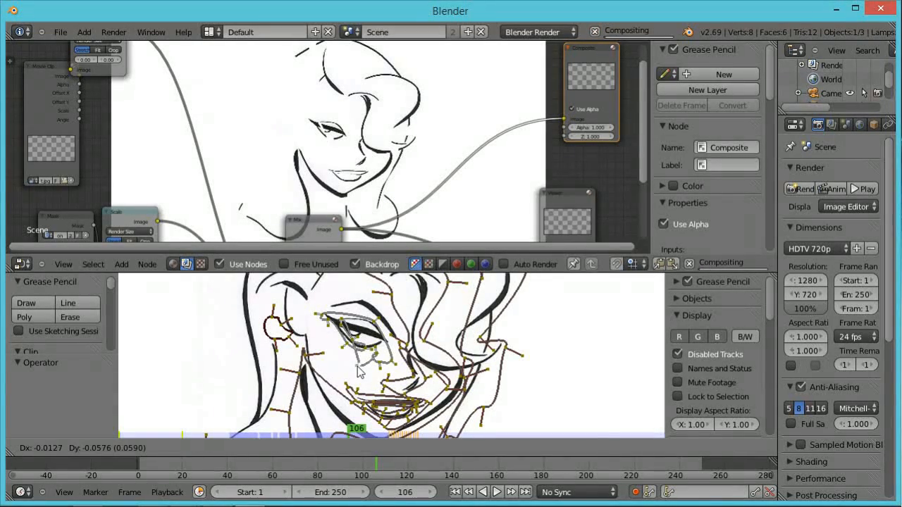
pyautogui.click(359, 371)
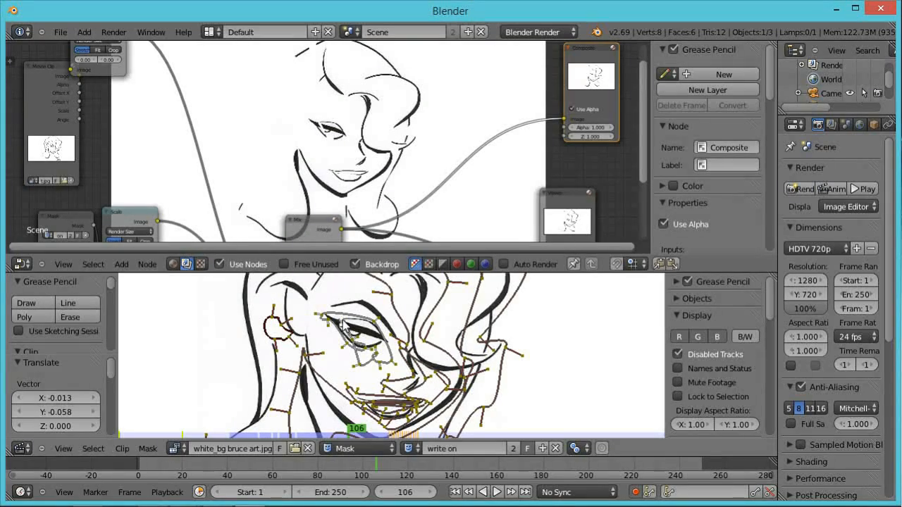
pyautogui.press('g')
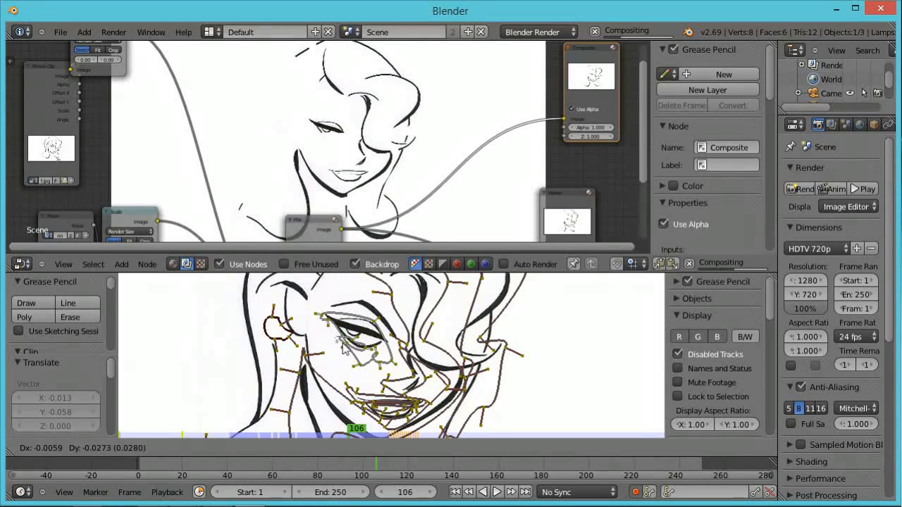
pyautogui.click(380, 352)
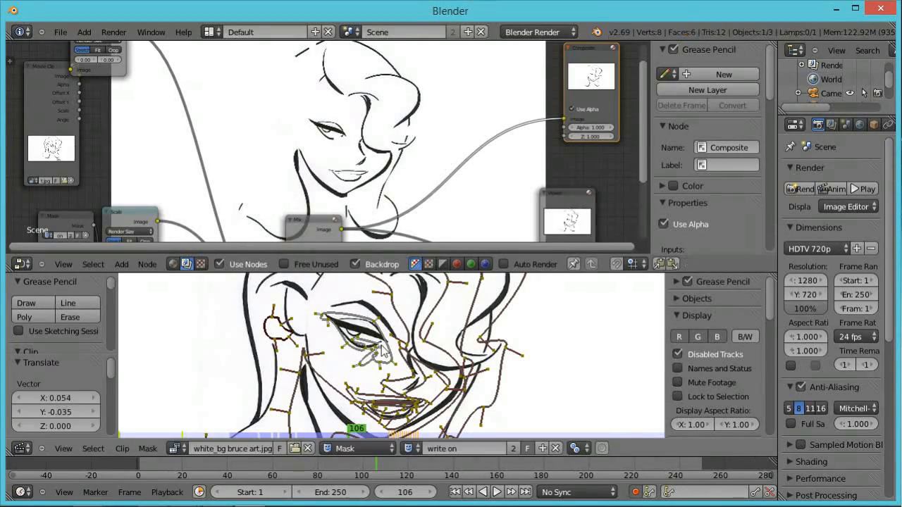
# Go to frame 135 and nudge the eye mask's point slightly along the eye's line.
pyautogui.scroll(2, 381, 348)
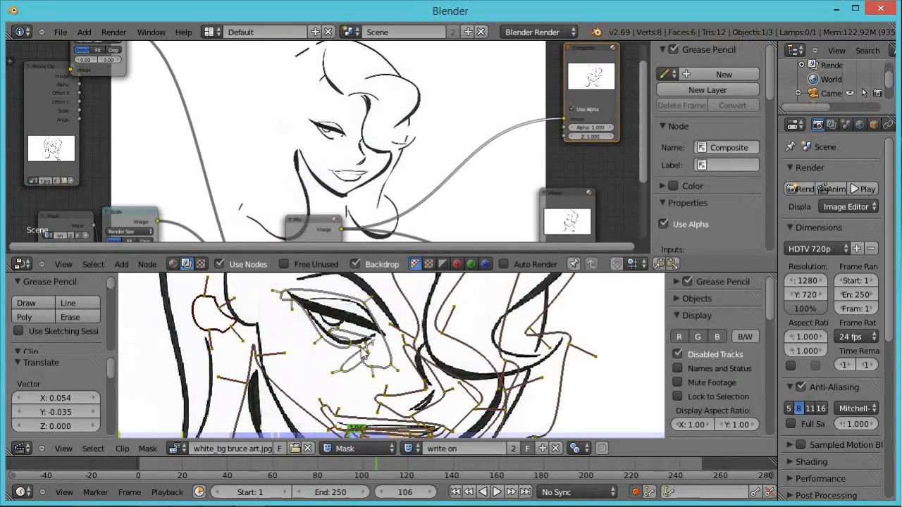
pyautogui.press('Right')
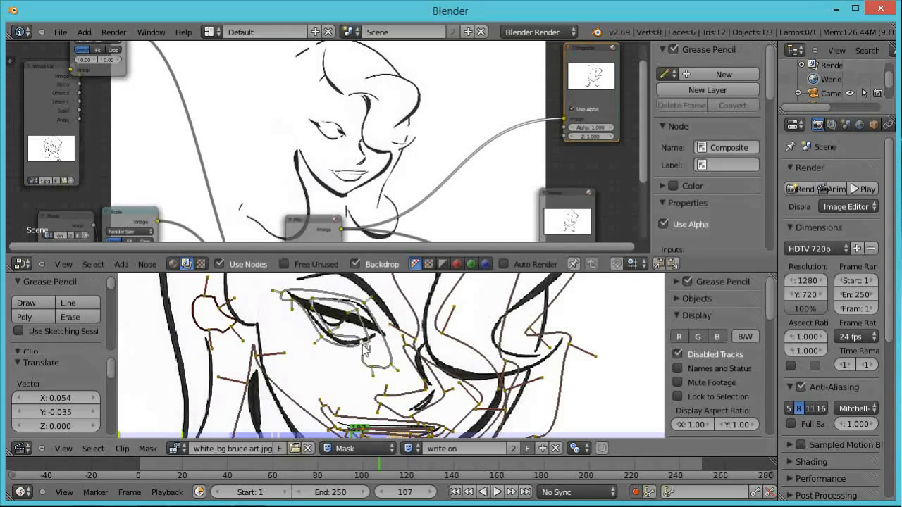
pyautogui.scroll(-2, 365, 349)
pyautogui.moveTo(366, 462)
pyautogui.mouseDown()
pyautogui.moveTo(169, 472)
pyautogui.moveTo(185, 462)
pyautogui.moveTo(232, 465)
pyautogui.moveTo(386, 497)
pyautogui.moveTo(385, 472)
pyautogui.moveTo(499, 485)
pyautogui.moveTo(506, 475)
pyautogui.moveTo(541, 475)
pyautogui.moveTo(418, 465)
pyautogui.moveTo(494, 462)
pyautogui.moveTo(434, 475)
pyautogui.moveTo(443, 478)
pyautogui.mouseUp()
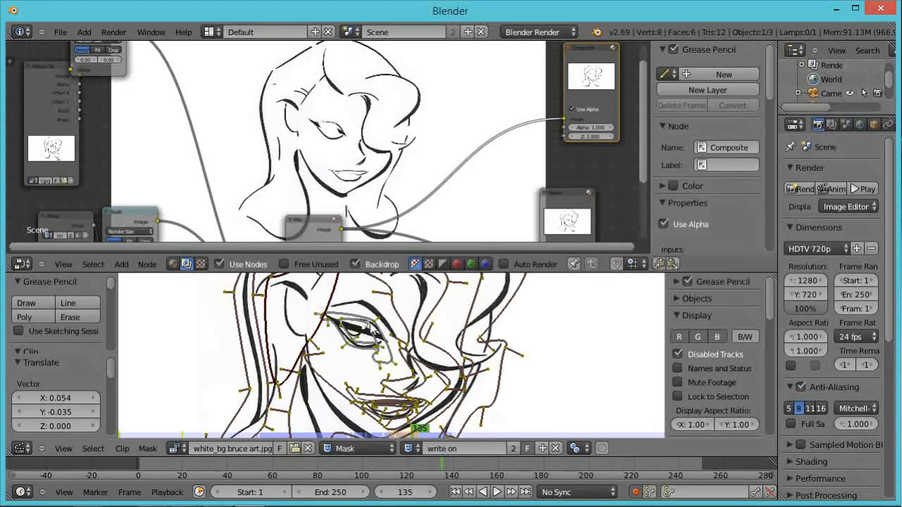
pyautogui.moveTo(372, 332); pyautogui.dragTo(369, 338)
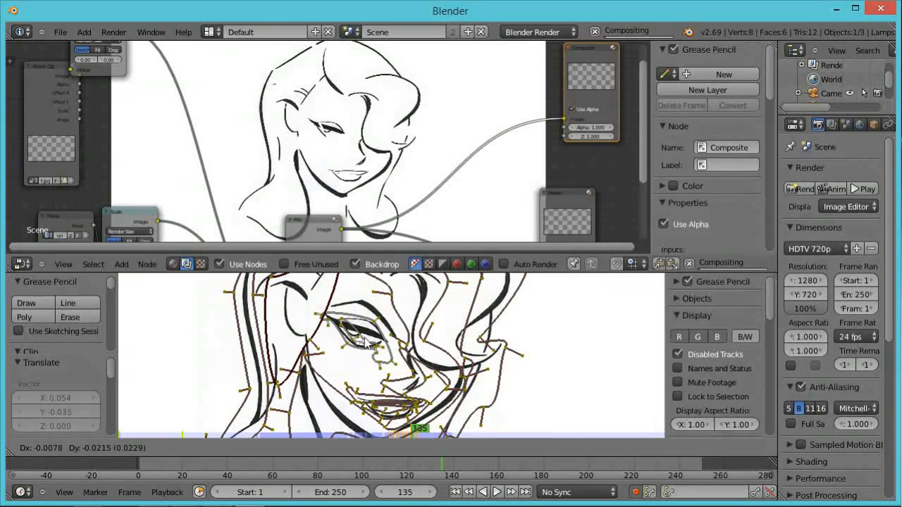
# On frame 135, drag several eye mask points along the eye's outline to extend the mask over the lower eye line.
pyautogui.scroll(4, 363, 336)
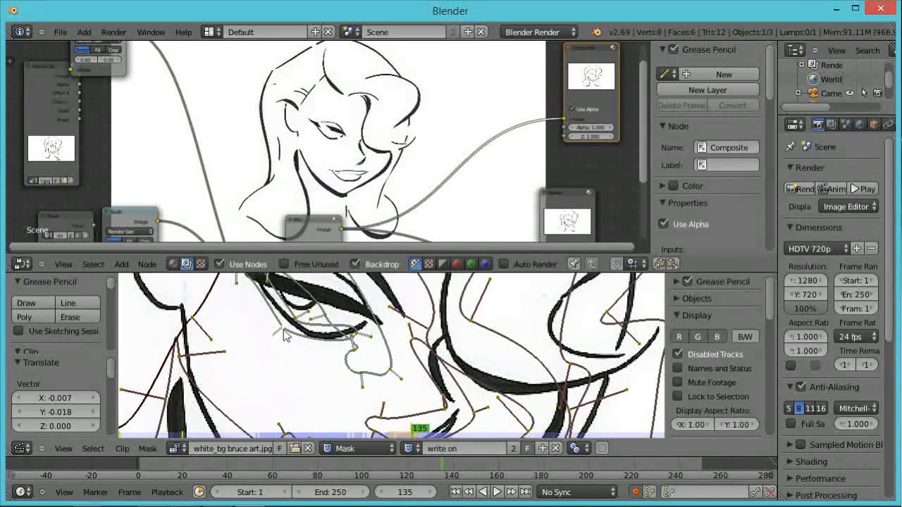
pyautogui.moveTo(284, 336); pyautogui.dragTo(255, 358)
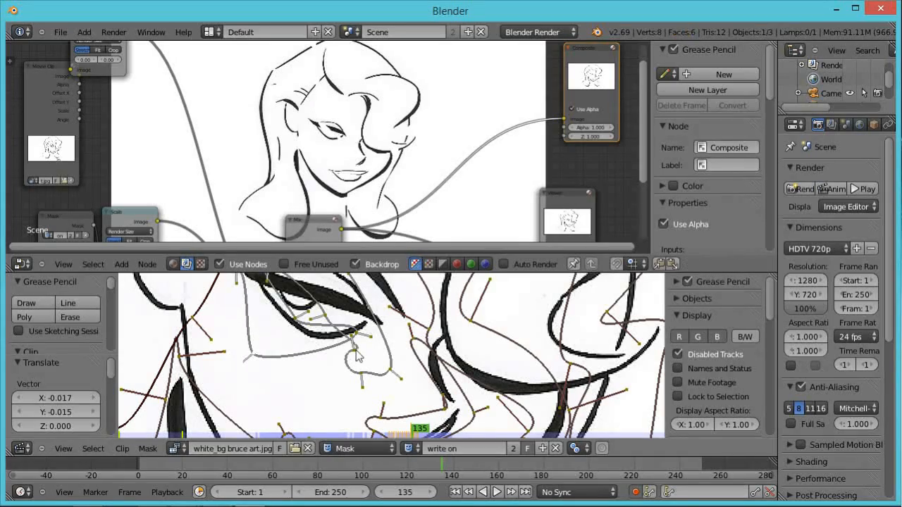
pyautogui.moveTo(362, 338); pyautogui.dragTo(317, 359)
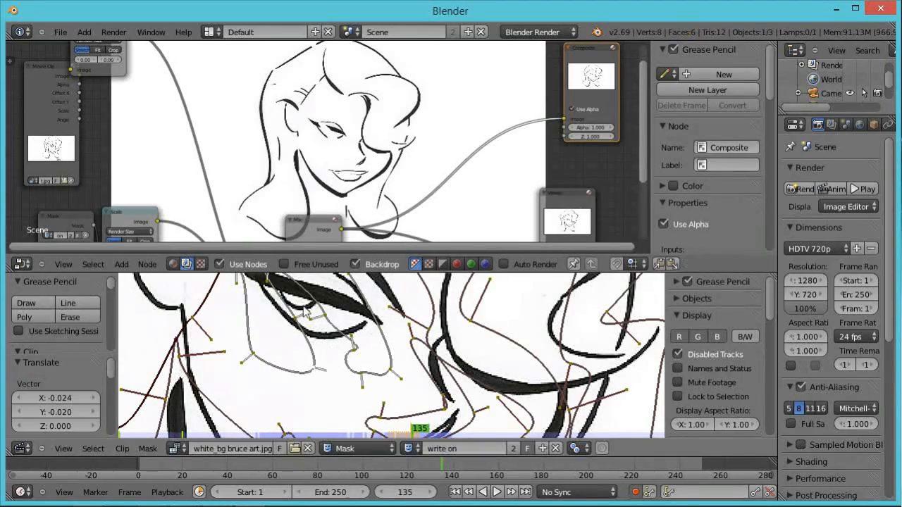
pyautogui.scroll(-2, 304, 312)
pyautogui.moveTo(310, 304); pyautogui.dragTo(375, 336)
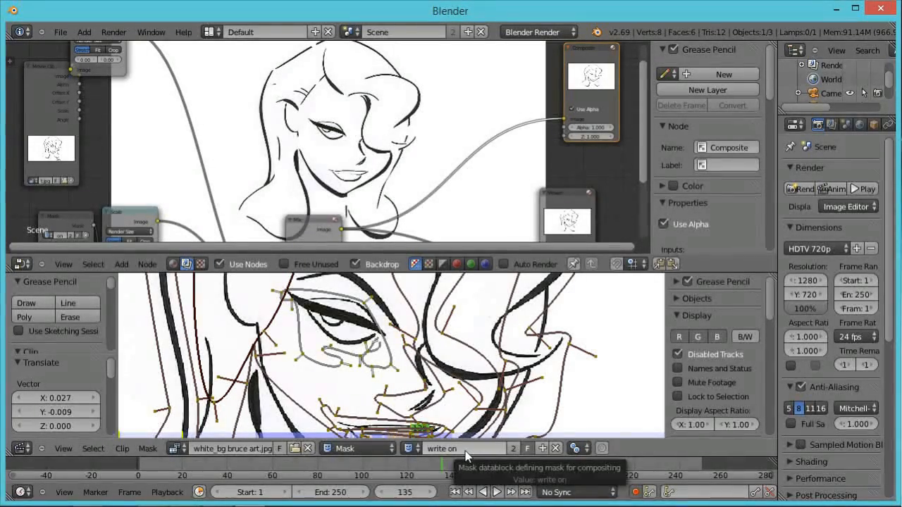
# Step forward and scrub the timeline around frames 142 to 146 to preview the eye reveal.
pyautogui.press('Right')
pyautogui.press('Right')
pyautogui.press('Right')
pyautogui.press('Right')
pyautogui.press('Right')
pyautogui.press('Right')
pyautogui.press('Right')
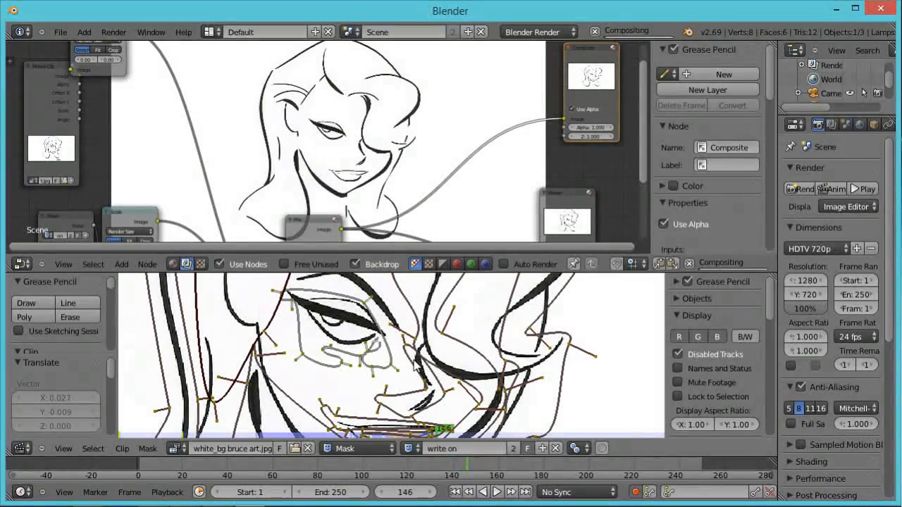
pyautogui.click(440, 461)
pyautogui.moveTo(440, 461); pyautogui.dragTo(465, 463)
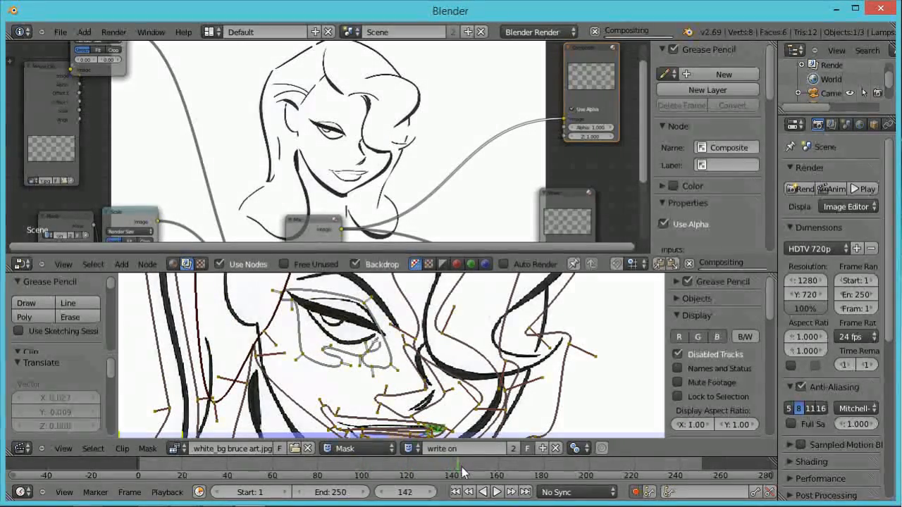